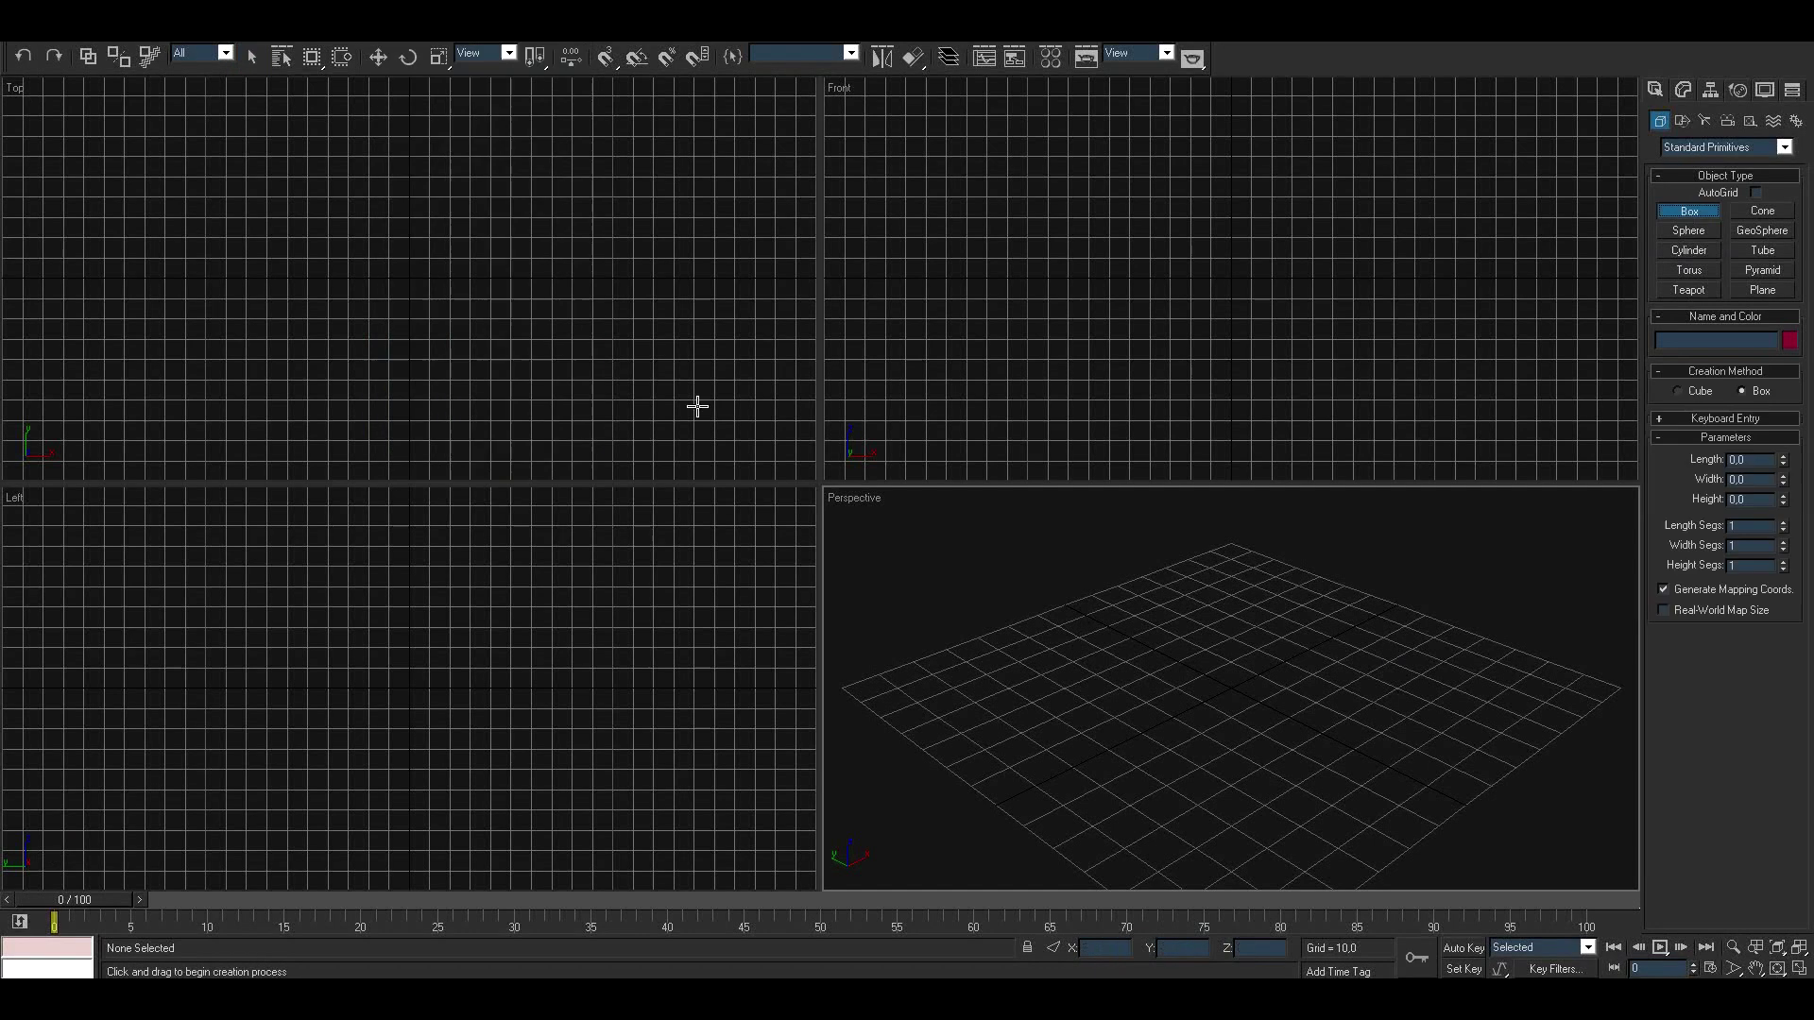
Step: Convert the new box to an Editable Poly and select it for editing
scroll(405, 299, up, 5)
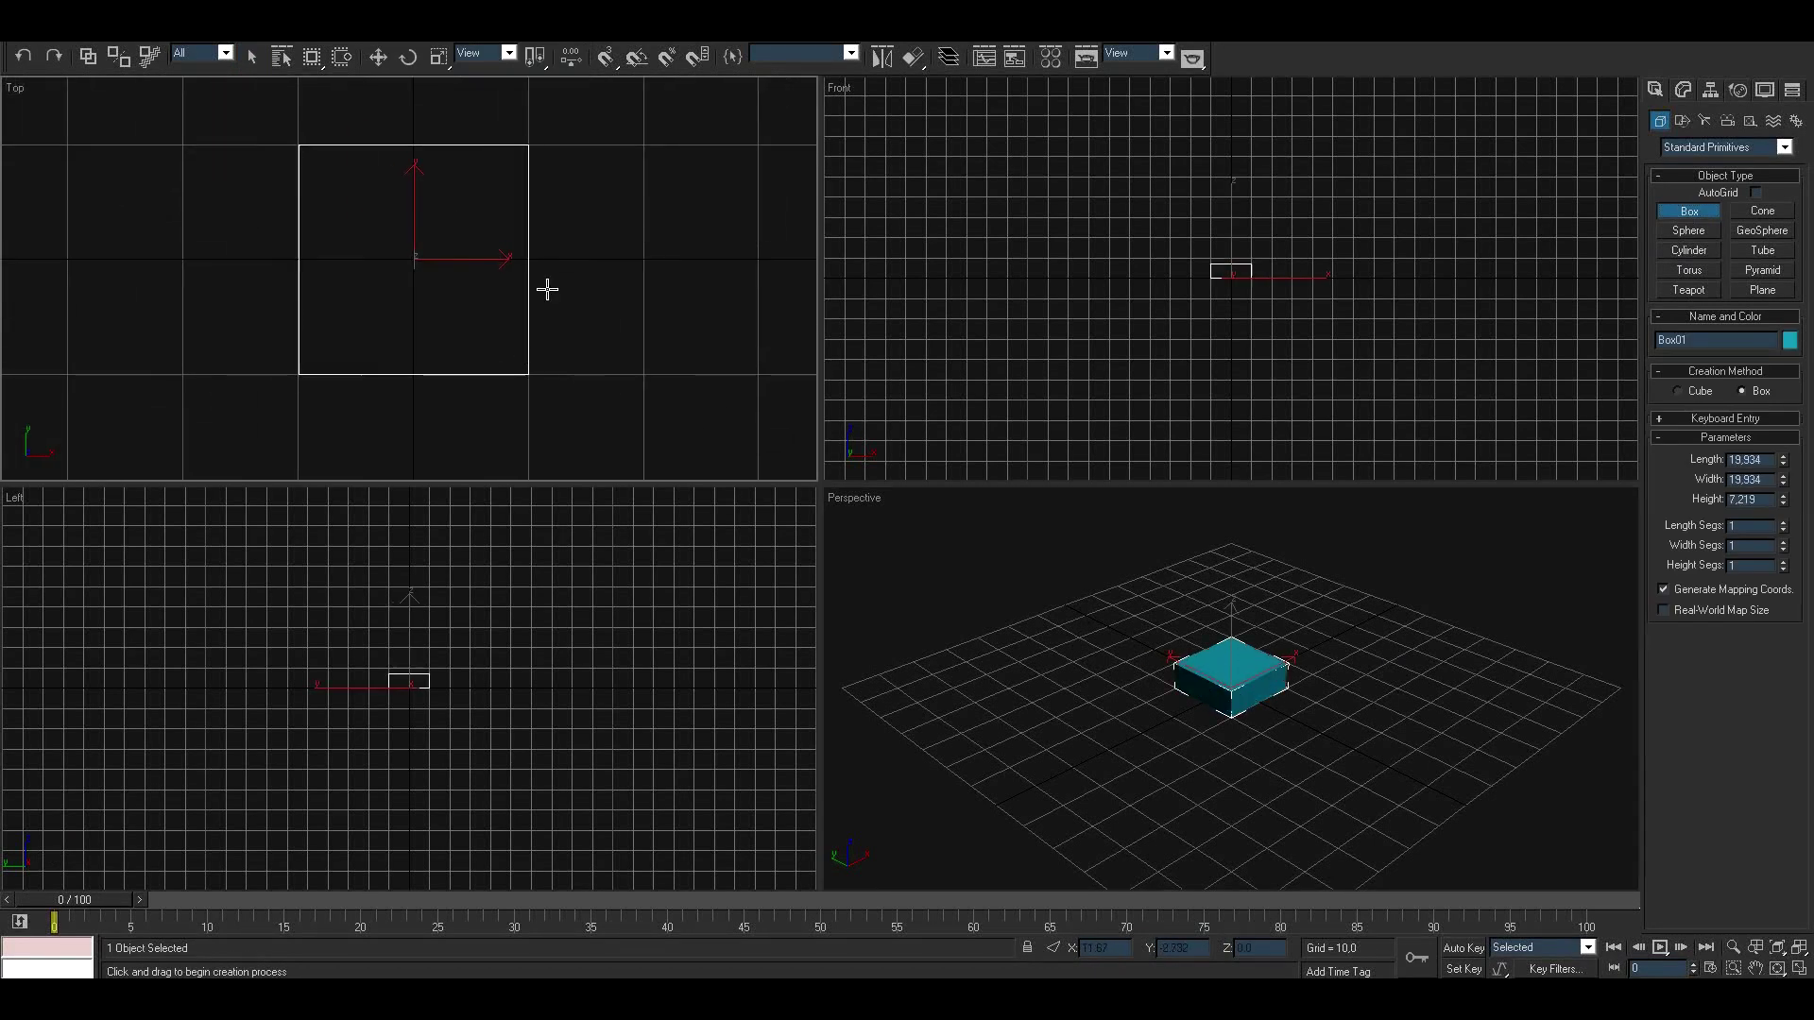
scroll(1045, 752, up, 3)
scroll(1045, 753, up, 3)
right_click(1114, 661)
click(1117, 607)
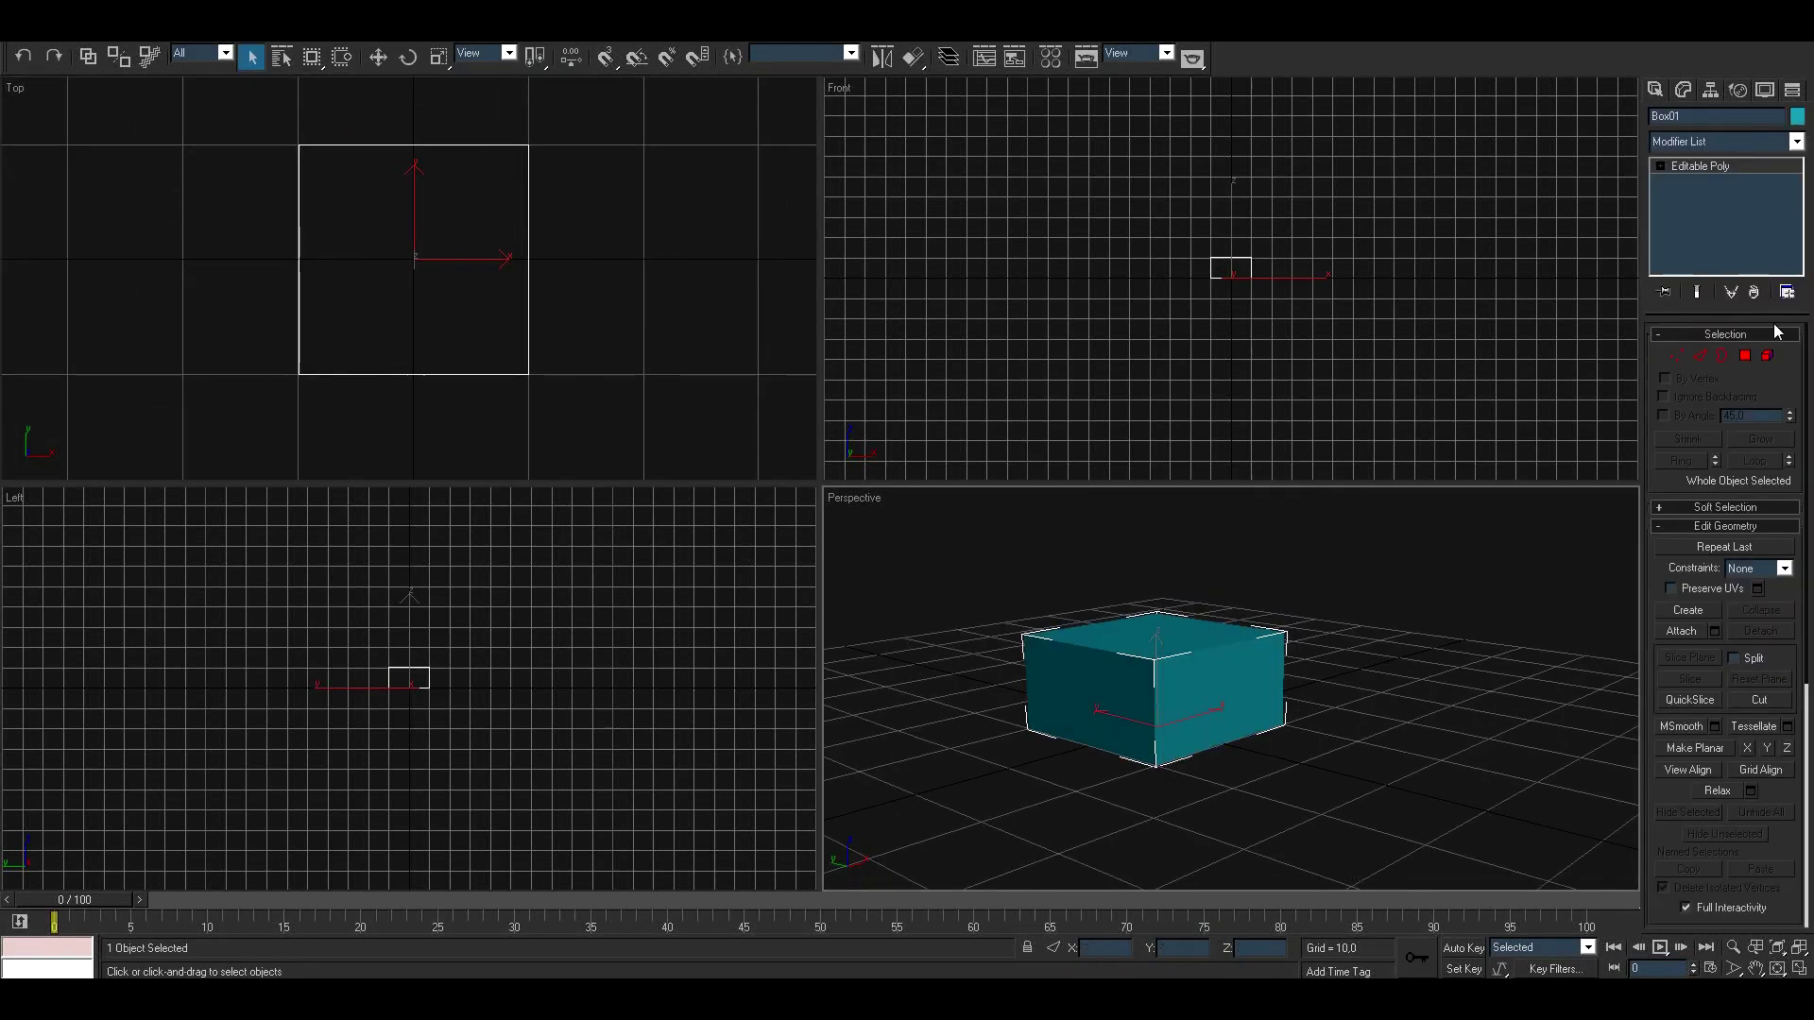
click(1699, 355)
scroll(1218, 174, up, 5)
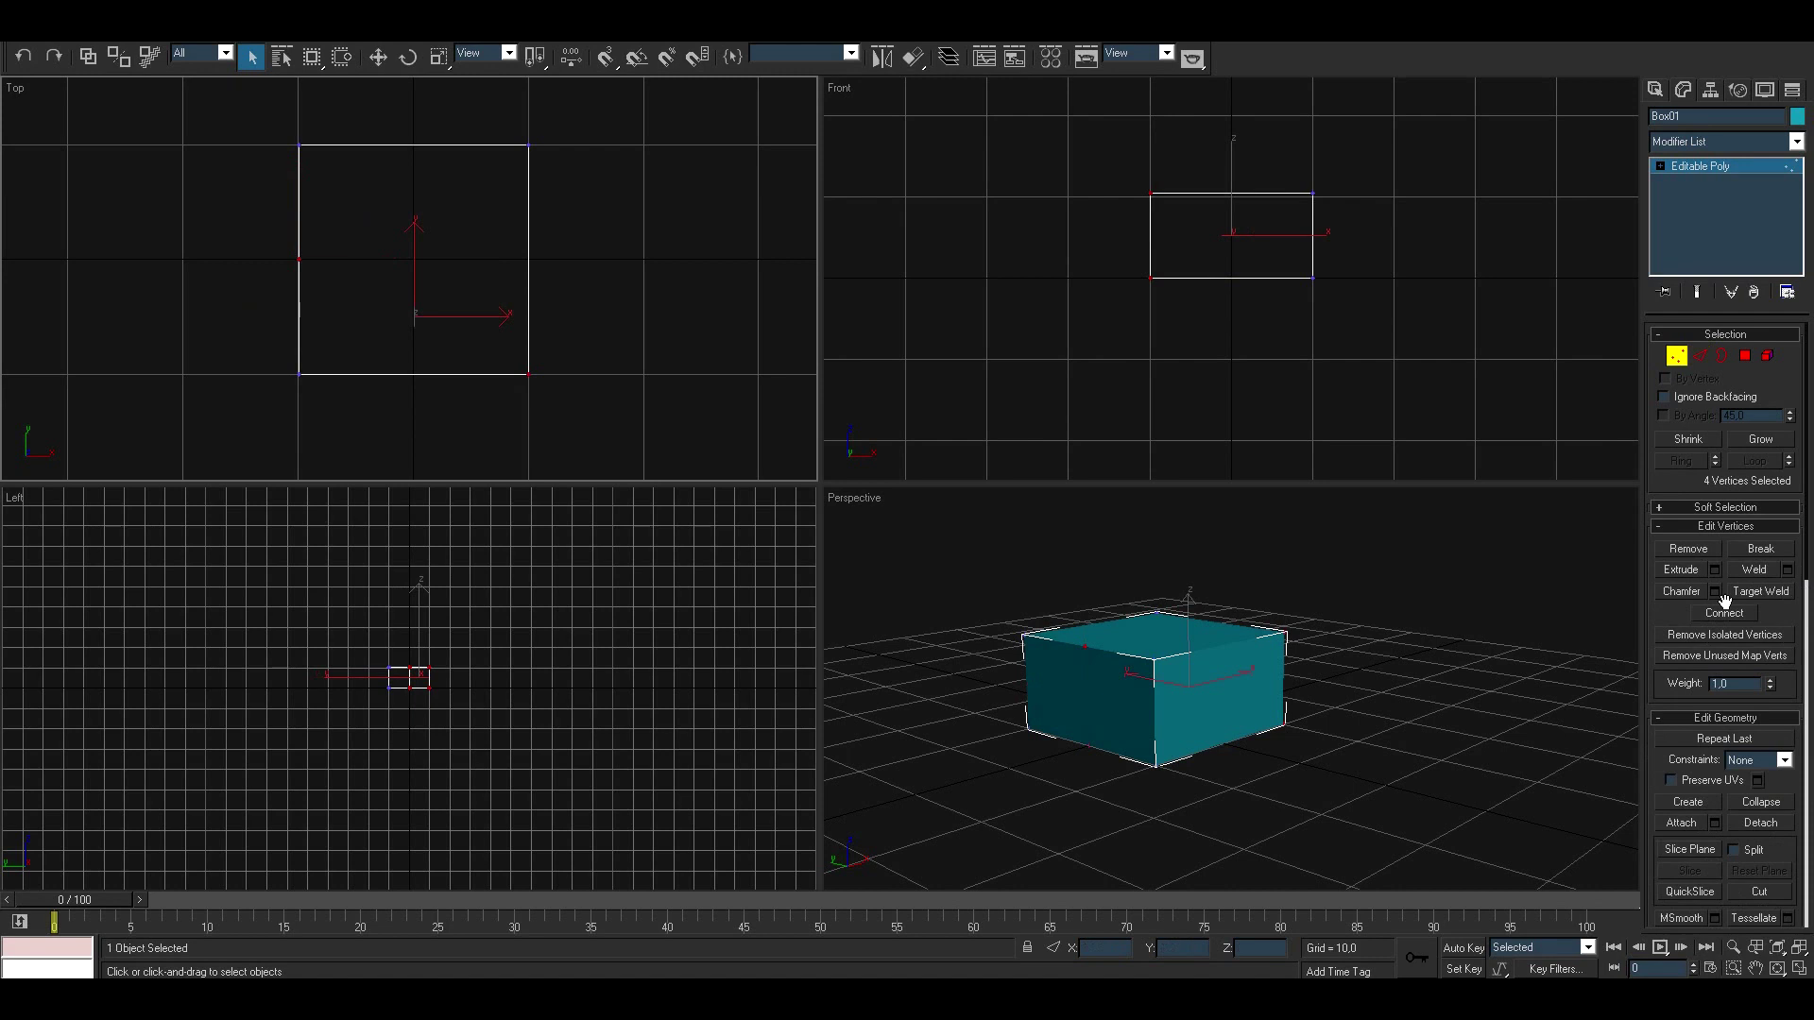
Step: Extrude the box's left face and drag its new vertices to lengthen the left block
key(4)
click(973, 699)
click(1714, 570)
click(822, 539)
key(w)
key(1)
drag(247, 142, 291, 301)
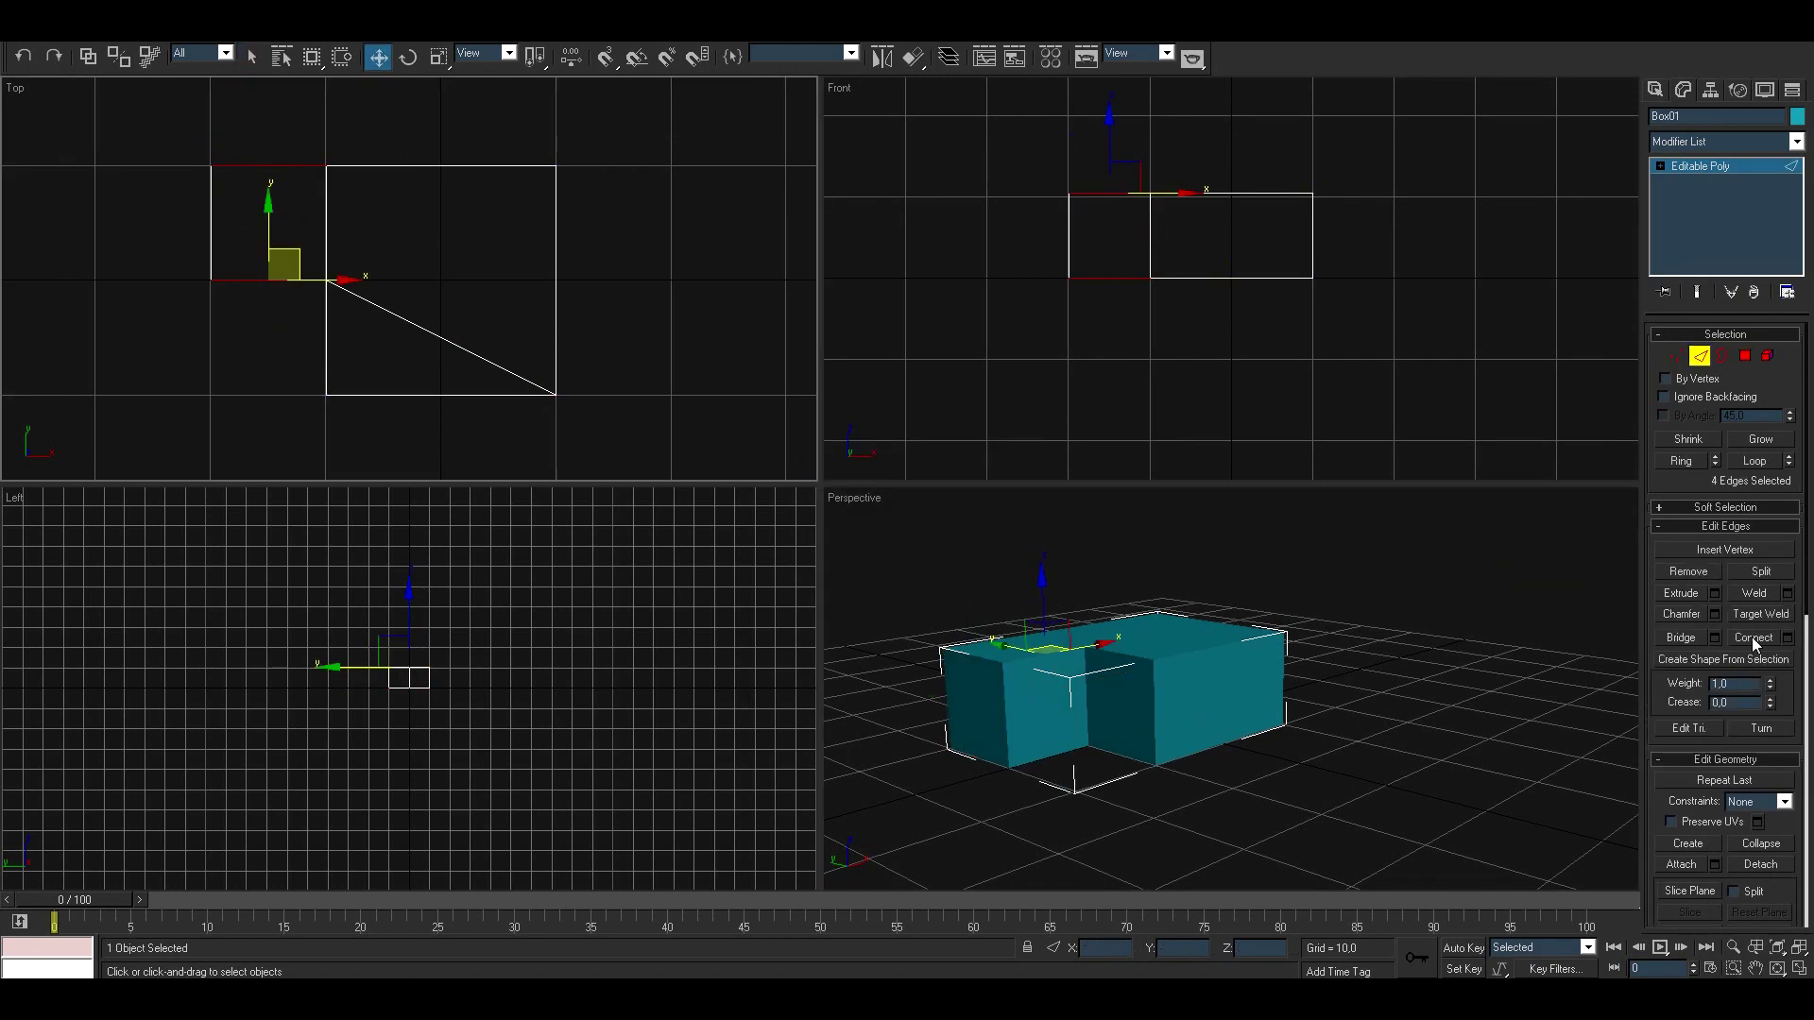
middle_drag(218, 145, 343, 152)
Step: Extrude the block's two end faces to add another section
key(4)
mouse_move(335, 226)
mouse_down()
mouse_move(304, 211)
mouse_move(204, 236)
mouse_up()
right_click(586, 378)
click(684, 445)
key(Return)
Step: Reshape the block's vertices in the top view into a wider base
key(2)
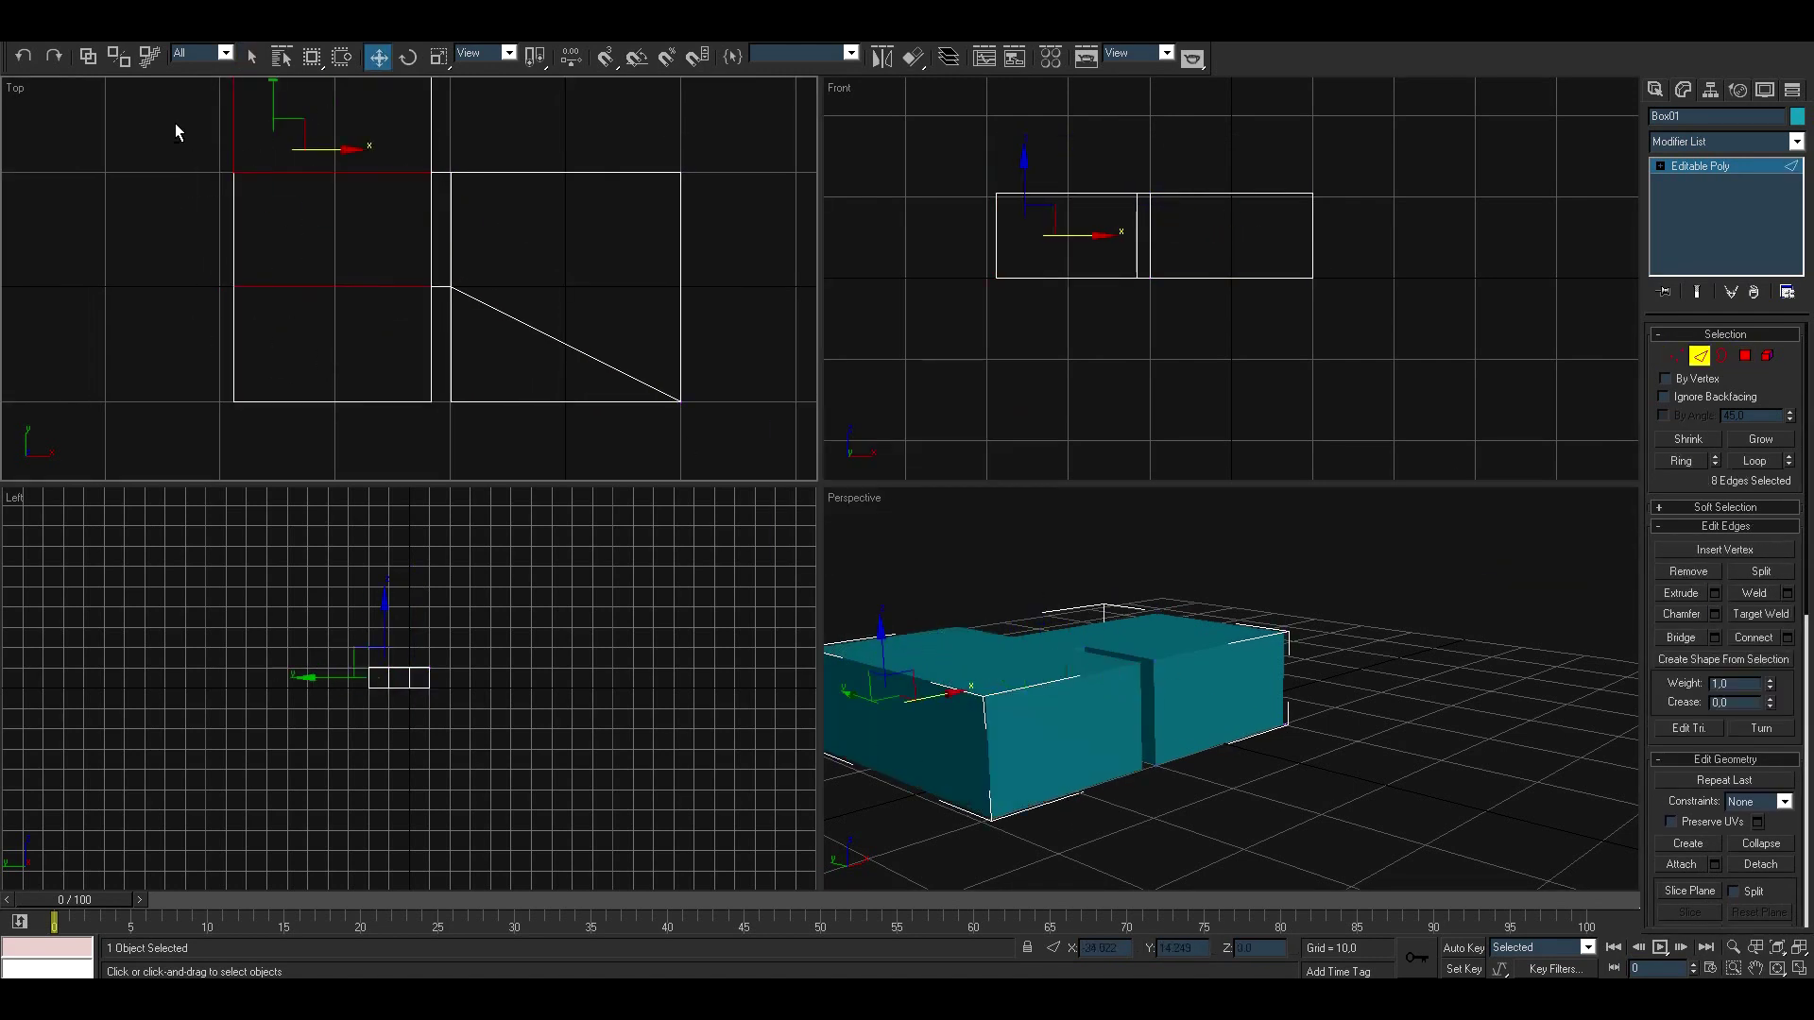
key(1)
drag(250, 167, 314, 232)
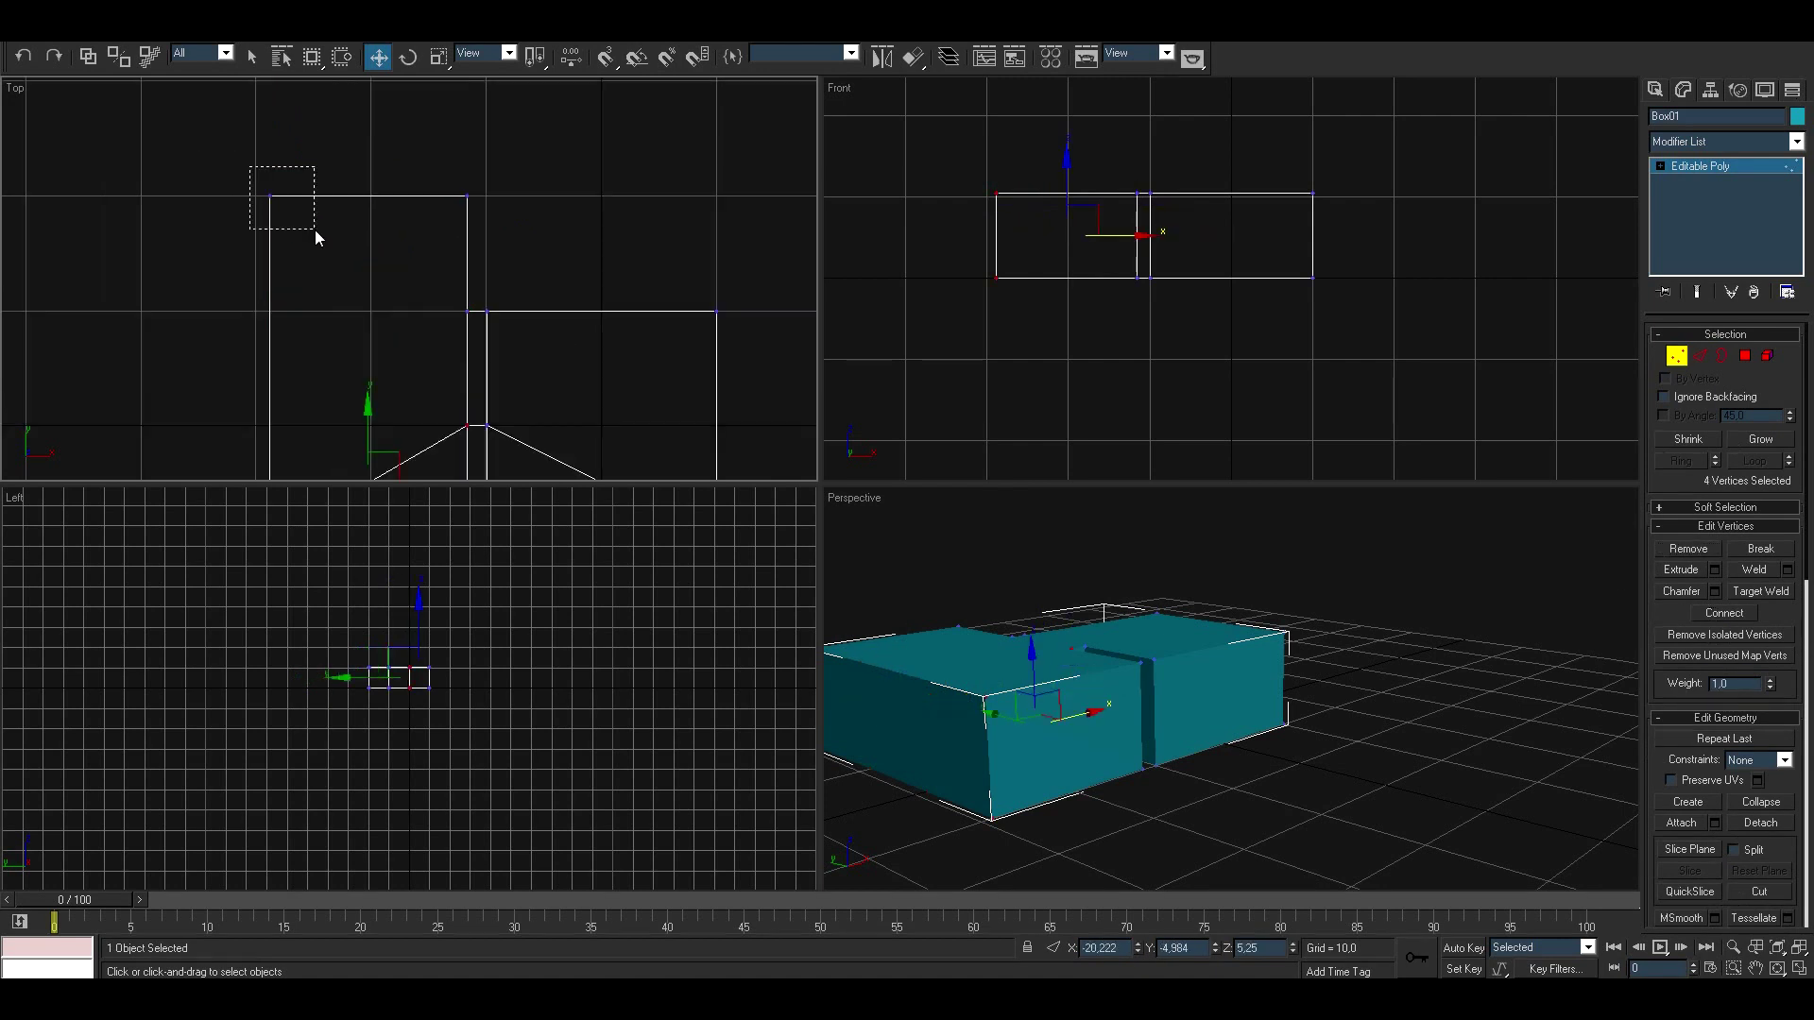
middle_drag(588, 318, 554, 206)
click(554, 206)
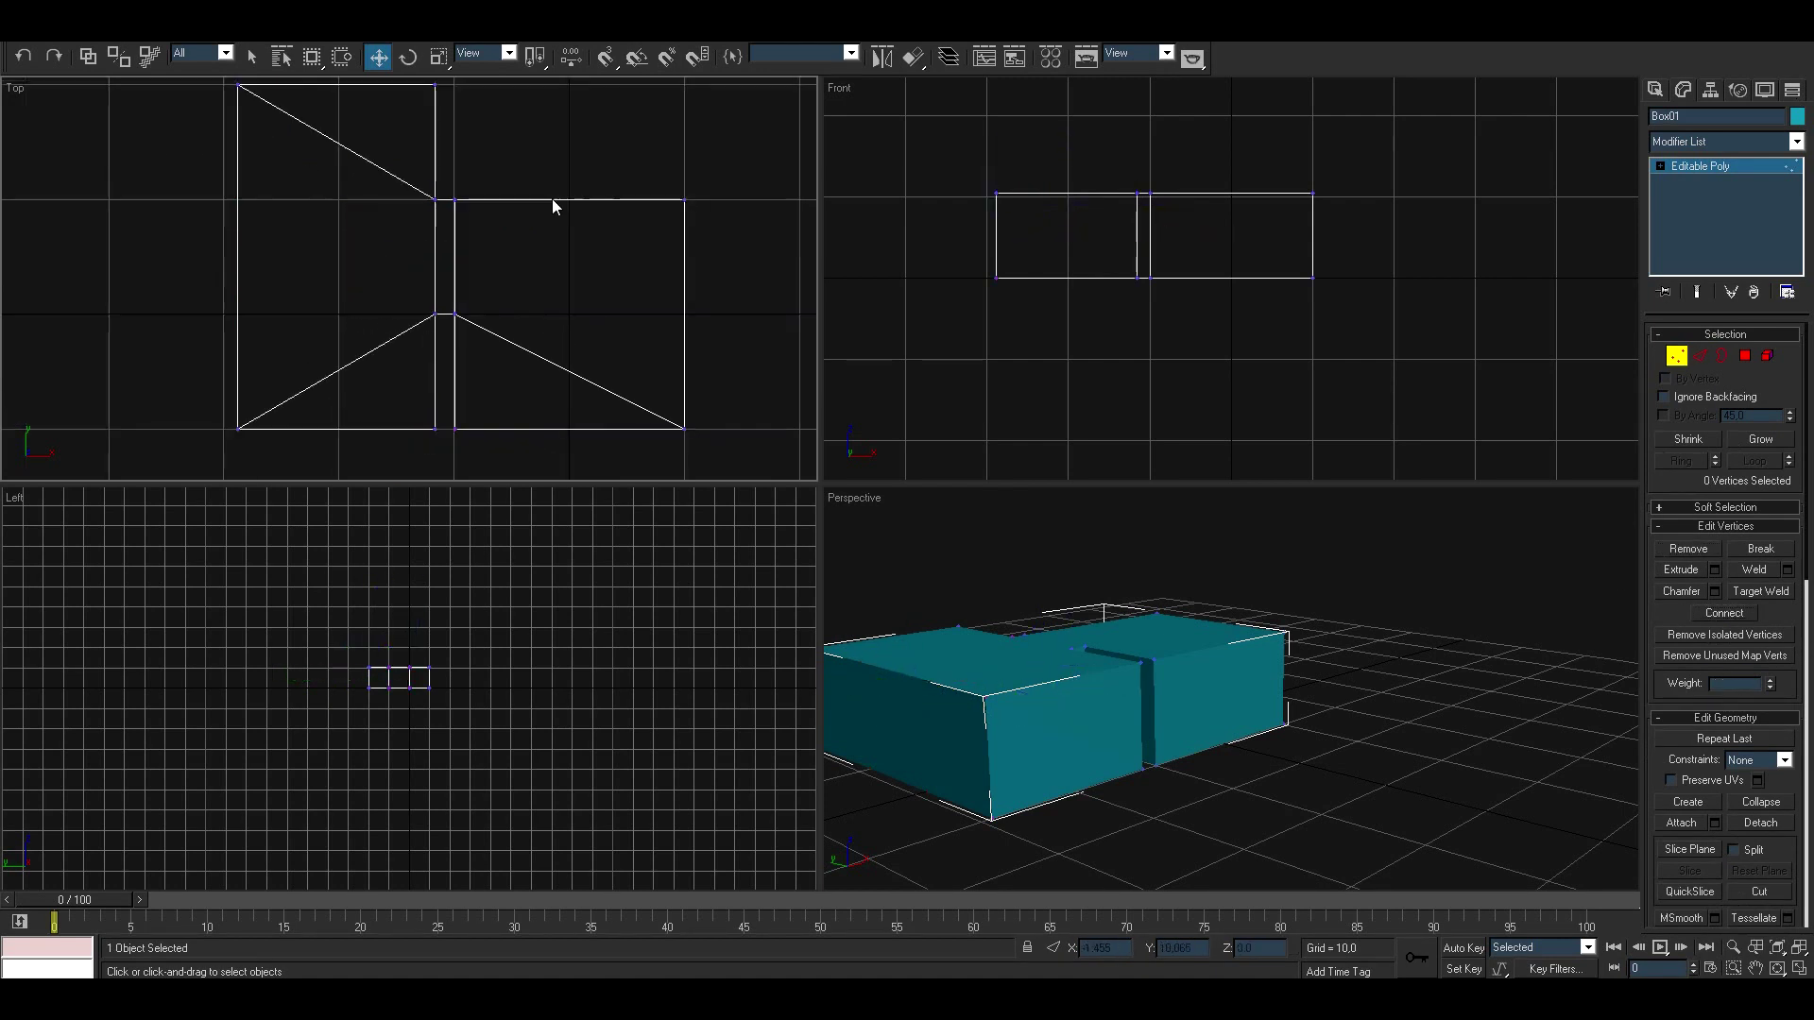
click(1745, 357)
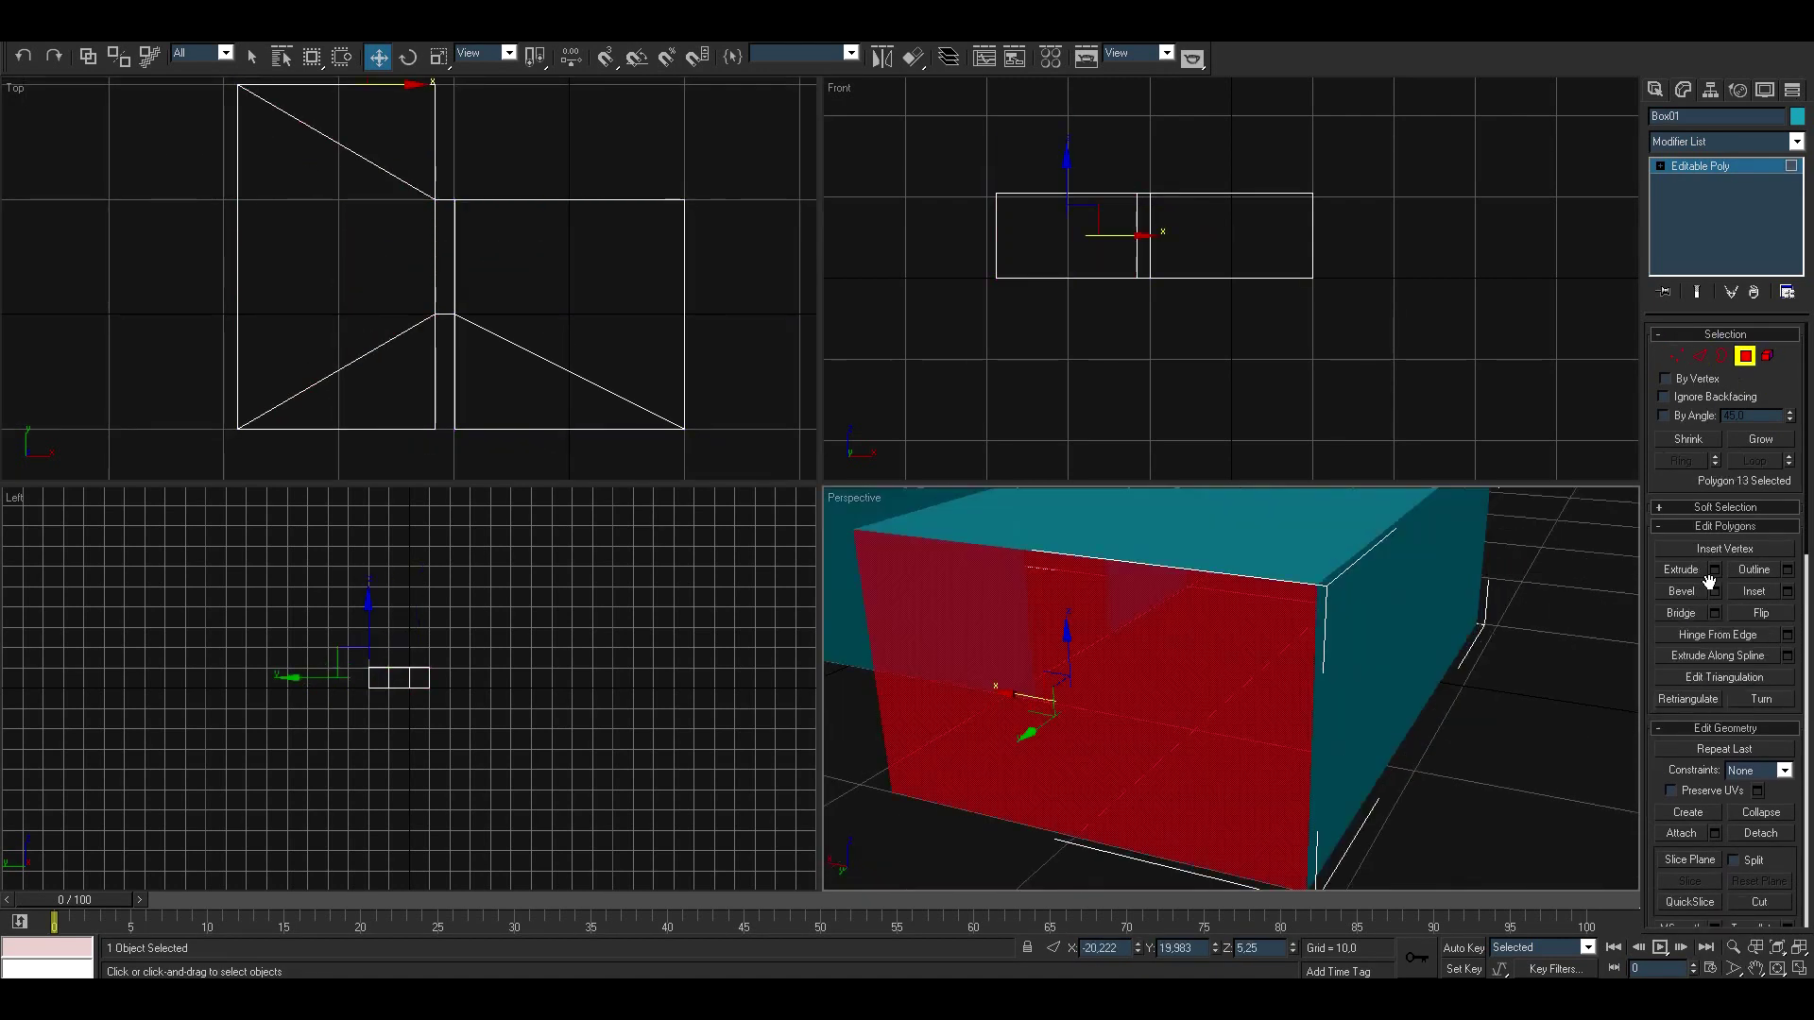
Step: Inset a framed recess in the back wall by scaling its face and extruding inward
click(1714, 570)
click(864, 563)
right_click(838, 88)
click(1087, 189)
key(r)
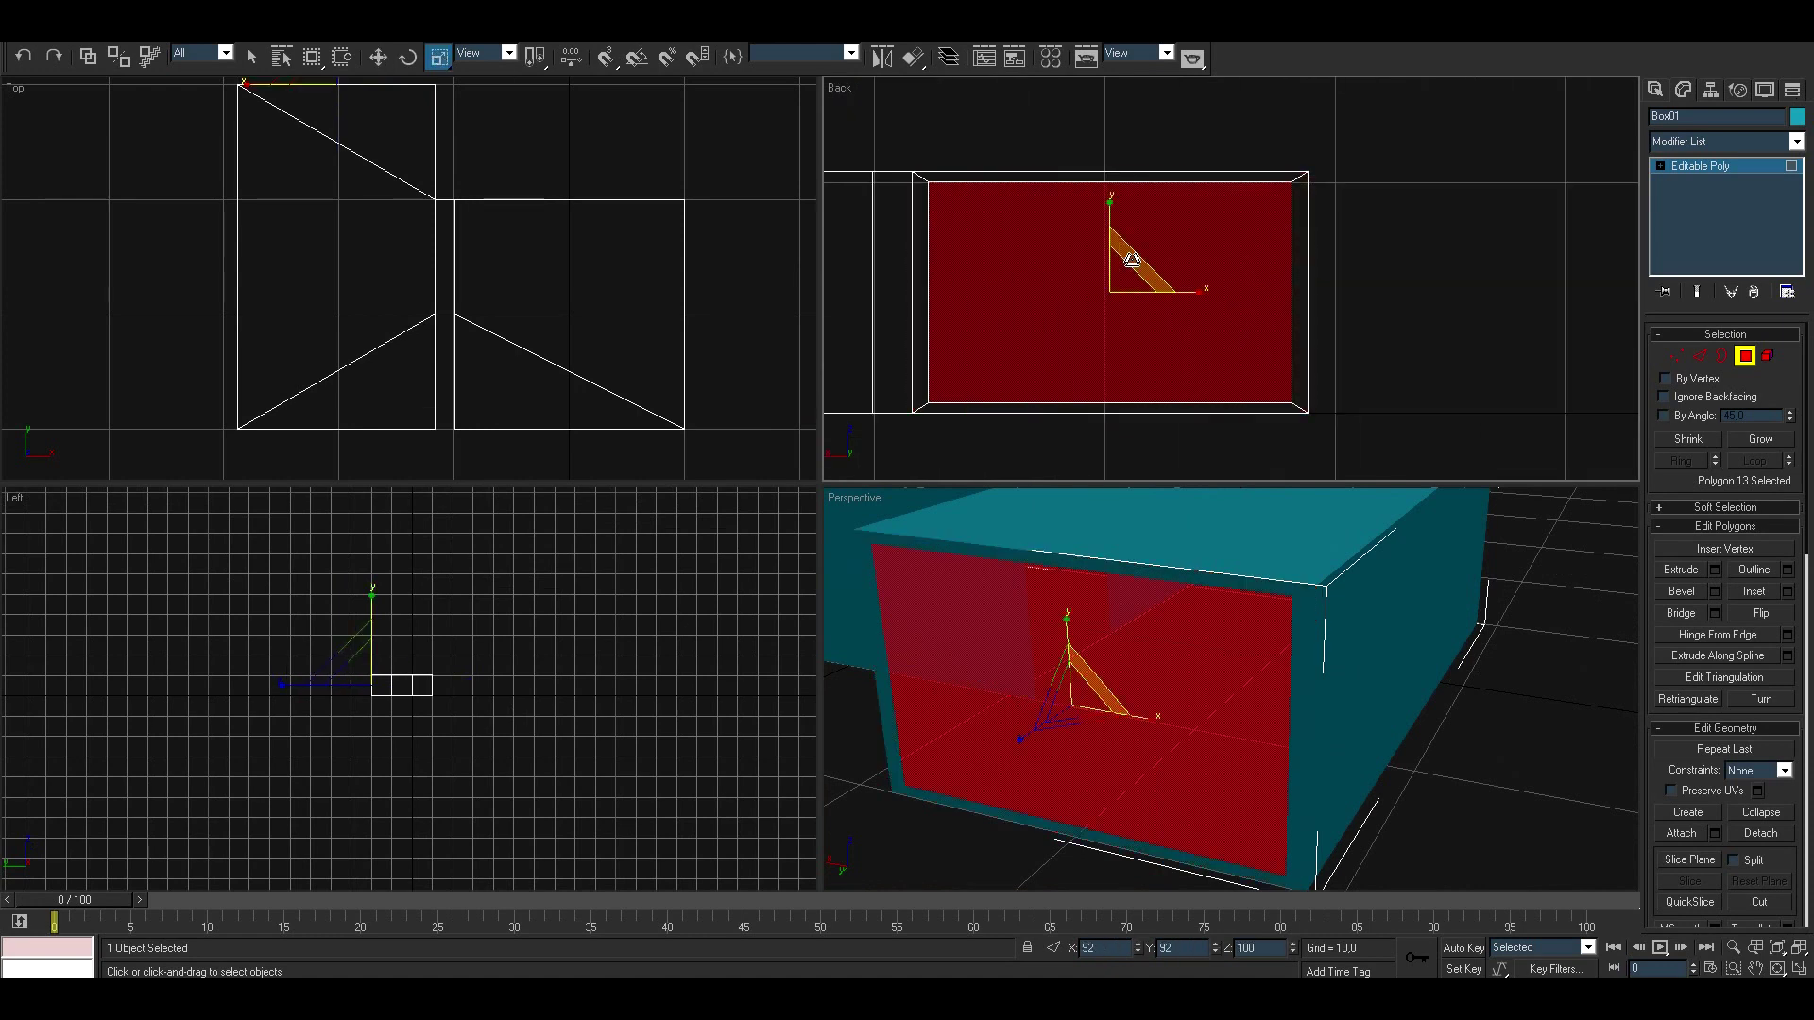
drag(1132, 259, 1185, 274)
click(1714, 570)
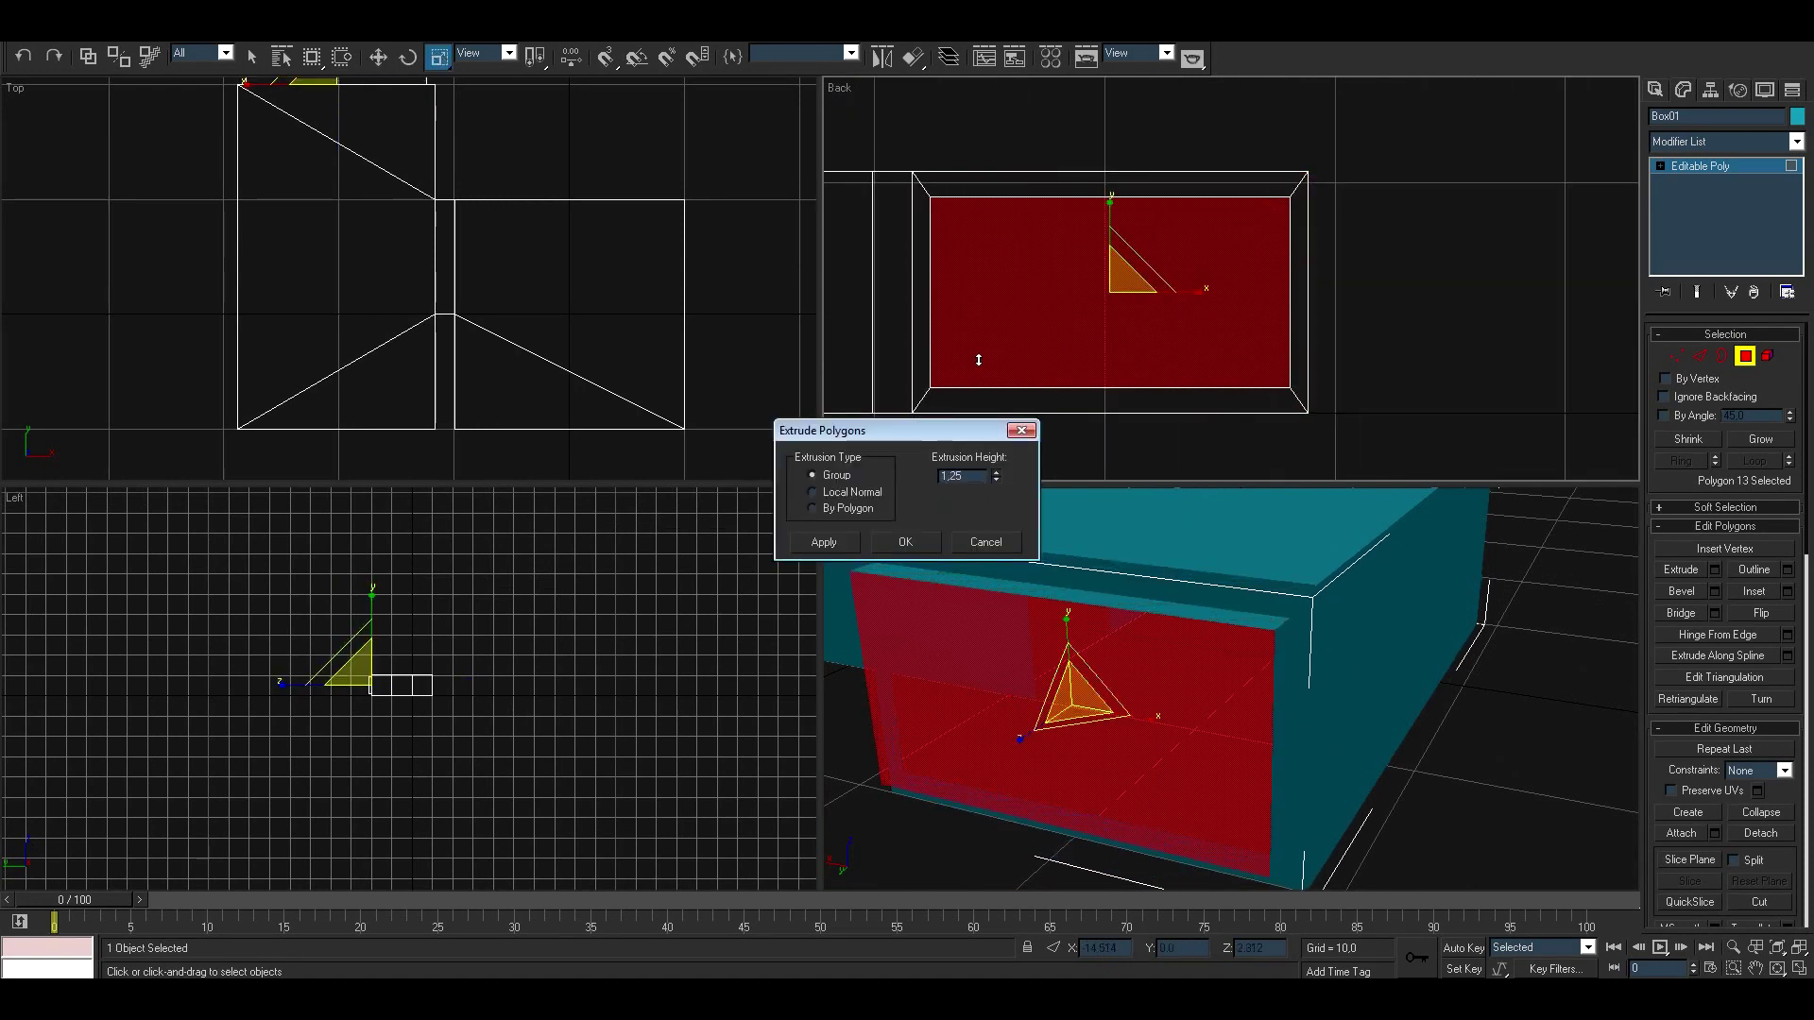
click(905, 541)
Step: Extrude the right end face and pull its corner vertices out to angle the wall
scroll(1165, 636, down, 5)
alt+middle_drag(1166, 635, 1237, 661)
scroll(1228, 680, up, 8)
middle_drag(765, 378, 650, 324)
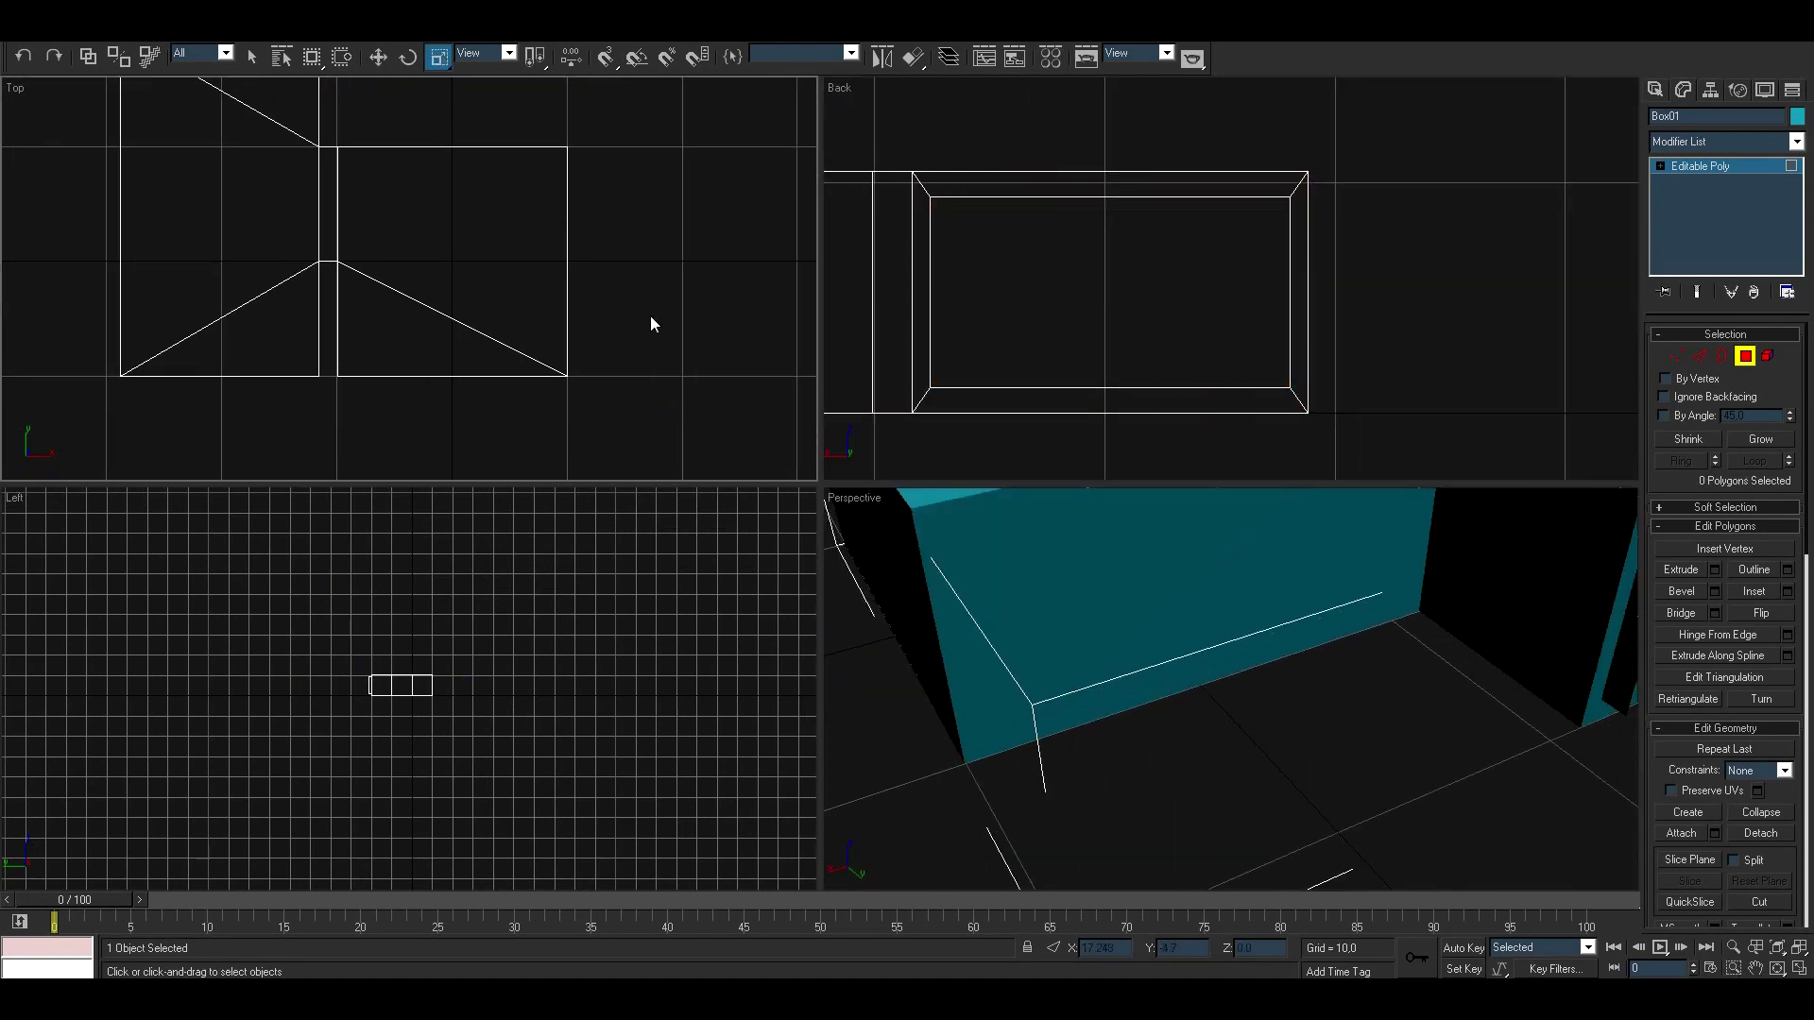
mouse_move(1228, 662)
alt+middle_down()
mouse_move(1284, 712)
mouse_move(1341, 680)
alt+middle_up()
click(1398, 643)
click(1714, 570)
key(w)
key(1)
mouse_move(553, 330)
mouse_down()
mouse_move(472, 383)
mouse_move(628, 373)
mouse_up()
drag(493, 139, 571, 181)
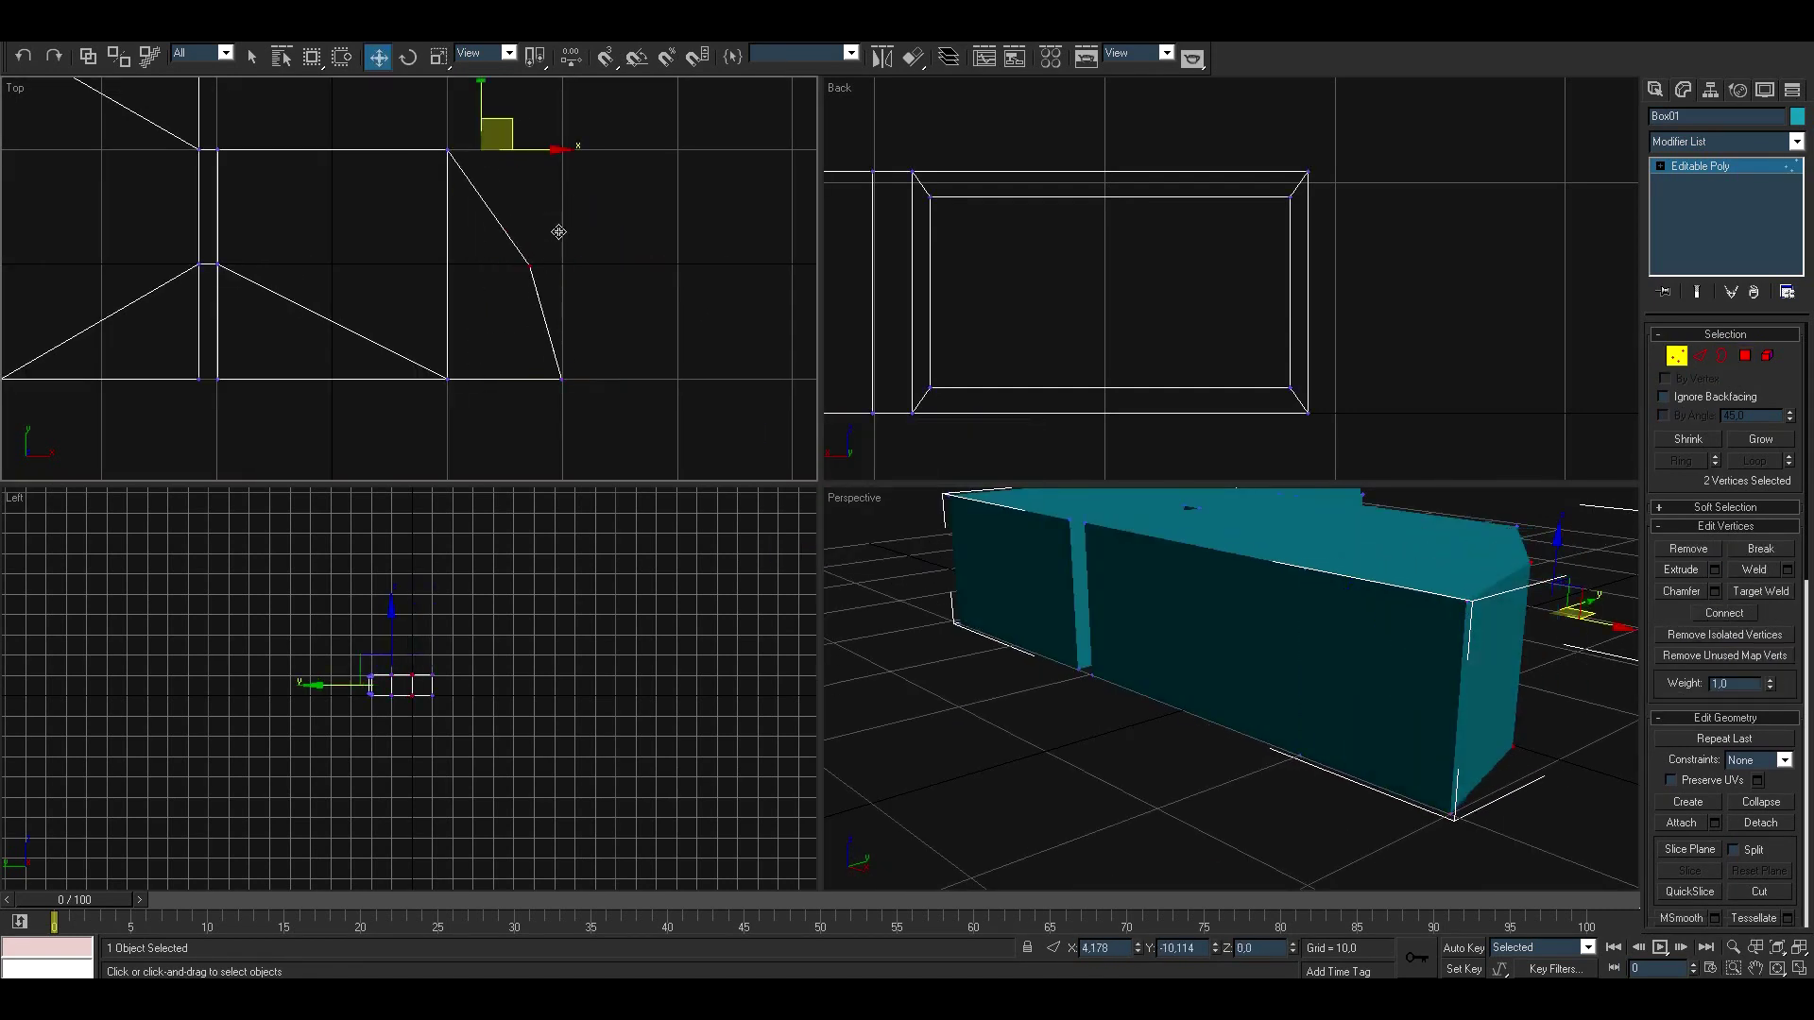
Step: Extrude the angled section's end face twice and push it out into a new block
key(4)
click(1379, 680)
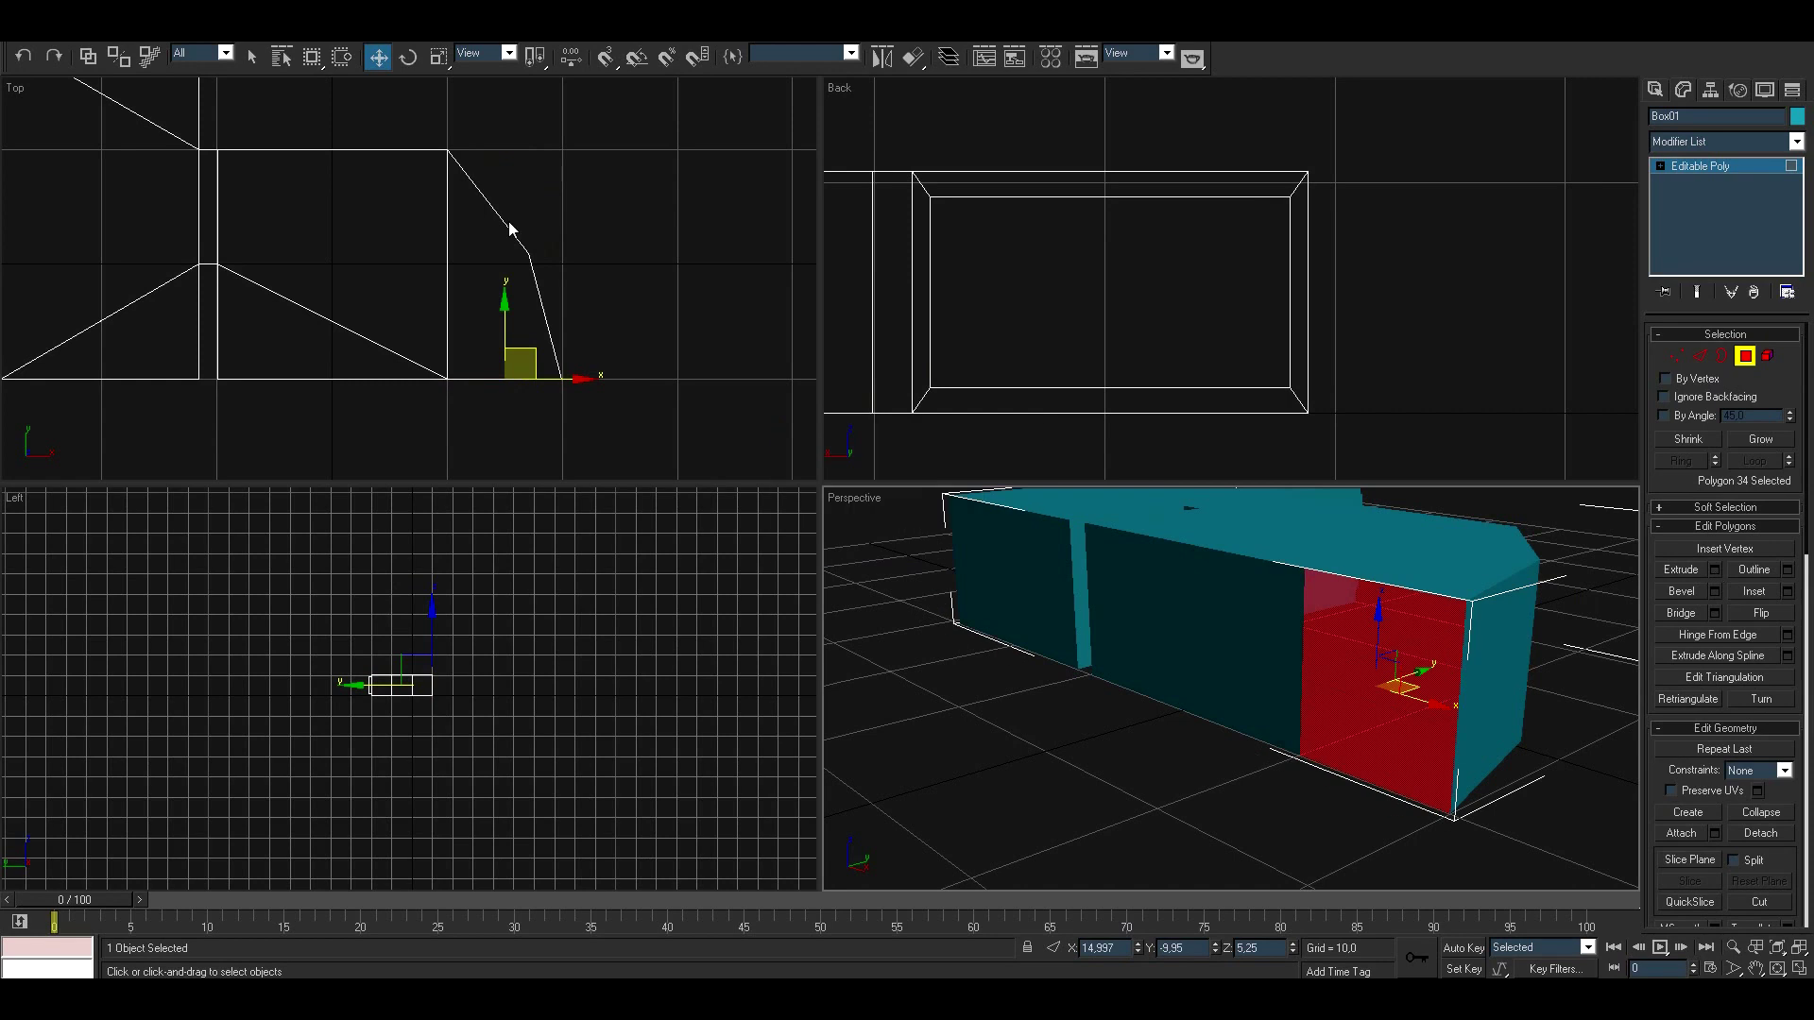
key(r)
middle_drag(1340, 645, 1250, 589)
click(1715, 570)
click(914, 545)
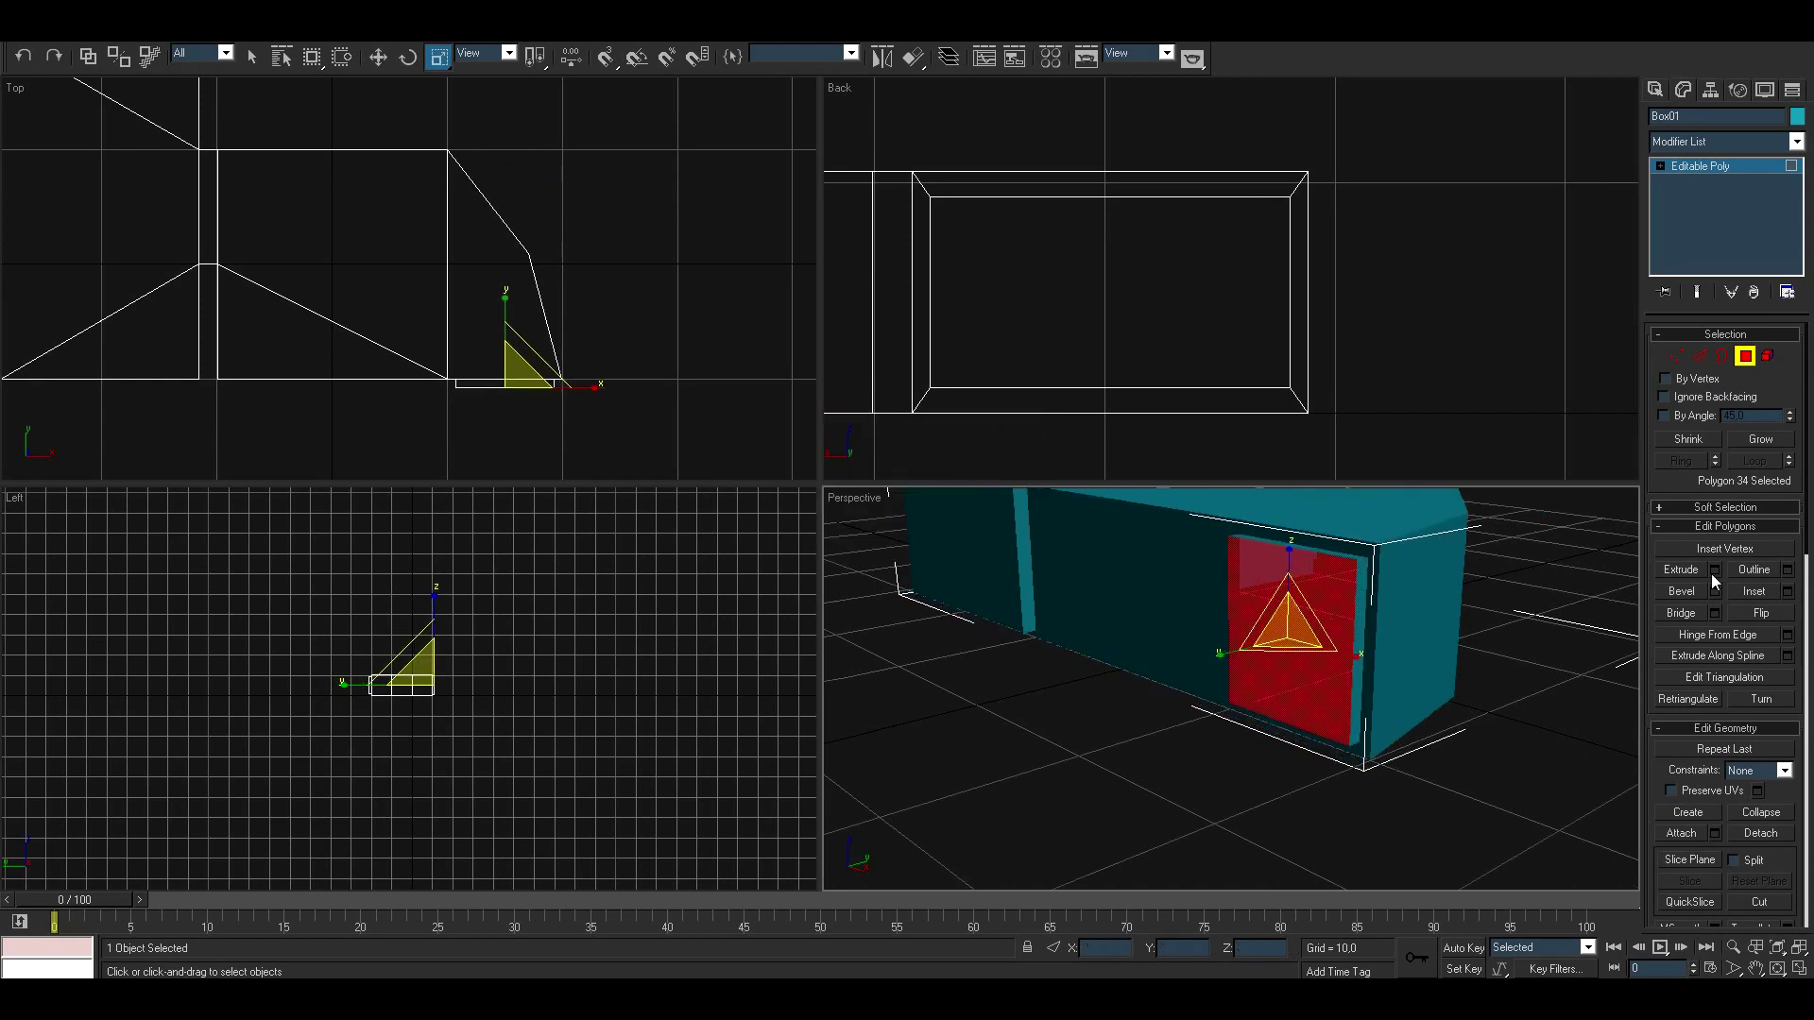
click(1715, 569)
click(922, 546)
click(377, 57)
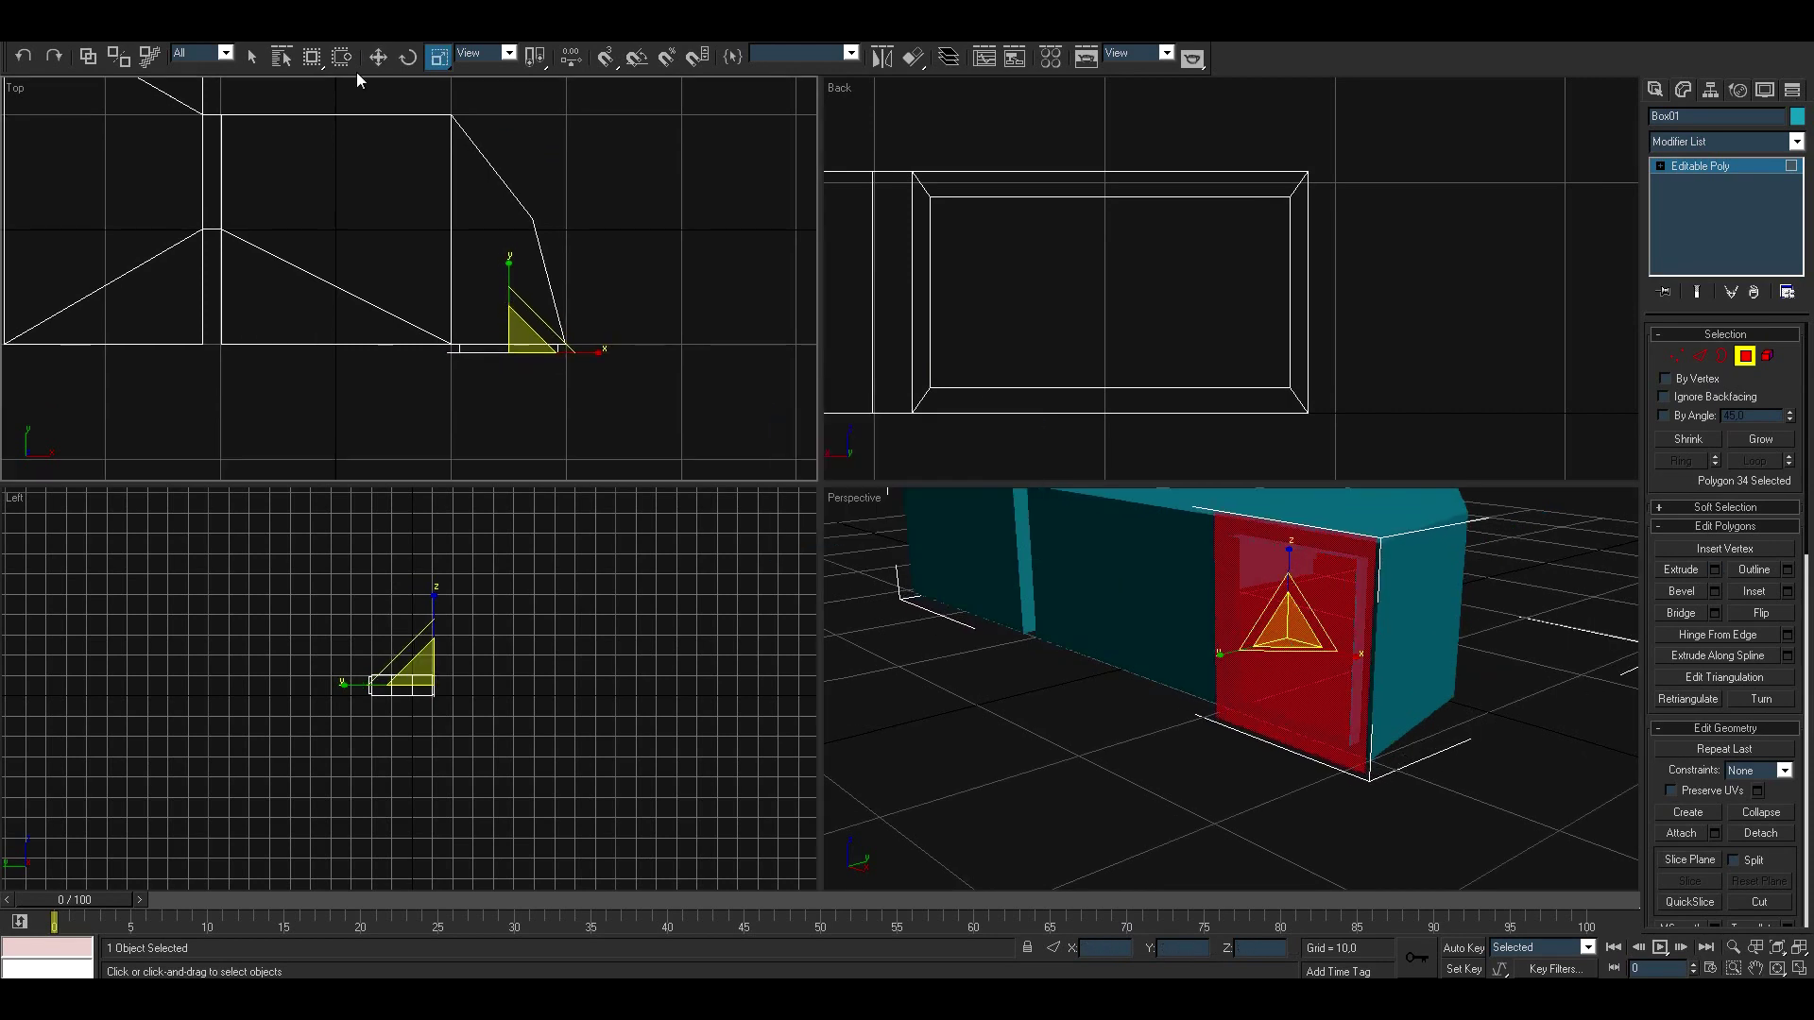
drag(529, 260, 572, 365)
Step: Extrude the new block's face again and drag its corner vertices to widen it
scroll(1446, 680, up, 5)
click(1714, 569)
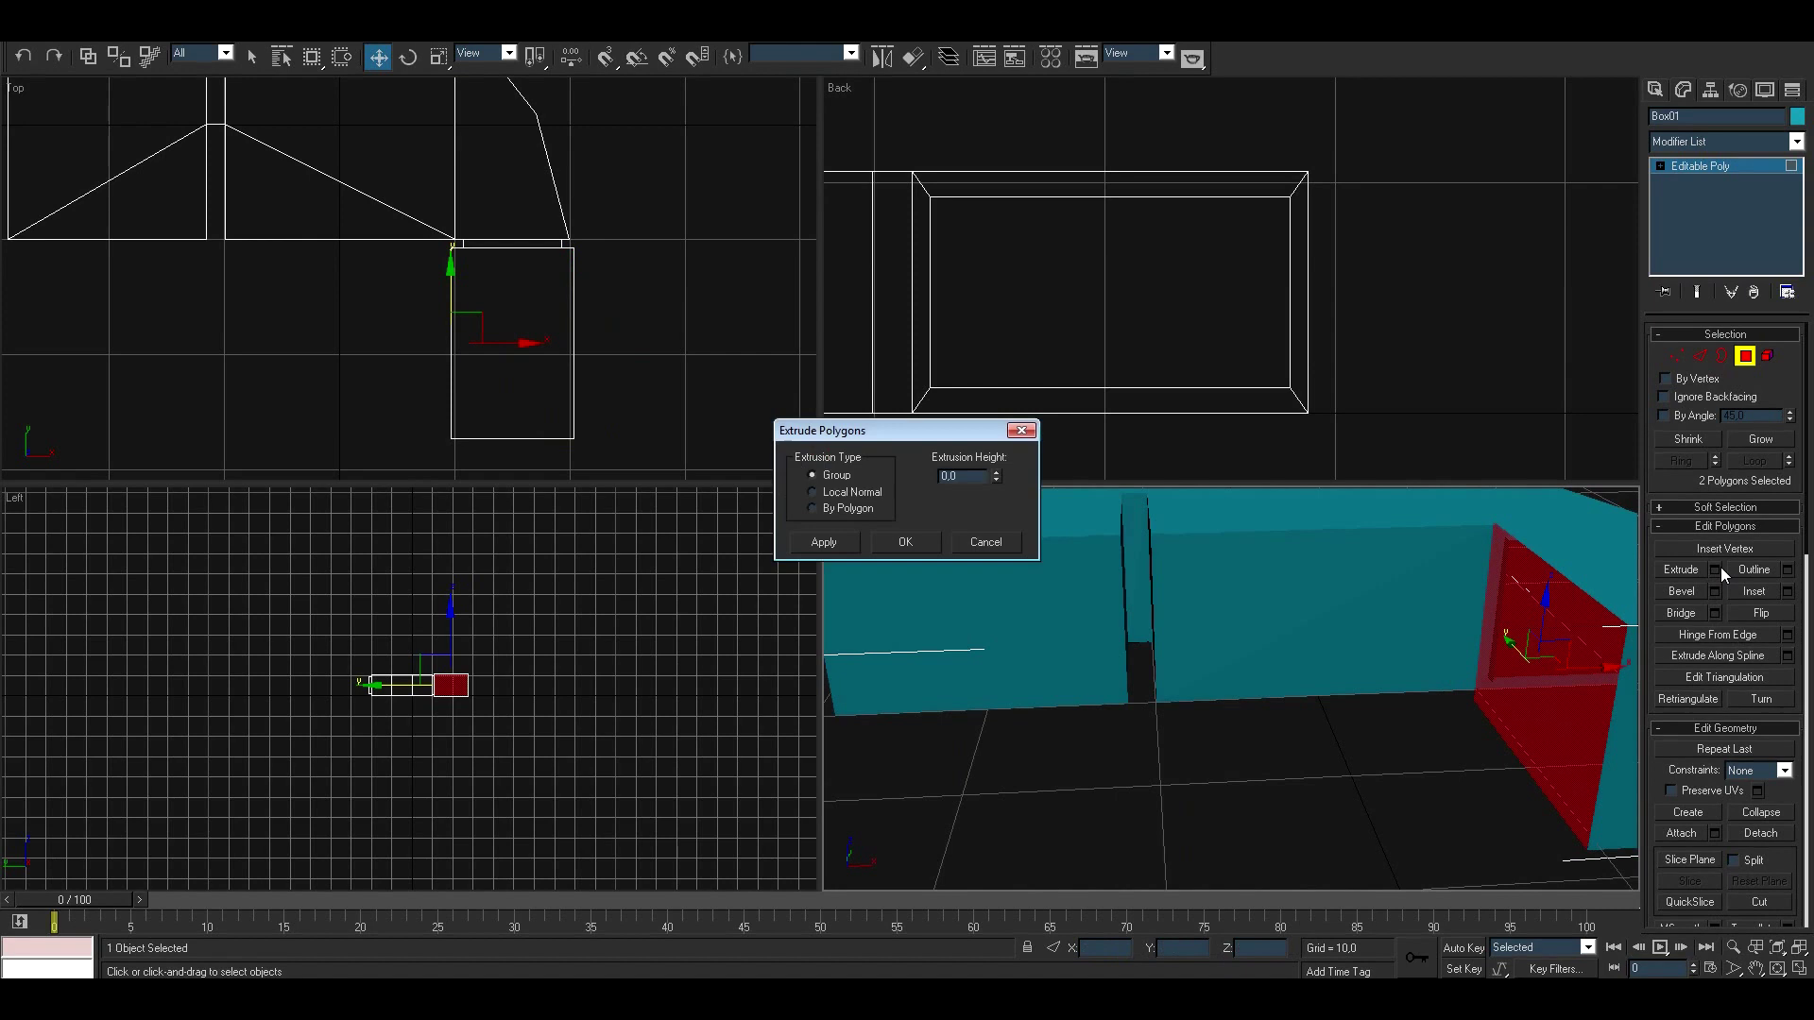
click(916, 545)
key(1)
drag(598, 243, 586, 366)
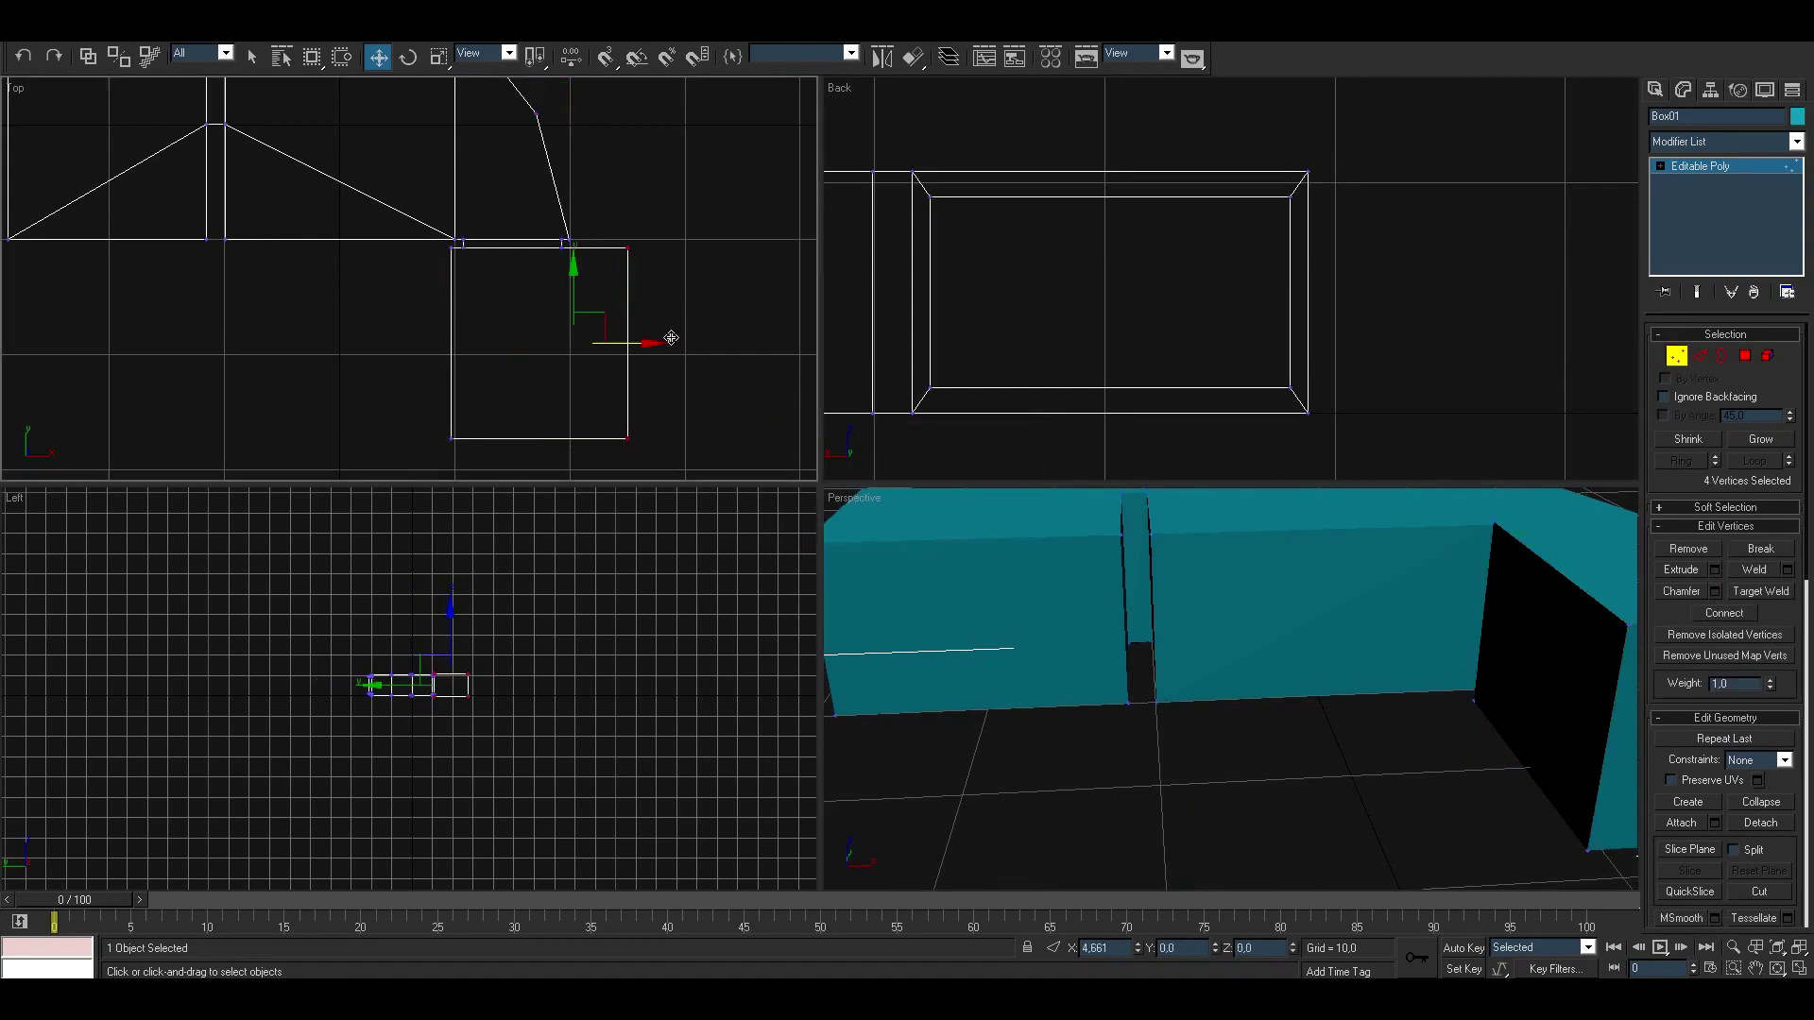
drag(442, 253, 255, 283)
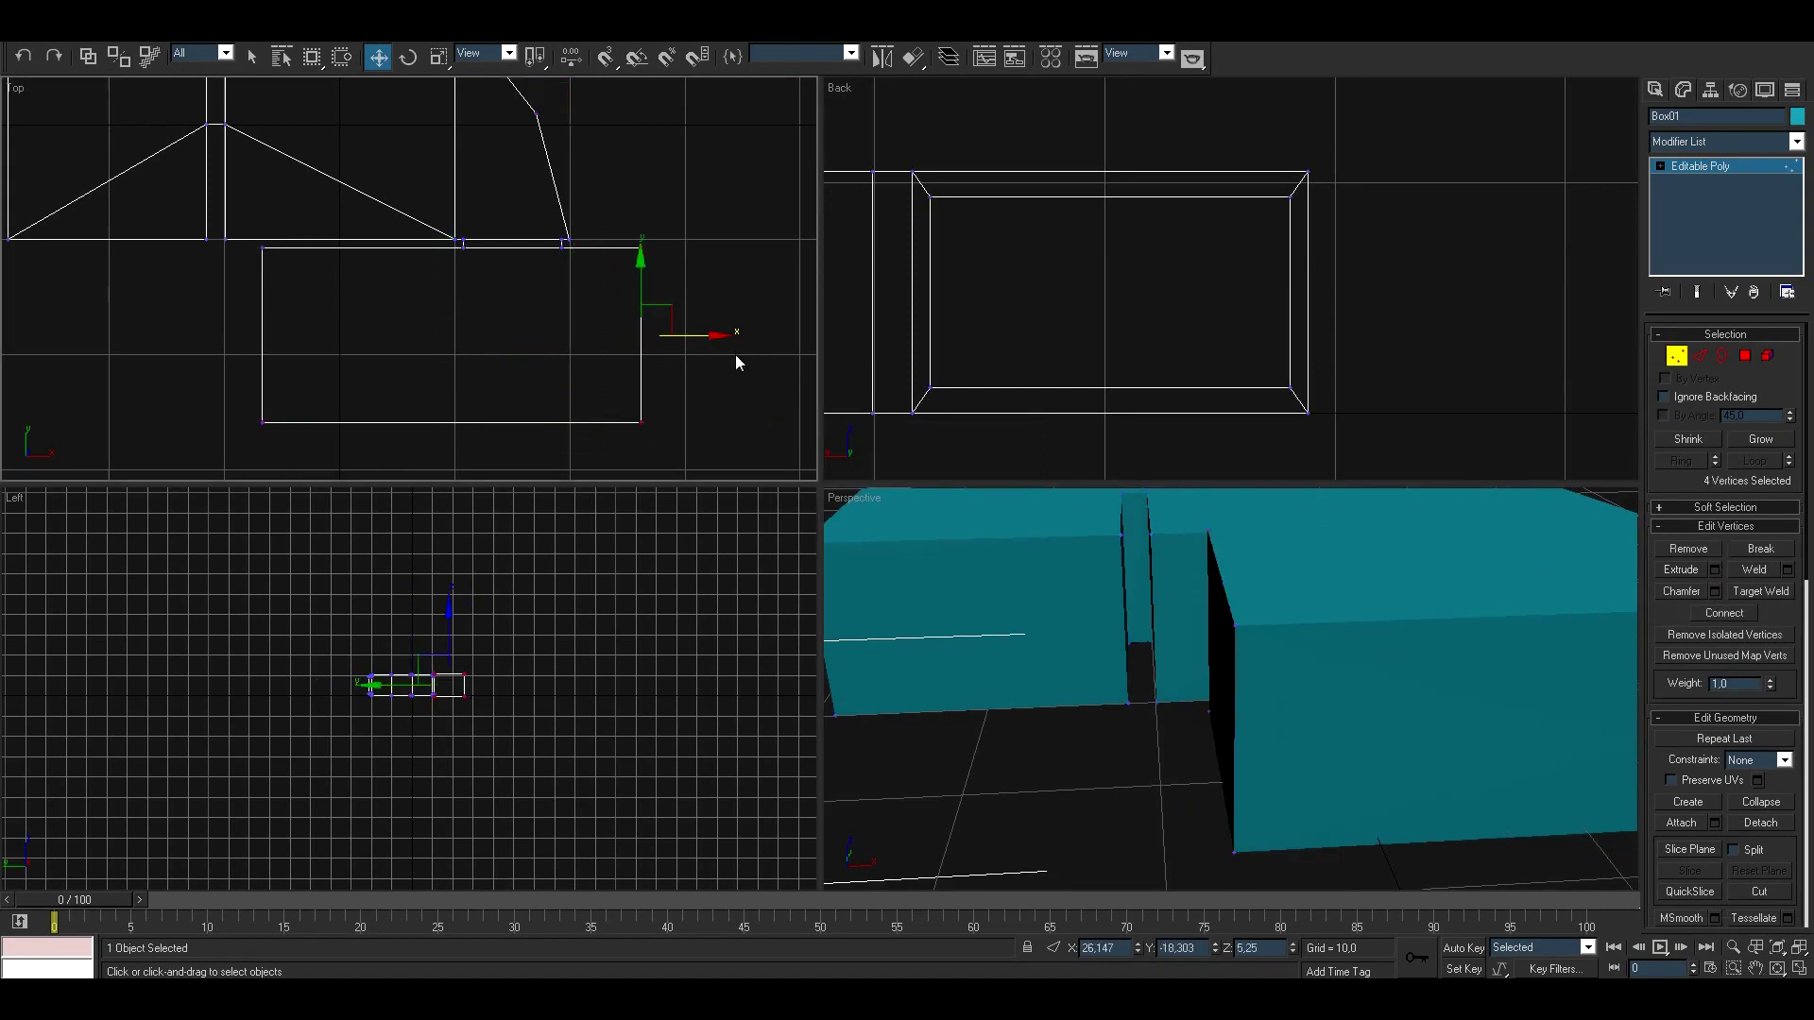
Step: Select several room wall faces and extrude them per polygon
click(1745, 355)
key(q)
mouse_move(1039, 614)
alt+middle_down()
mouse_move(1181, 689)
mouse_move(1363, 614)
alt+middle_up()
ctrl+click(1363, 614)
click(1714, 570)
click(910, 539)
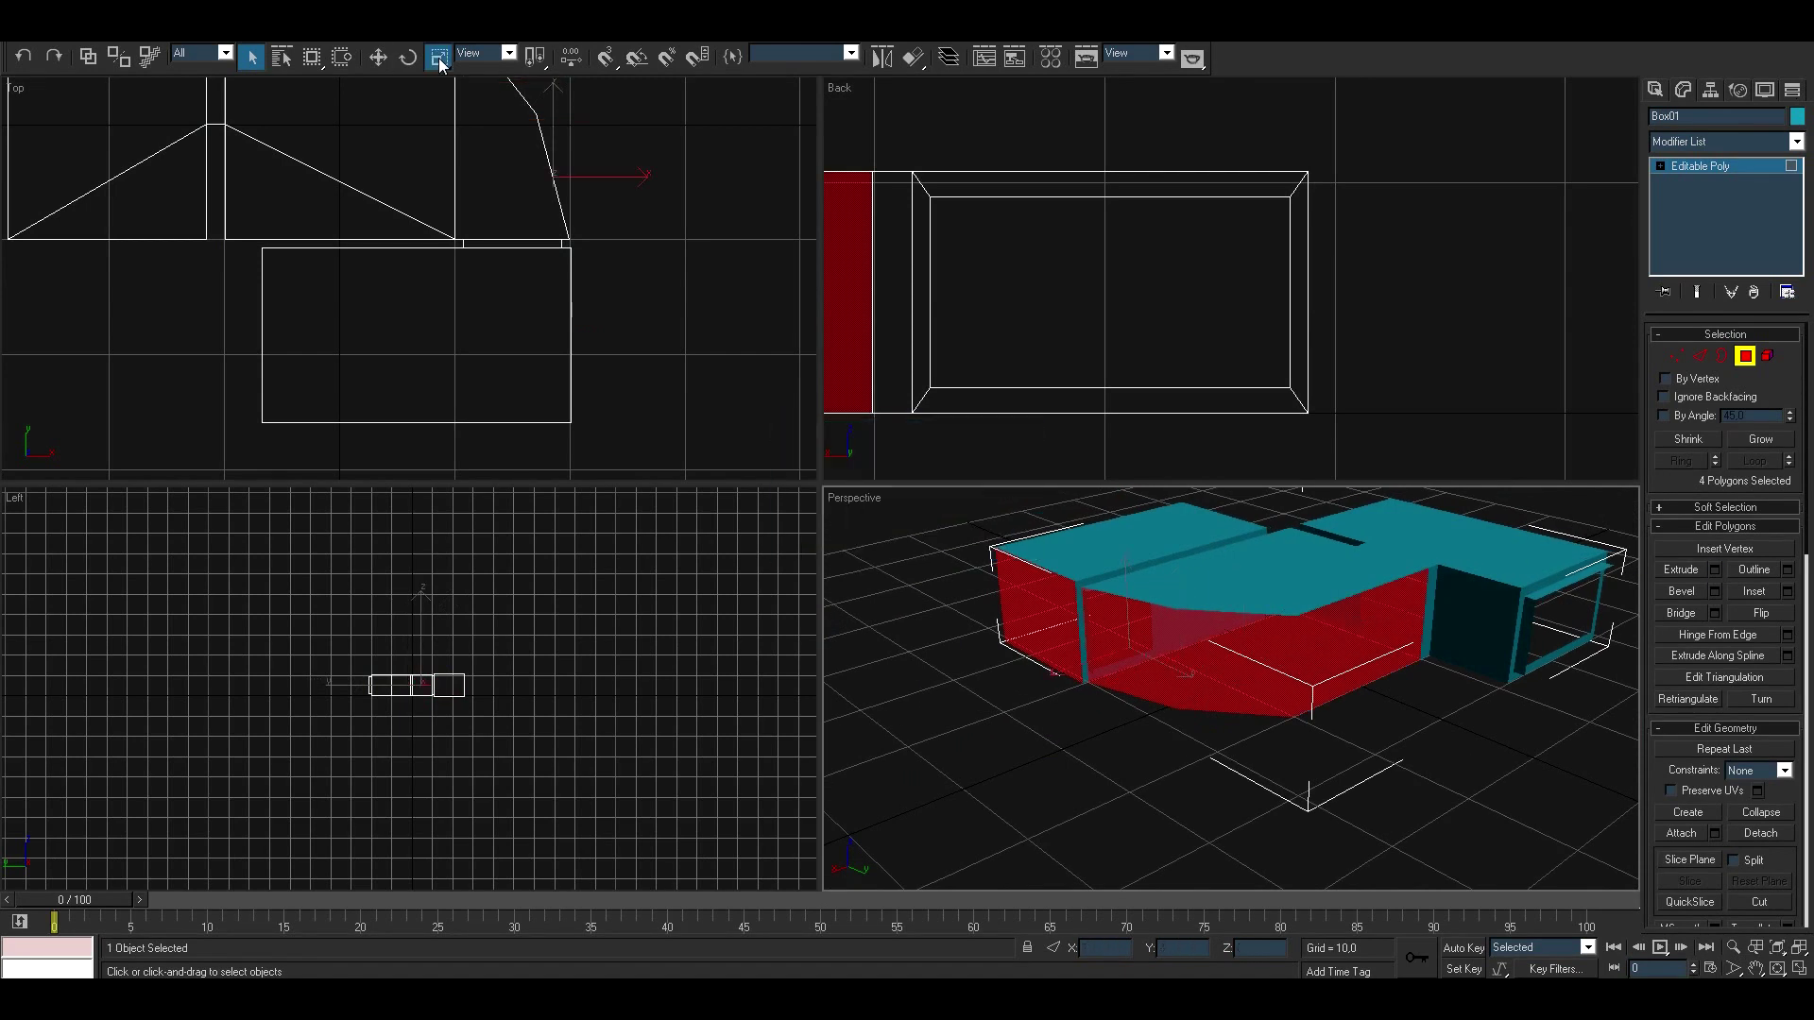
key(r)
middle_drag(579, 183, 595, 215)
key(shift+e)
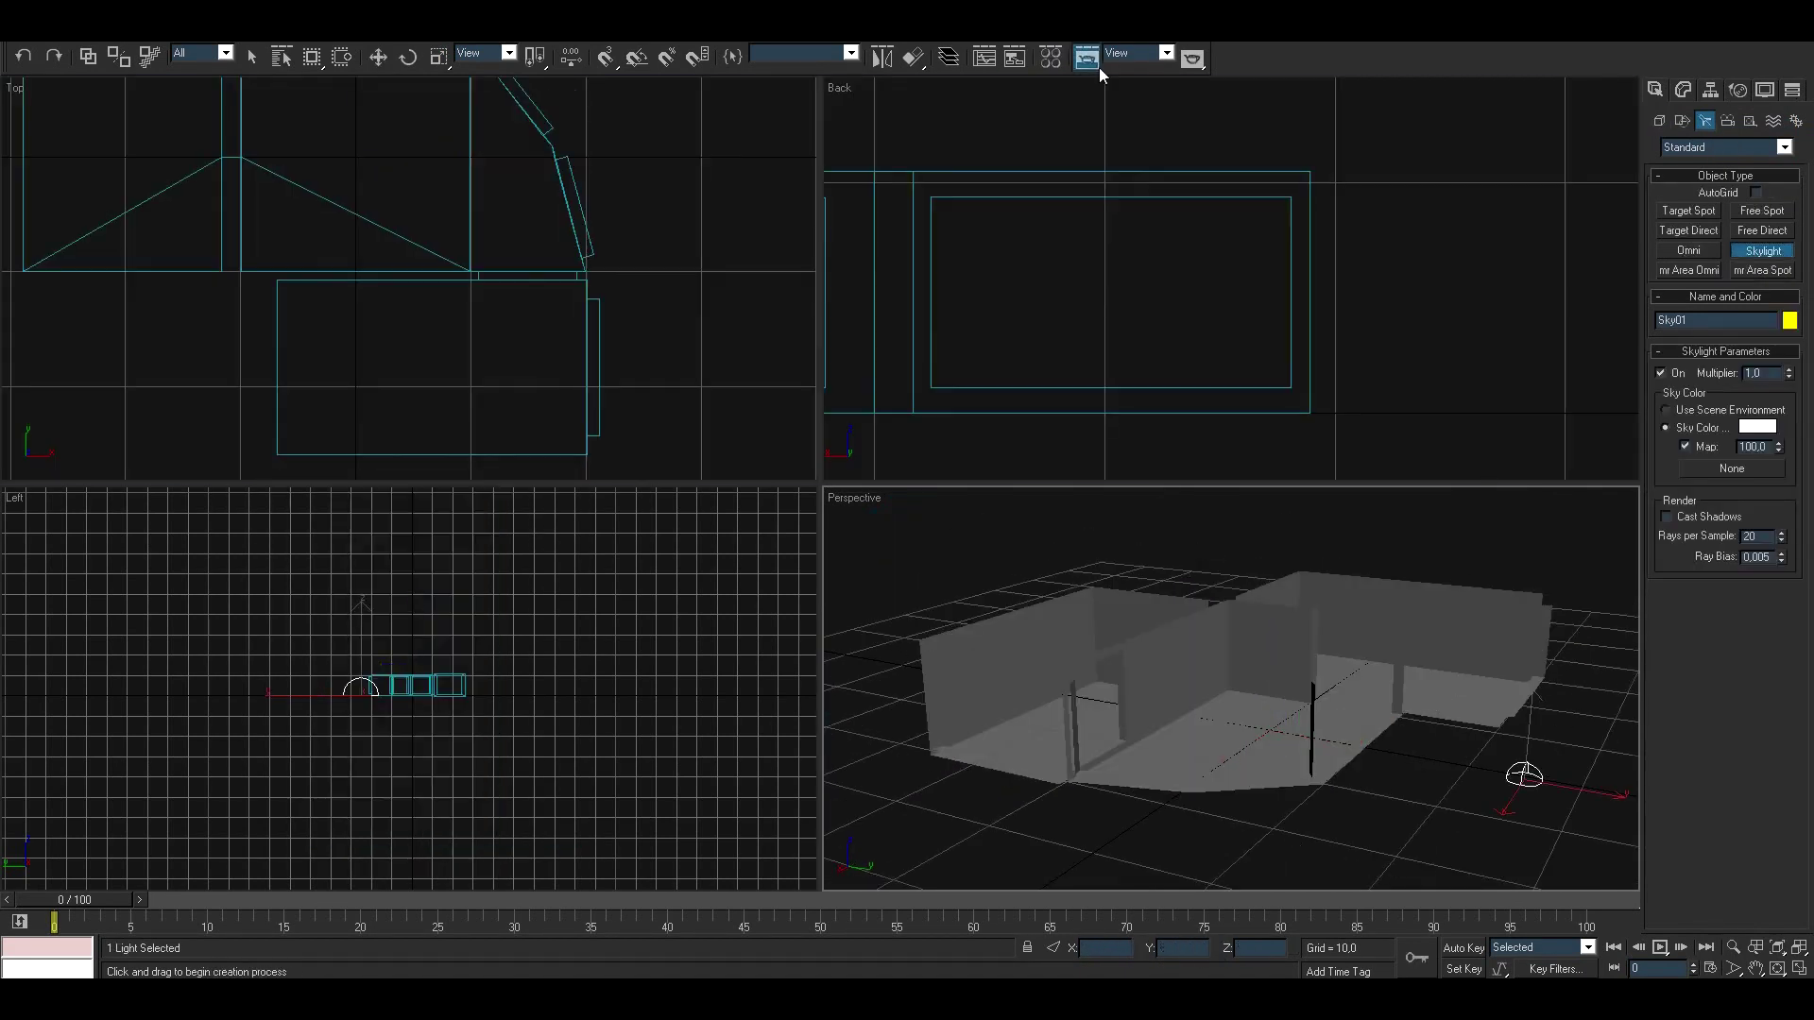
Step: Render the skylit room as a preview, then select wall vertices in the top view
click(1192, 57)
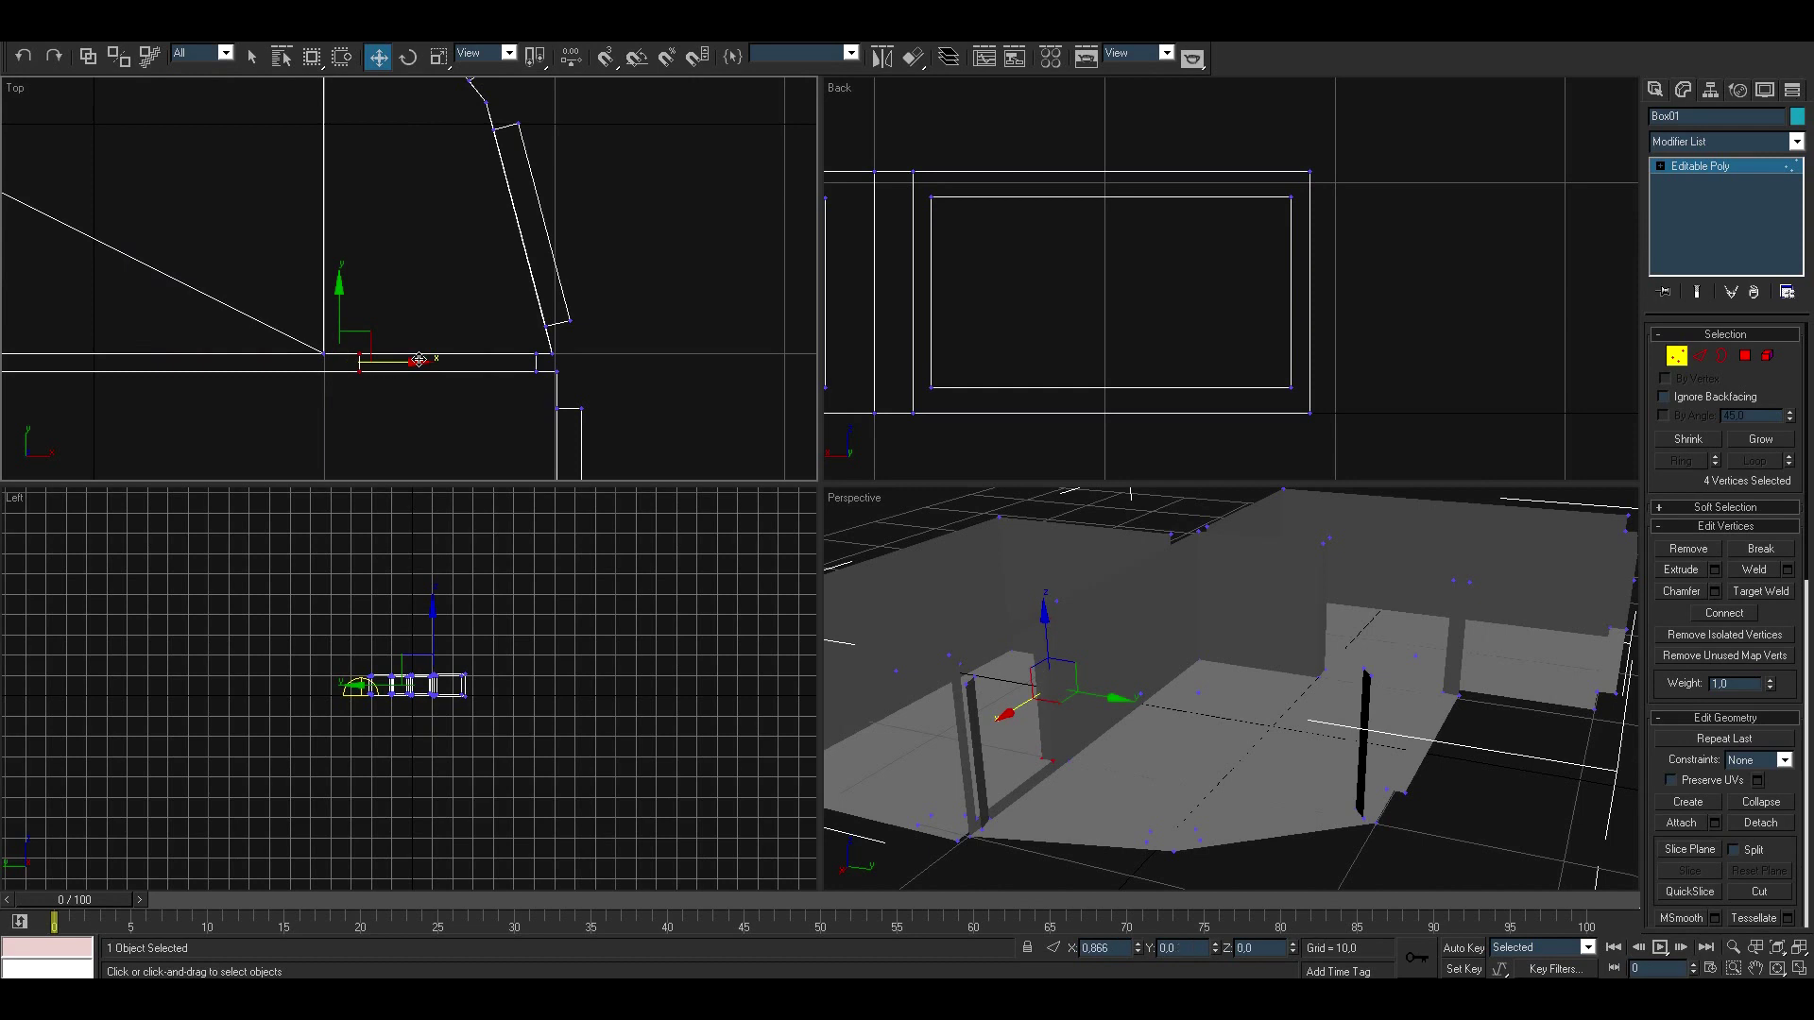
middle_drag(481, 389, 603, 337)
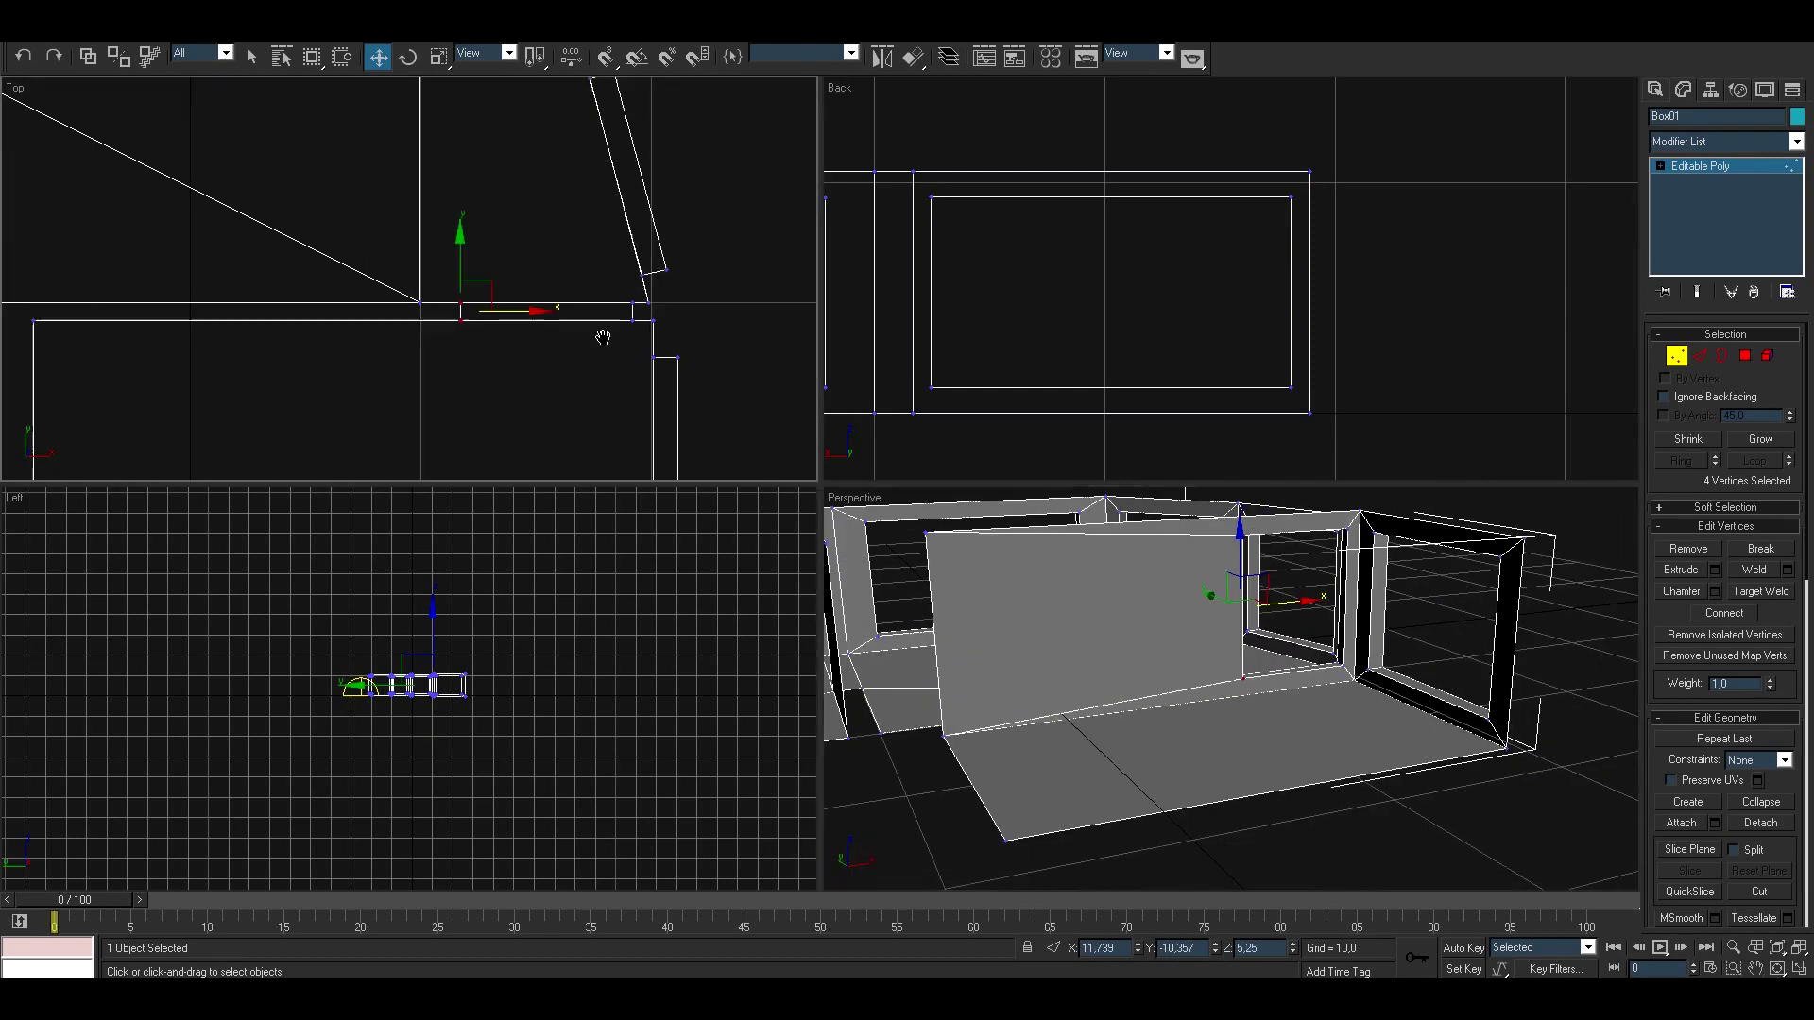
scroll(521, 267, up, 2)
key(ctrl+a)
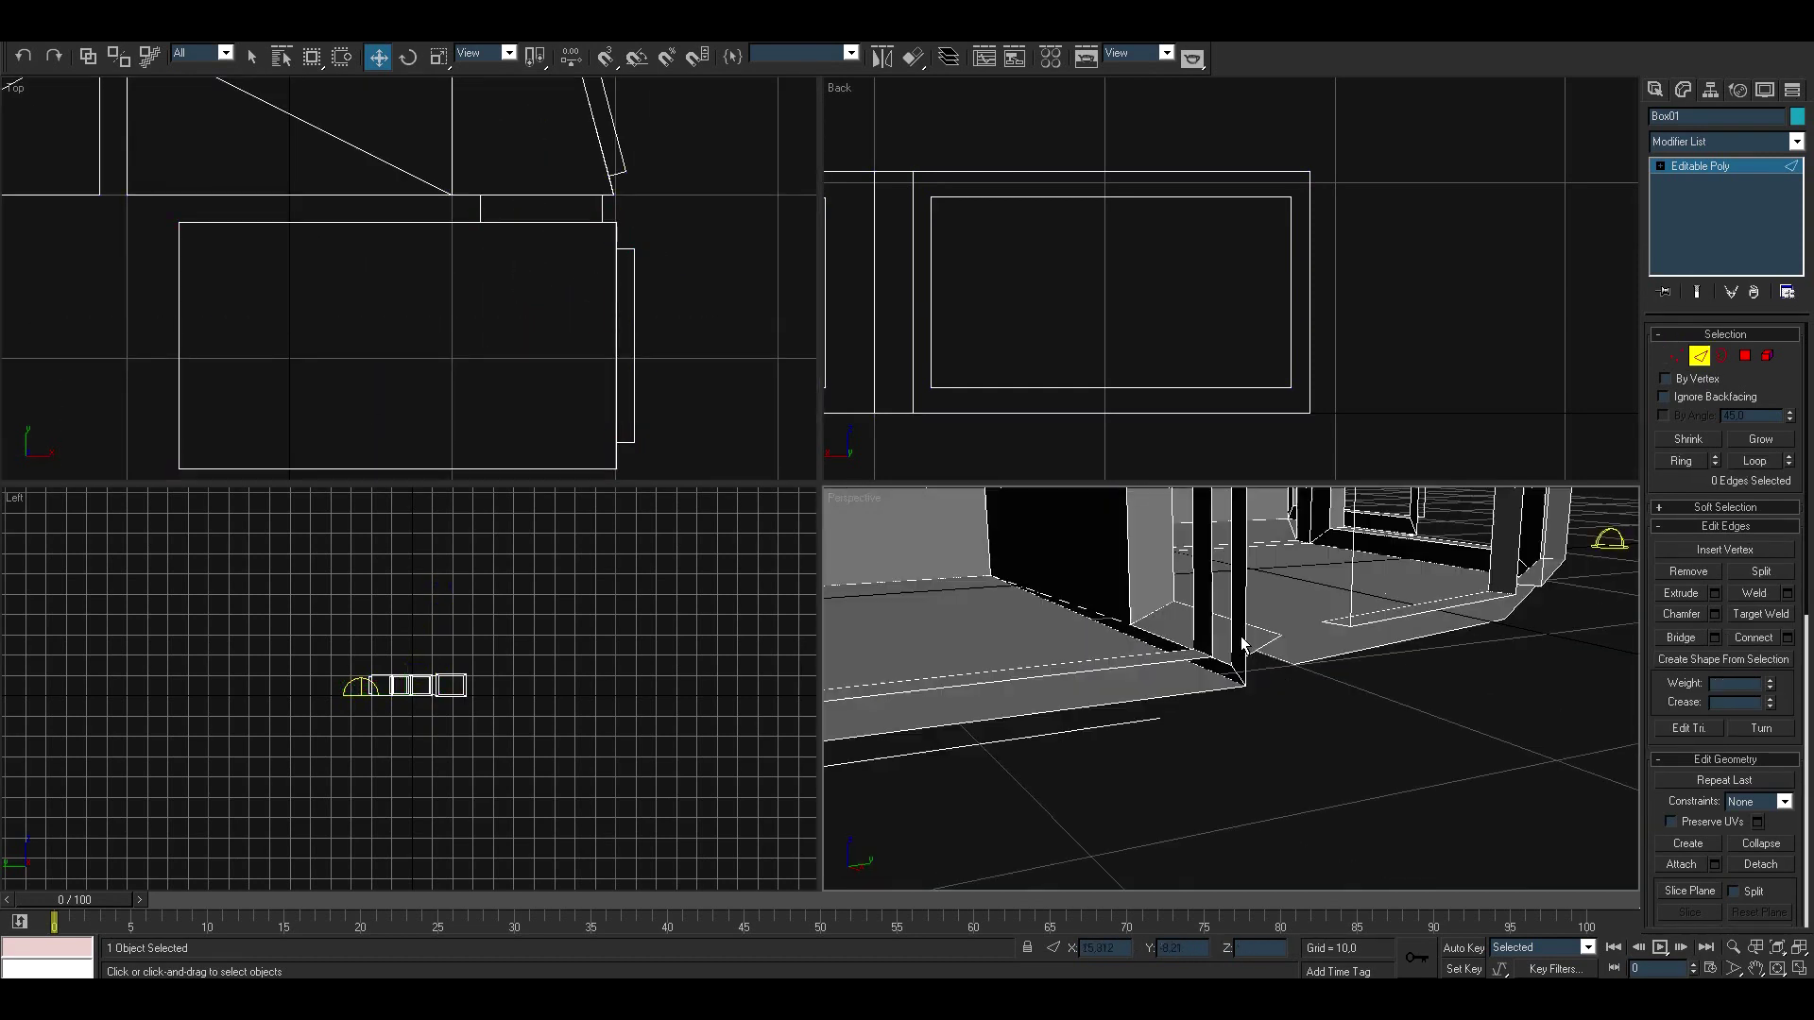
scroll(1107, 613, down, 5)
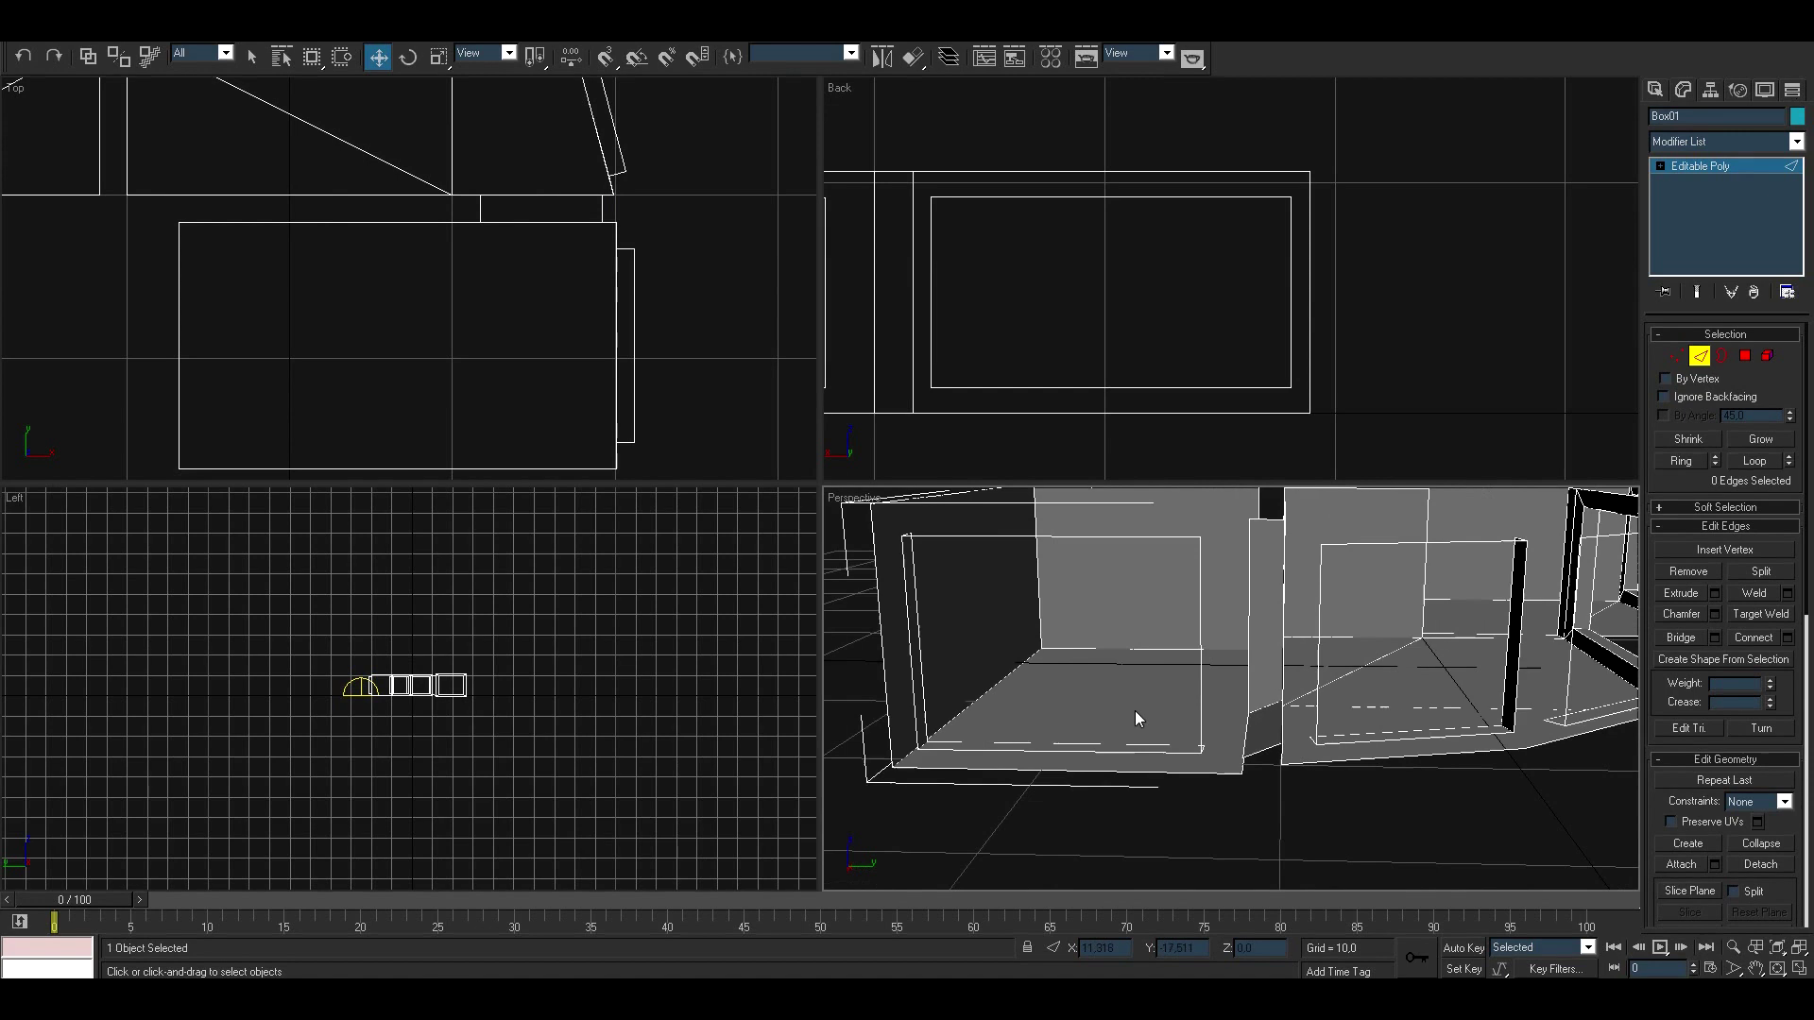
Step: Exit sub-object editing and return to the Create panel
right_click(1148, 533)
click(1171, 473)
click(1655, 90)
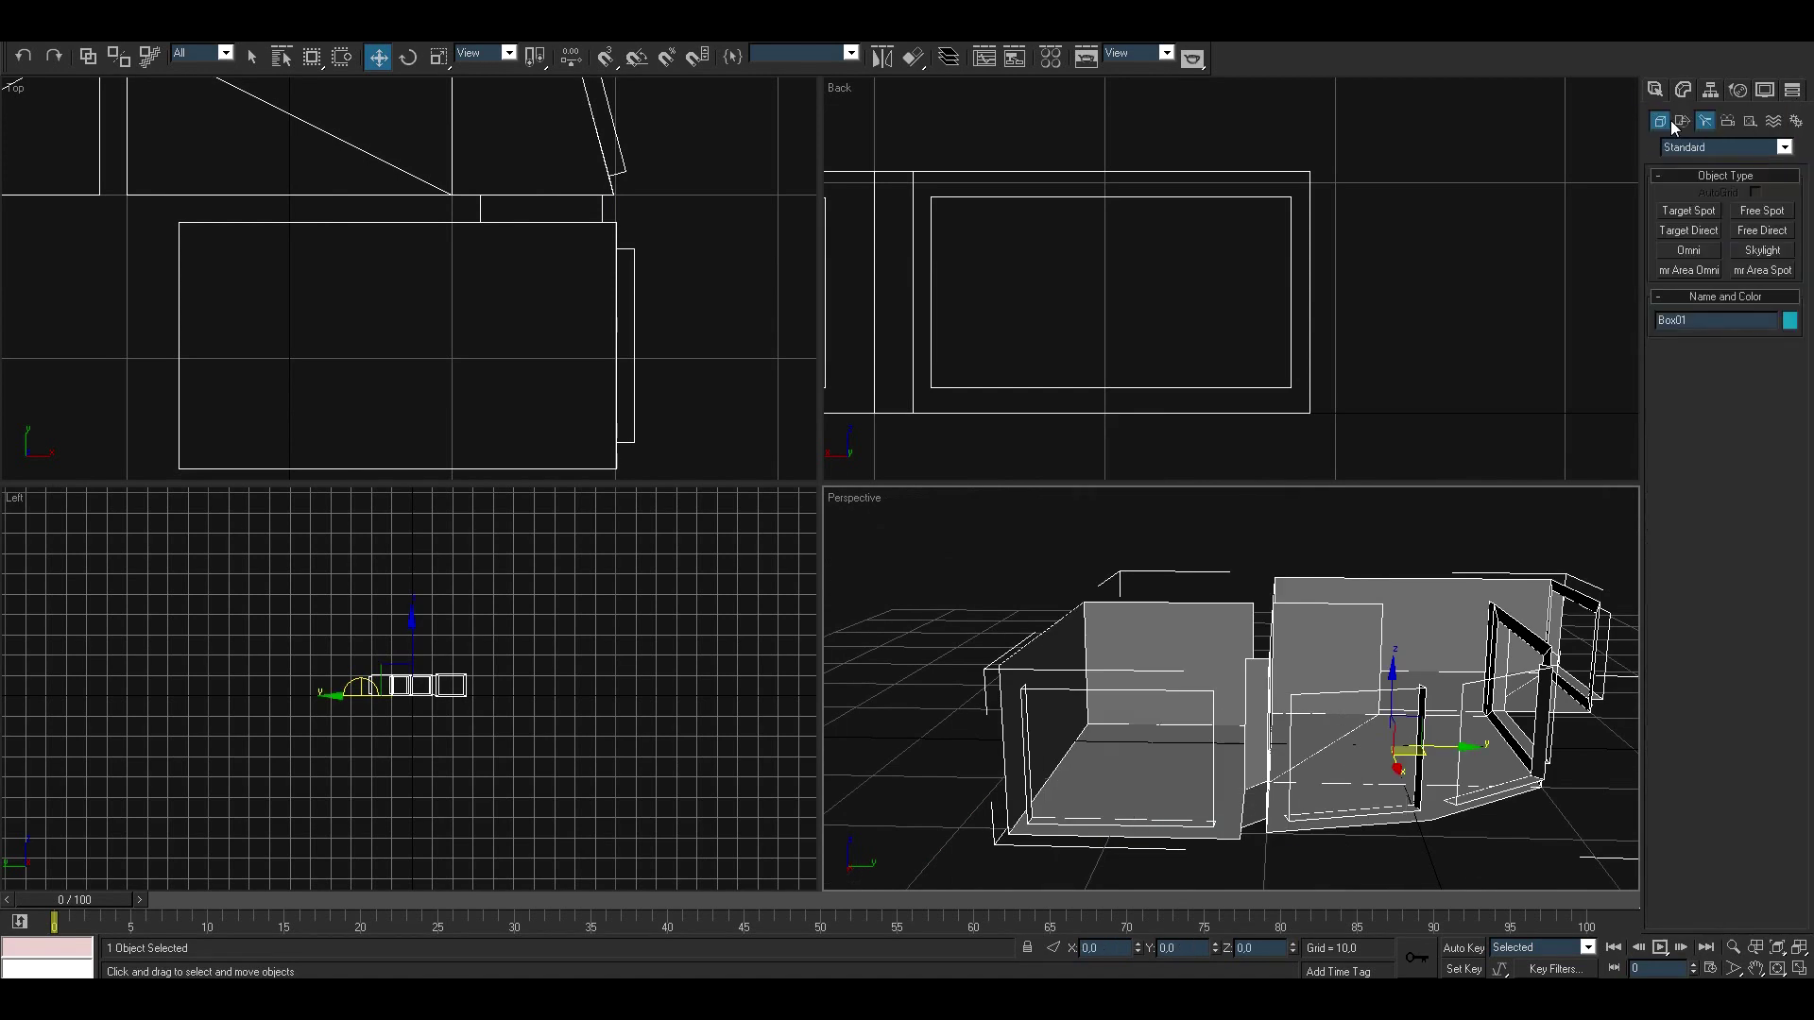
Step: Select the floor lamp's polygons, including the column's side faces
right_click(360, 141)
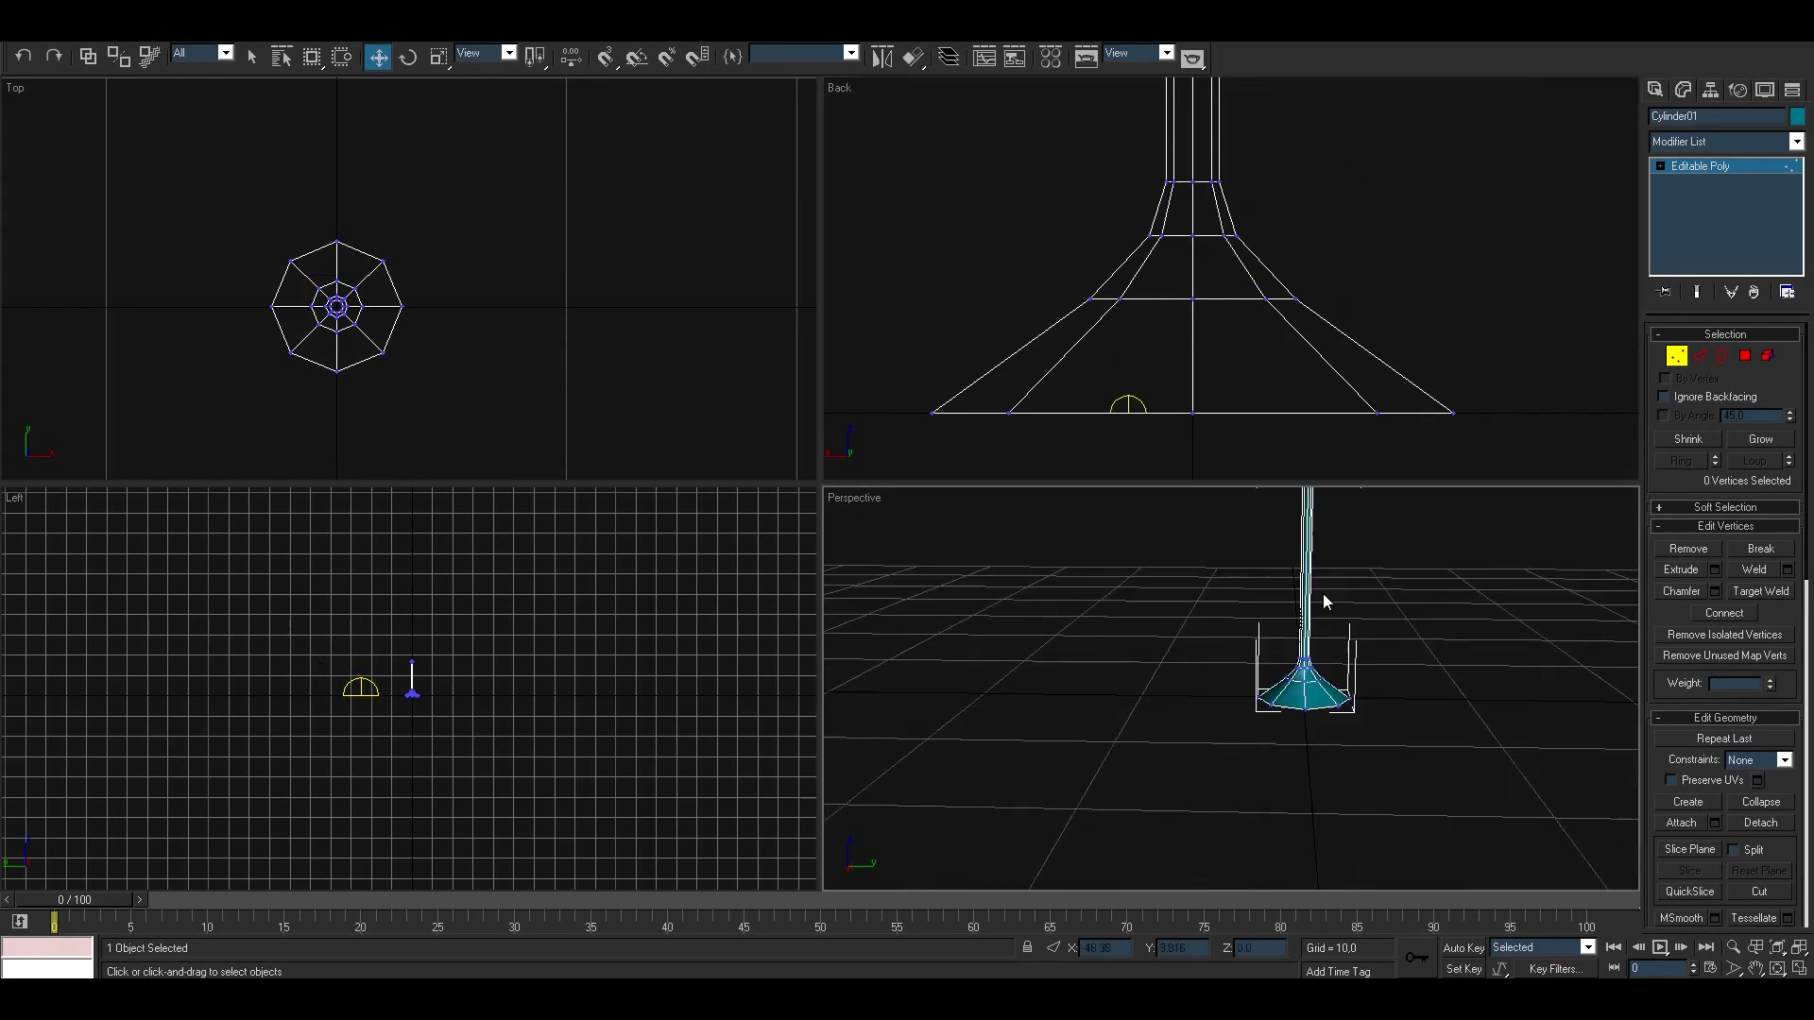
key(4)
mouse_move(1322, 593)
alt+middle_down()
mouse_move(1397, 610)
mouse_move(1033, 913)
alt+middle_up()
scroll(1288, 168, down, 3)
drag(1288, 168, 1108, 410)
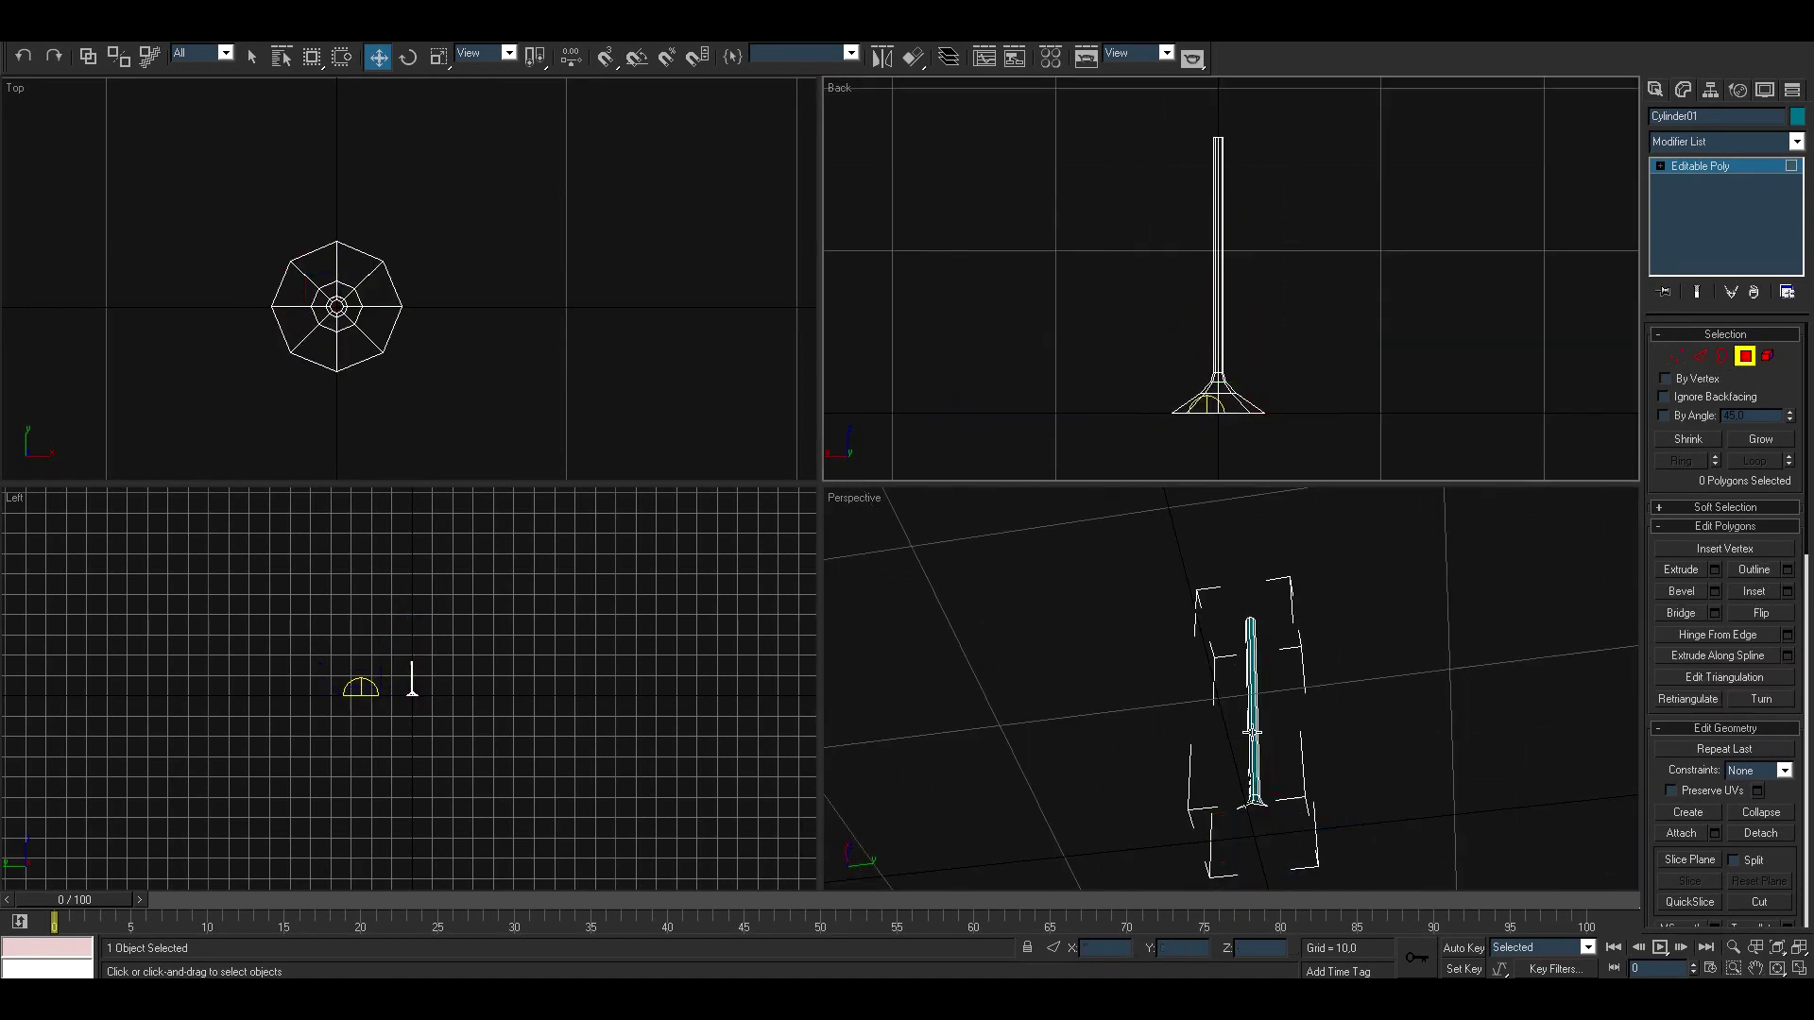
alt+middle_drag(1252, 732, 1339, 122)
mouse_move(1340, 122)
mouse_down()
mouse_move(1162, 283)
mouse_move(1232, 369)
mouse_move(1129, 321)
mouse_up()
Step: Select the lamp shade's top row of vertices and its open border
key(r)
key(1)
key(w)
scroll(1193, 338, up, 2)
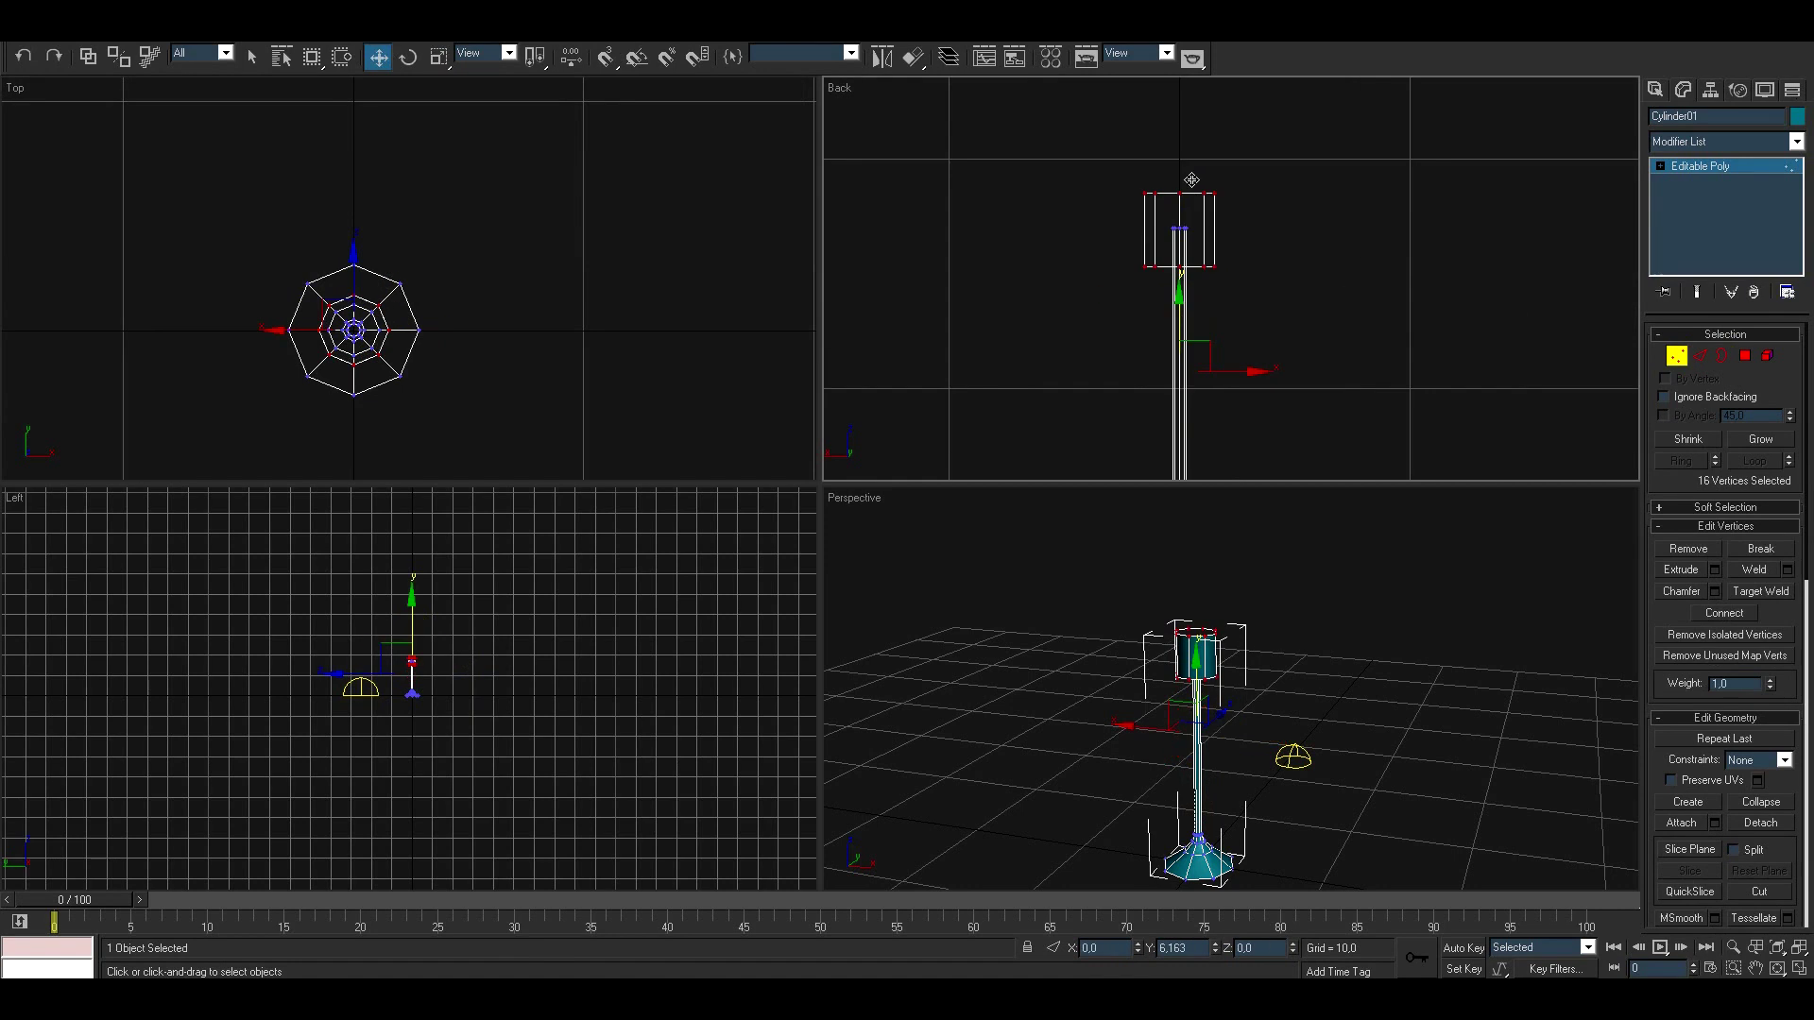
key(r)
drag(1242, 161, 1137, 194)
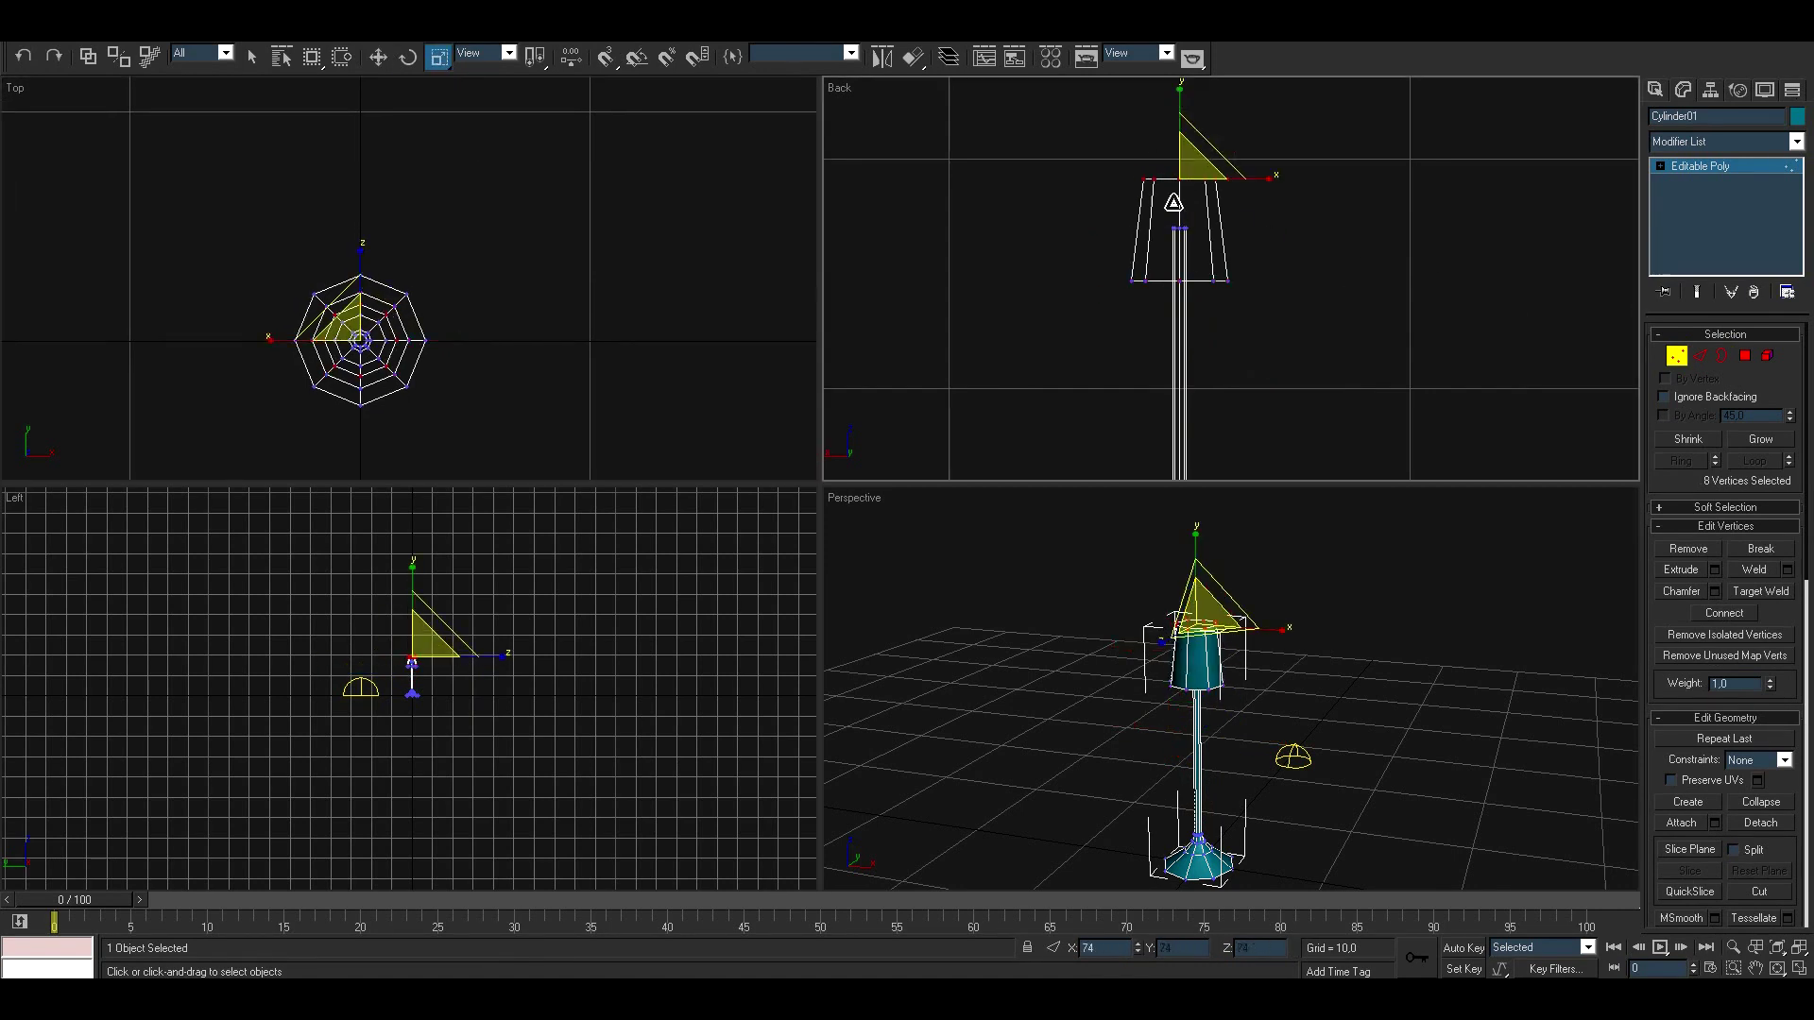
key(3)
drag(1292, 136, 1096, 200)
scroll(377, 274, up, 3)
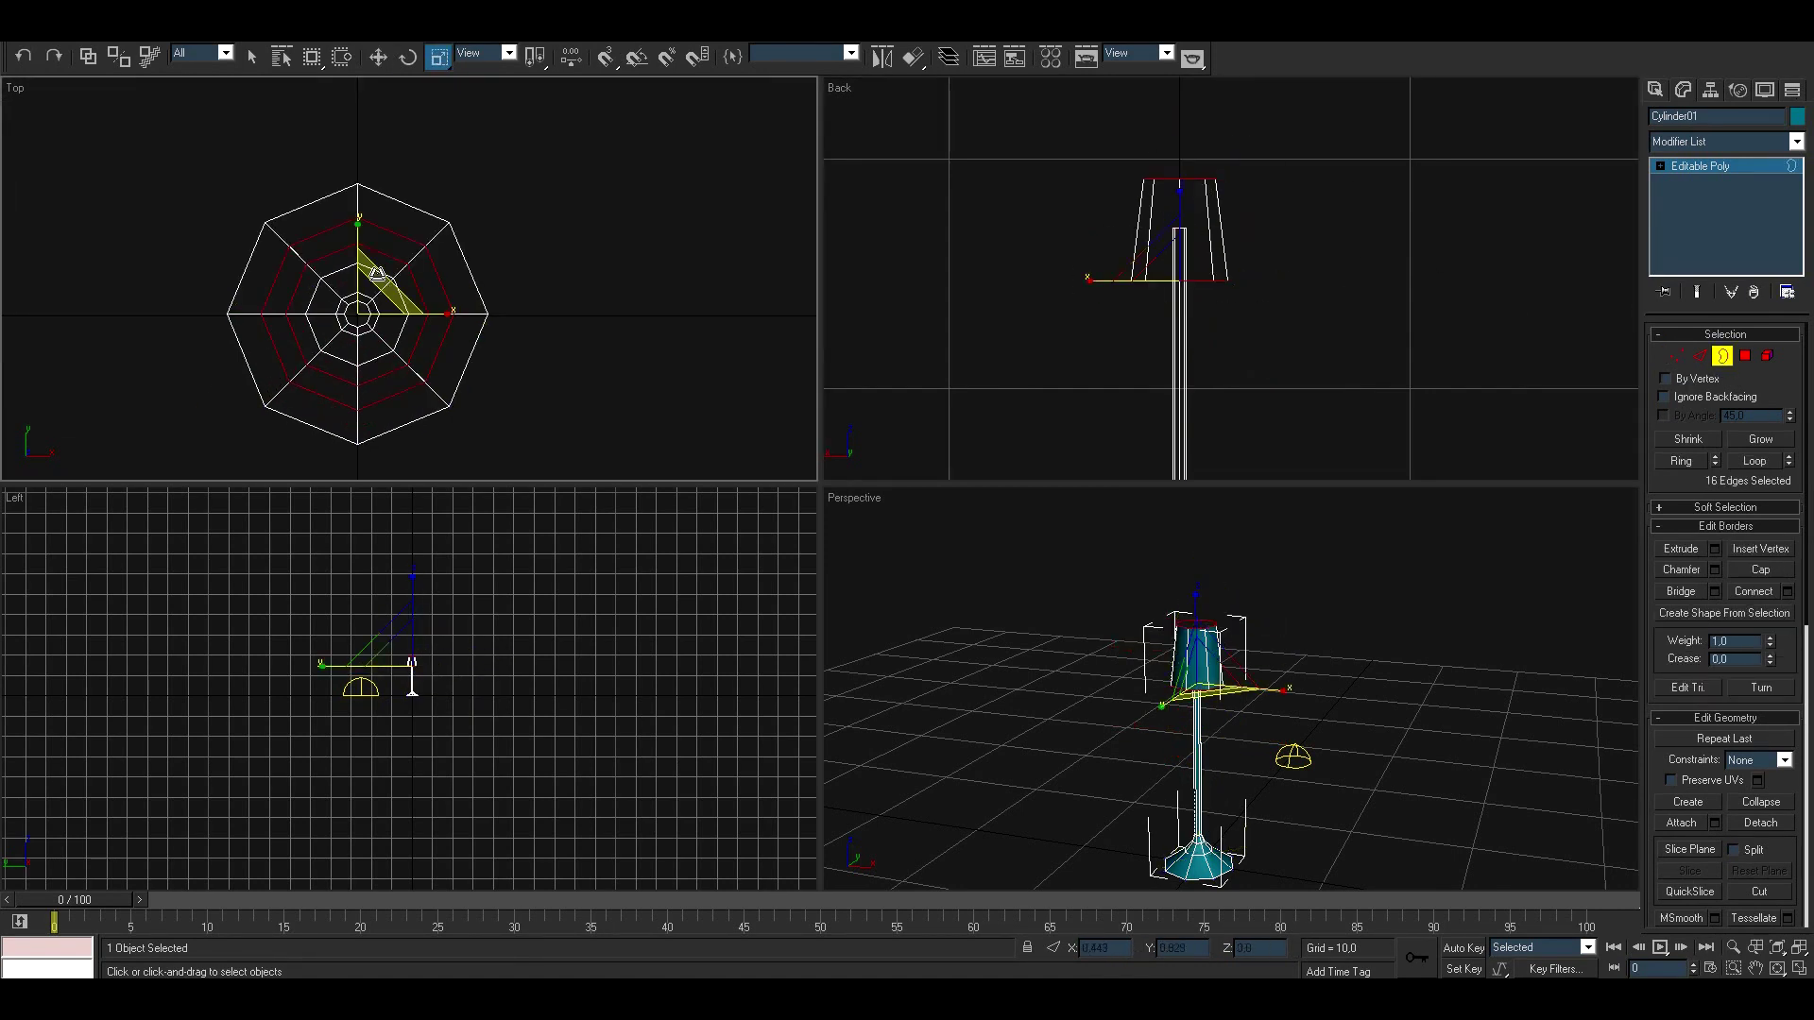
Step: Leave the lamp's sub-object level and unhide all the room geometry
right_click(1235, 636)
click(1205, 615)
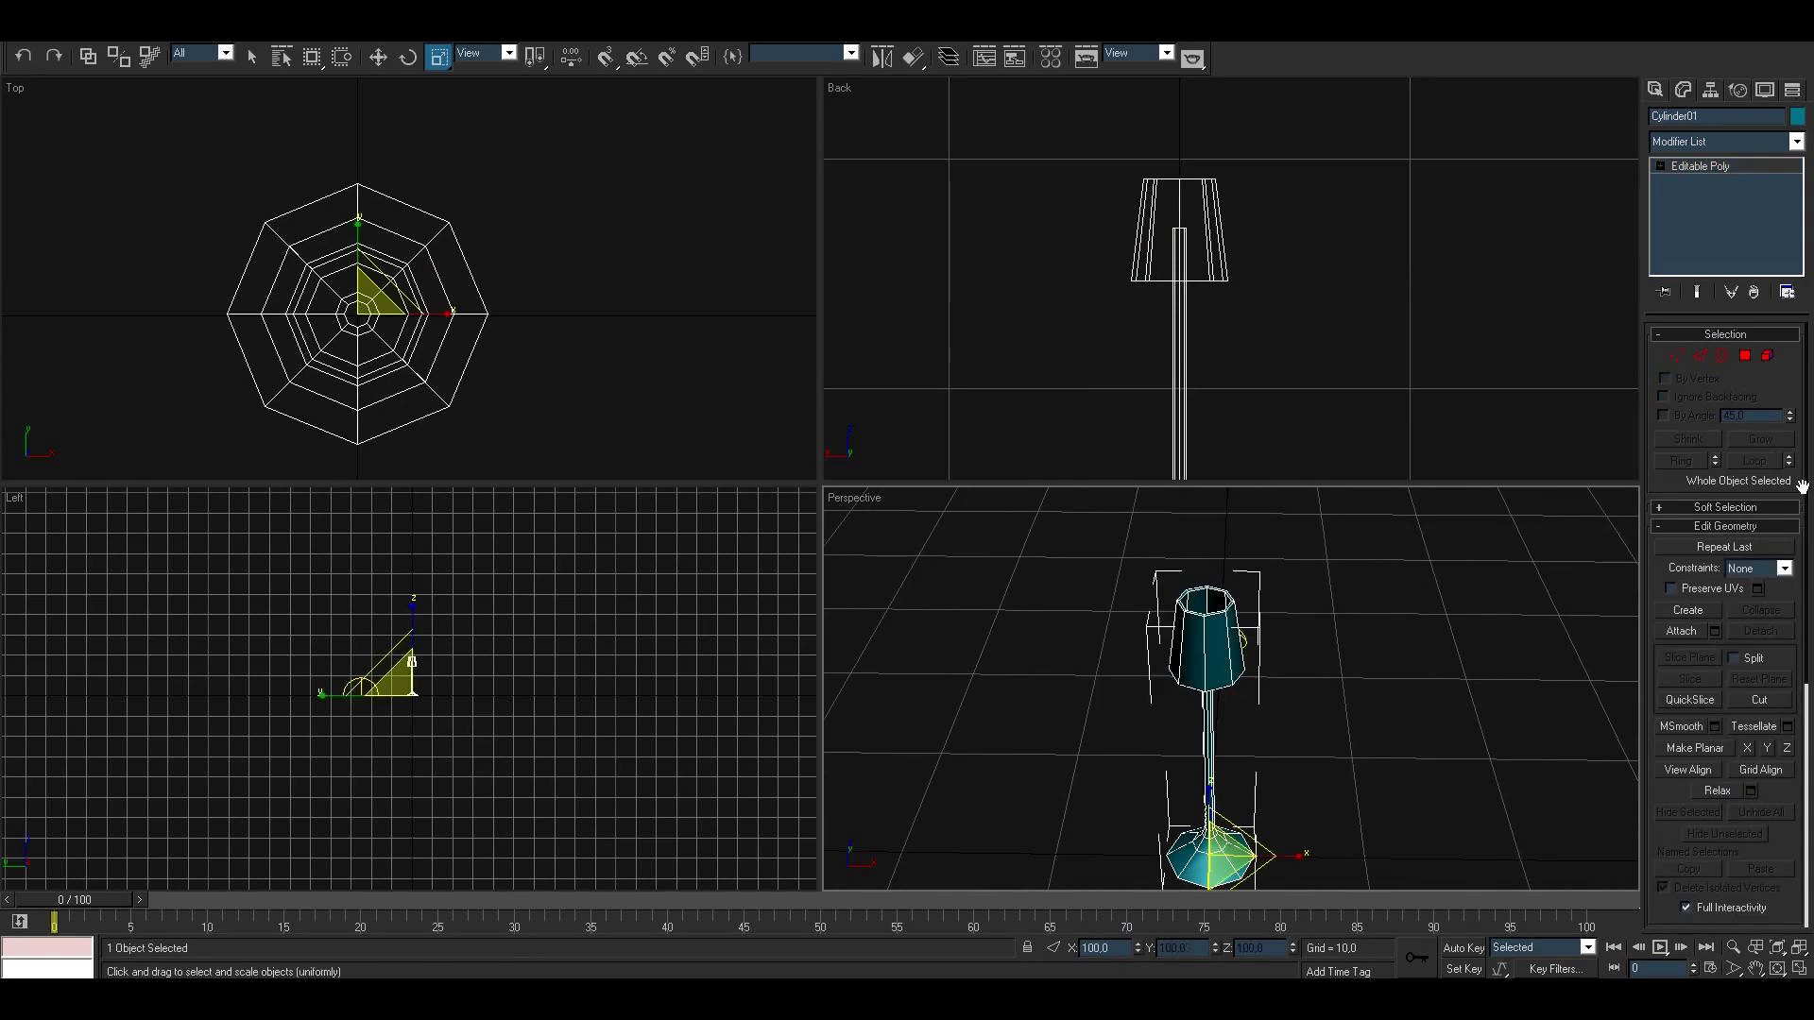
click(1796, 141)
right_click(1234, 636)
click(1272, 553)
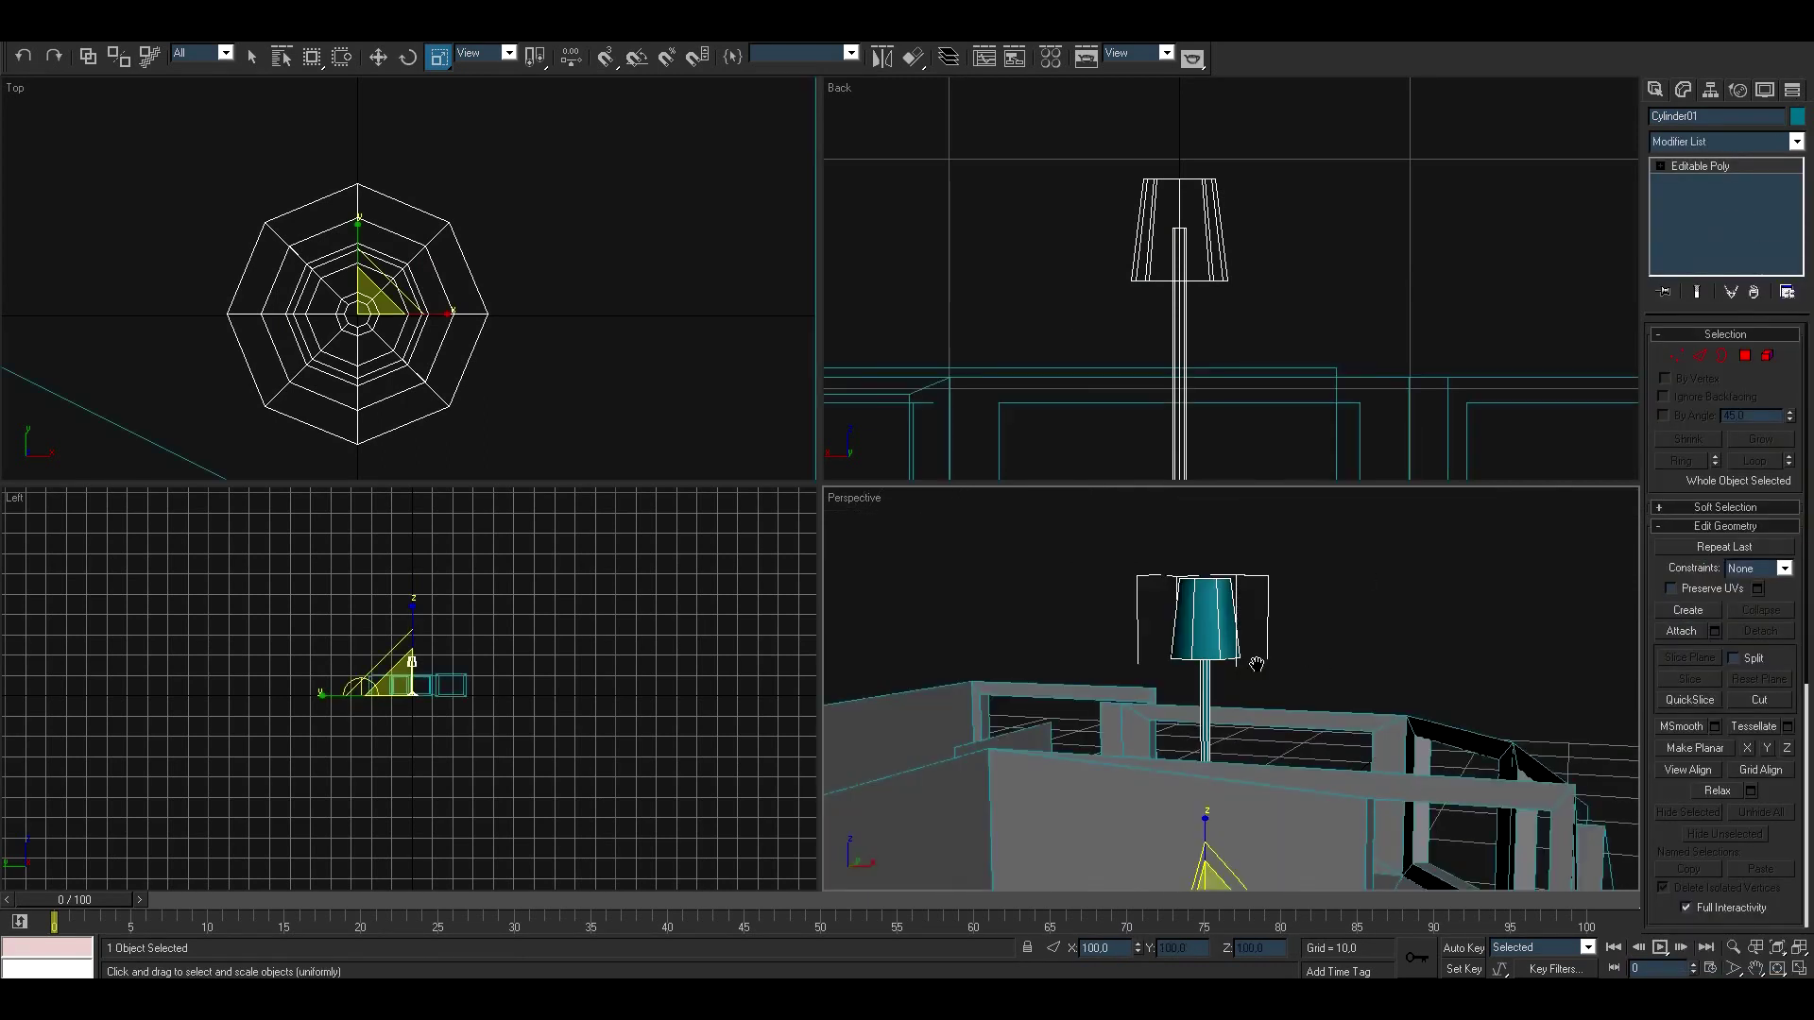
scroll(394, 297, down, 3)
key(w)
scroll(1168, 283, down, 2)
middle_drag(383, 243, 469, 218)
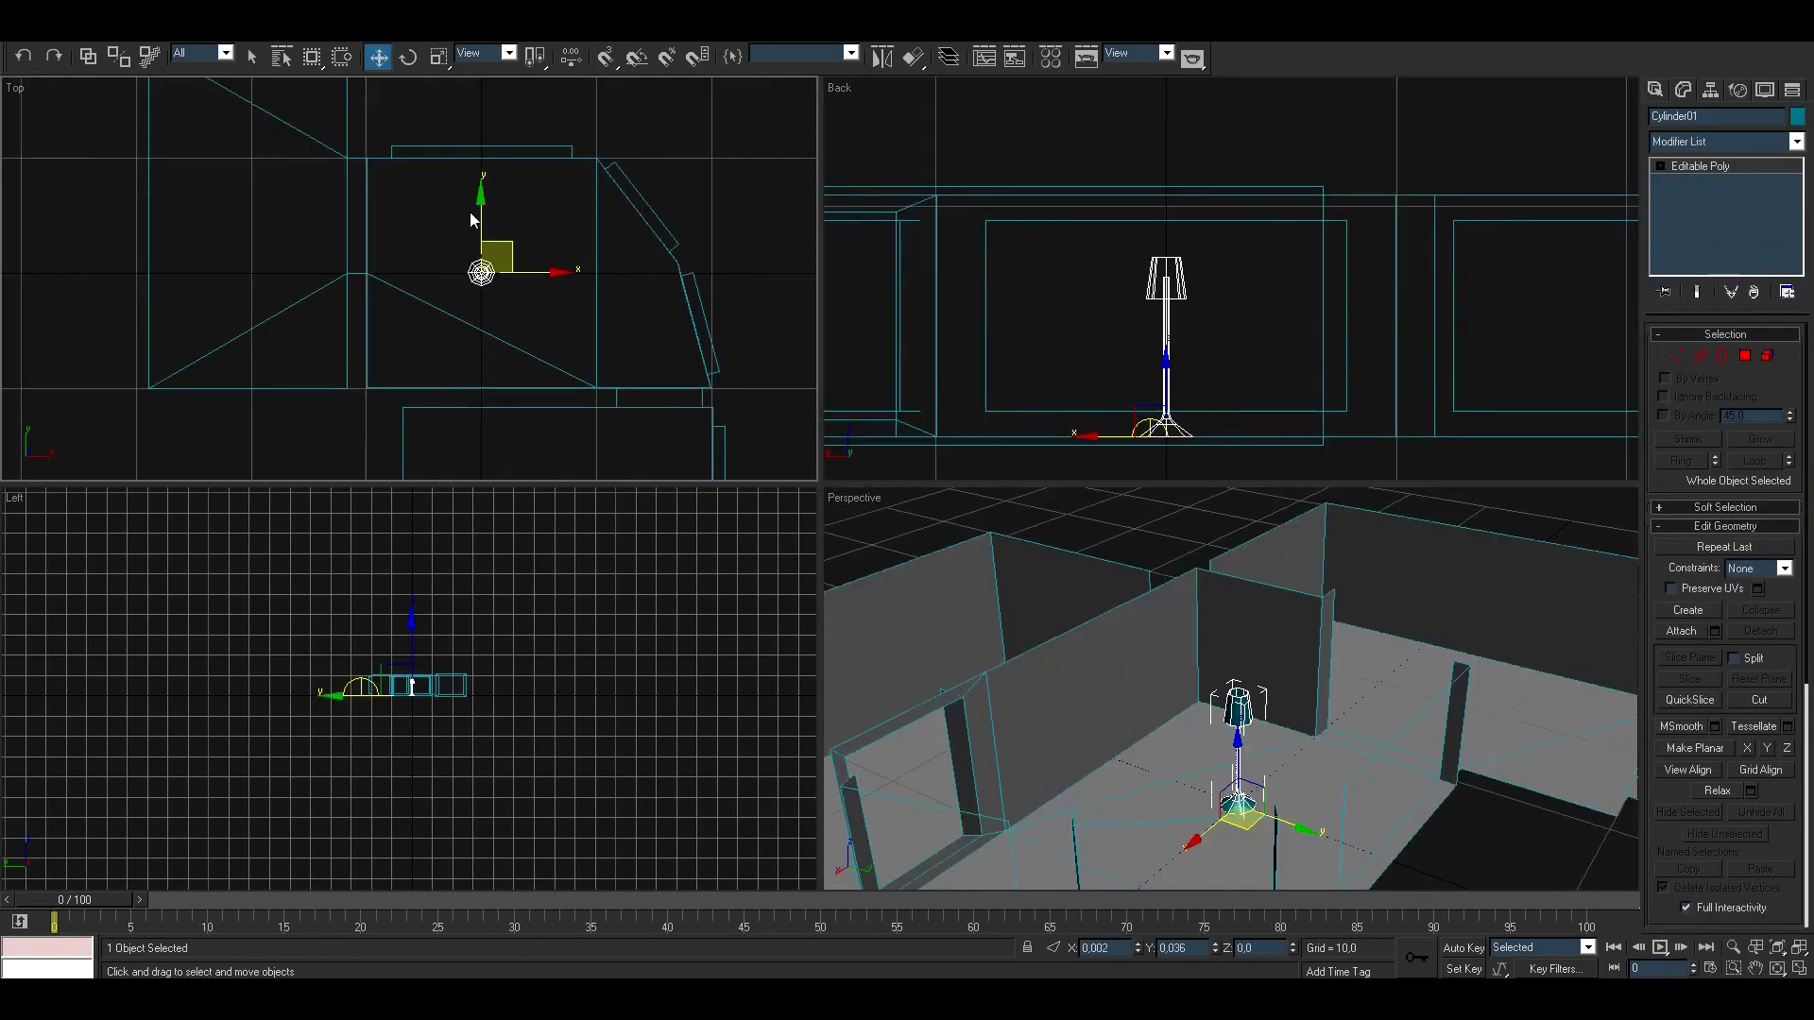
Step: Shift-drag three copies of the lamp into different corners of the room
middle_drag(403, 342, 336, 344)
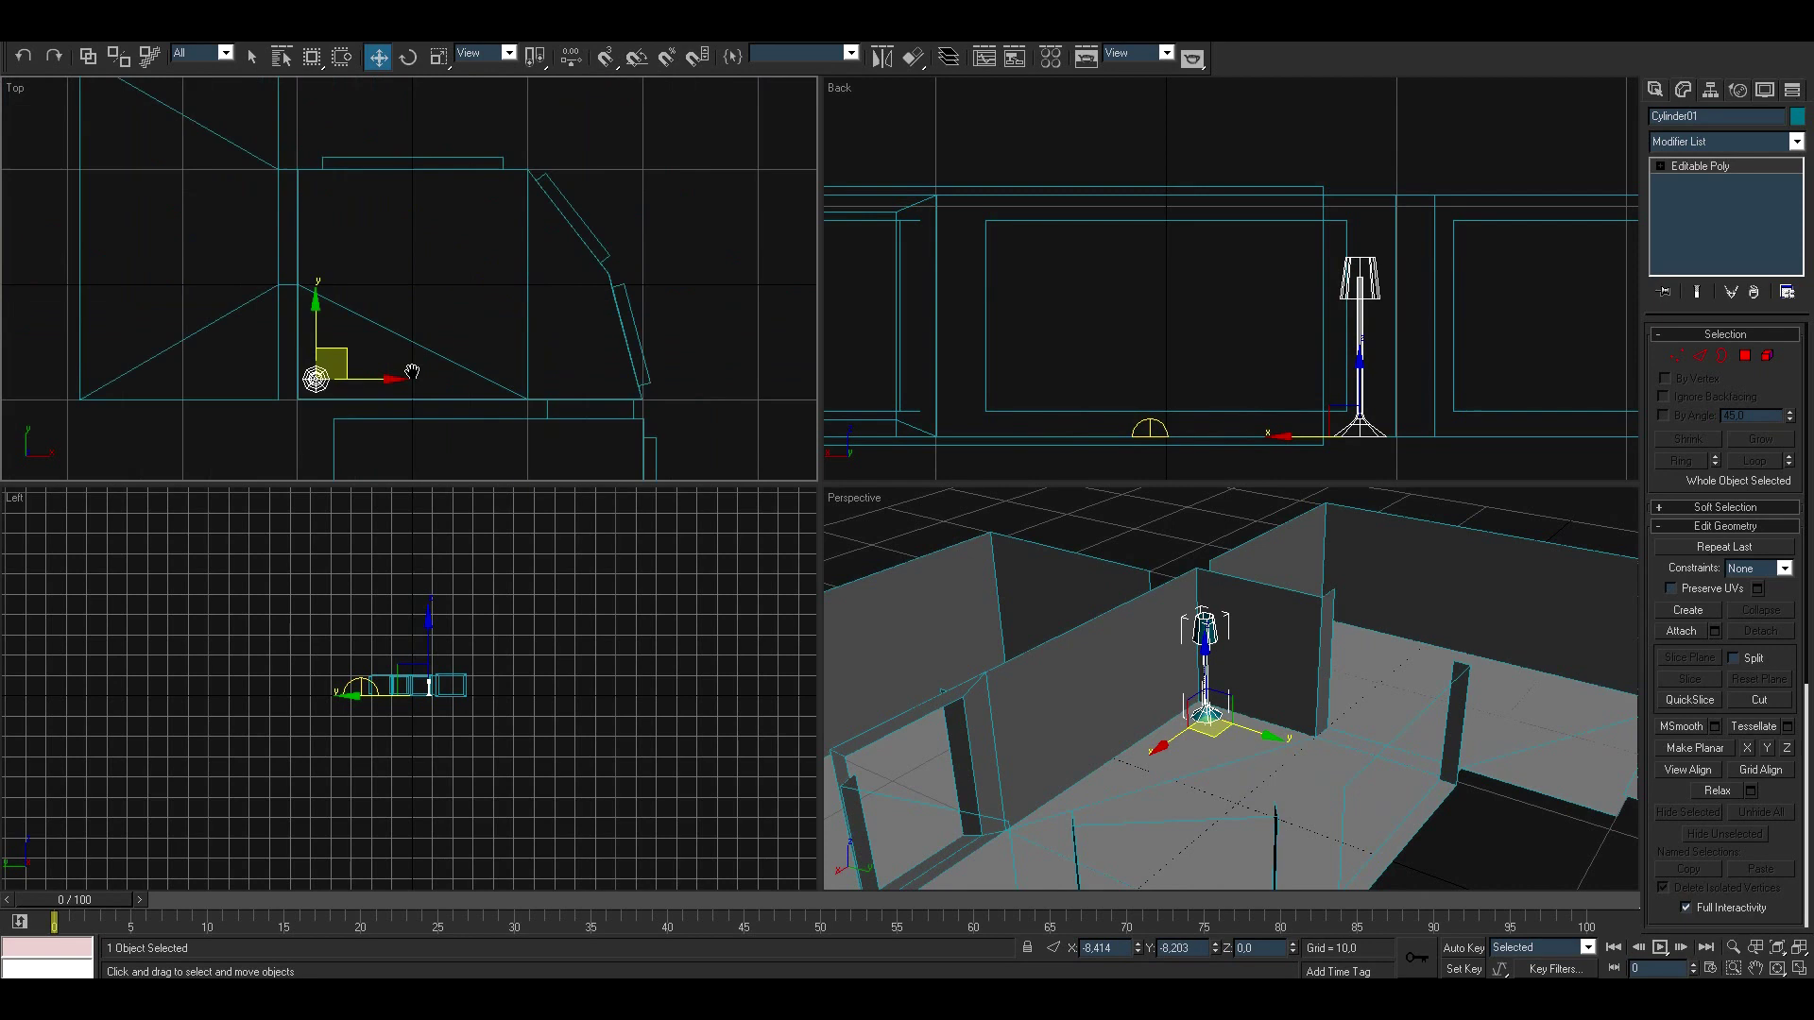
shift+drag(314, 430, 430, 430)
middle_drag(522, 438, 665, 448)
shift+drag(631, 417, 204, 113)
click(841, 570)
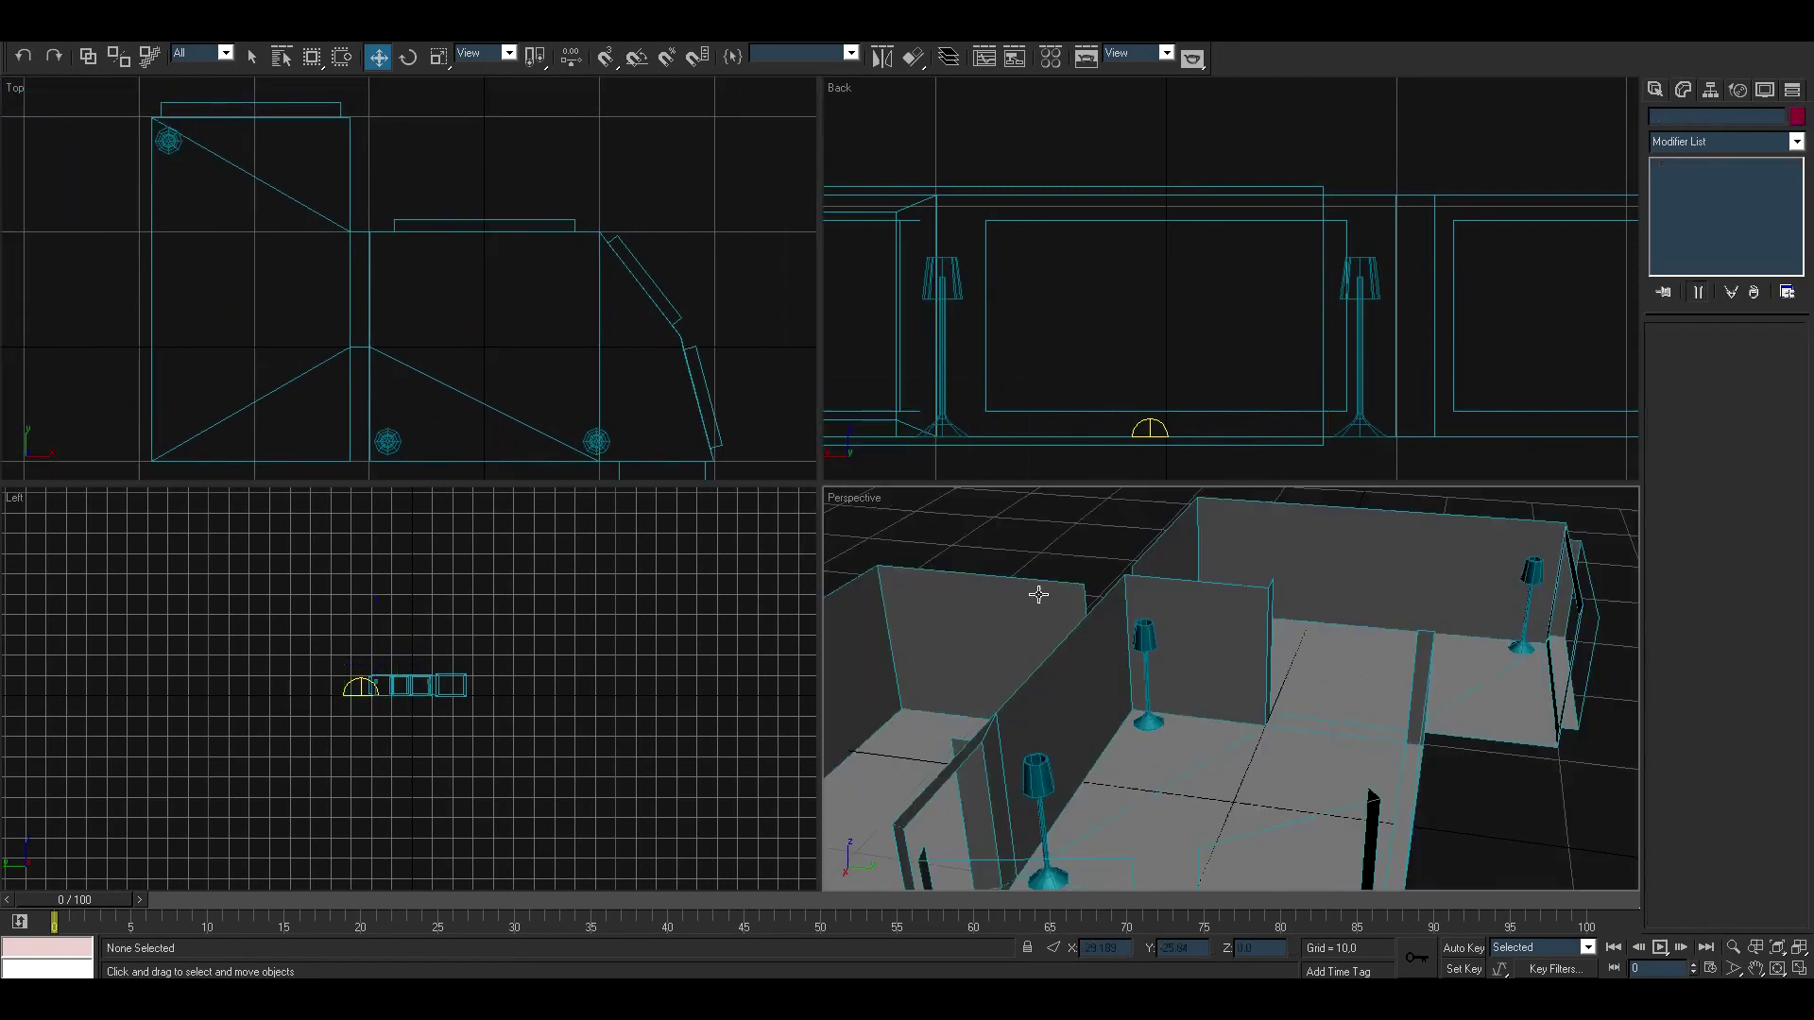
mouse_move(1036, 595)
alt+middle_down()
mouse_move(1226, 615)
mouse_move(1190, 605)
alt+middle_up()
Step: Draw the sofa's base box in the top view, convert it to Editable Poly and isolate it
click(1659, 121)
click(1689, 211)
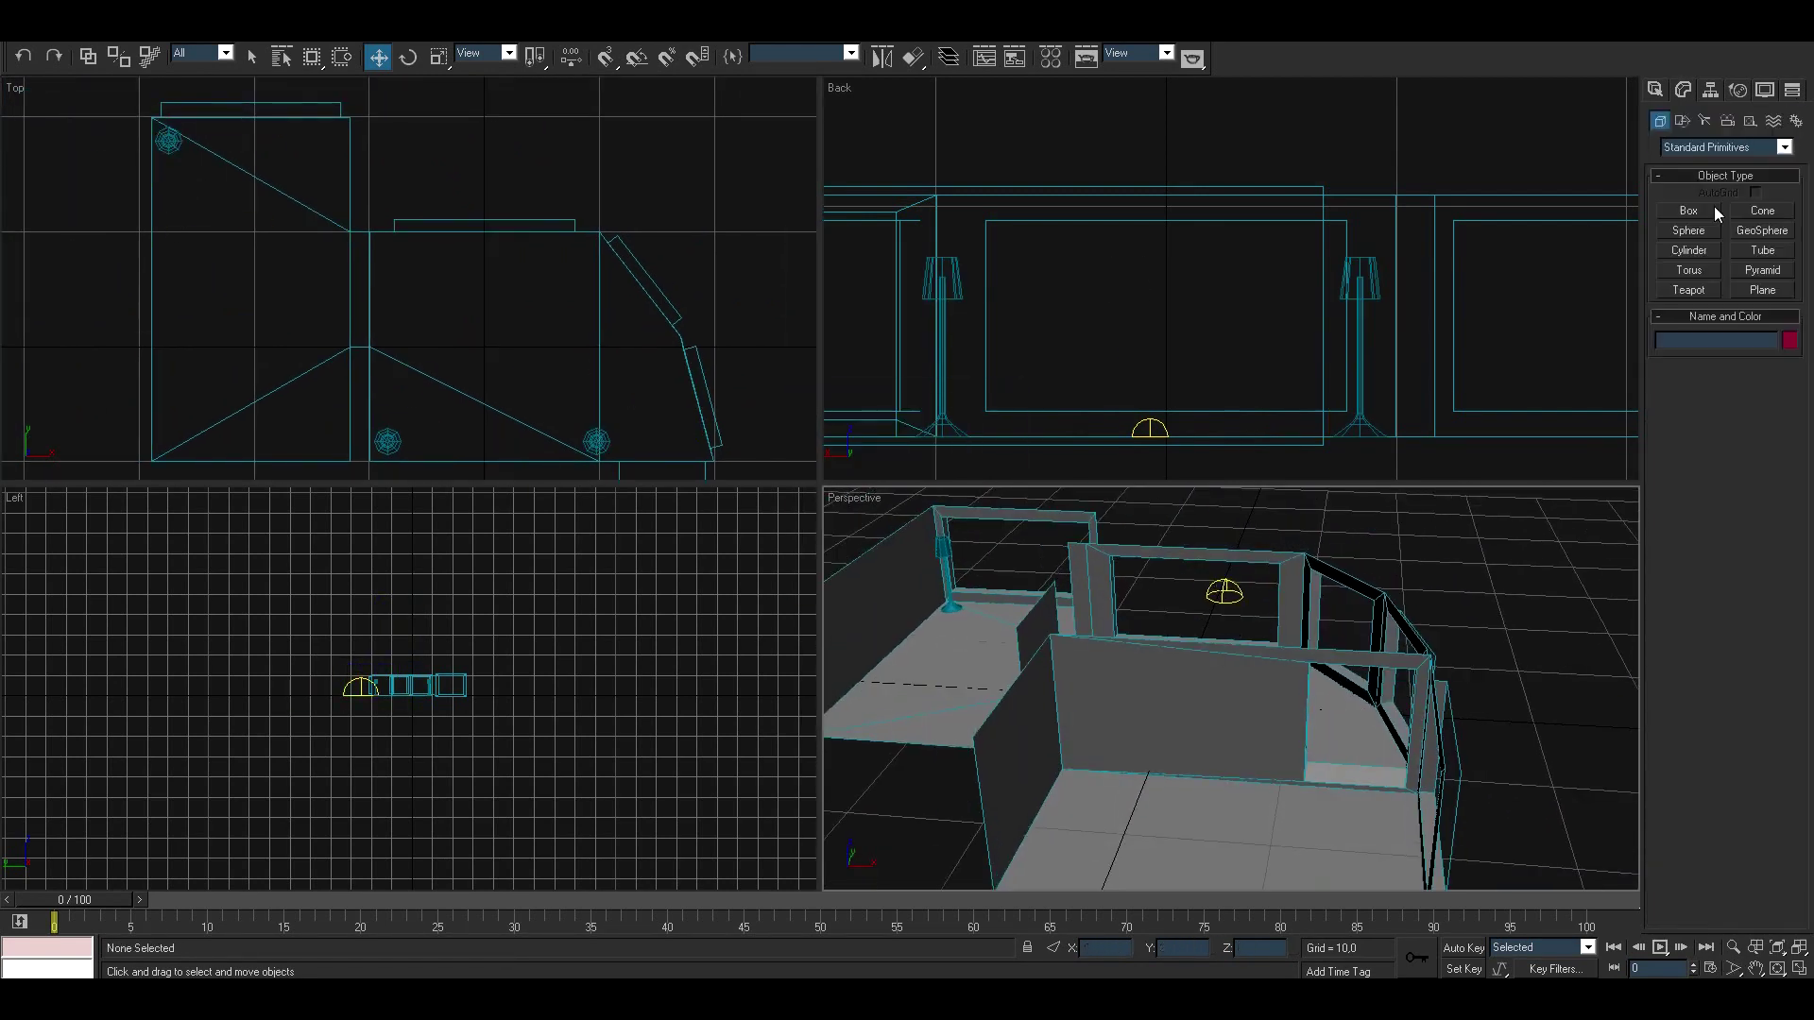
scroll(387, 320, up, 2)
scroll(412, 278, up, 1)
drag(263, 290, 531, 375)
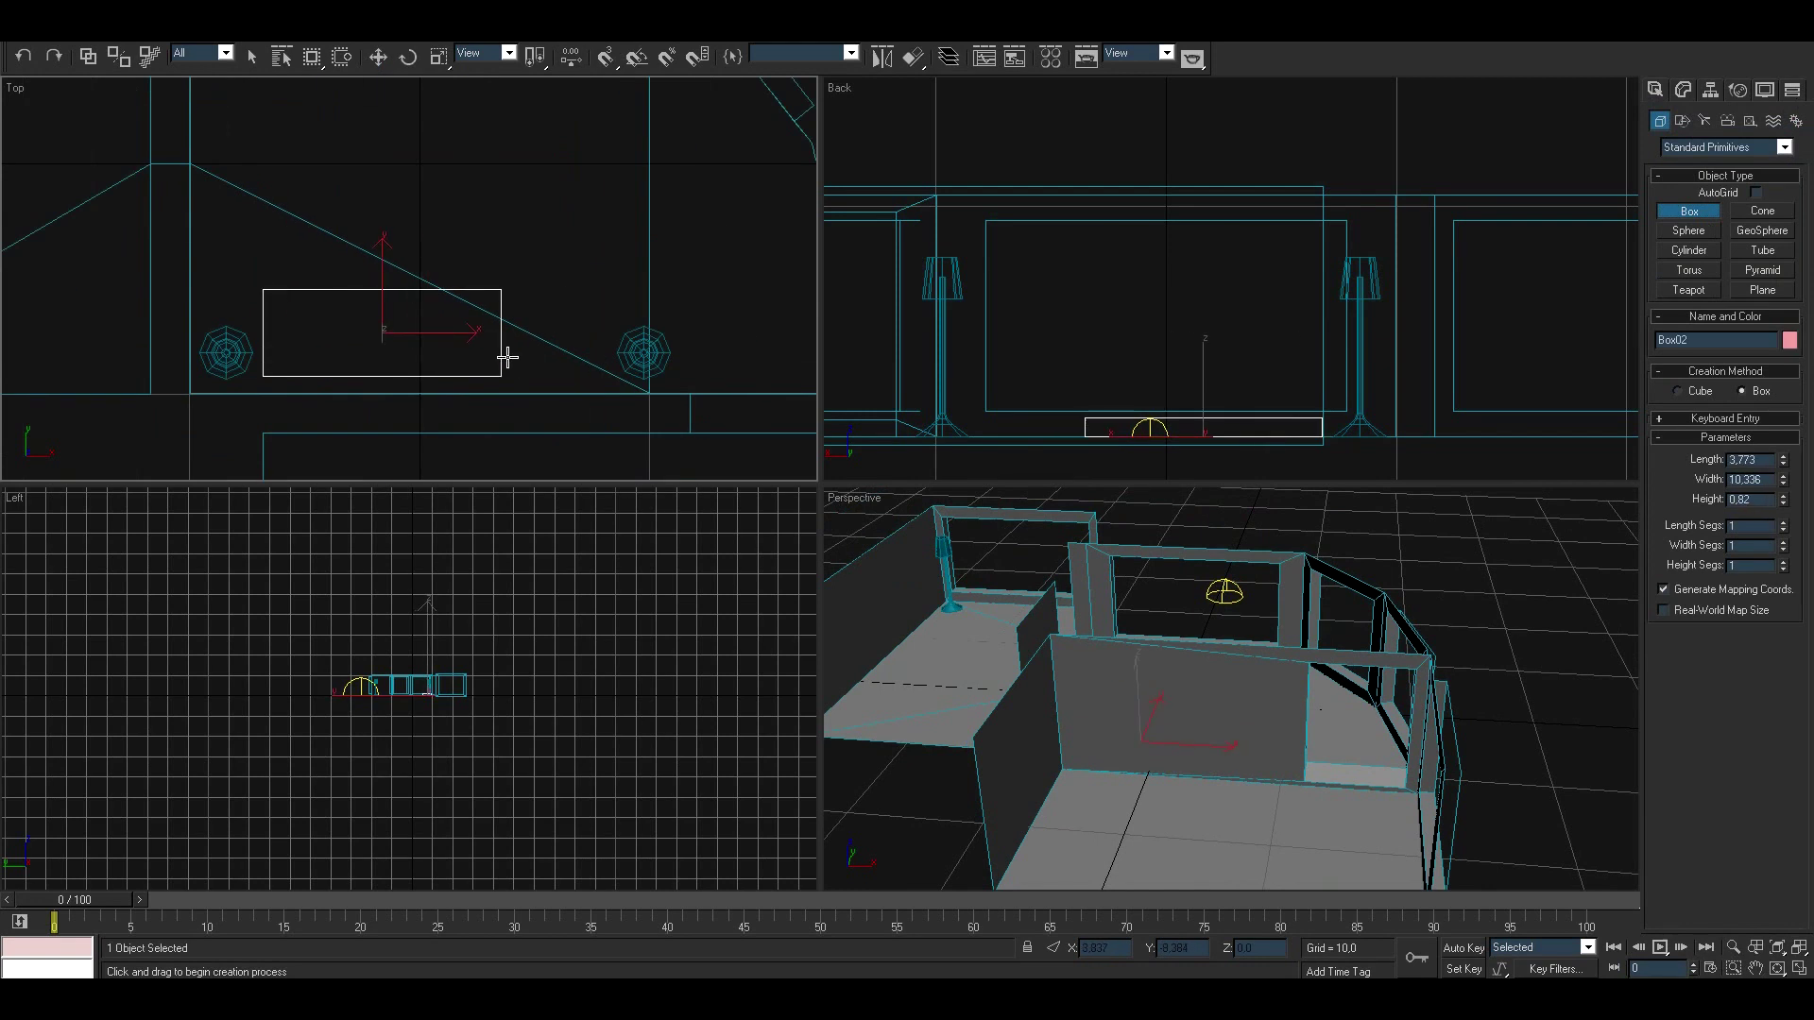
right_click(1006, 293)
click(1182, 473)
right_click(1214, 405)
click(1332, 369)
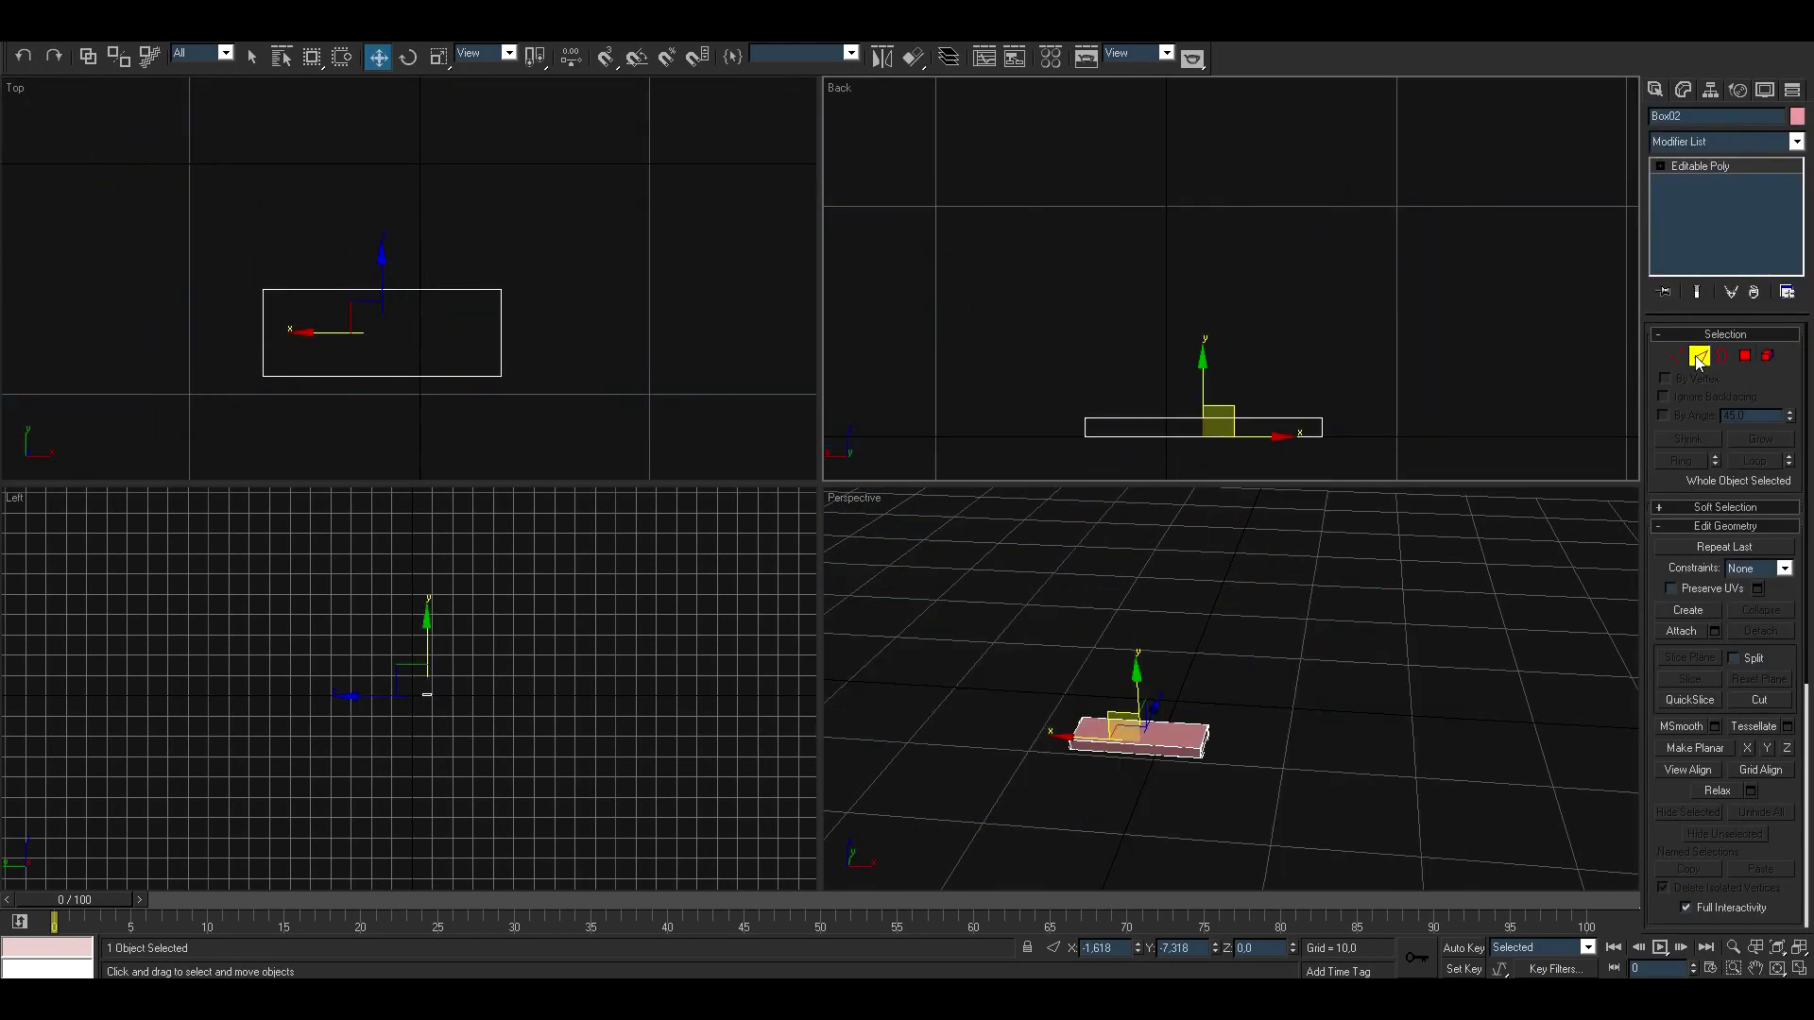
Step: Lower the backrest's top vertices to give the sofa a shorter back
click(1699, 359)
middle_drag(371, 696, 371, 647)
drag(329, 667, 331, 668)
ctrl+click(1676, 355)
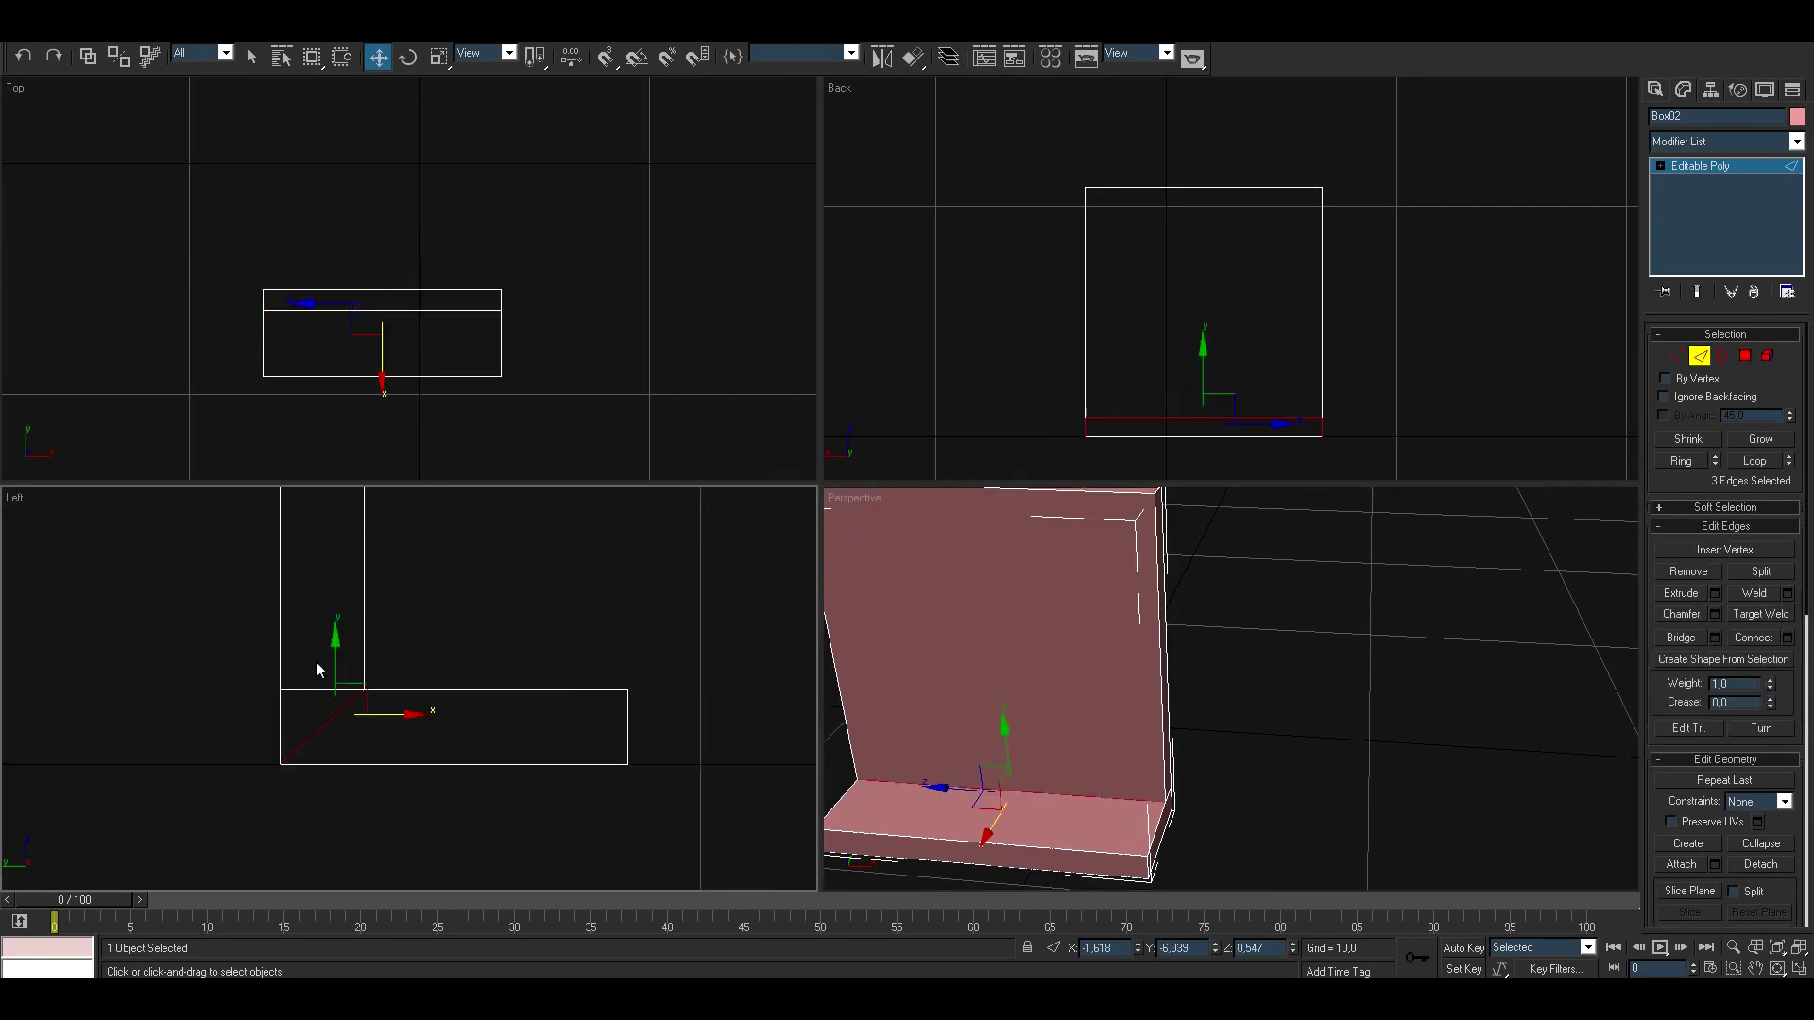
key(1)
drag(450, 655, 373, 557)
drag(396, 520, 406, 649)
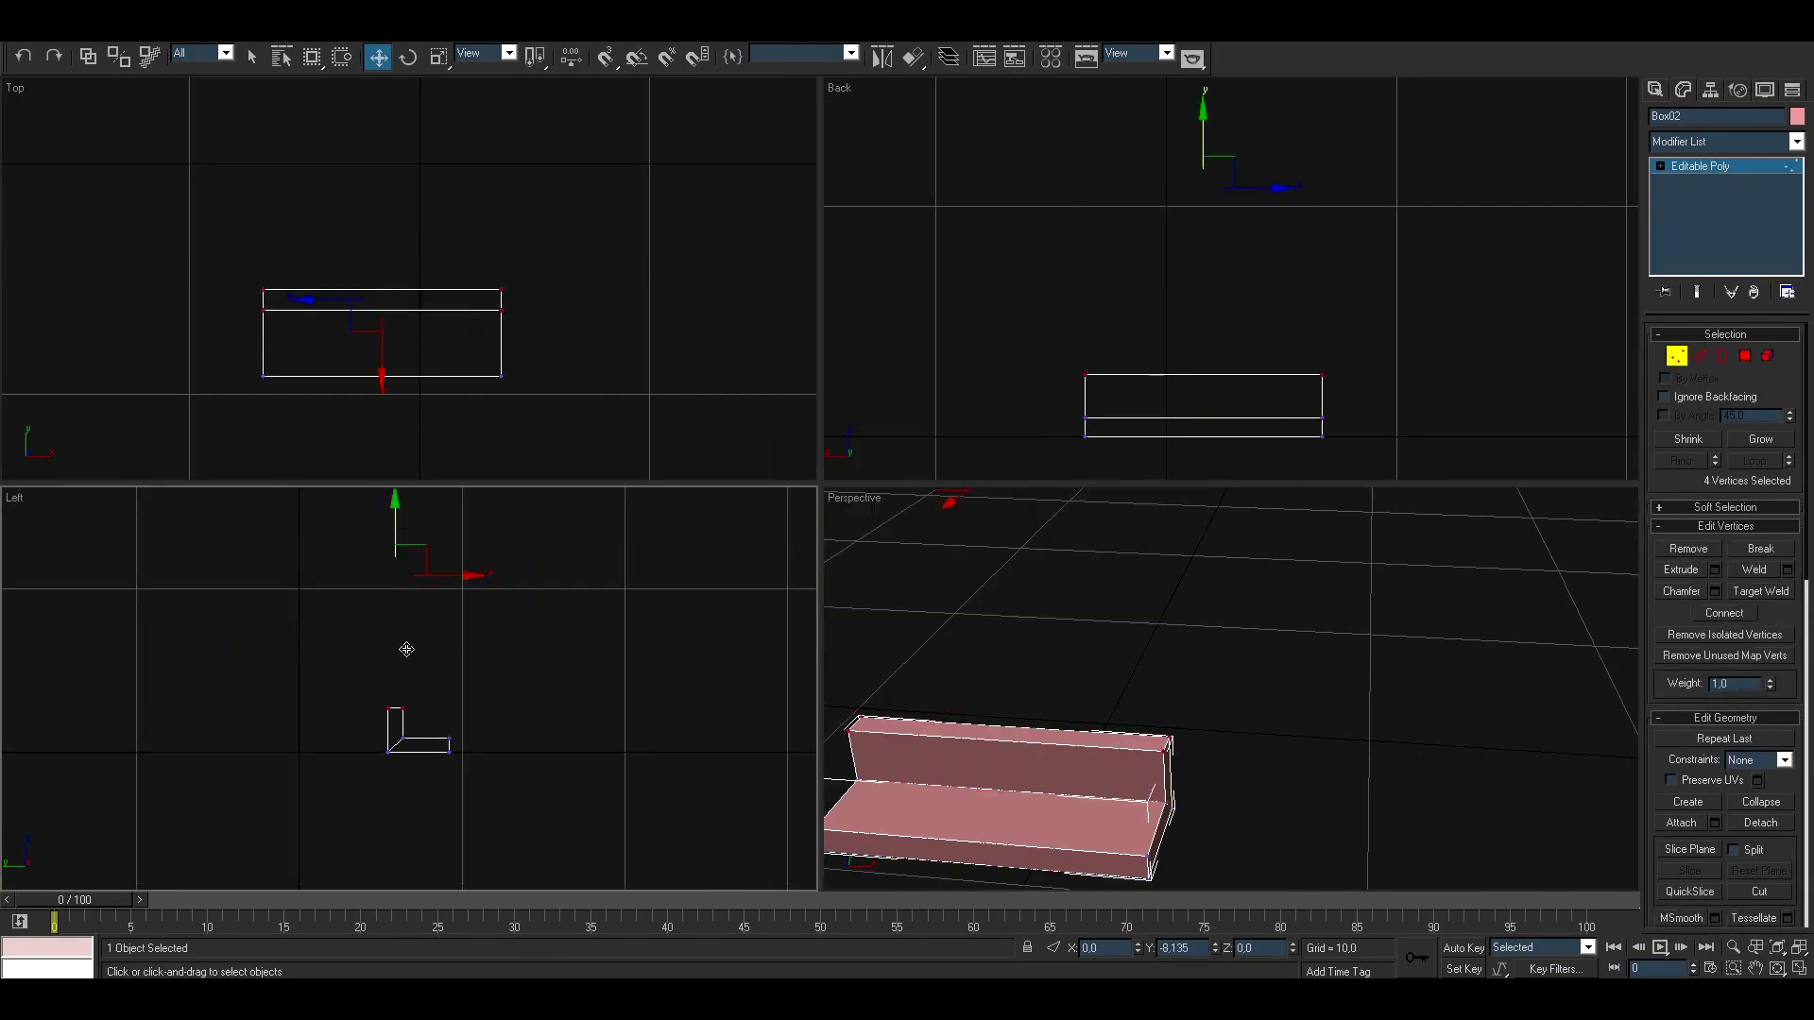
scroll(436, 750, up, 5)
Step: Move the thin end strip polygon out to the sofa's left end to form an armrest
key(4)
click(1008, 820)
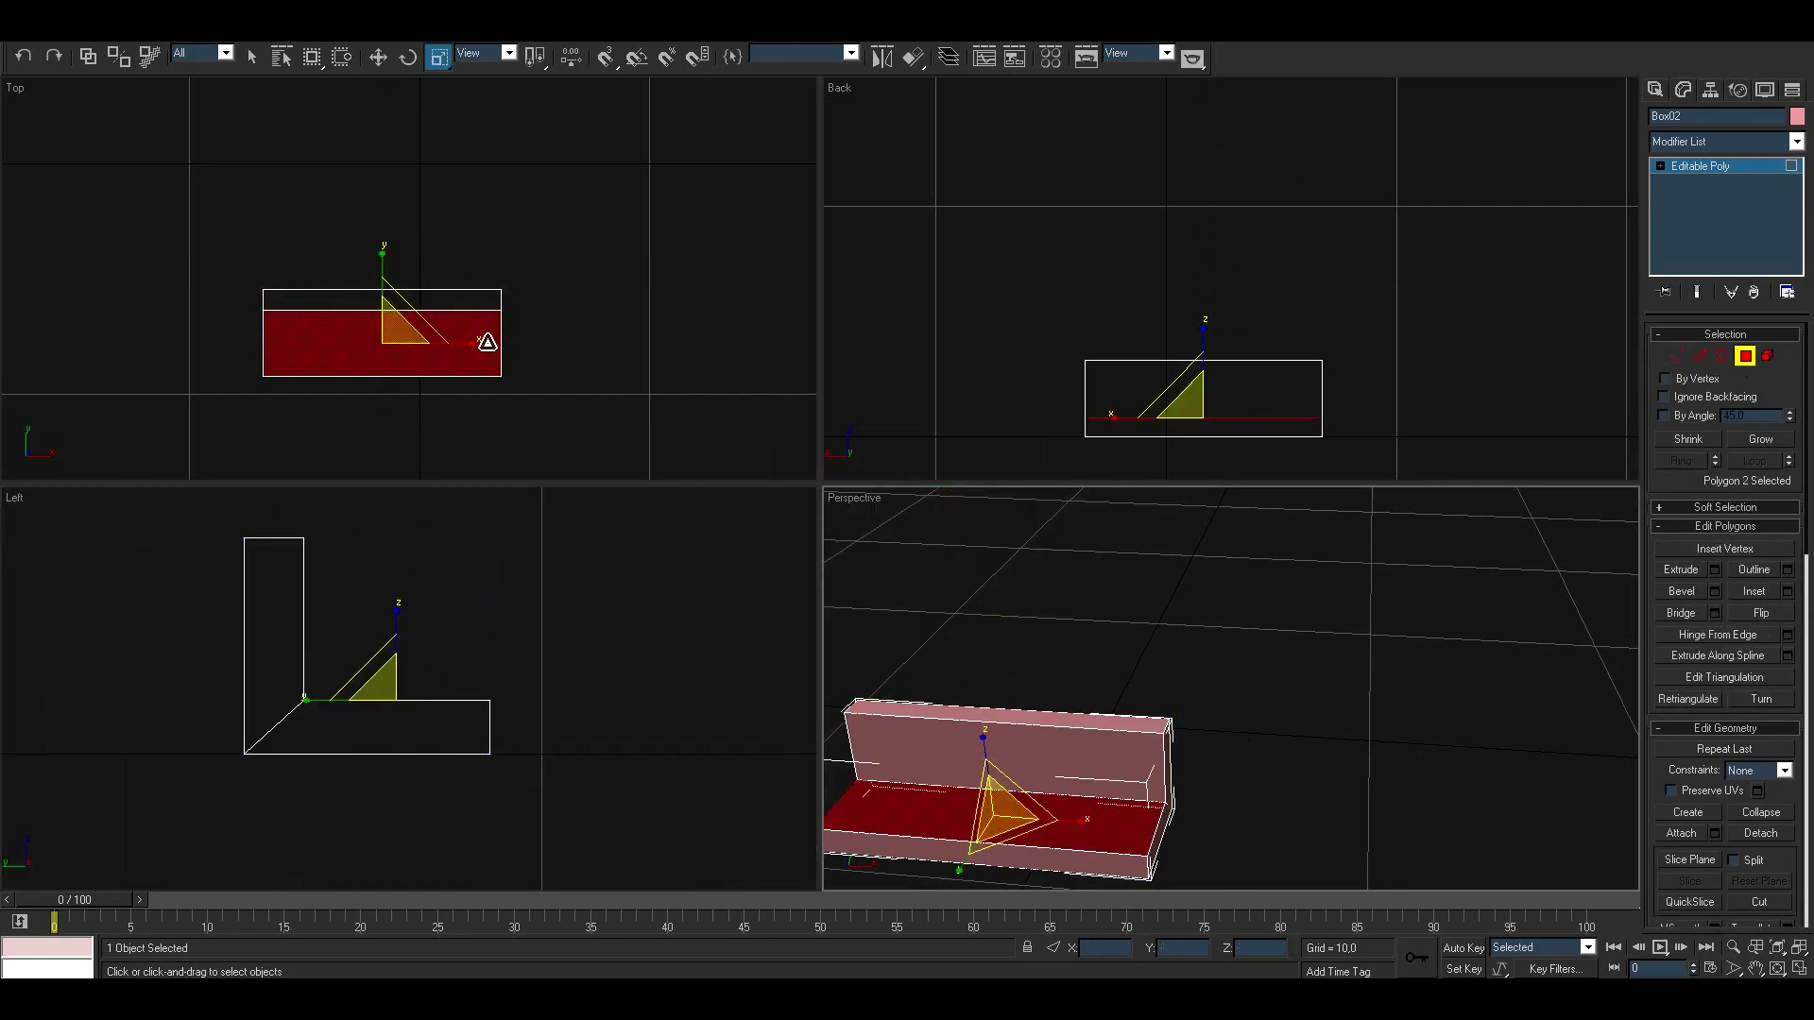
scroll(382, 364, up, 5)
click(351, 291)
key(w)
middle_drag(420, 287, 581, 286)
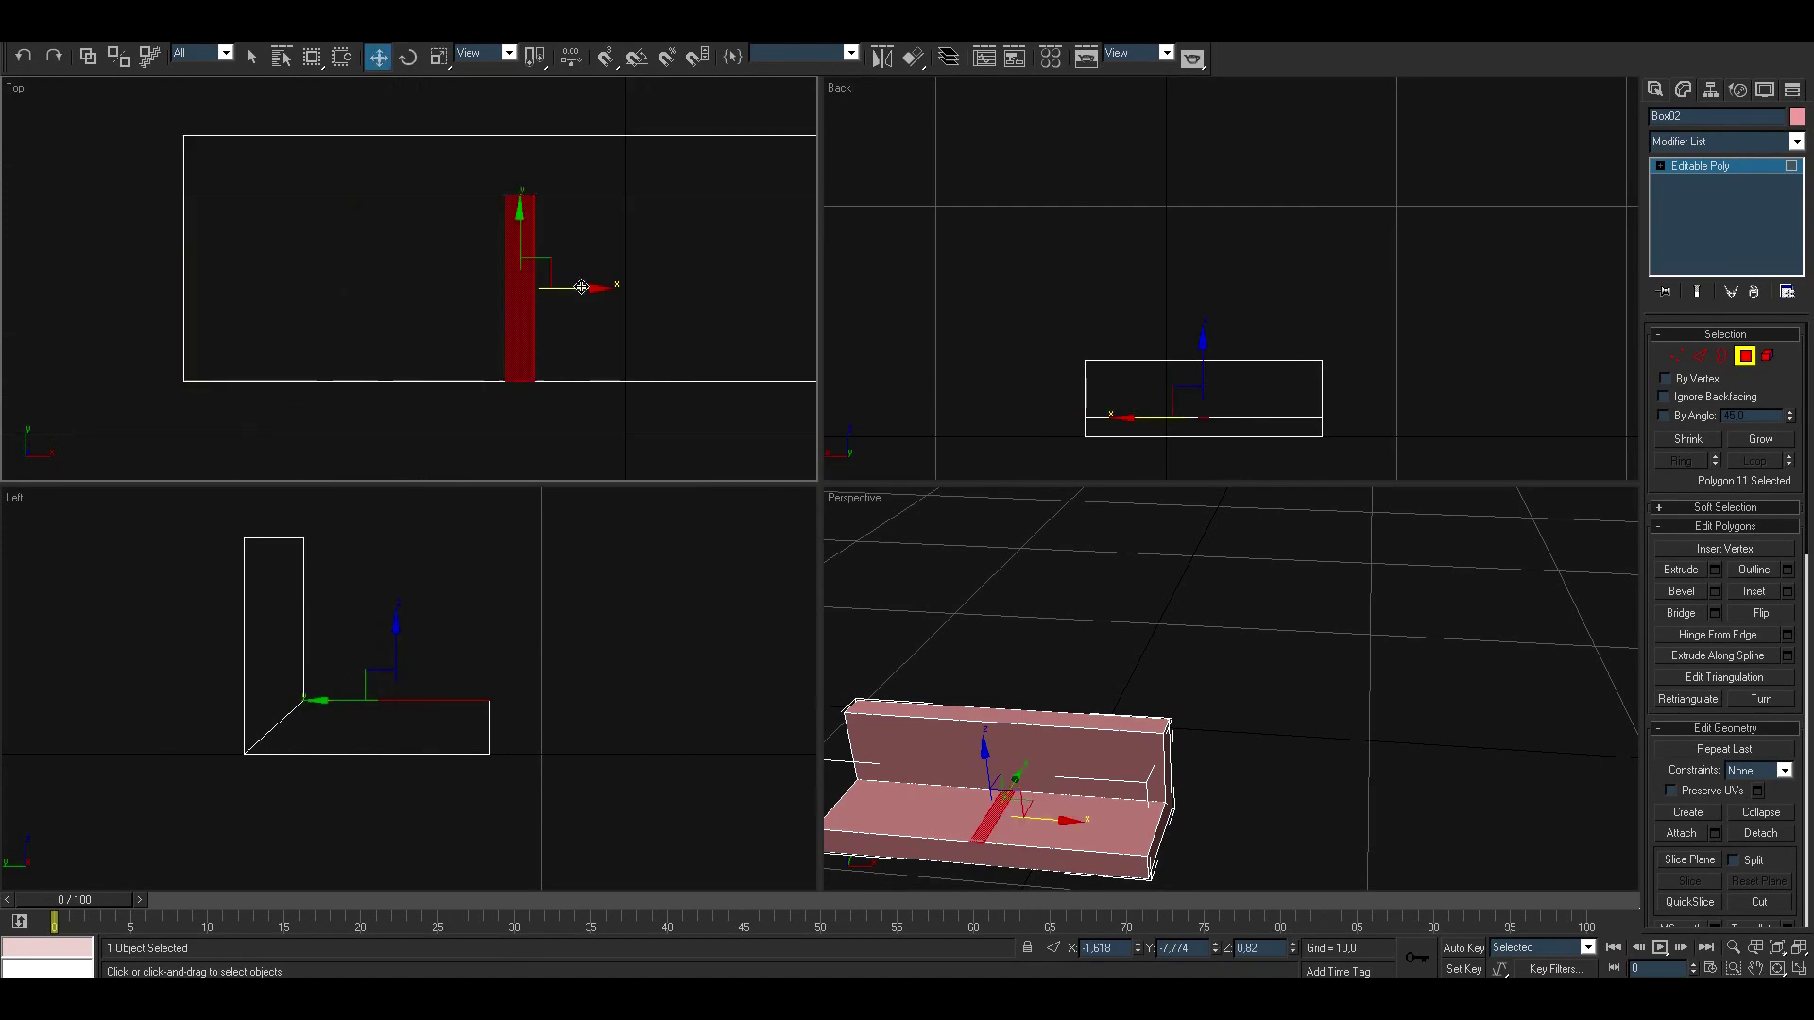
scroll(1254, 331, up, 2)
middle_drag(247, 273, 253, 273)
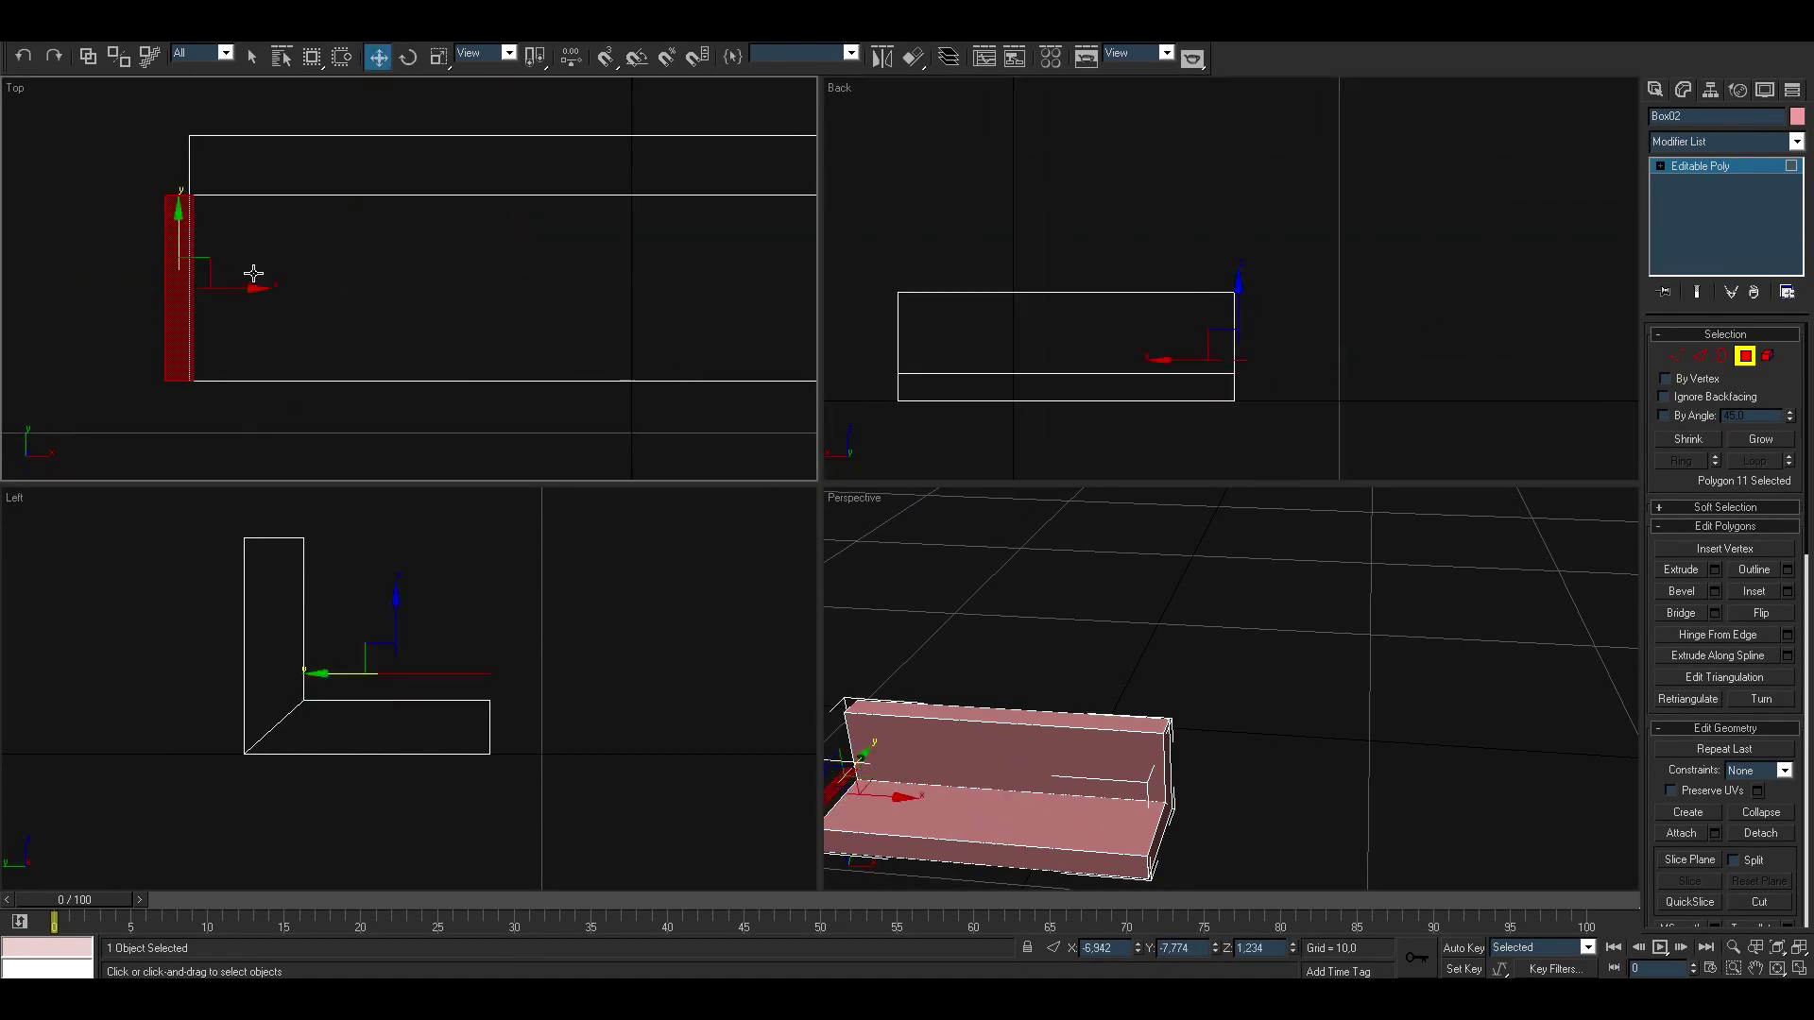
Step: Mirror a copy of the armrest element to the opposite end of the sofa
click(1721, 356)
scroll(1360, 369, up, 5)
key(5)
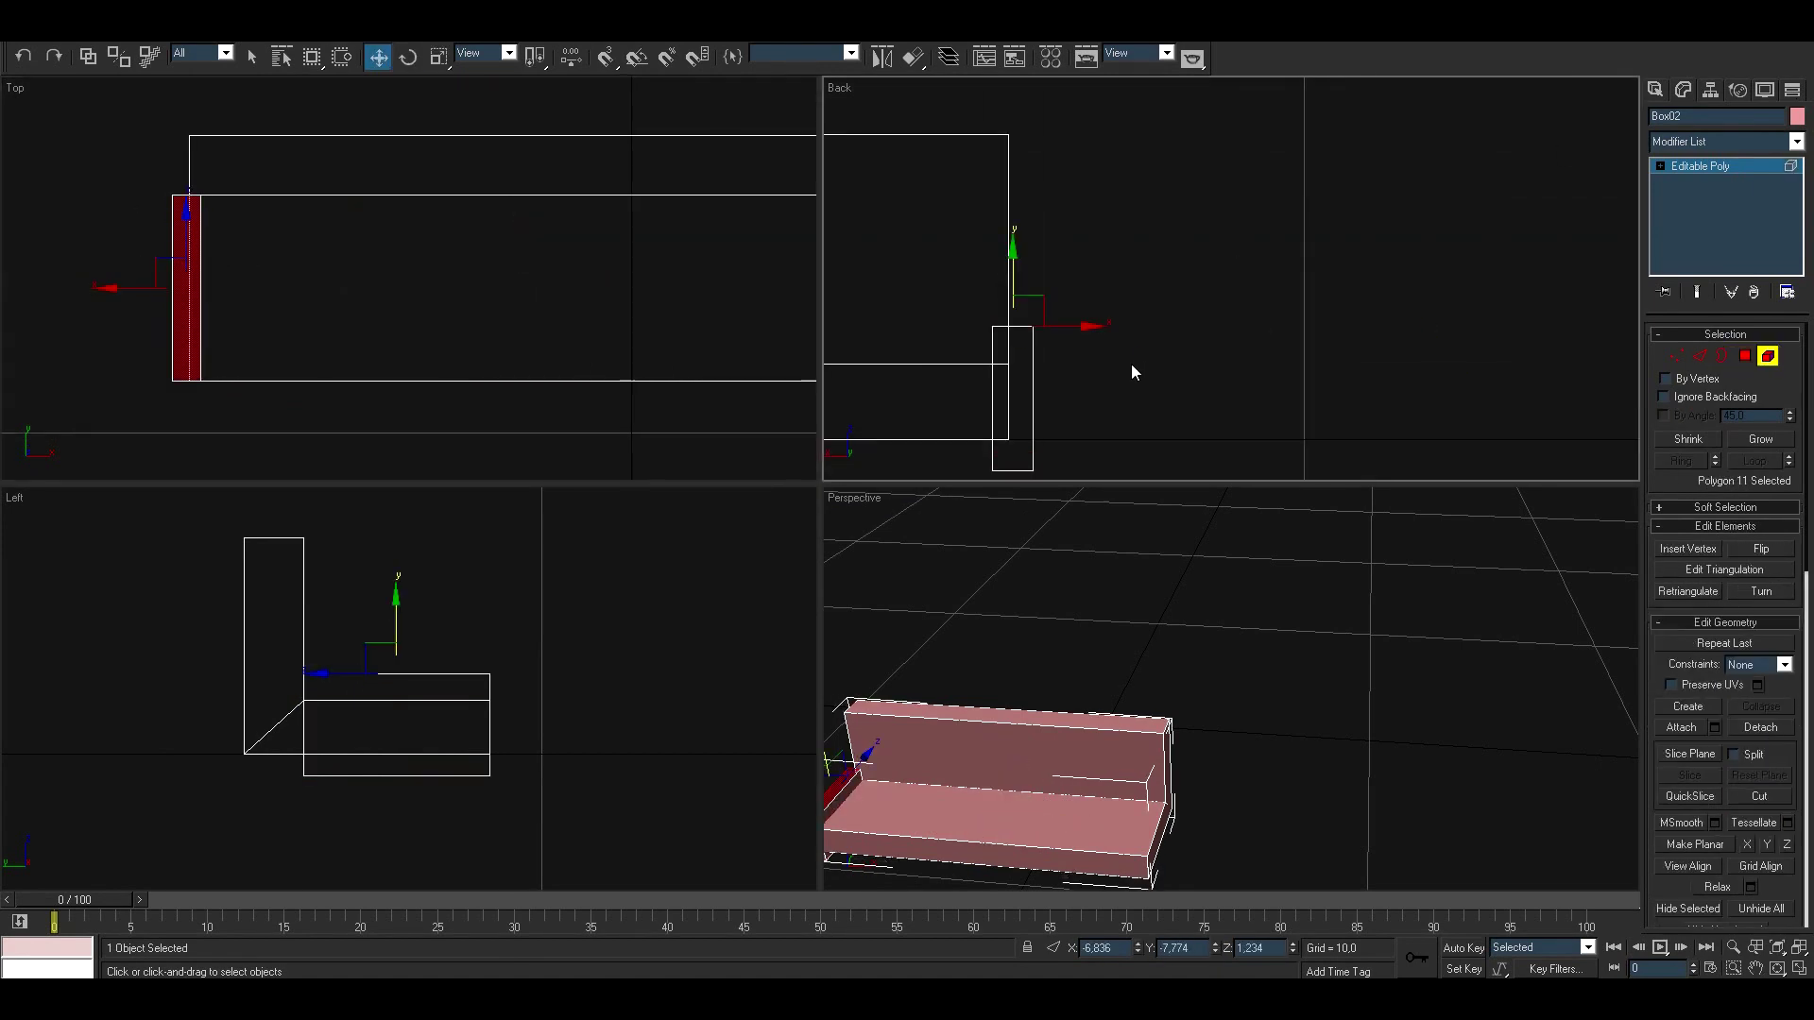
scroll(273, 281, down, 3)
key(ctrl+b)
click(1655, 90)
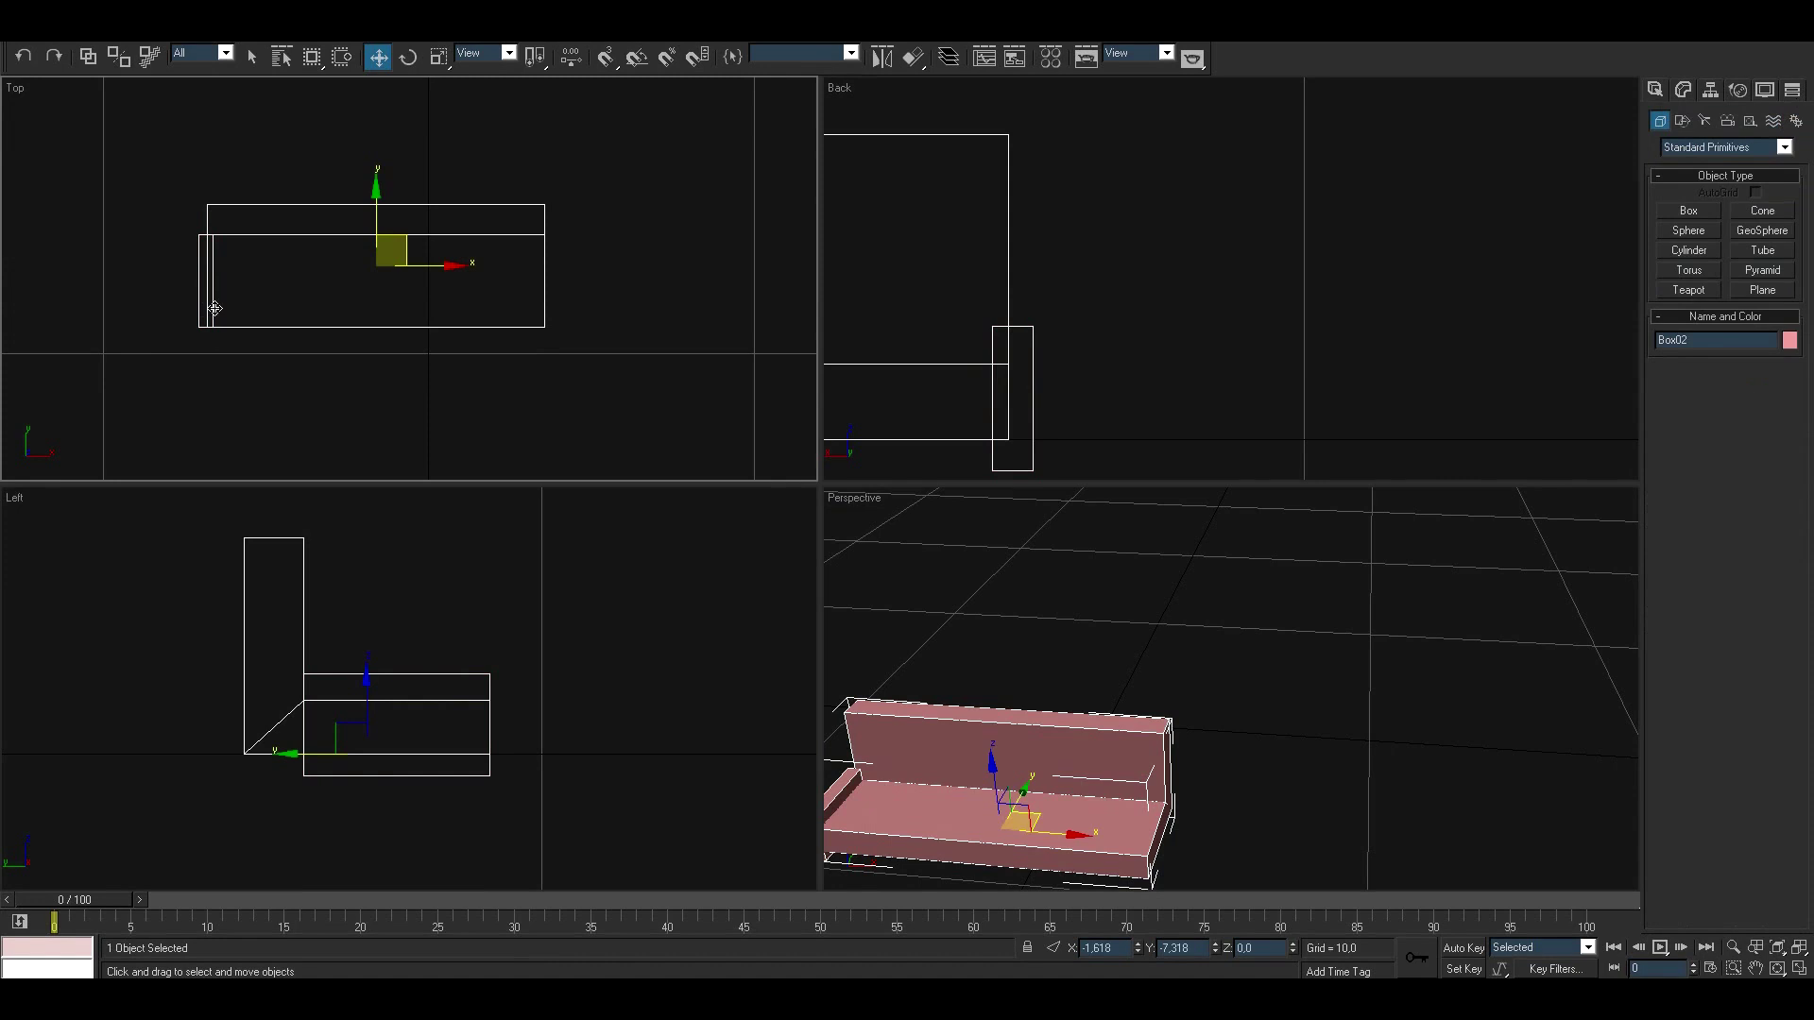
click(882, 57)
click(975, 388)
scroll(1291, 747, down, 2)
click(1290, 748)
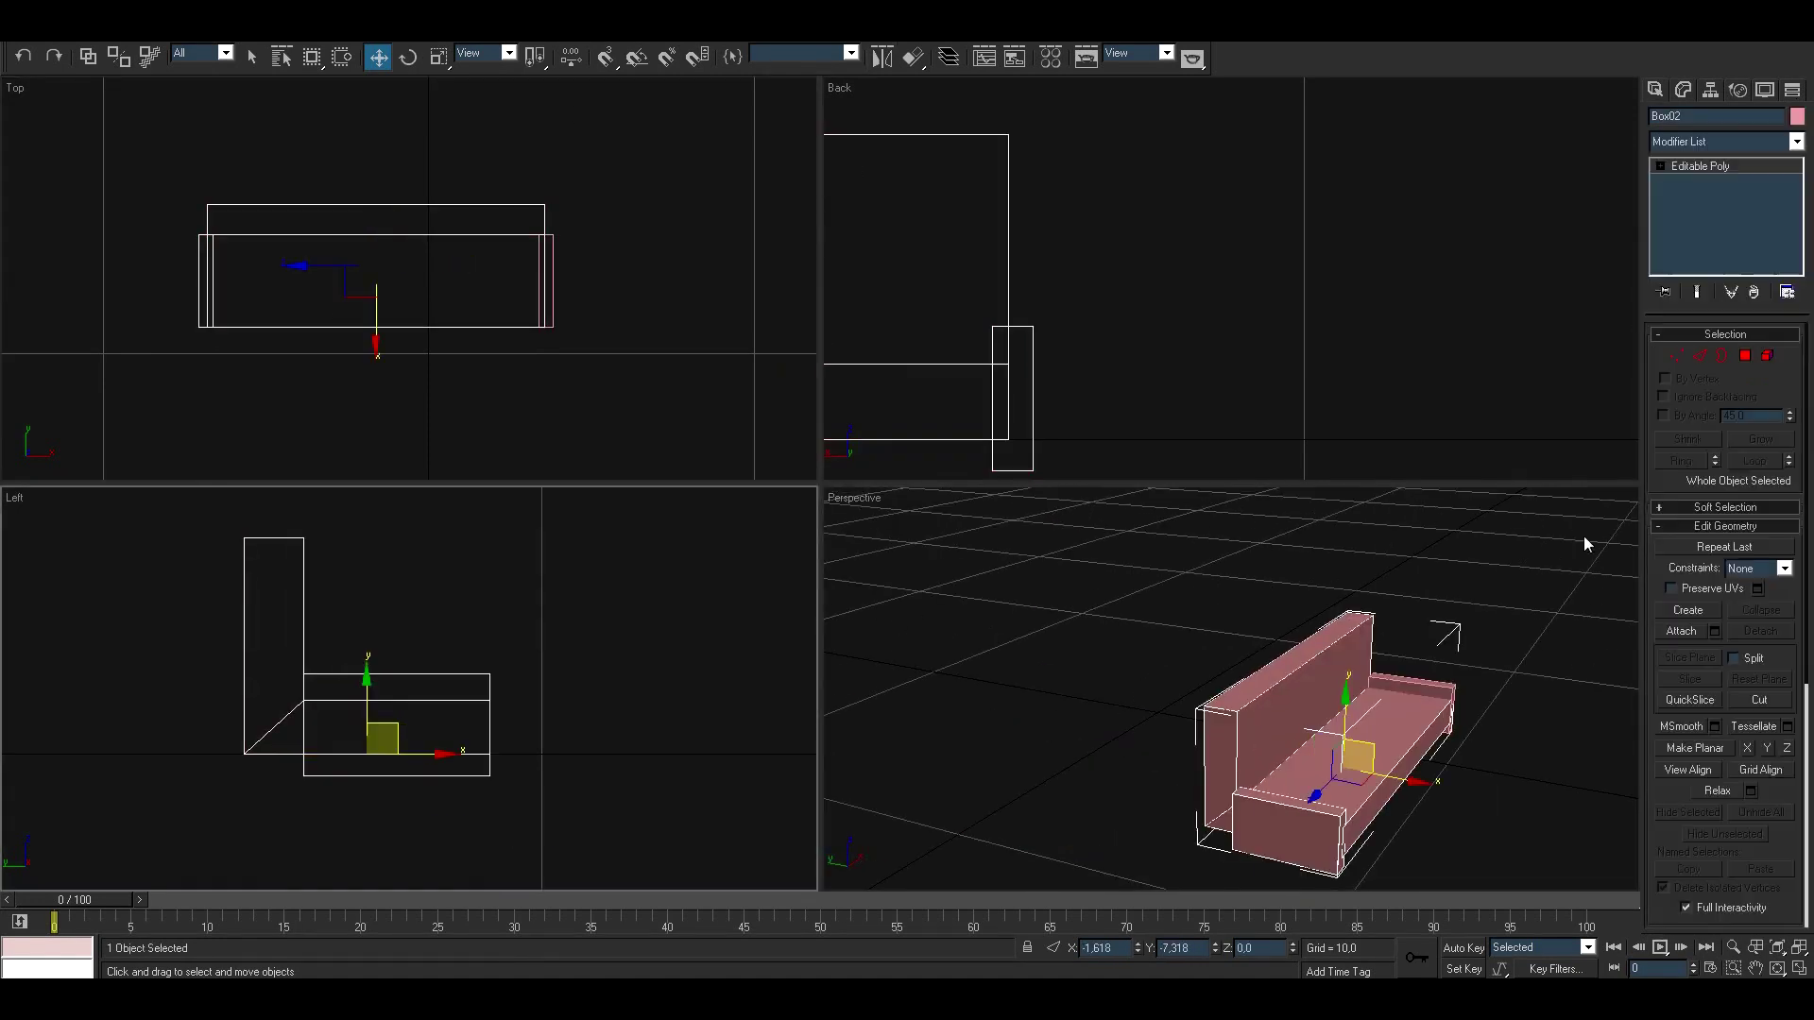
Step: Chamfer the sofa's selected edges to round them
key(4)
scroll(1551, 546, up, 5)
key(w)
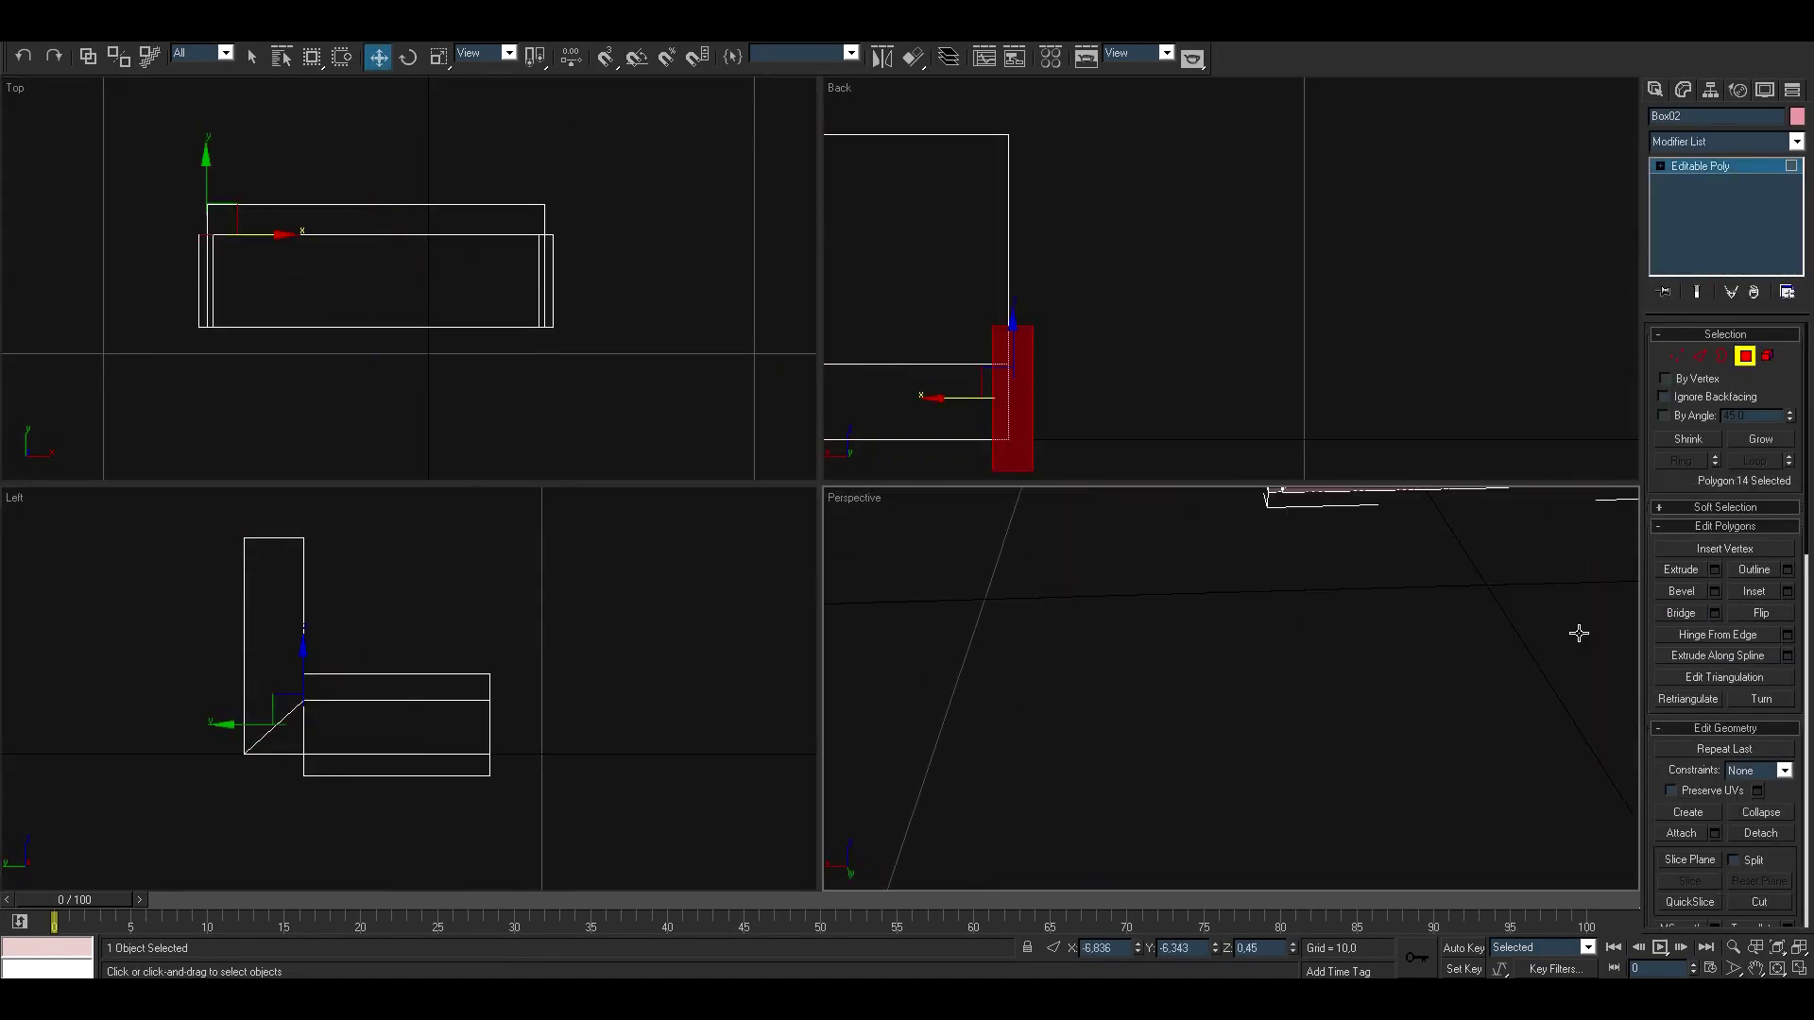
middle_drag(478, 621, 601, 599)
key(1)
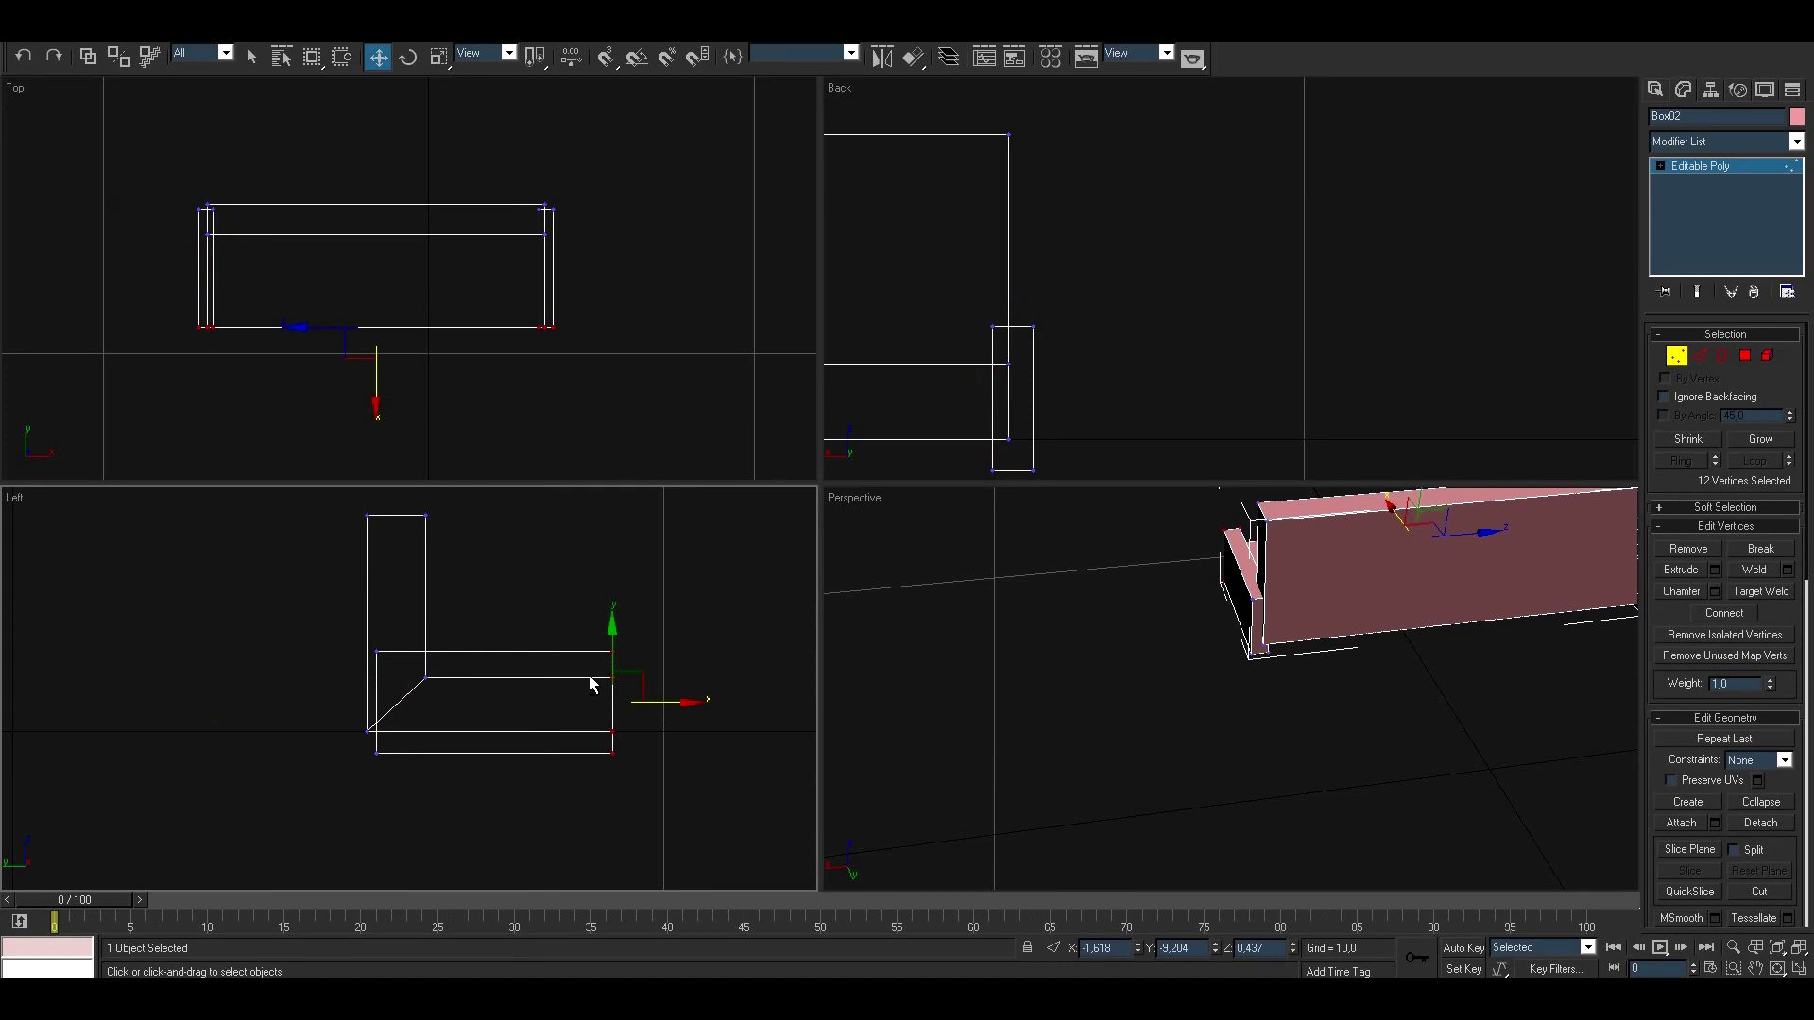
key(ctrl+z)
key(2)
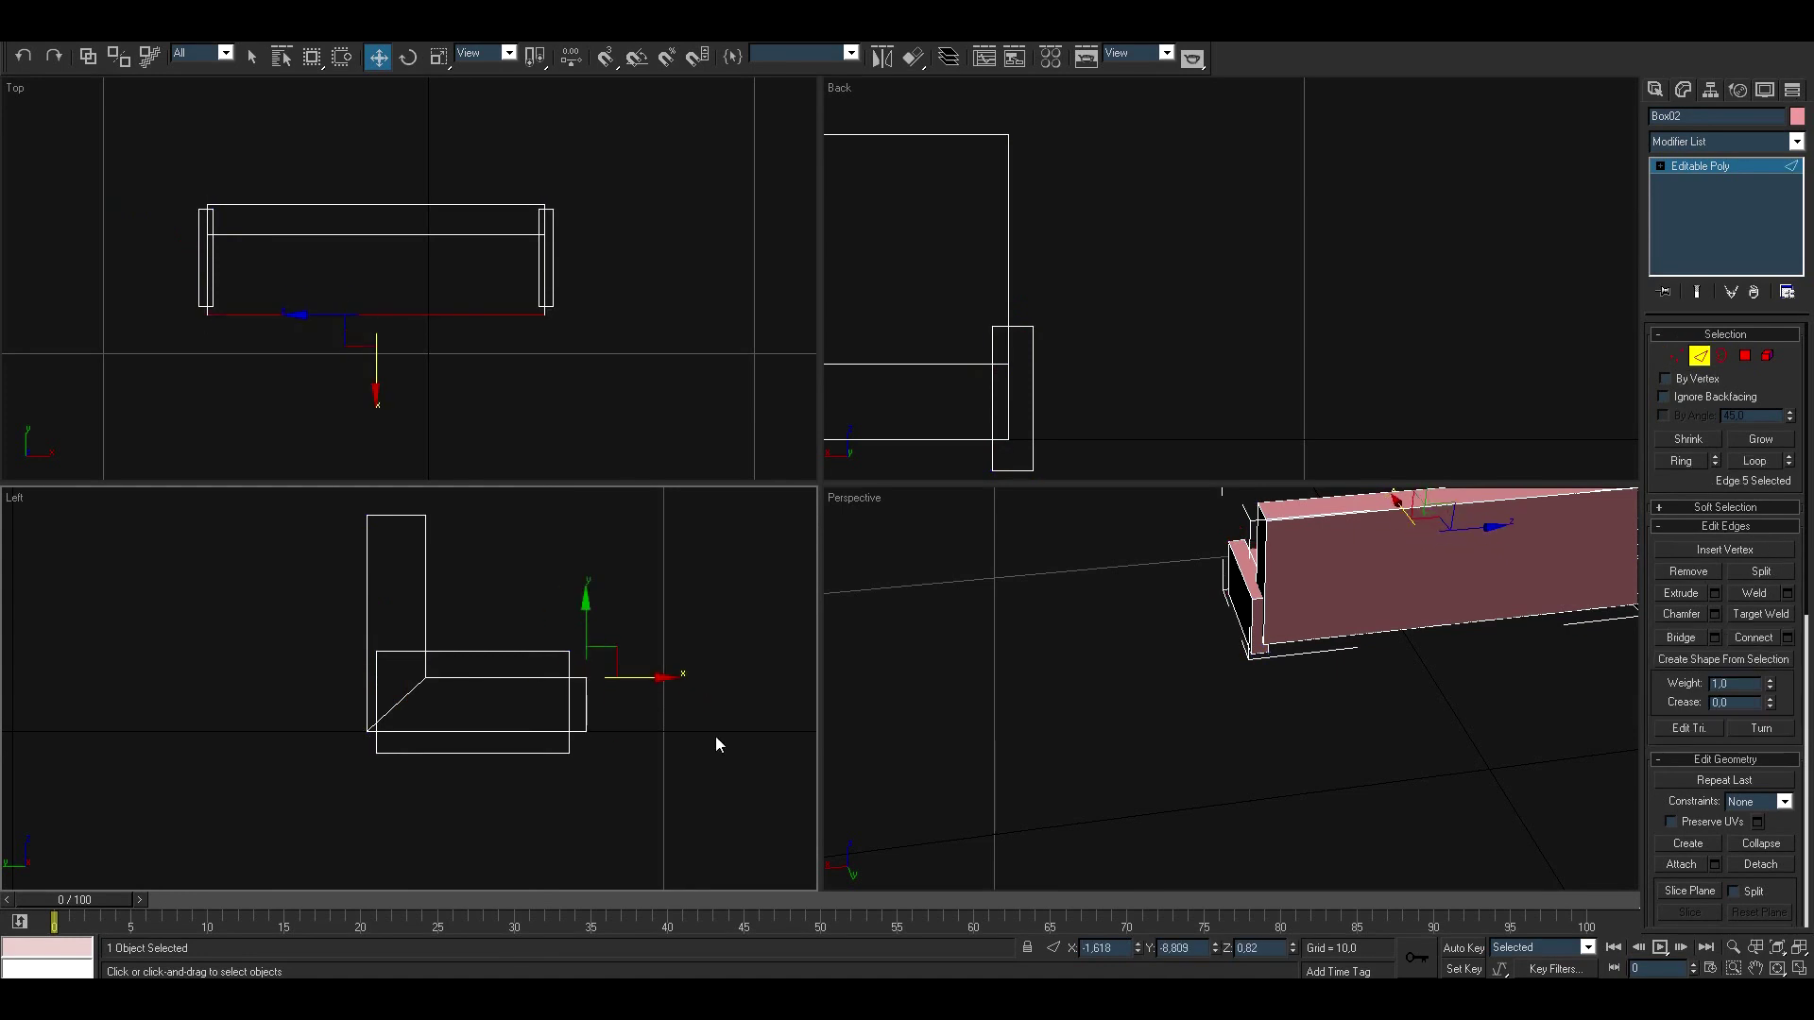
click(1715, 614)
click(899, 507)
middle_drag(559, 543, 571, 594)
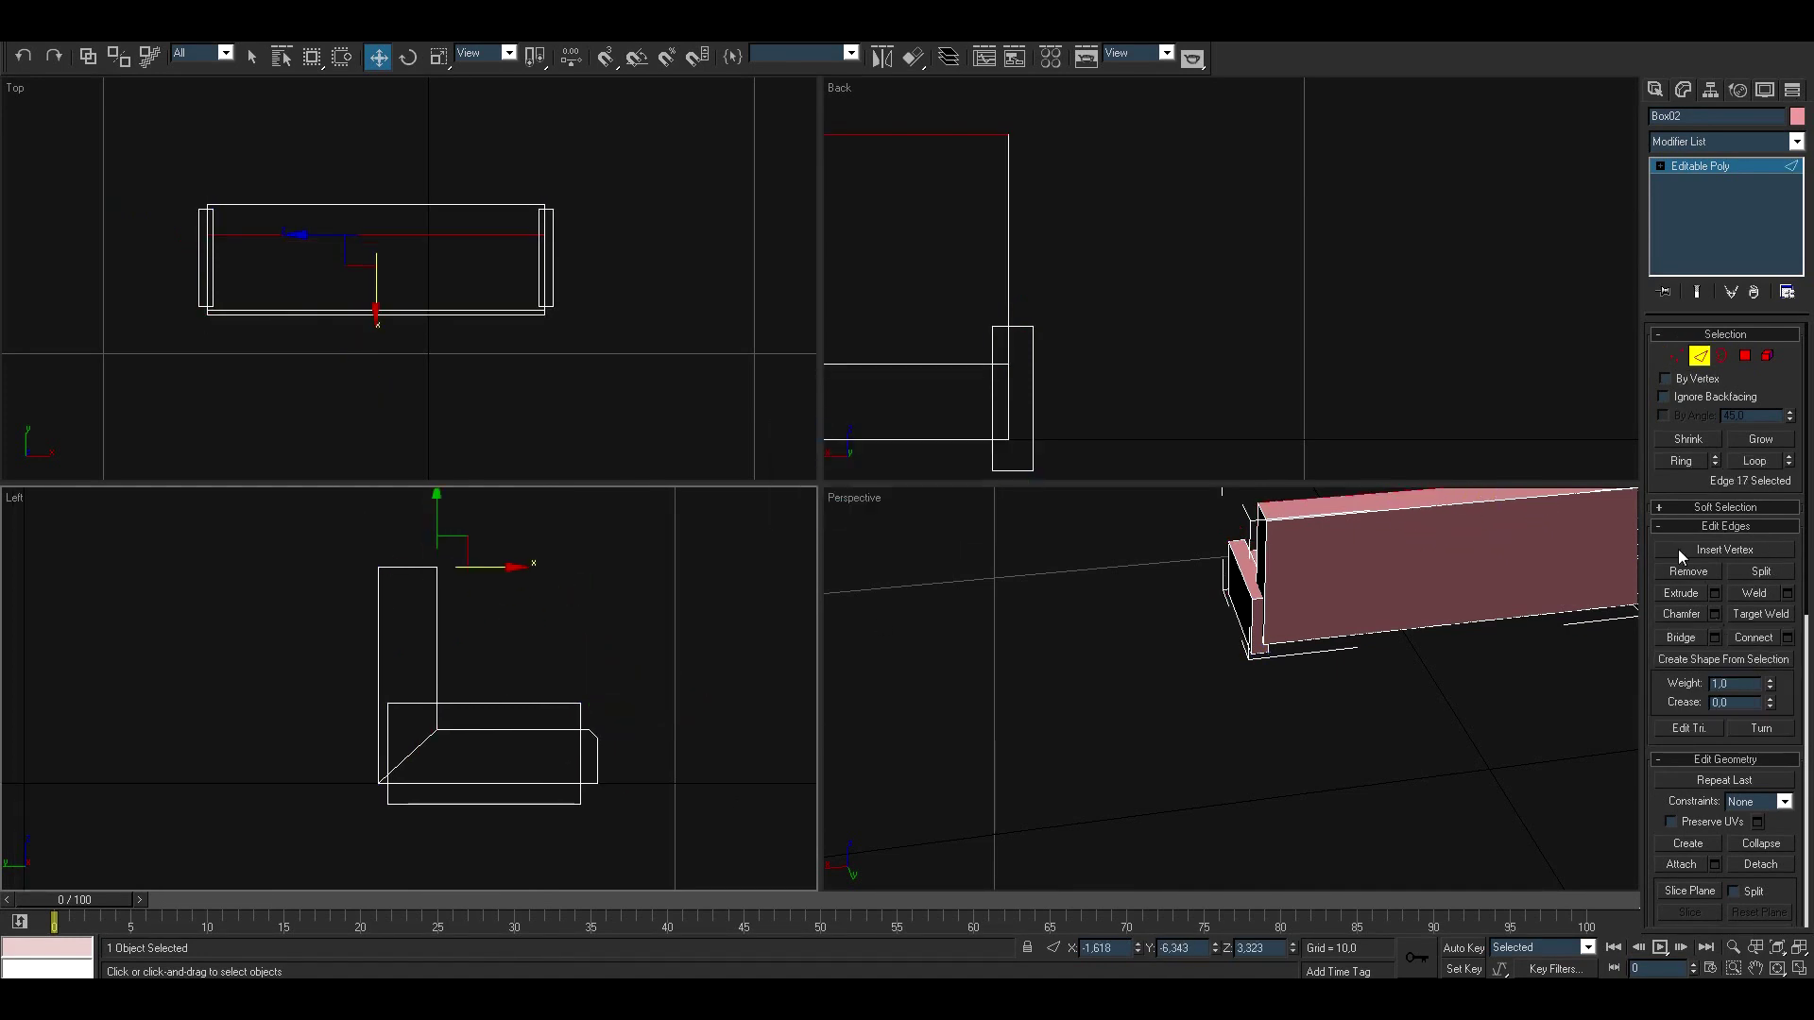
Step: Select the backrest's horizontal edges to divide it into three panels
click(914, 621)
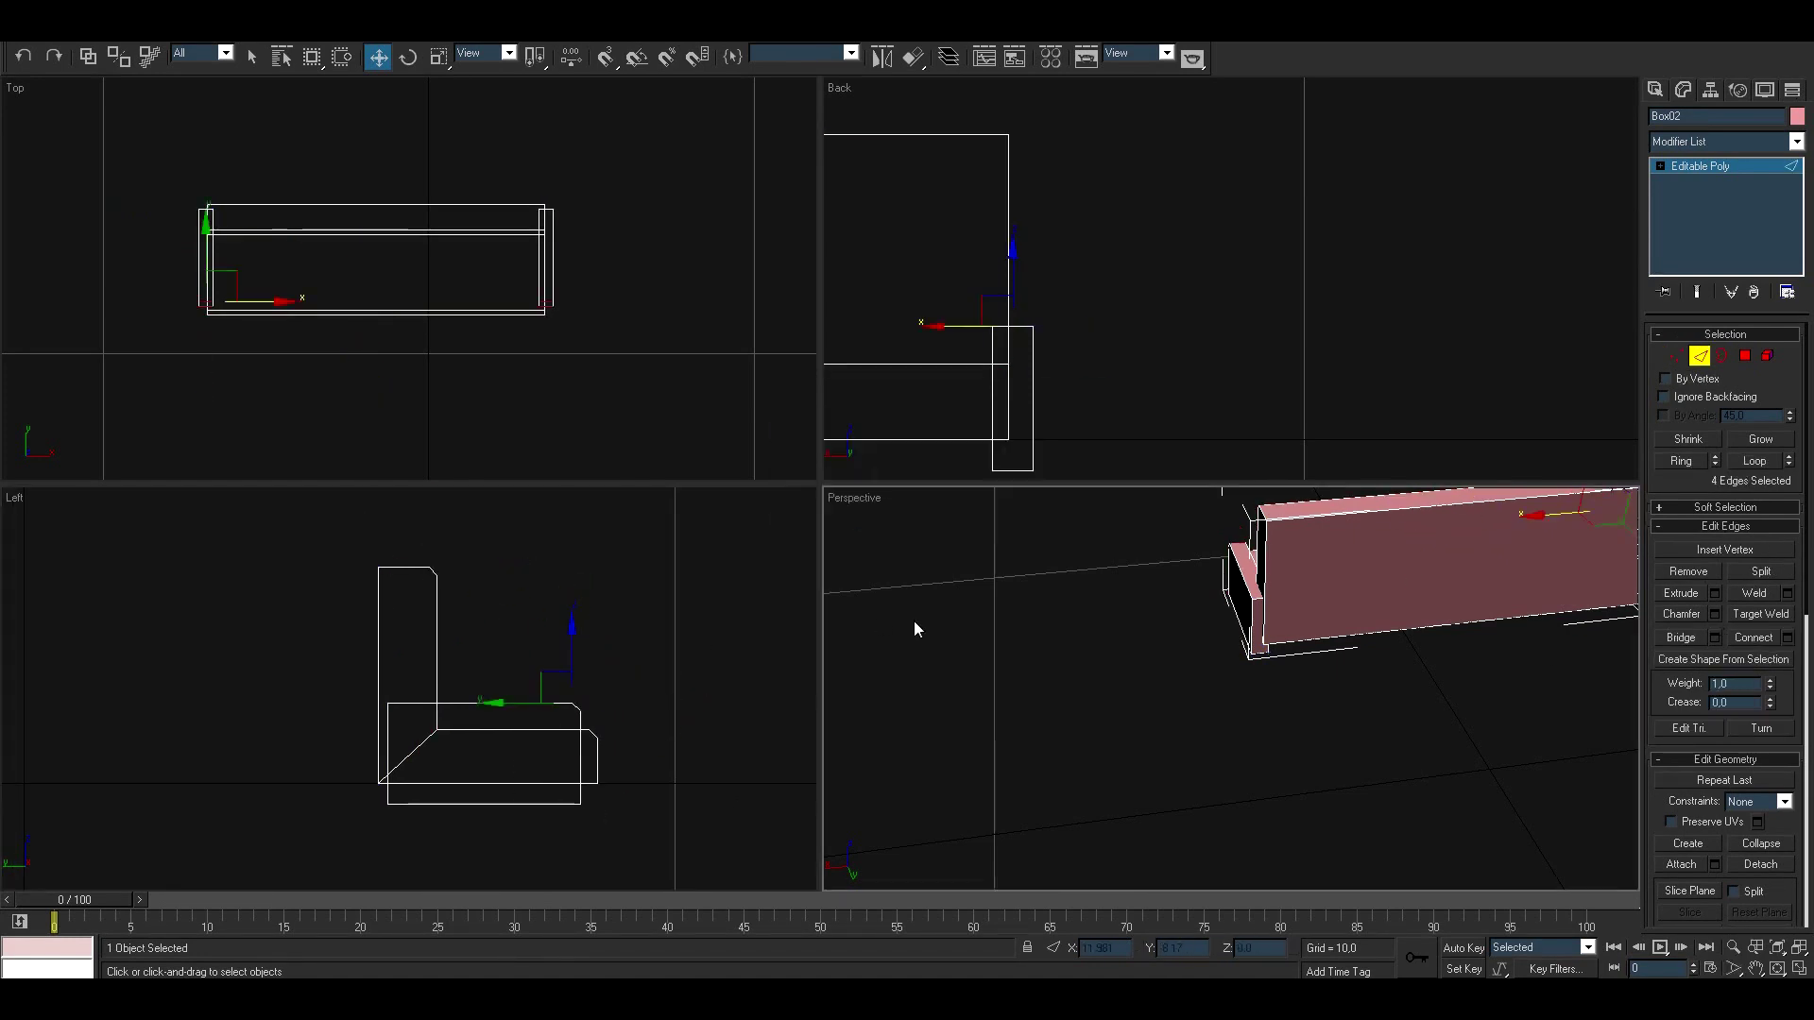
key(z)
key(5)
click(1351, 638)
scroll(1670, 752, down, 10)
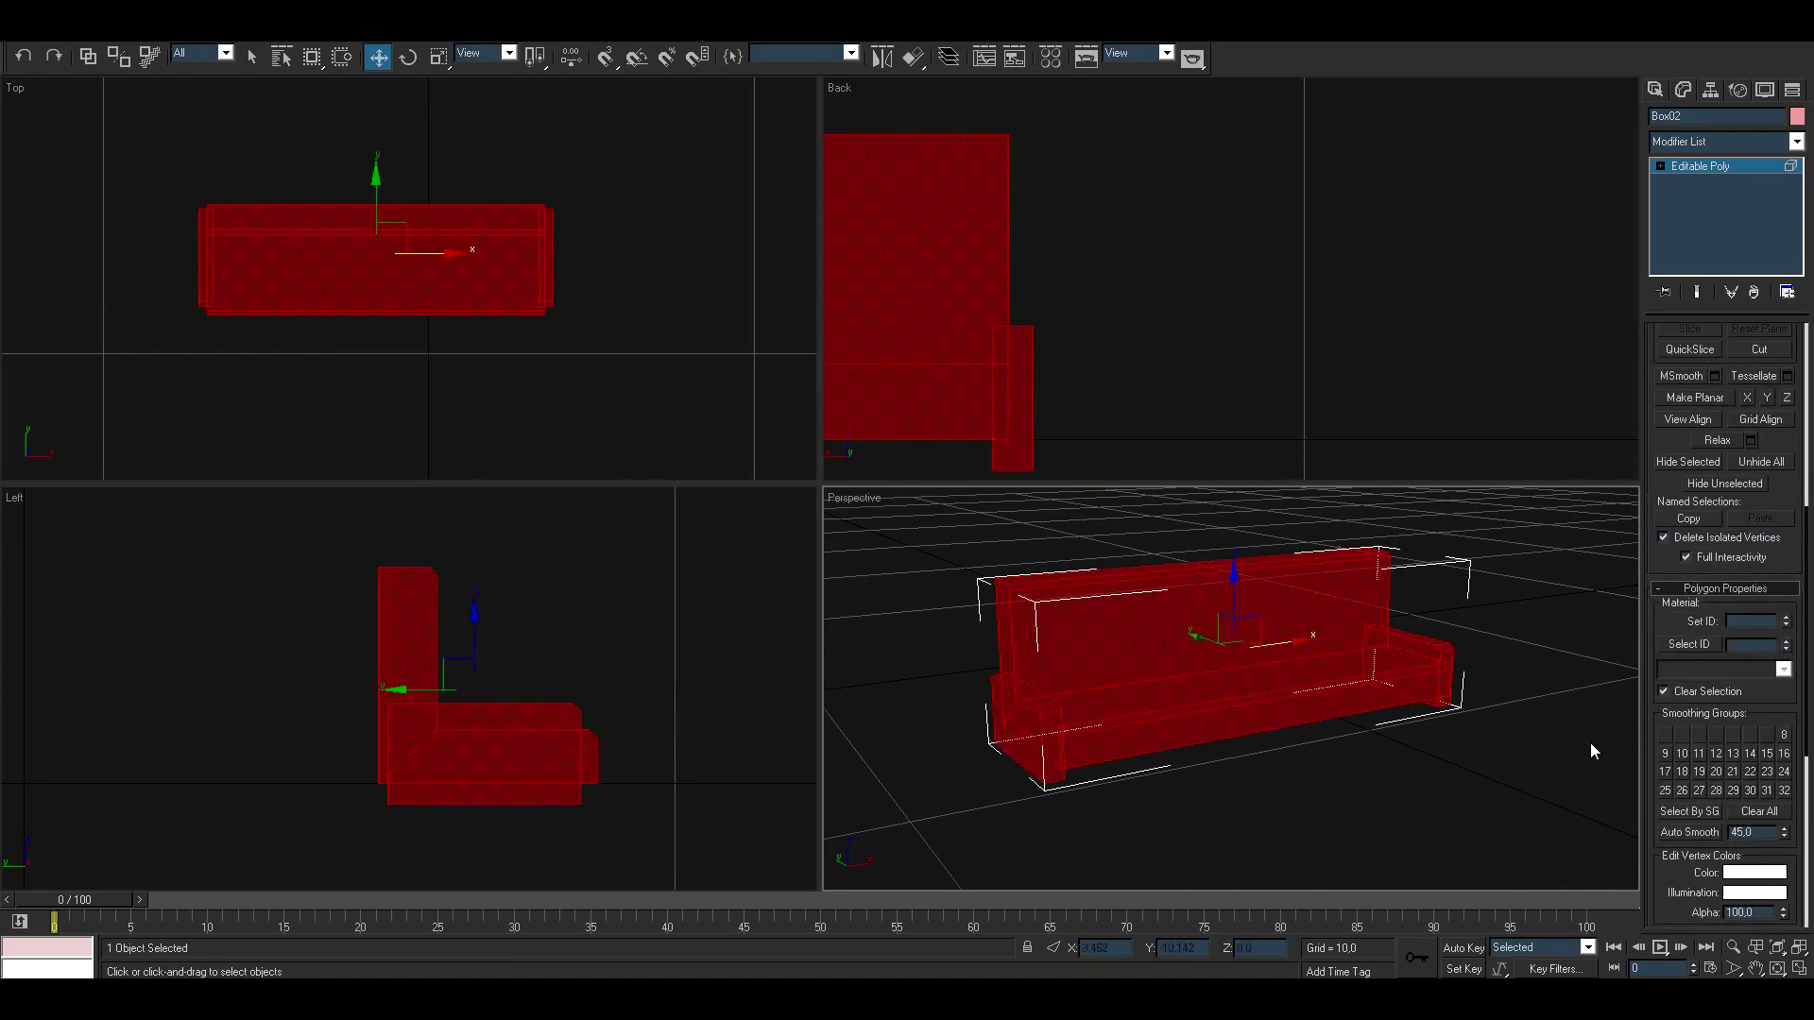
right_click(1357, 599)
click(1323, 586)
alt+middle_drag(927, 510, 1039, 511)
key(2)
scroll(1099, 223, down, 5)
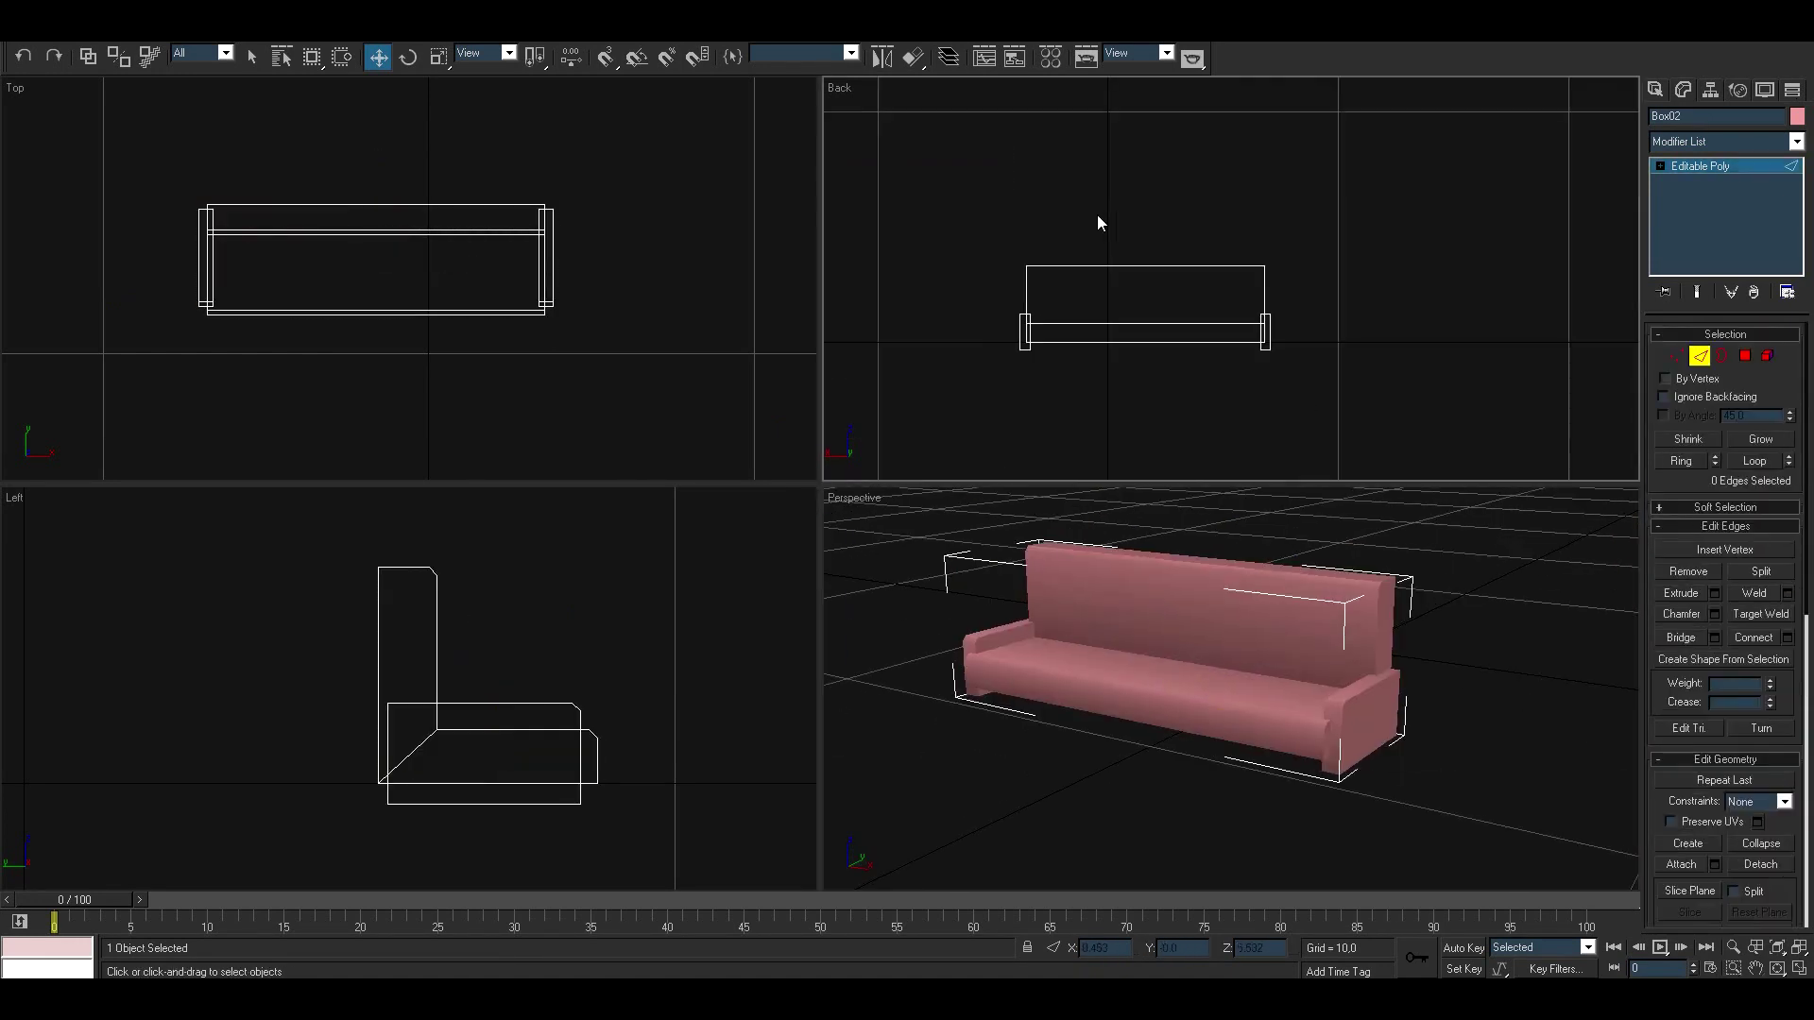
drag(1099, 223, 1181, 293)
click(1787, 637)
Step: Split the backrest into three sections and extrude the middle section's polygons
click(899, 558)
key(4)
click(1207, 586)
scroll(1238, 718, up, 5)
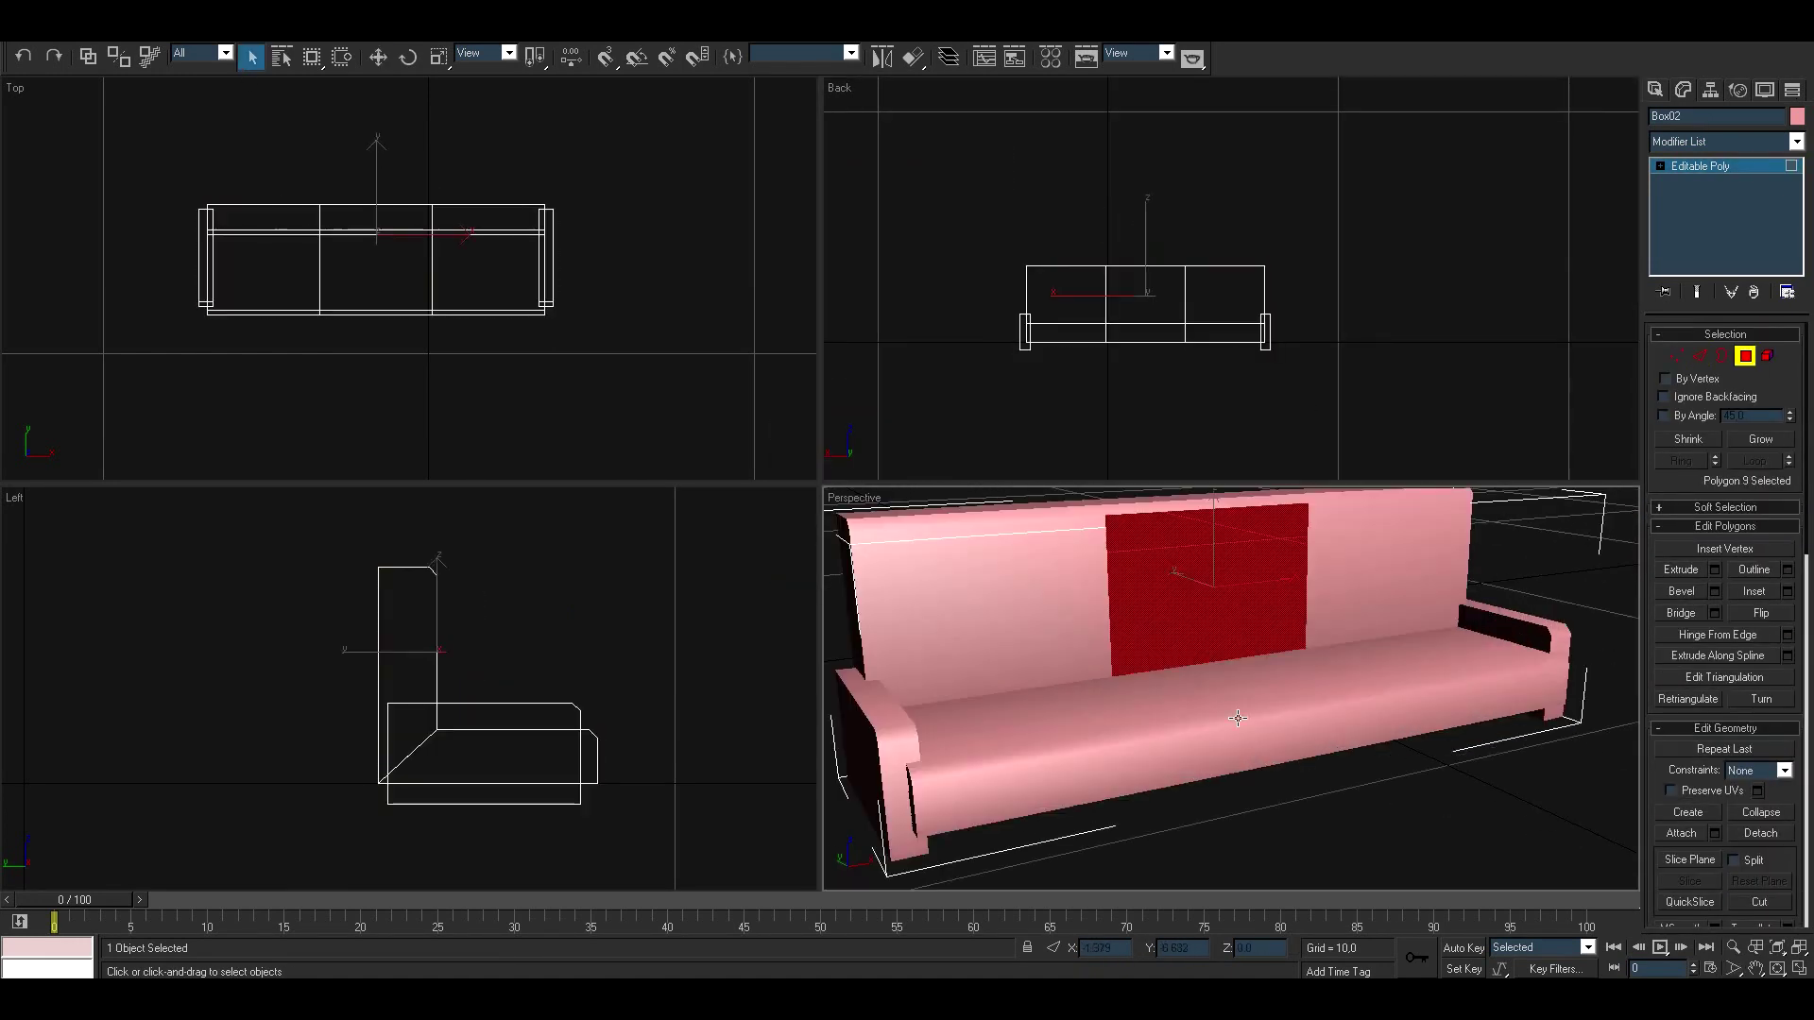
ctrl+click(1238, 718)
alt+middle_drag(1238, 718, 1142, 597)
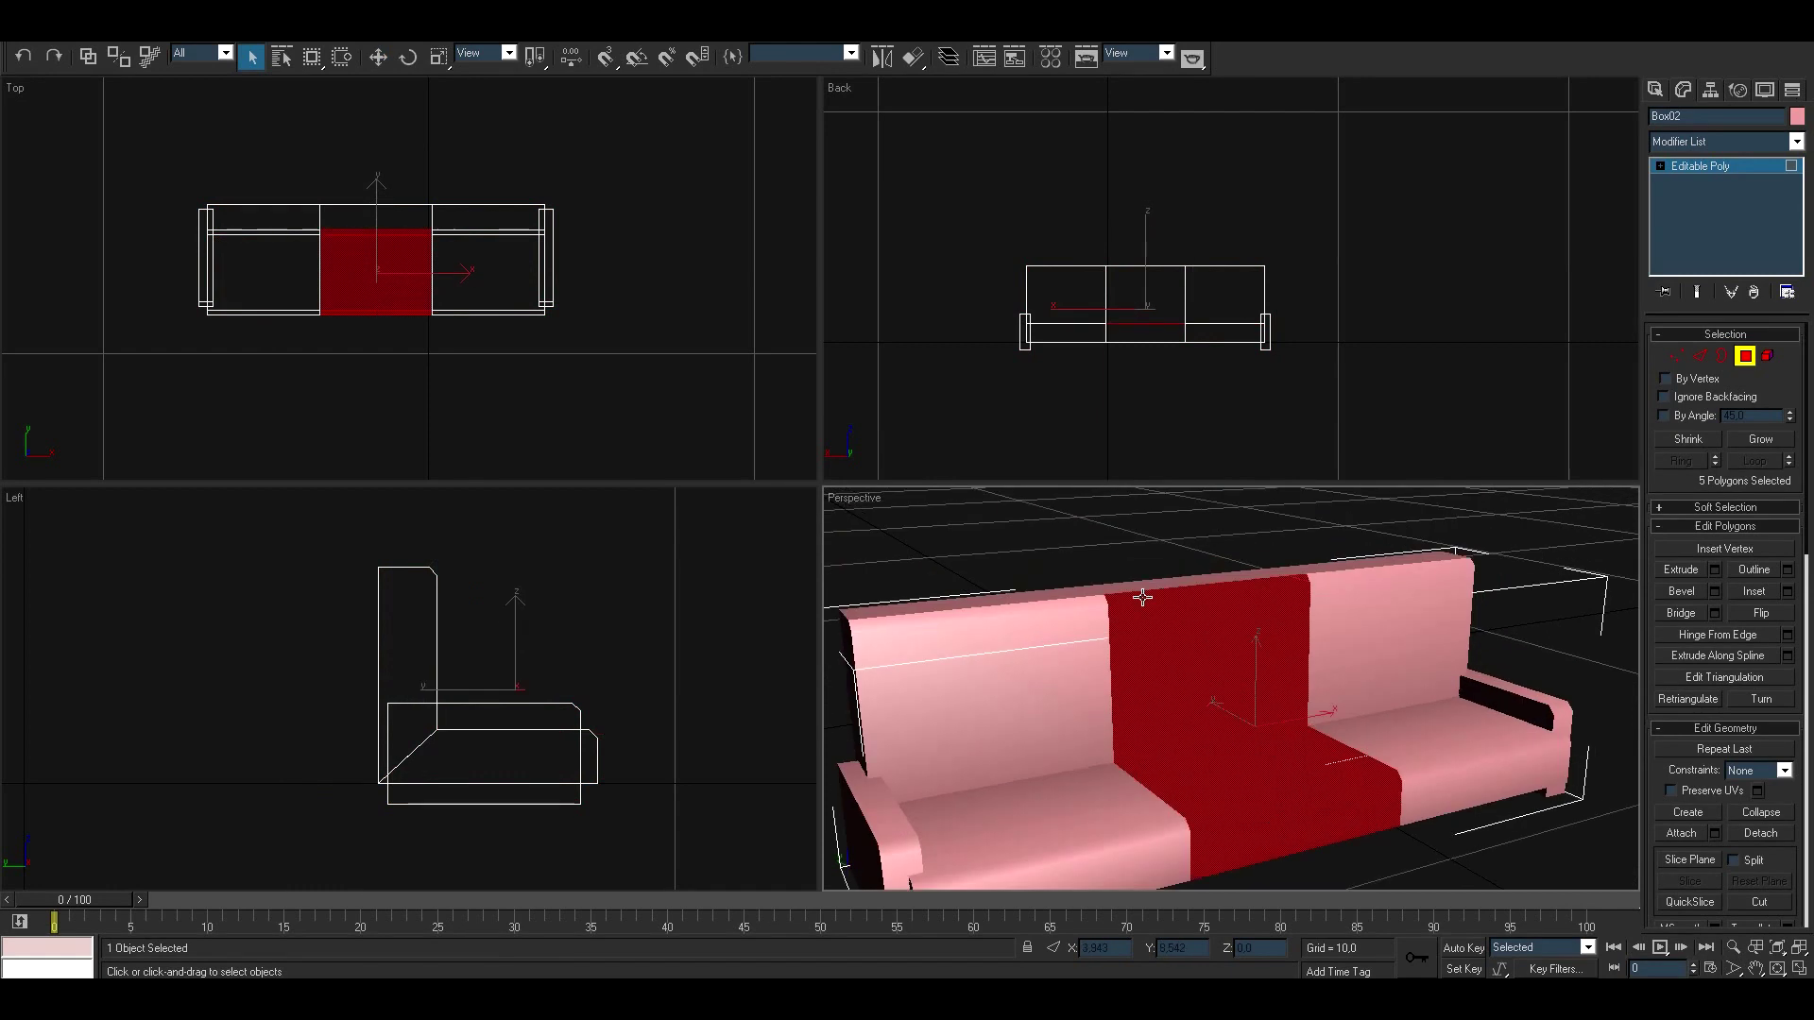
click(1715, 568)
click(899, 542)
key(r)
scroll(1149, 350, up, 2)
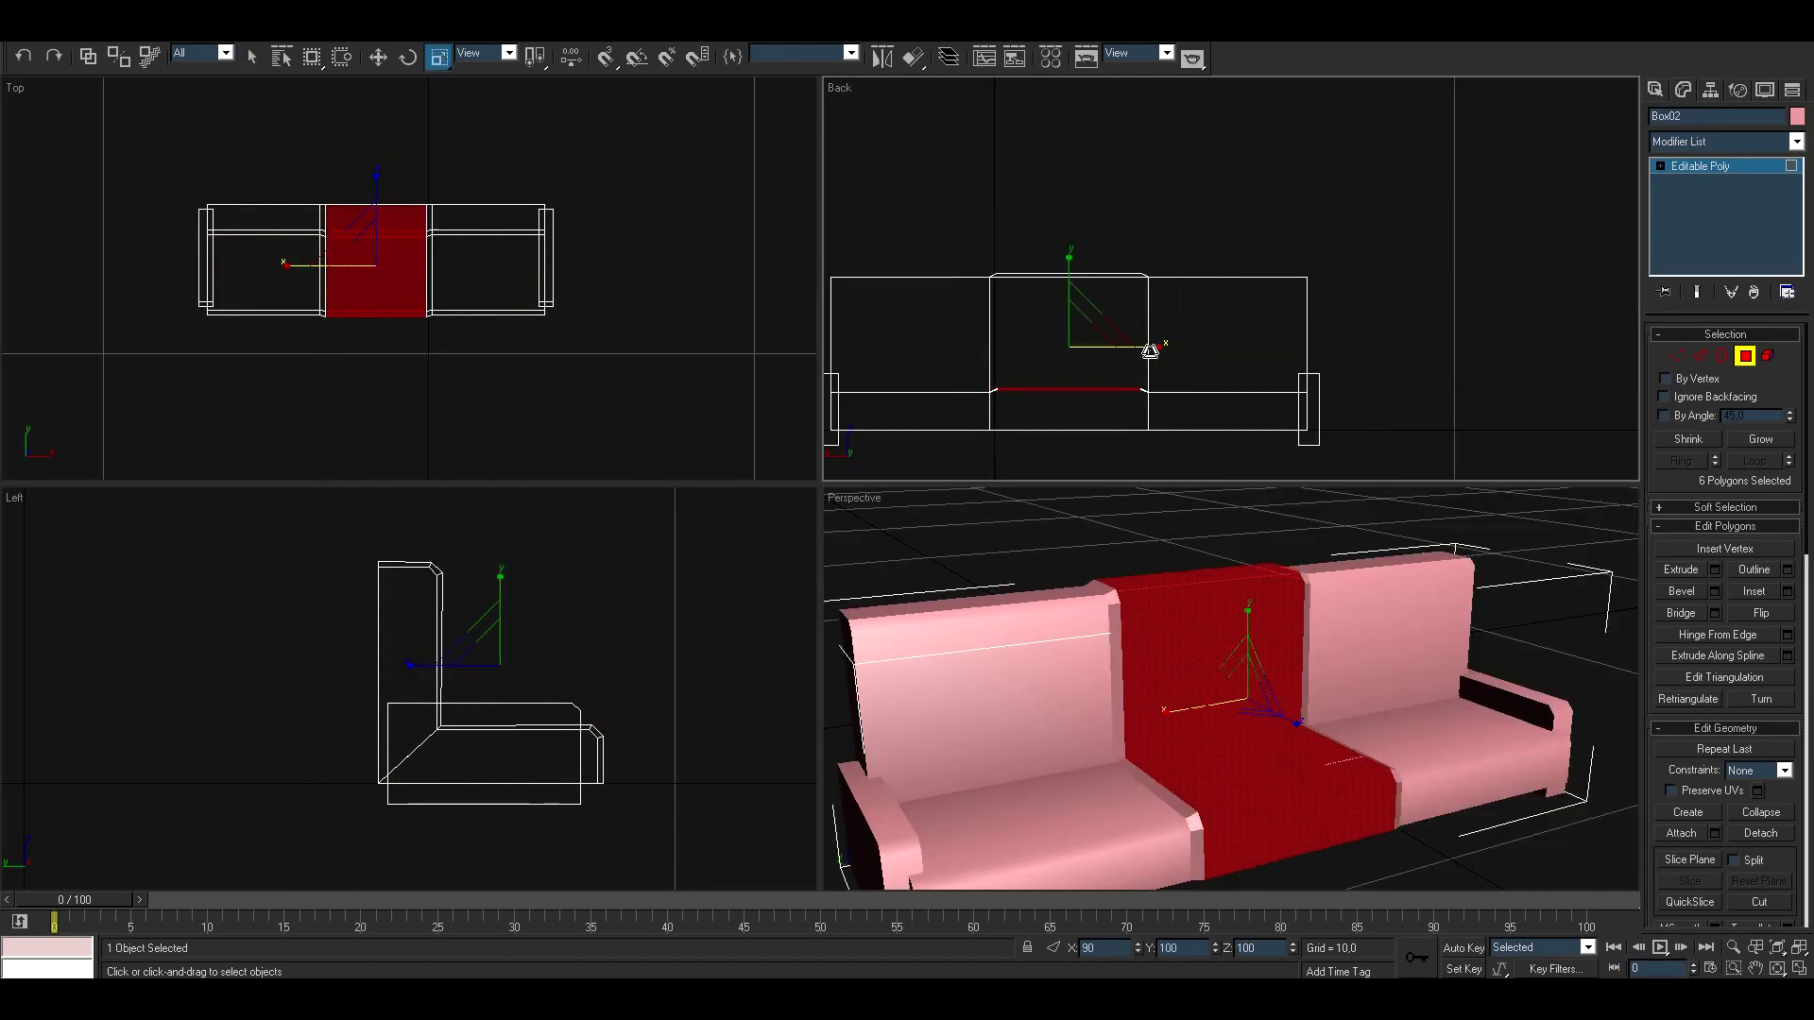
Step: Extrude the left and right sections and scale them down slightly
alt+middle_drag(1187, 561, 1087, 614)
click(982, 642)
scroll(982, 643, up, 3)
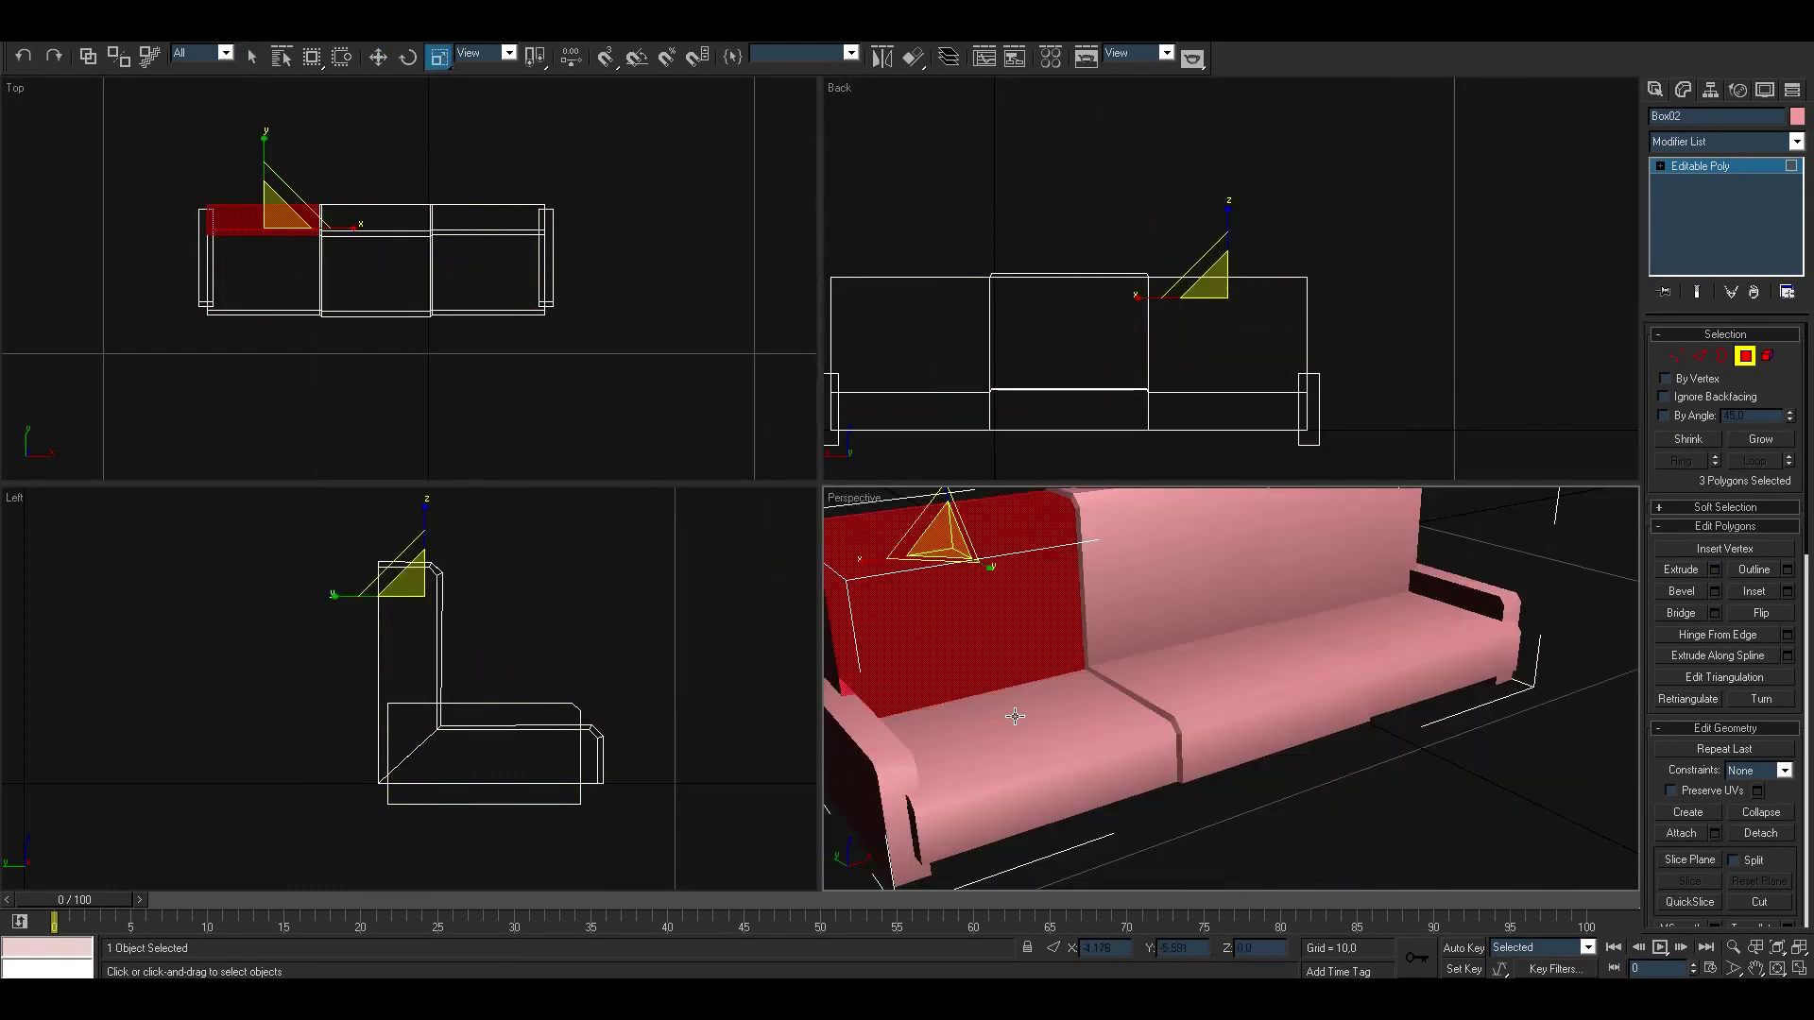
alt+middle_drag(911, 545, 1228, 538)
ctrl+click(1322, 662)
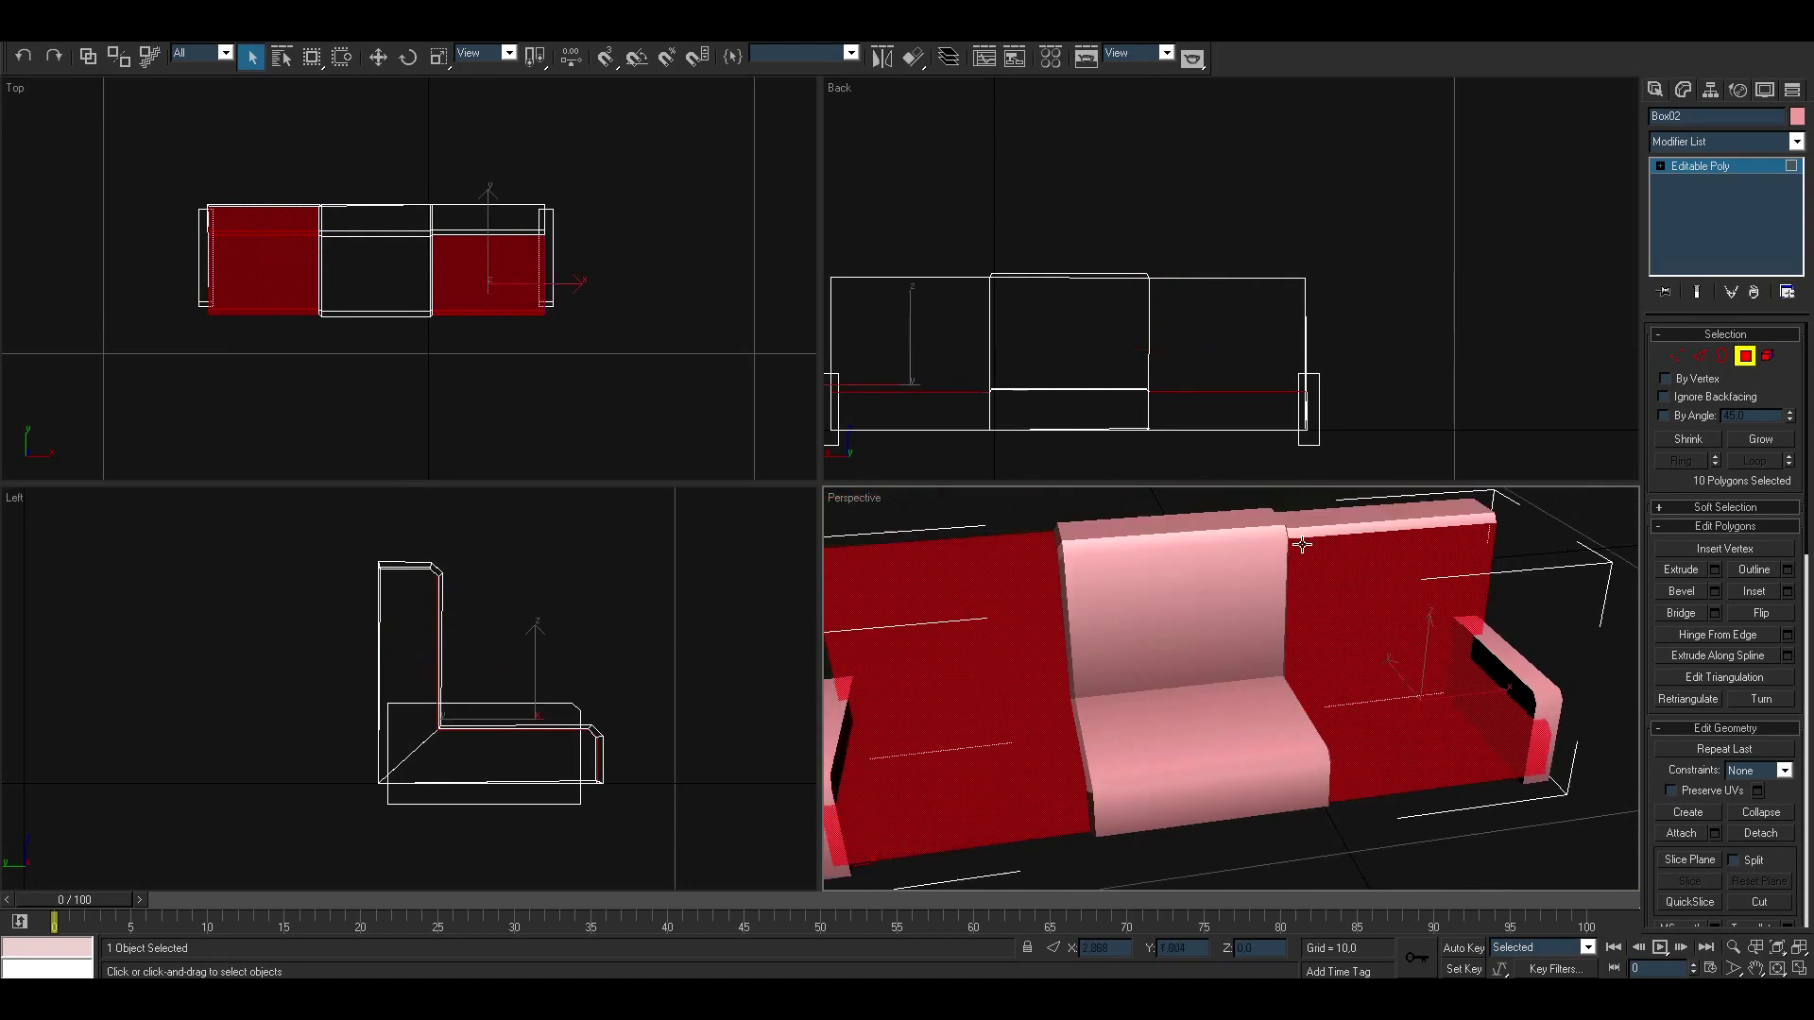
click(1714, 568)
click(902, 540)
click(439, 58)
drag(1003, 365, 989, 364)
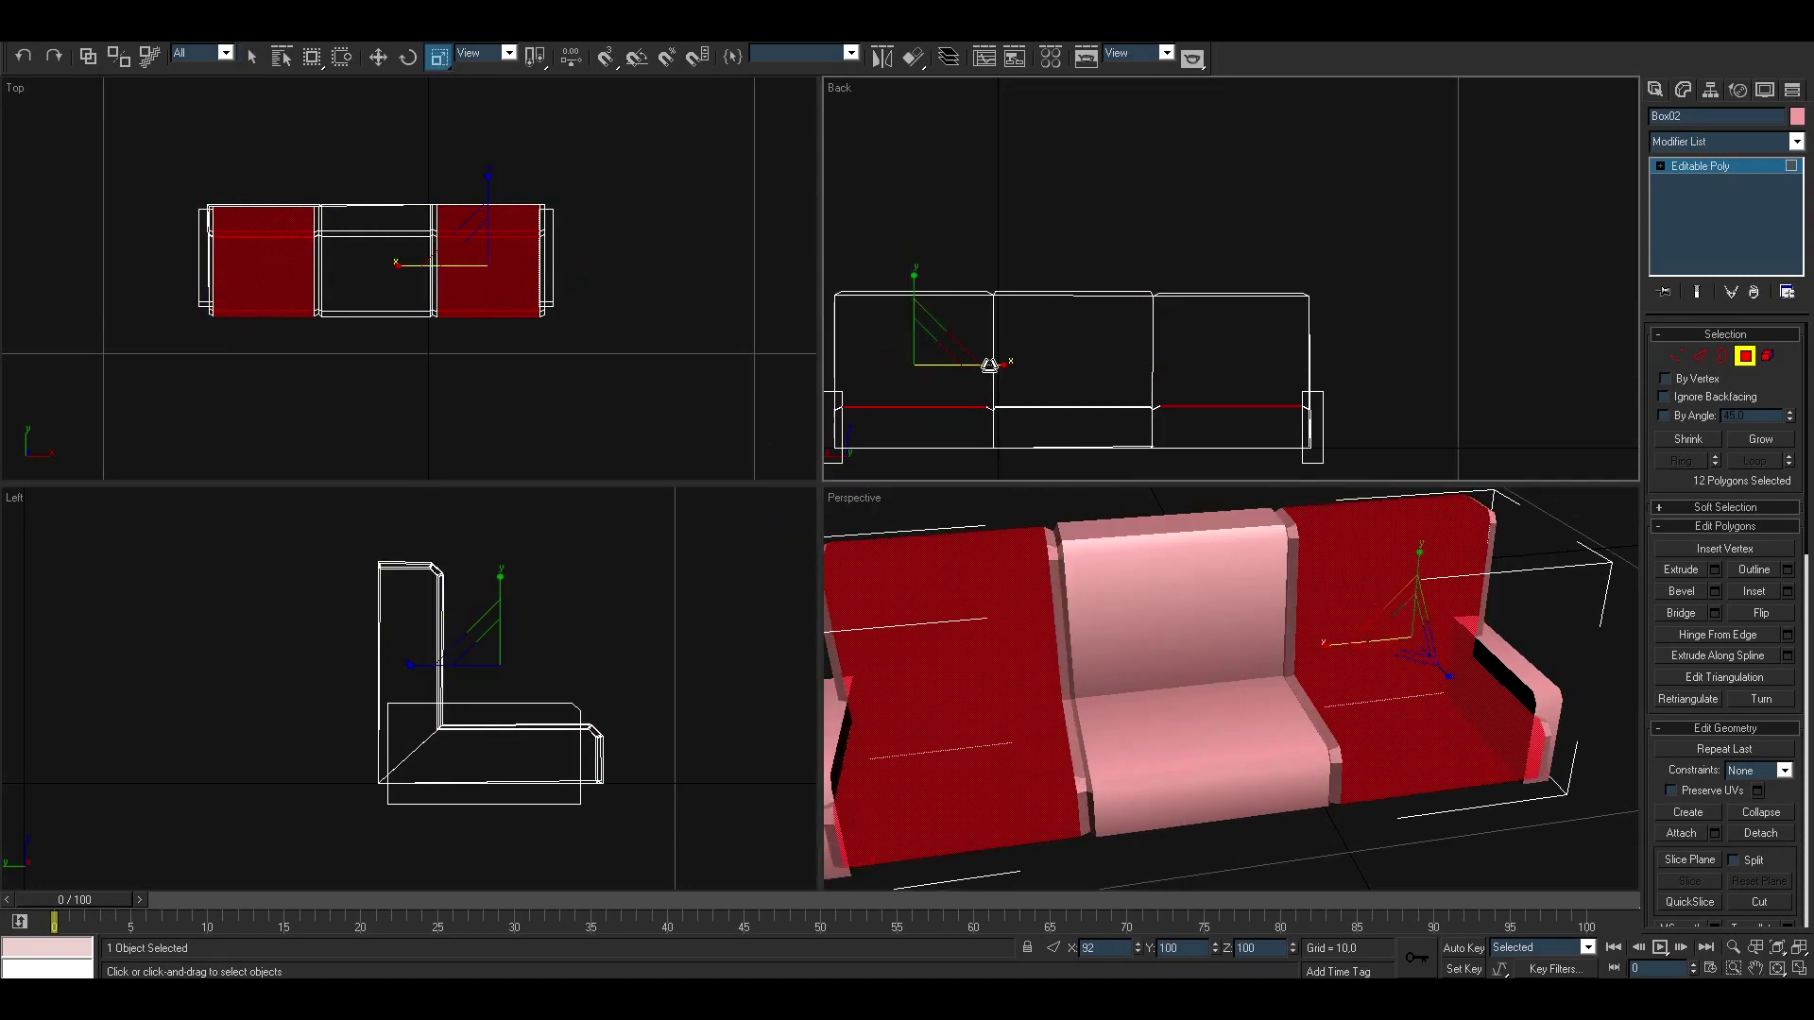
Step: Apply smoothing to all the sofa's faces and leave sub-object editing
click(1623, 599)
key(ctrl+a)
scroll(1679, 882, down, 3)
click(1689, 883)
scroll(1227, 642, down, 5)
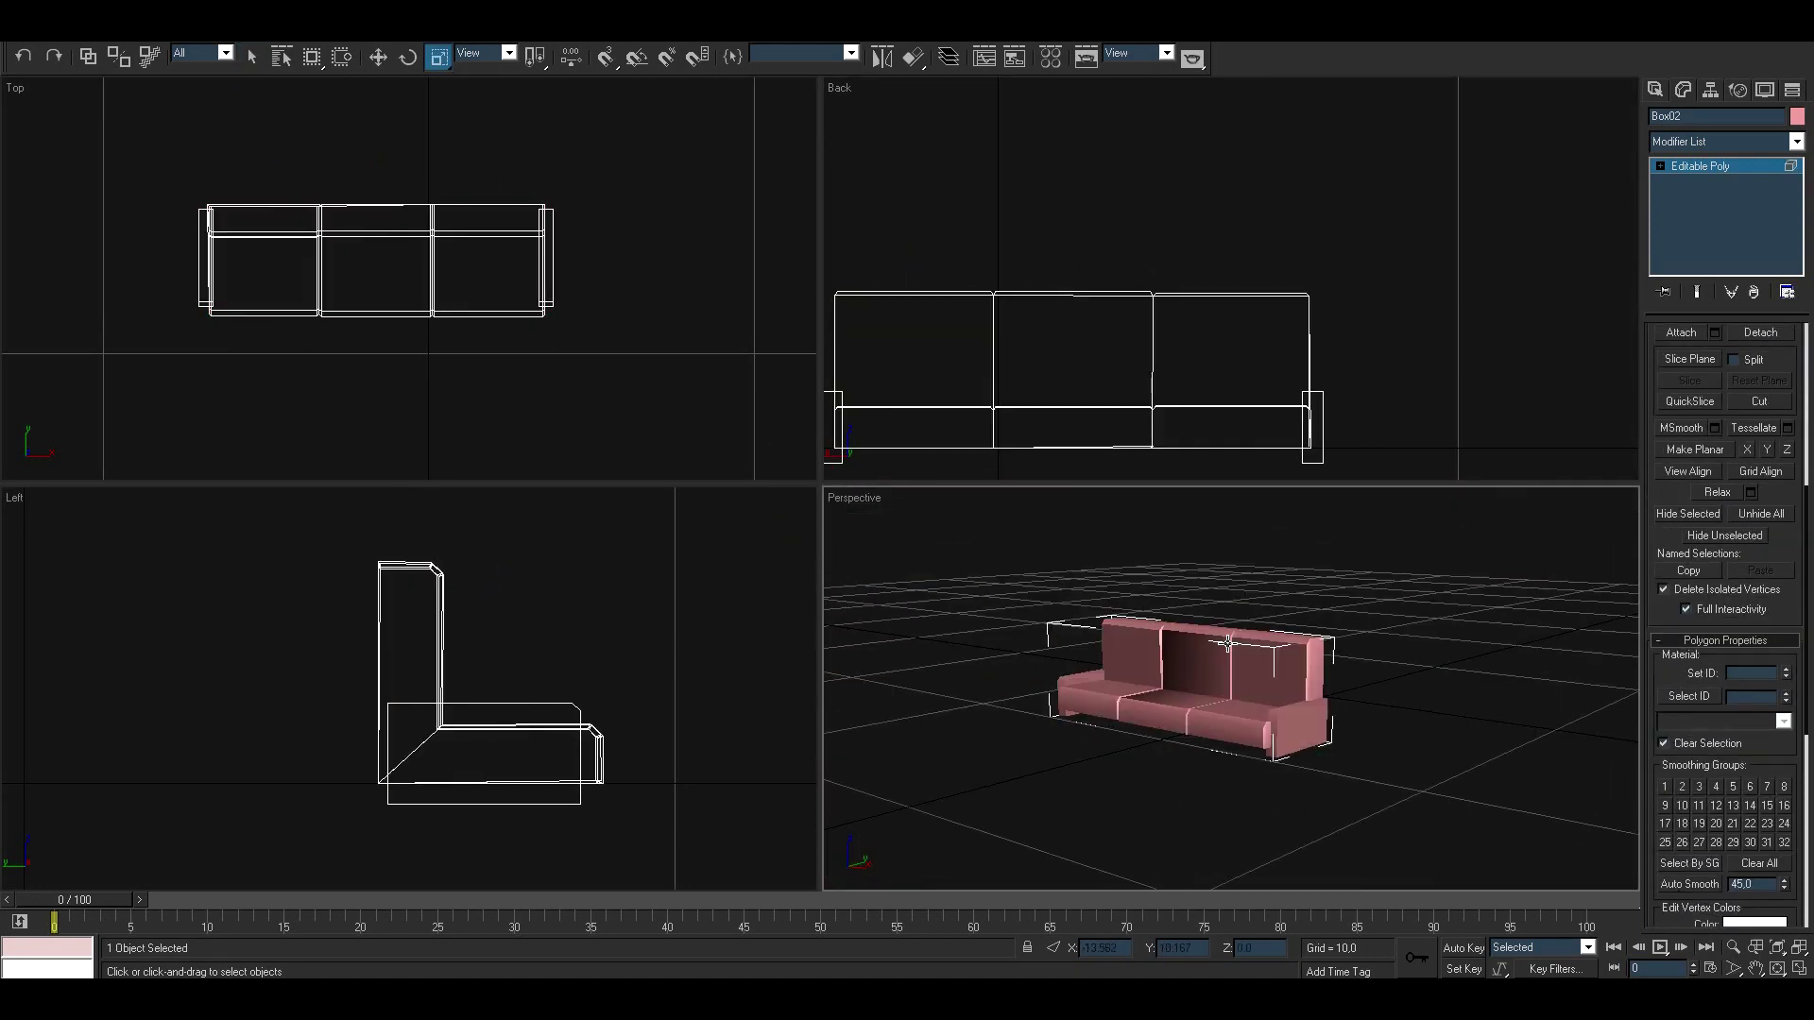
key(alt+q)
Step: Bring back the hidden room objects and enlarge the sofa to suit the room
key(e)
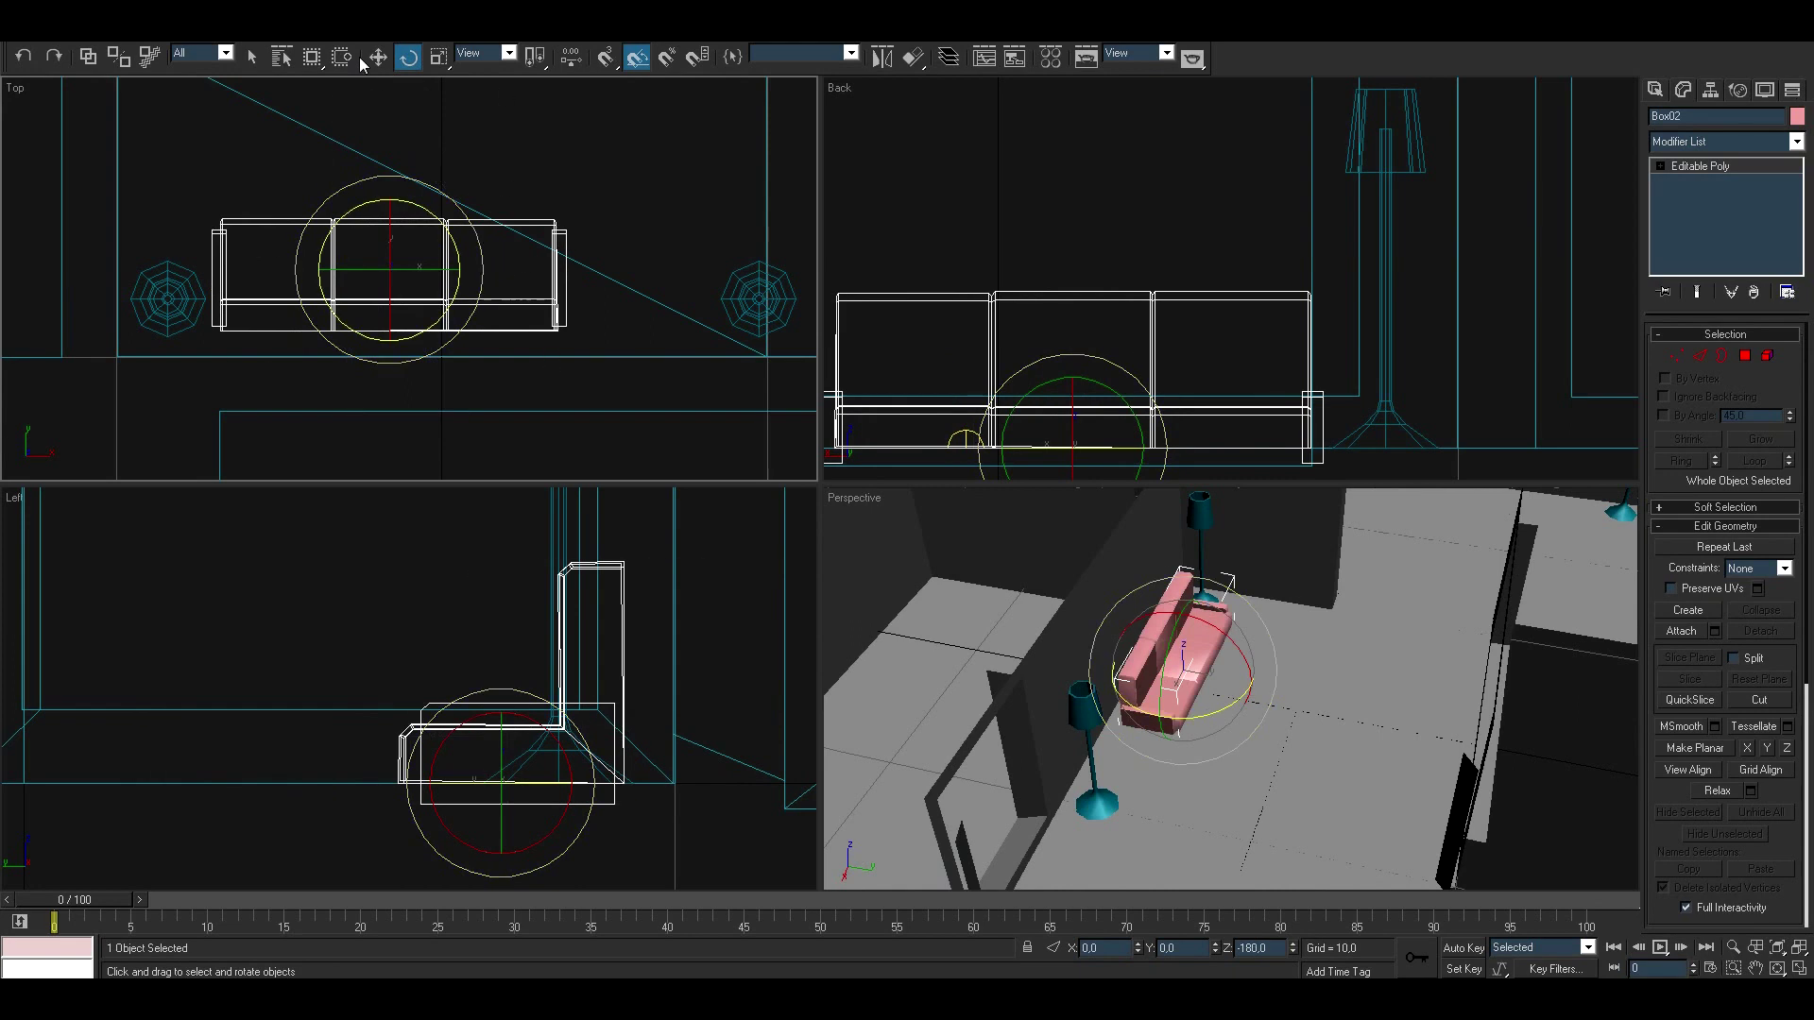
click(377, 56)
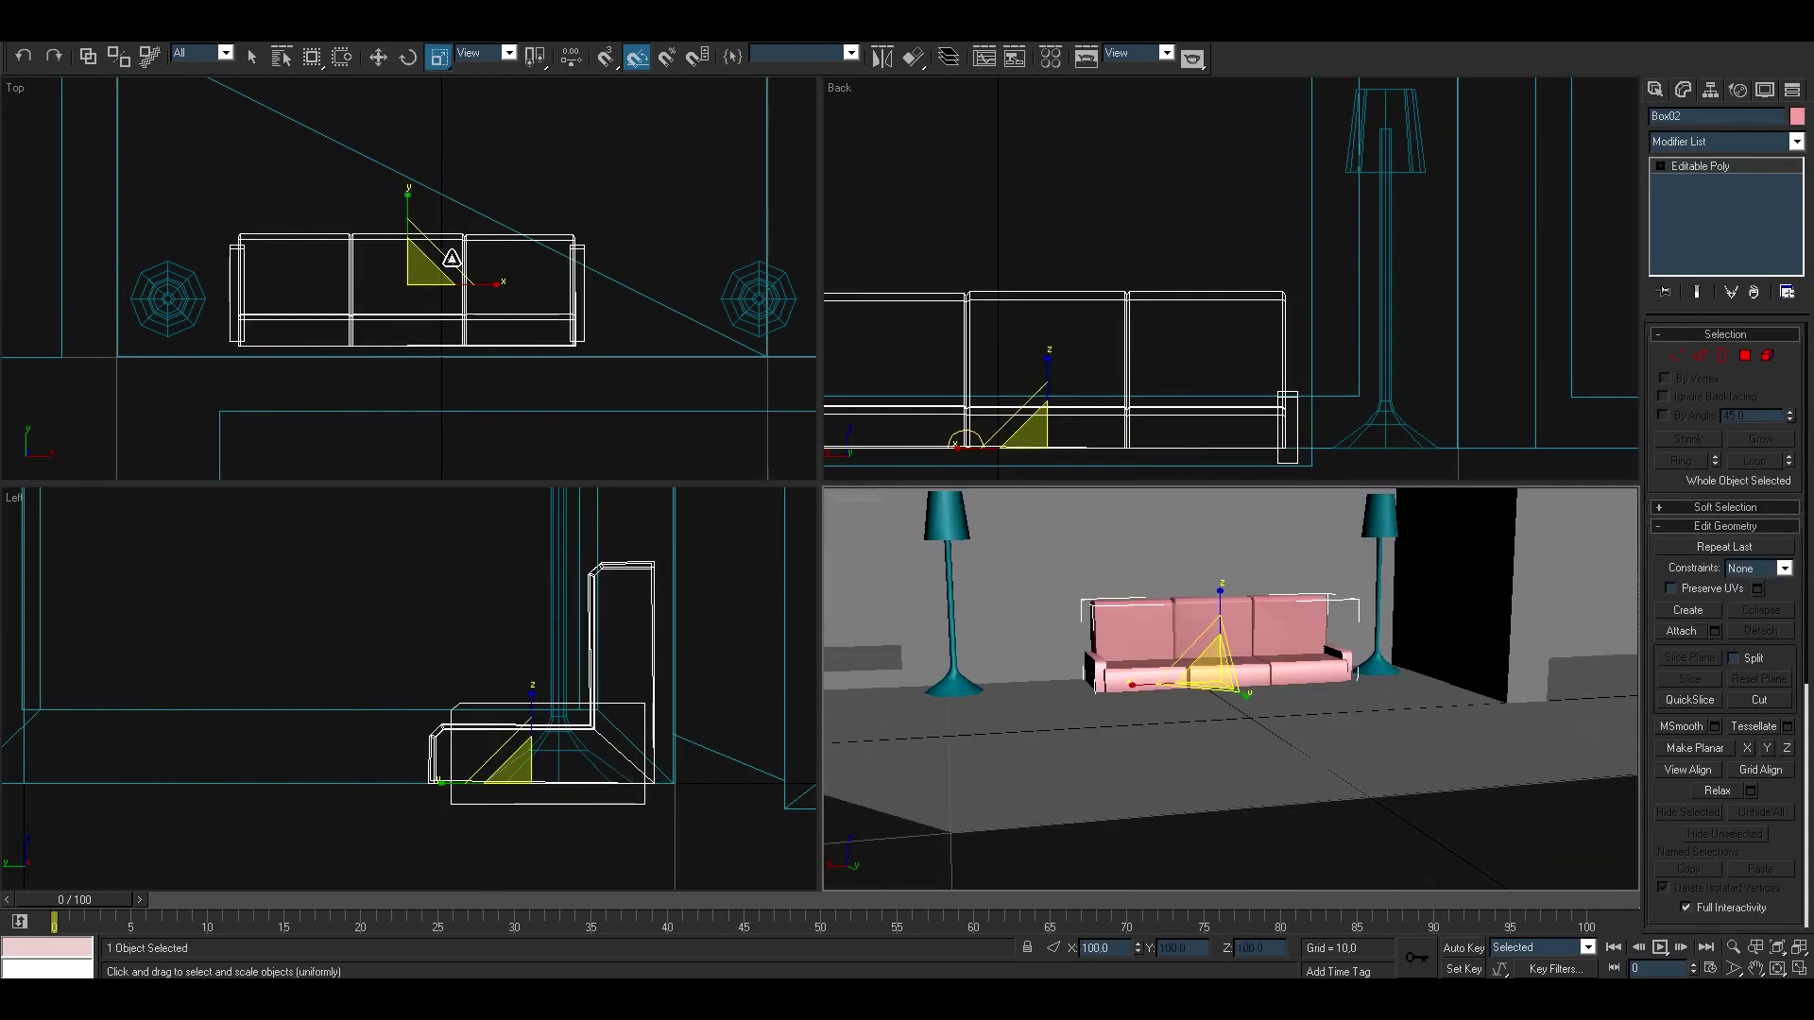
drag(452, 258, 451, 217)
key(w)
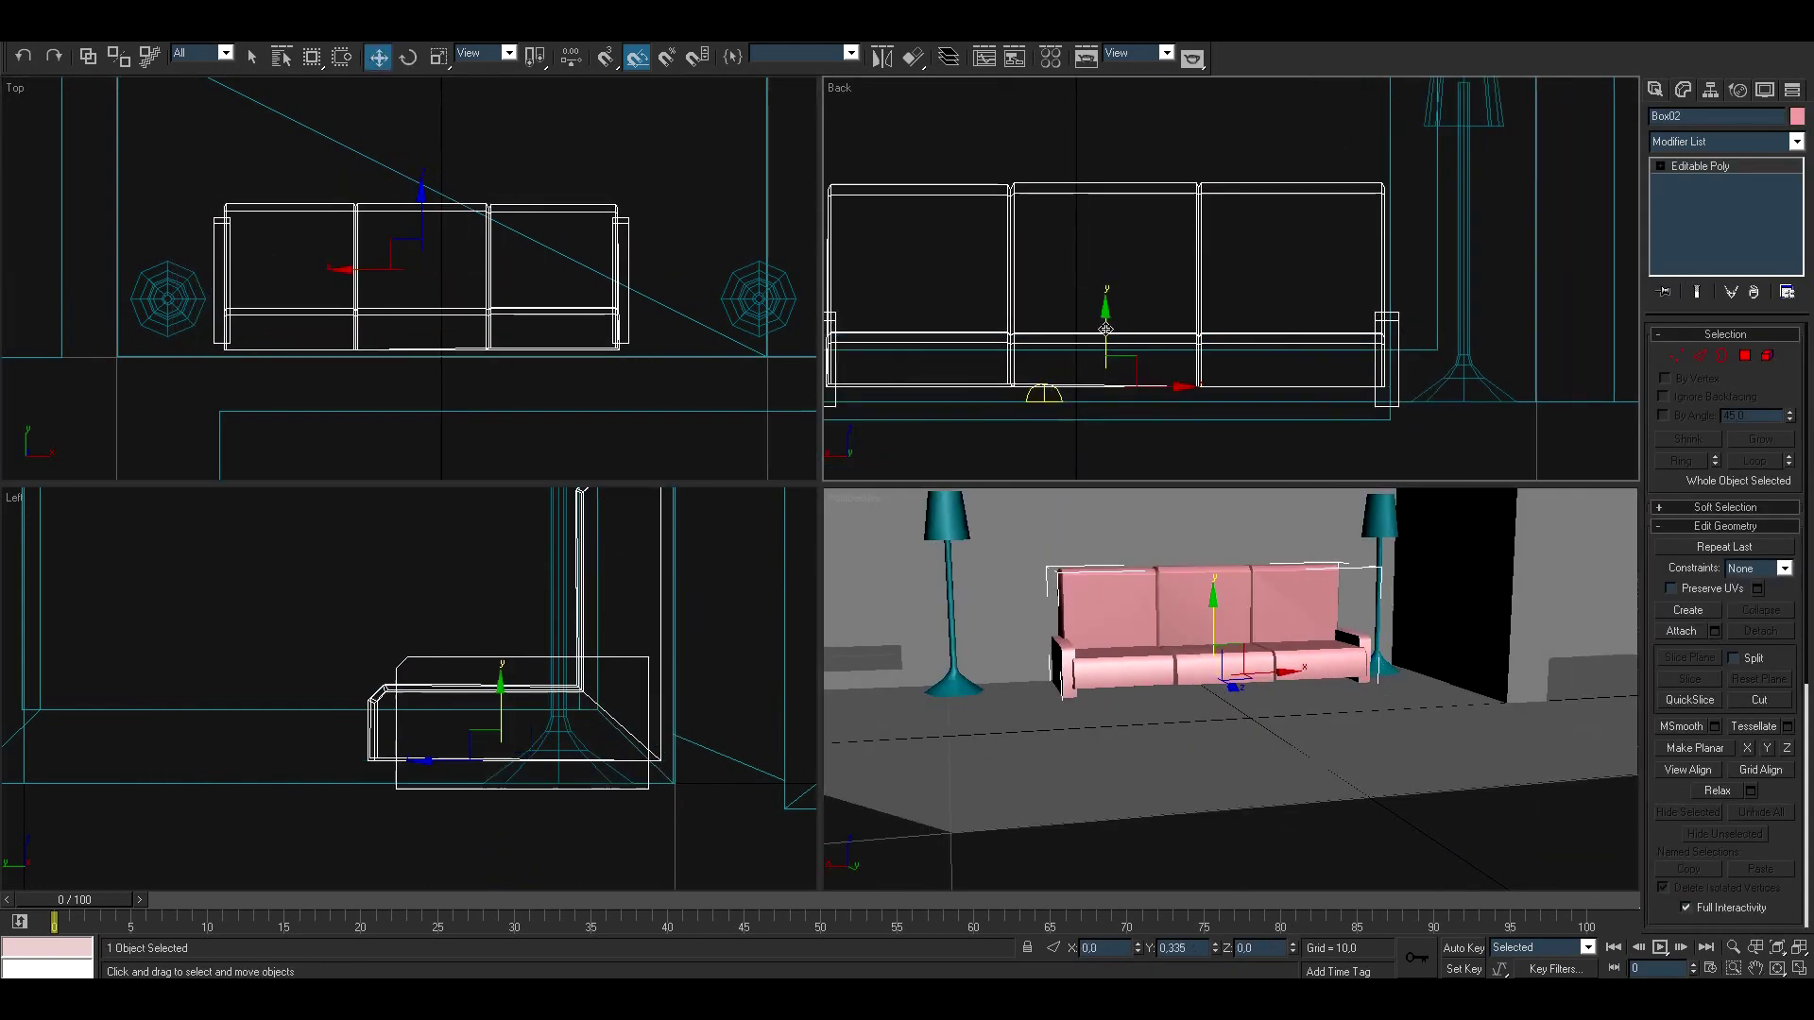
Step: Raise the sofa's top vertices slightly along Y
key(1)
drag(1480, 169, 863, 260)
click(1172, 189)
middle_drag(1443, 314, 1538, 307)
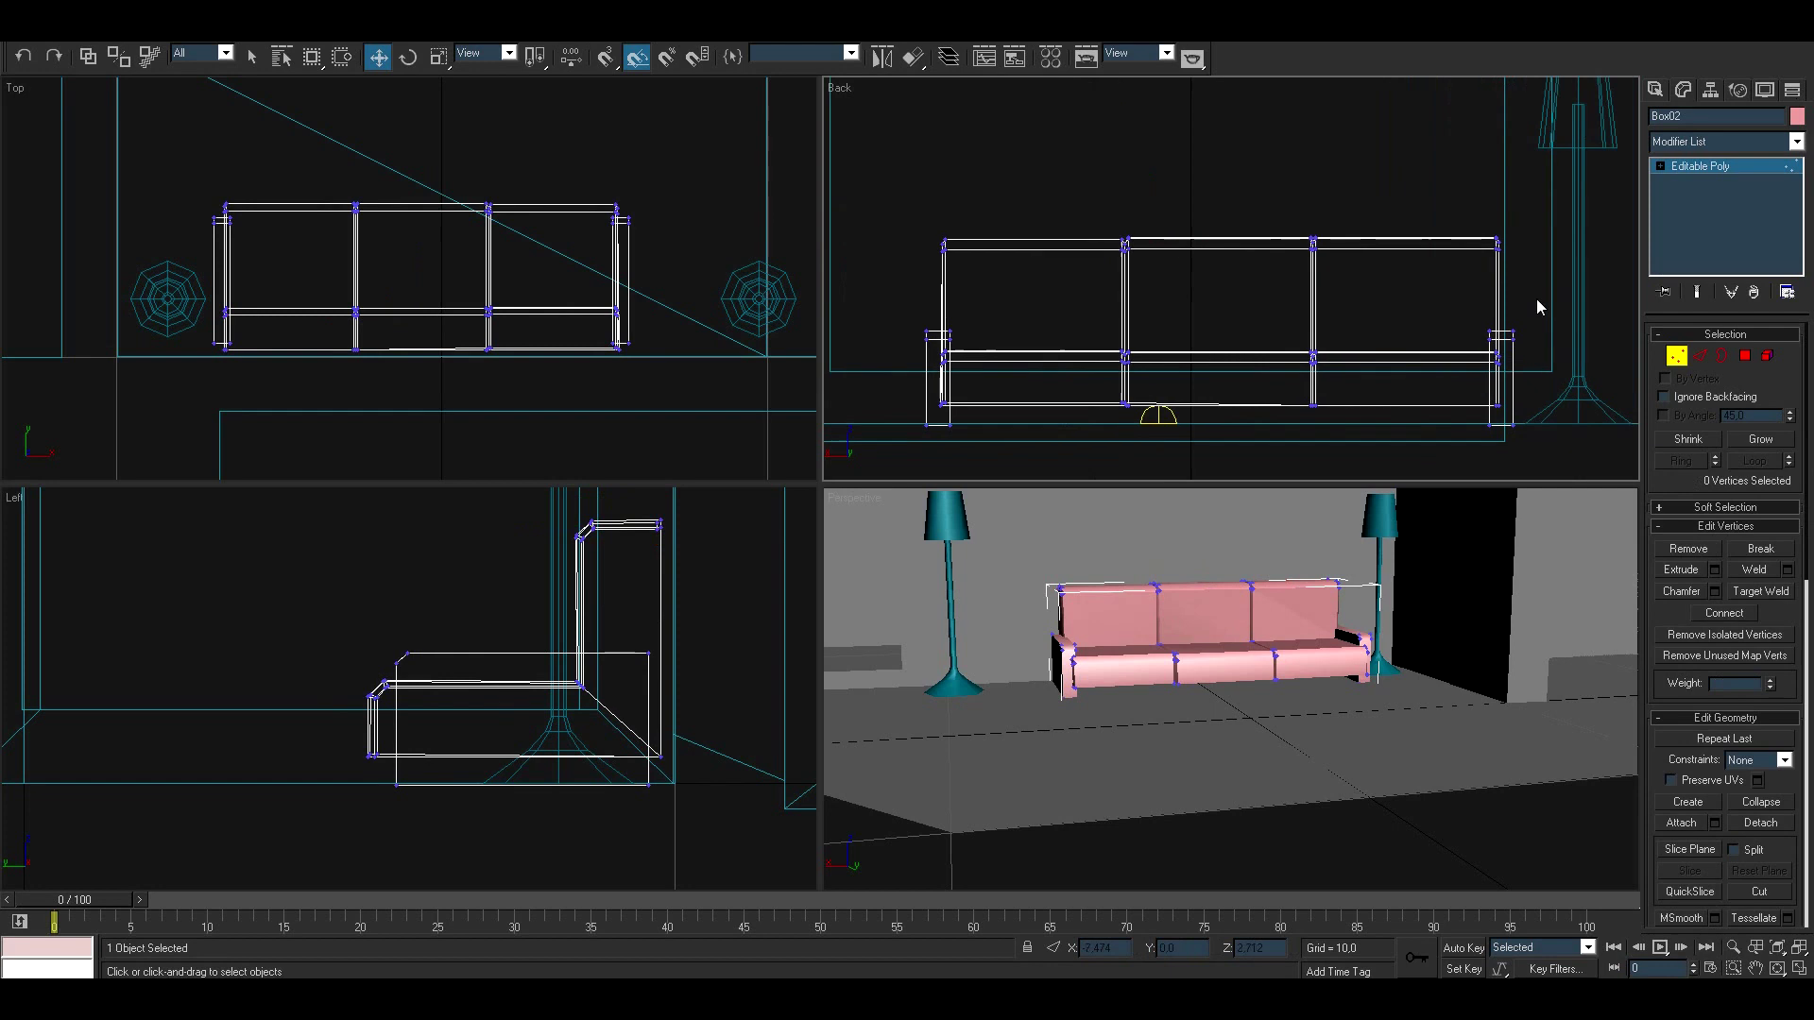
drag(1220, 296, 950, 231)
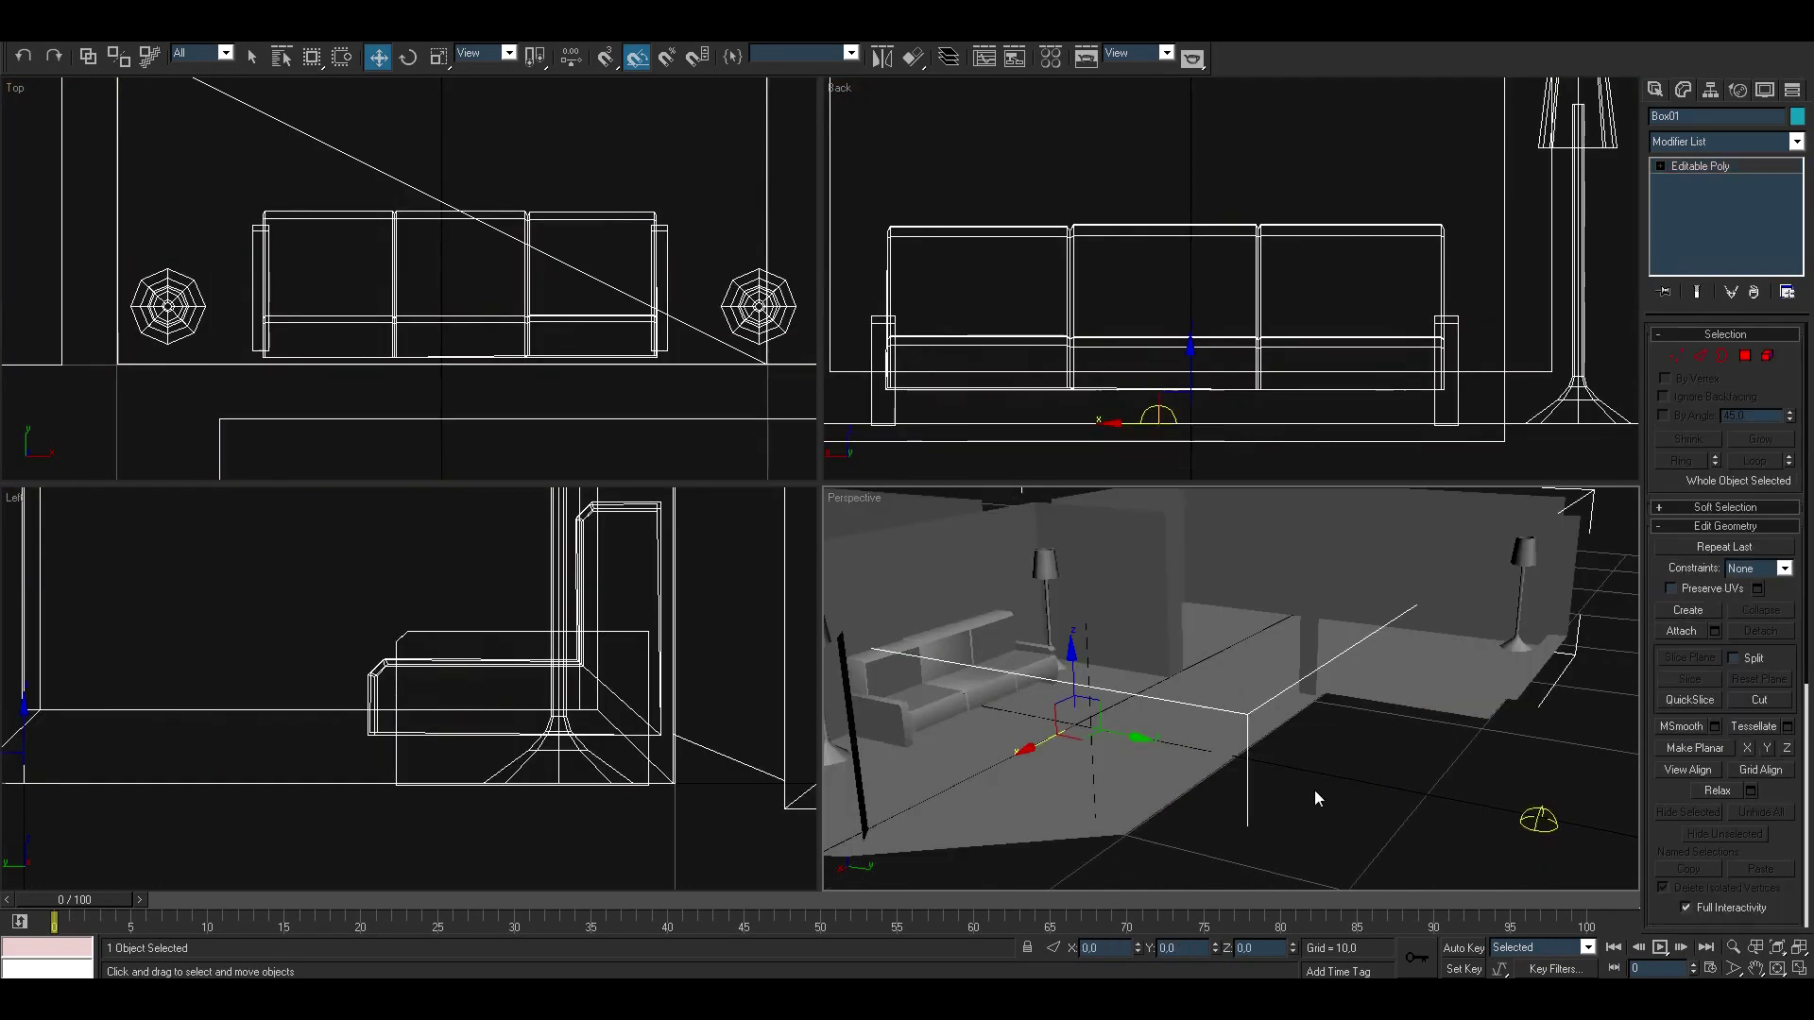
click(1655, 90)
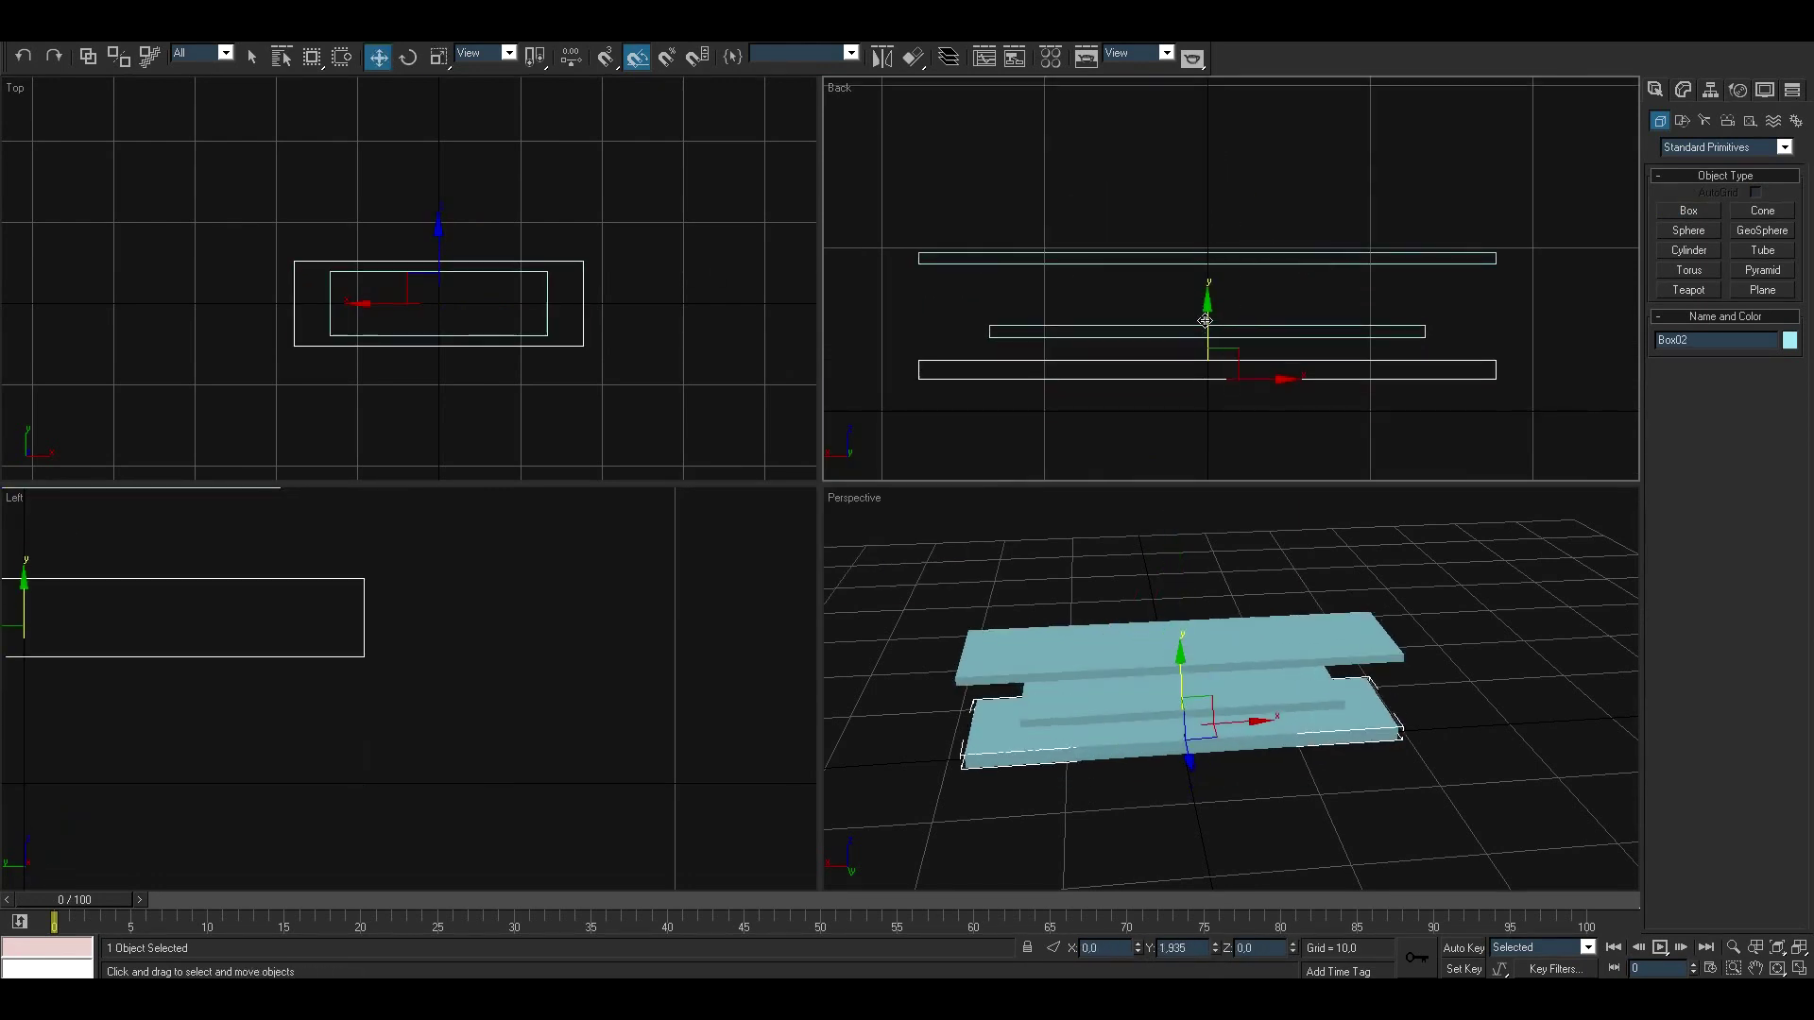
Step: Create a cylinder leg for the shelves and convert it to Editable Poly
click(1714, 246)
scroll(284, 331, up, 5)
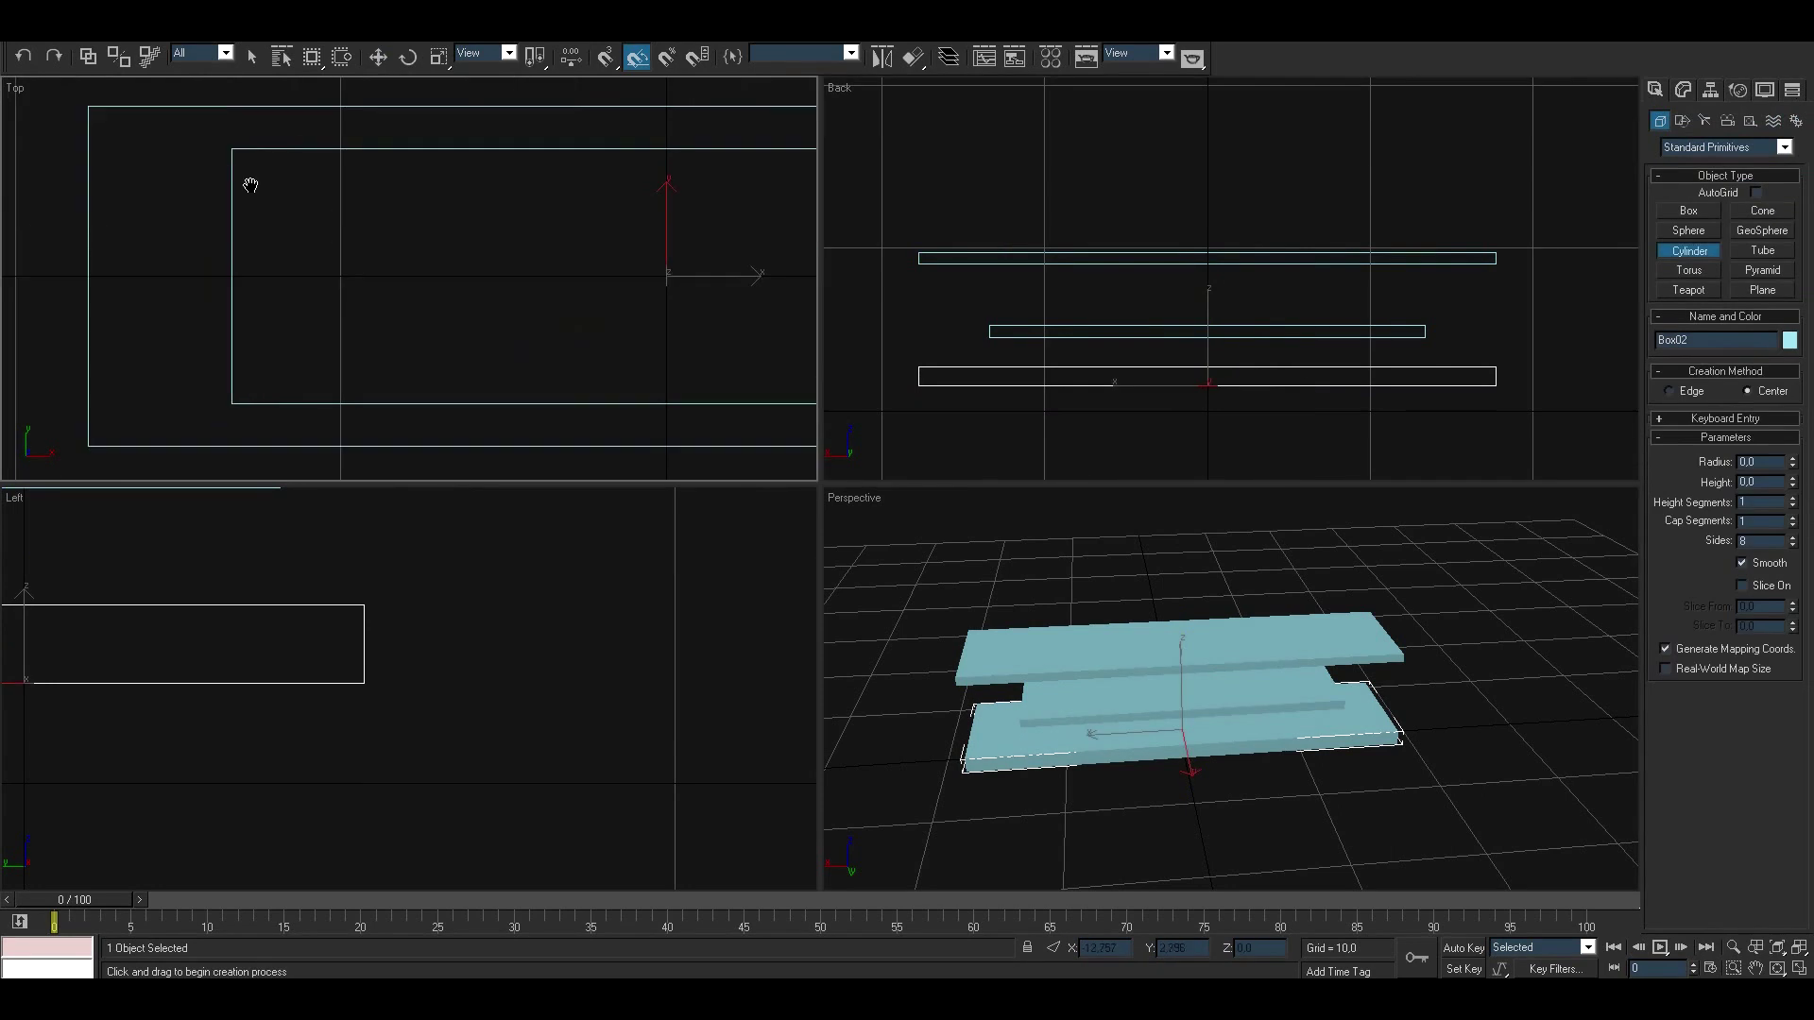
click(328, 110)
key(w)
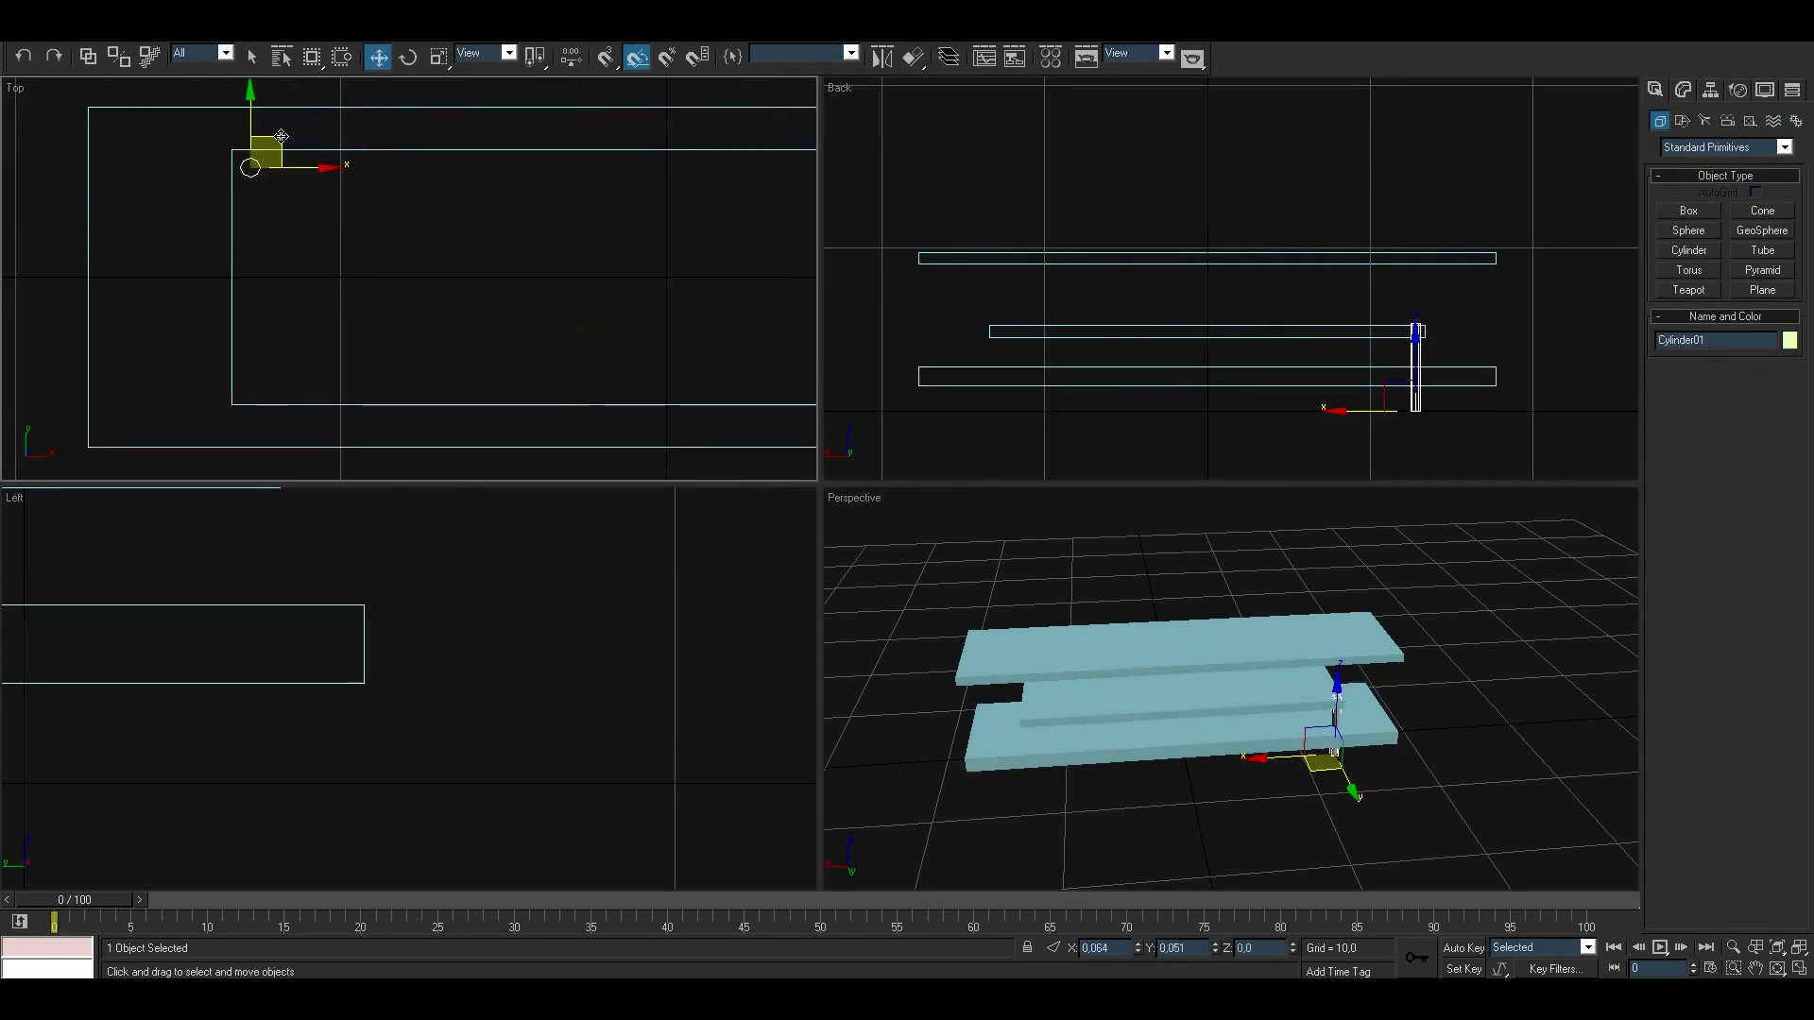
scroll(1307, 356, up, 2)
key(4)
right_click(1264, 340)
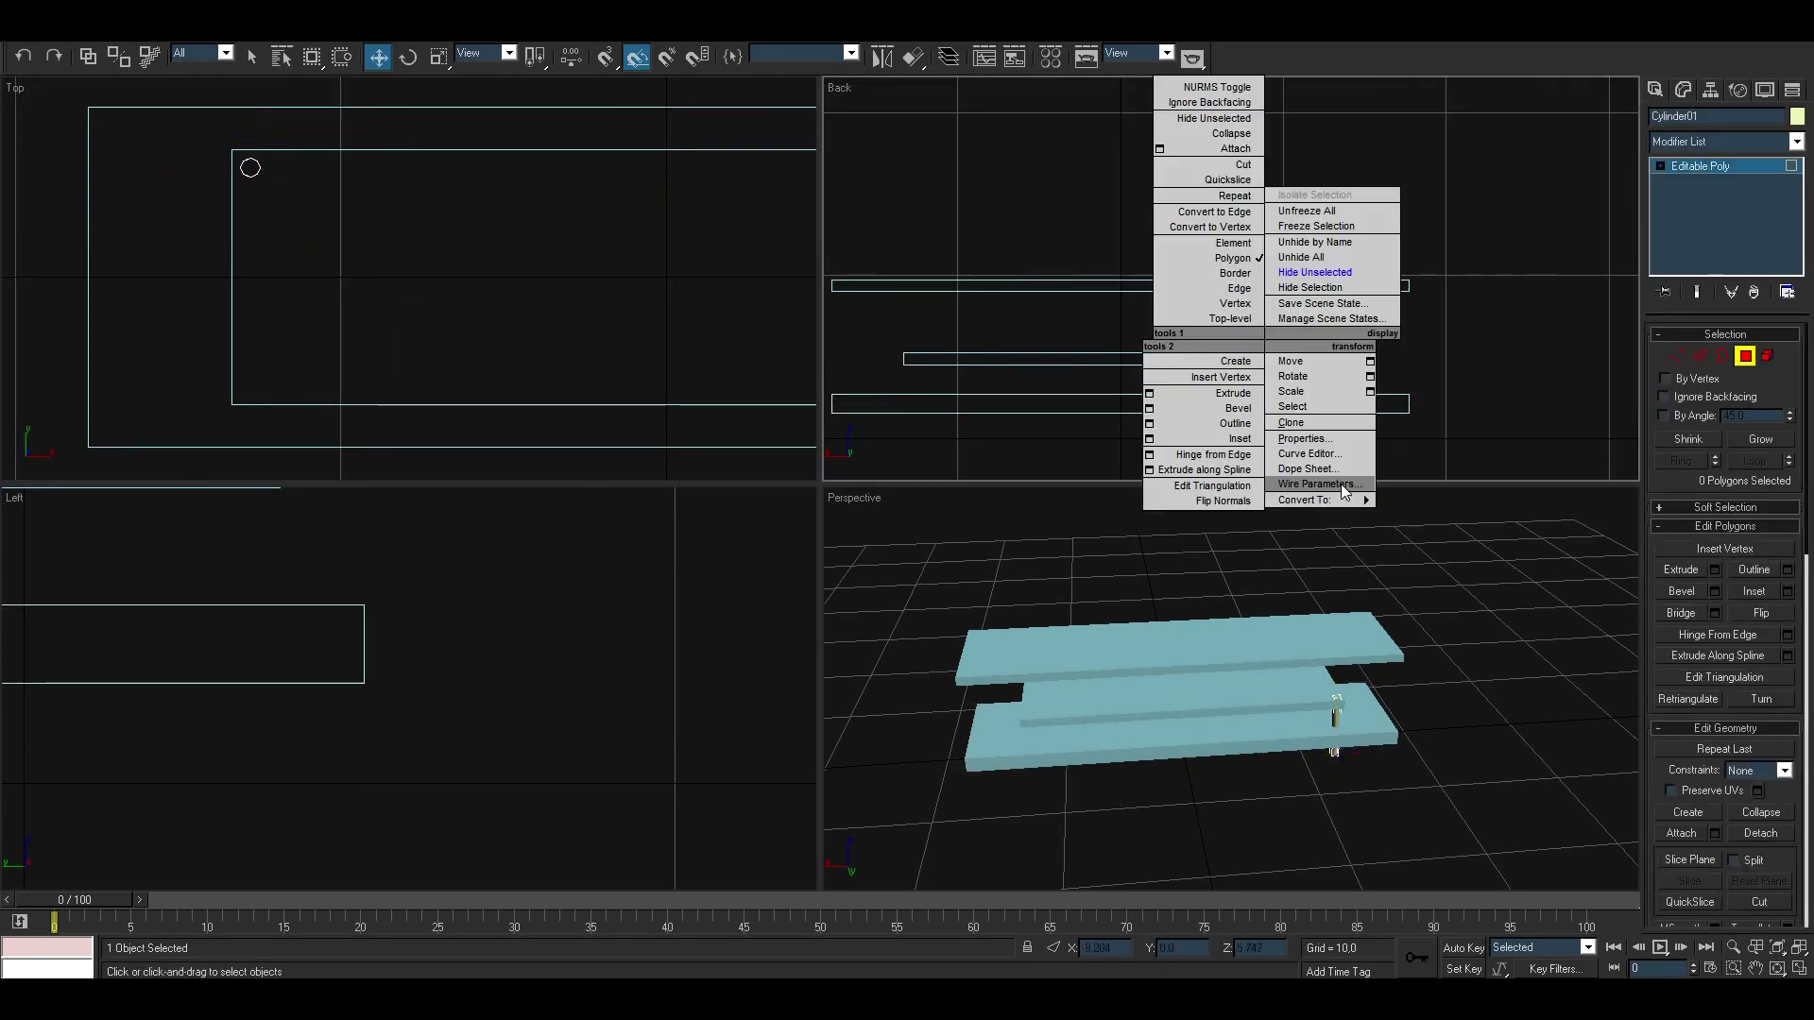
click(1230, 318)
Step: Set the leg's pivot and mirror copies of it to make the four legs
right_click(1323, 312)
click(1710, 90)
click(1717, 210)
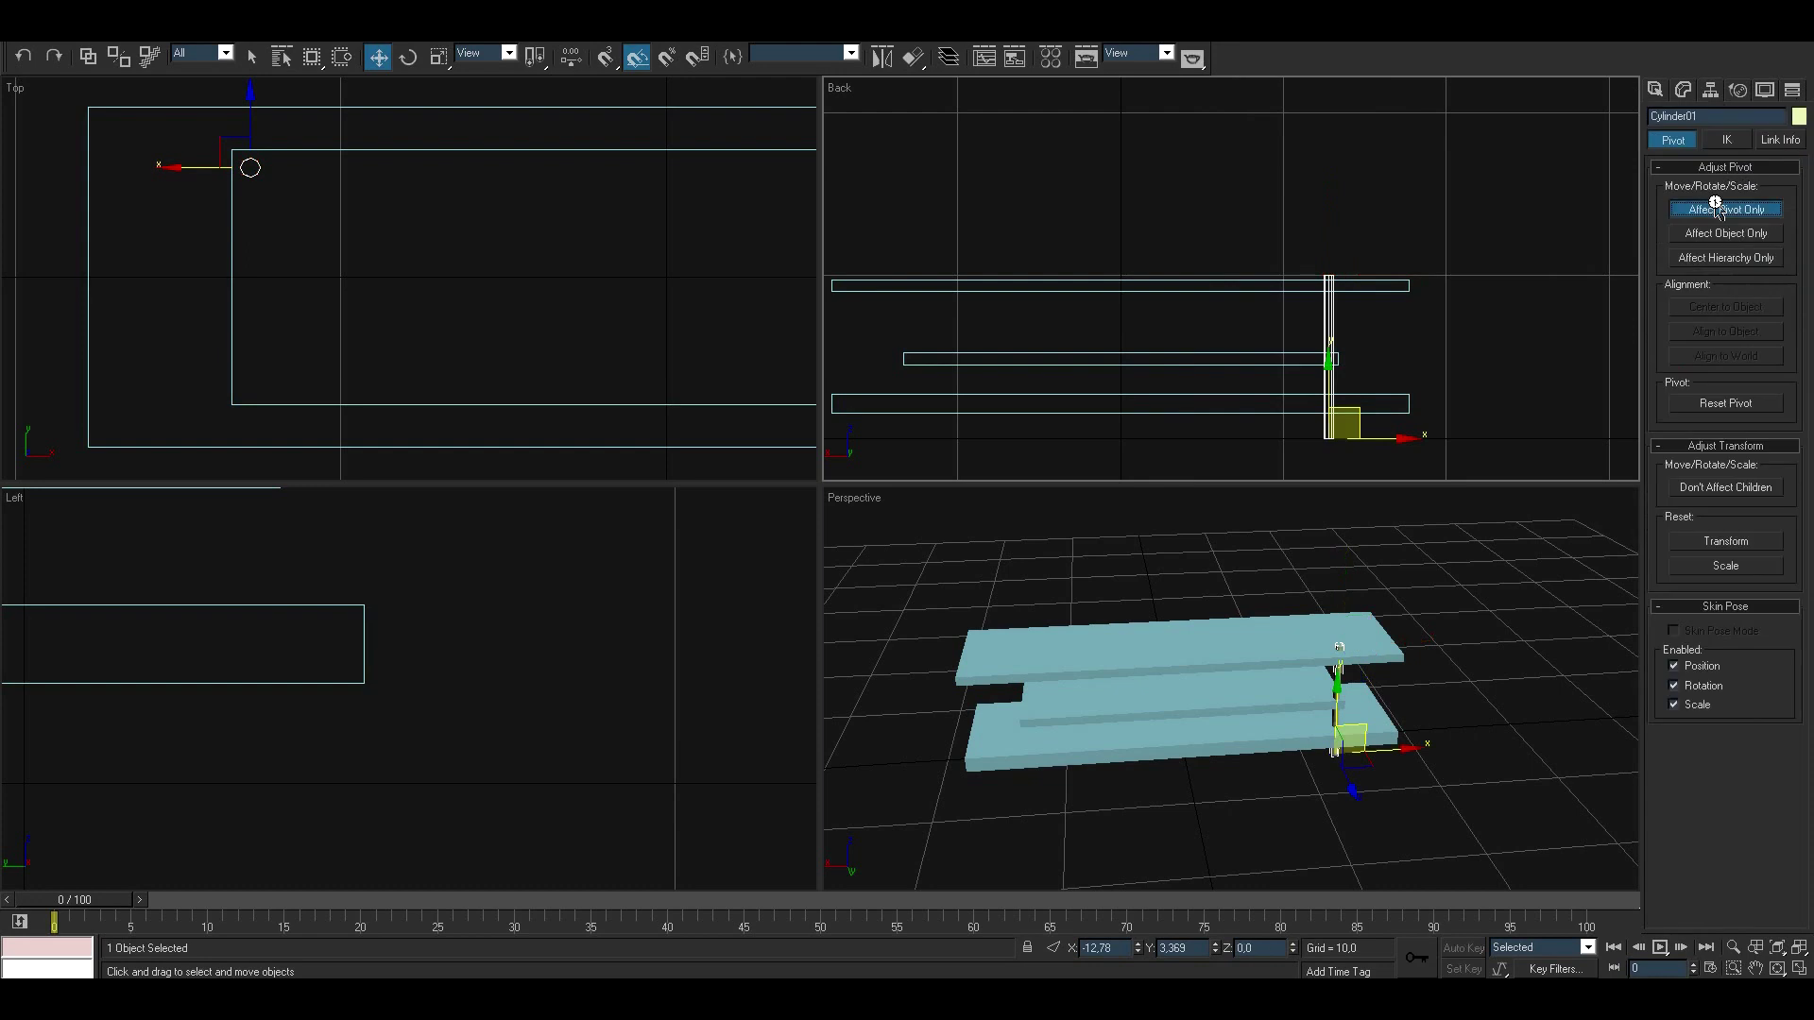
key(ctrl+v)
click(847, 570)
click(882, 56)
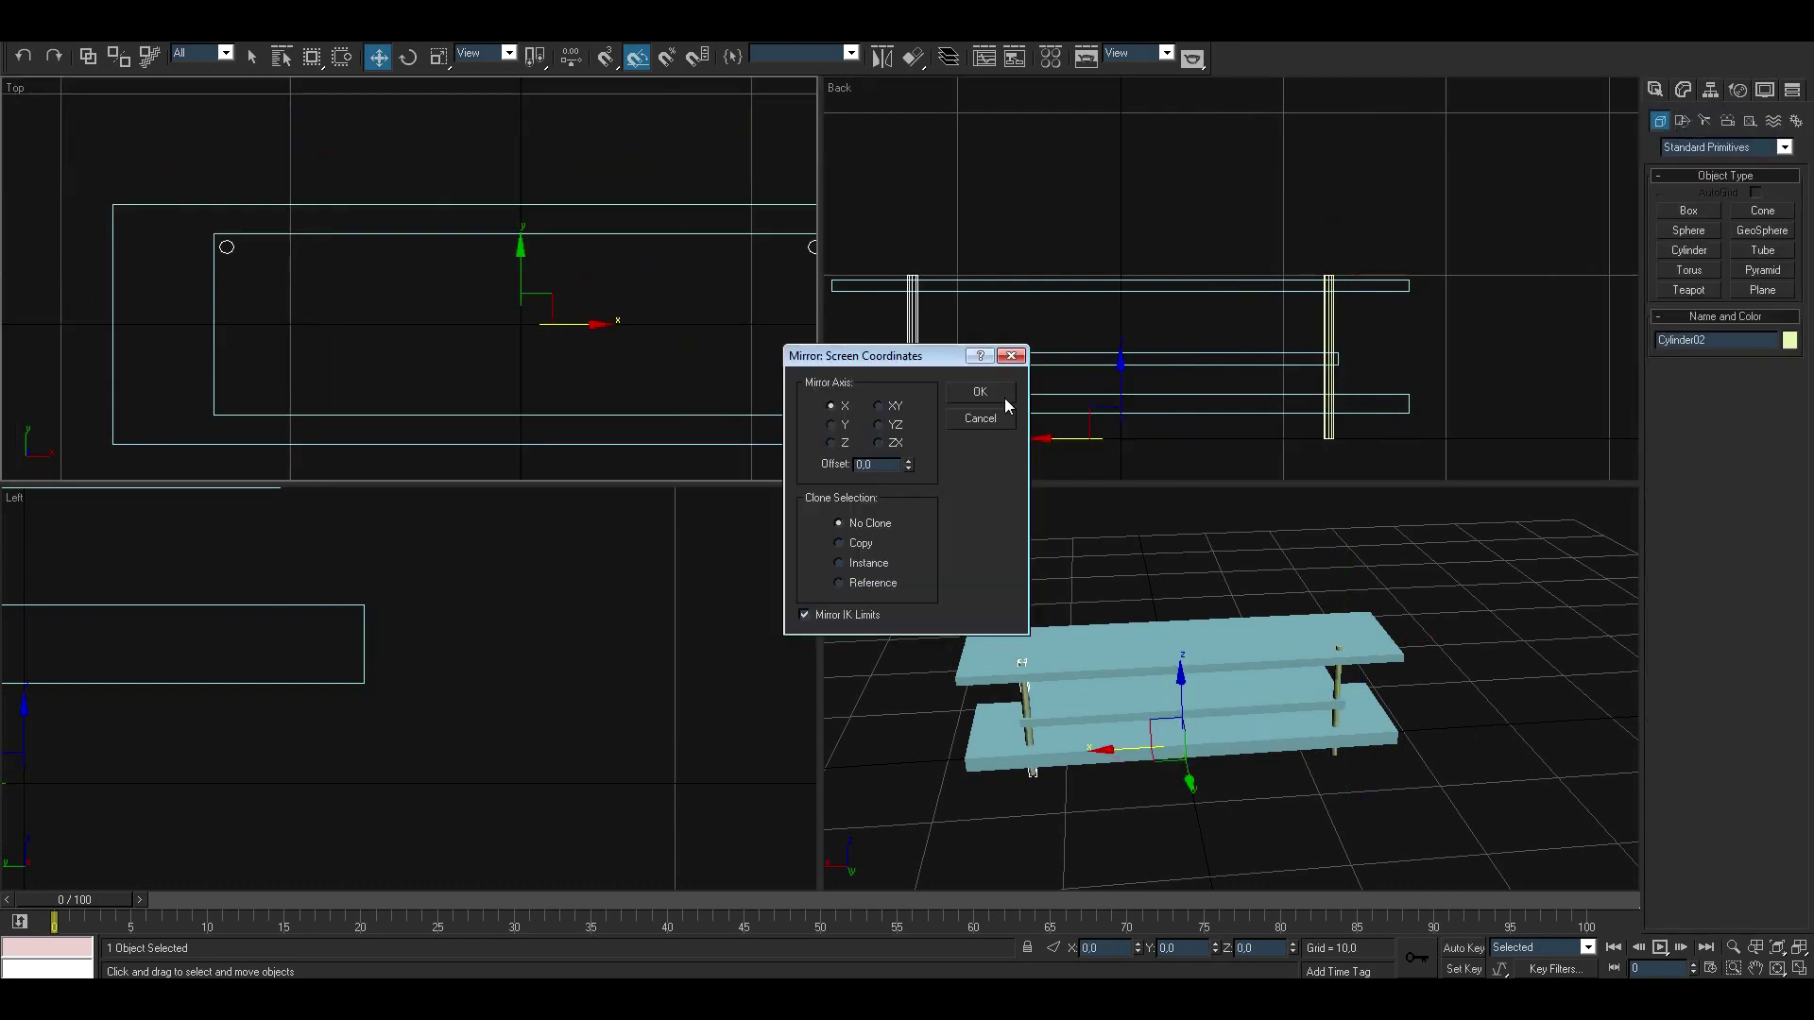
click(1005, 399)
click(881, 57)
click(1005, 399)
middle_drag(667, 386, 637, 318)
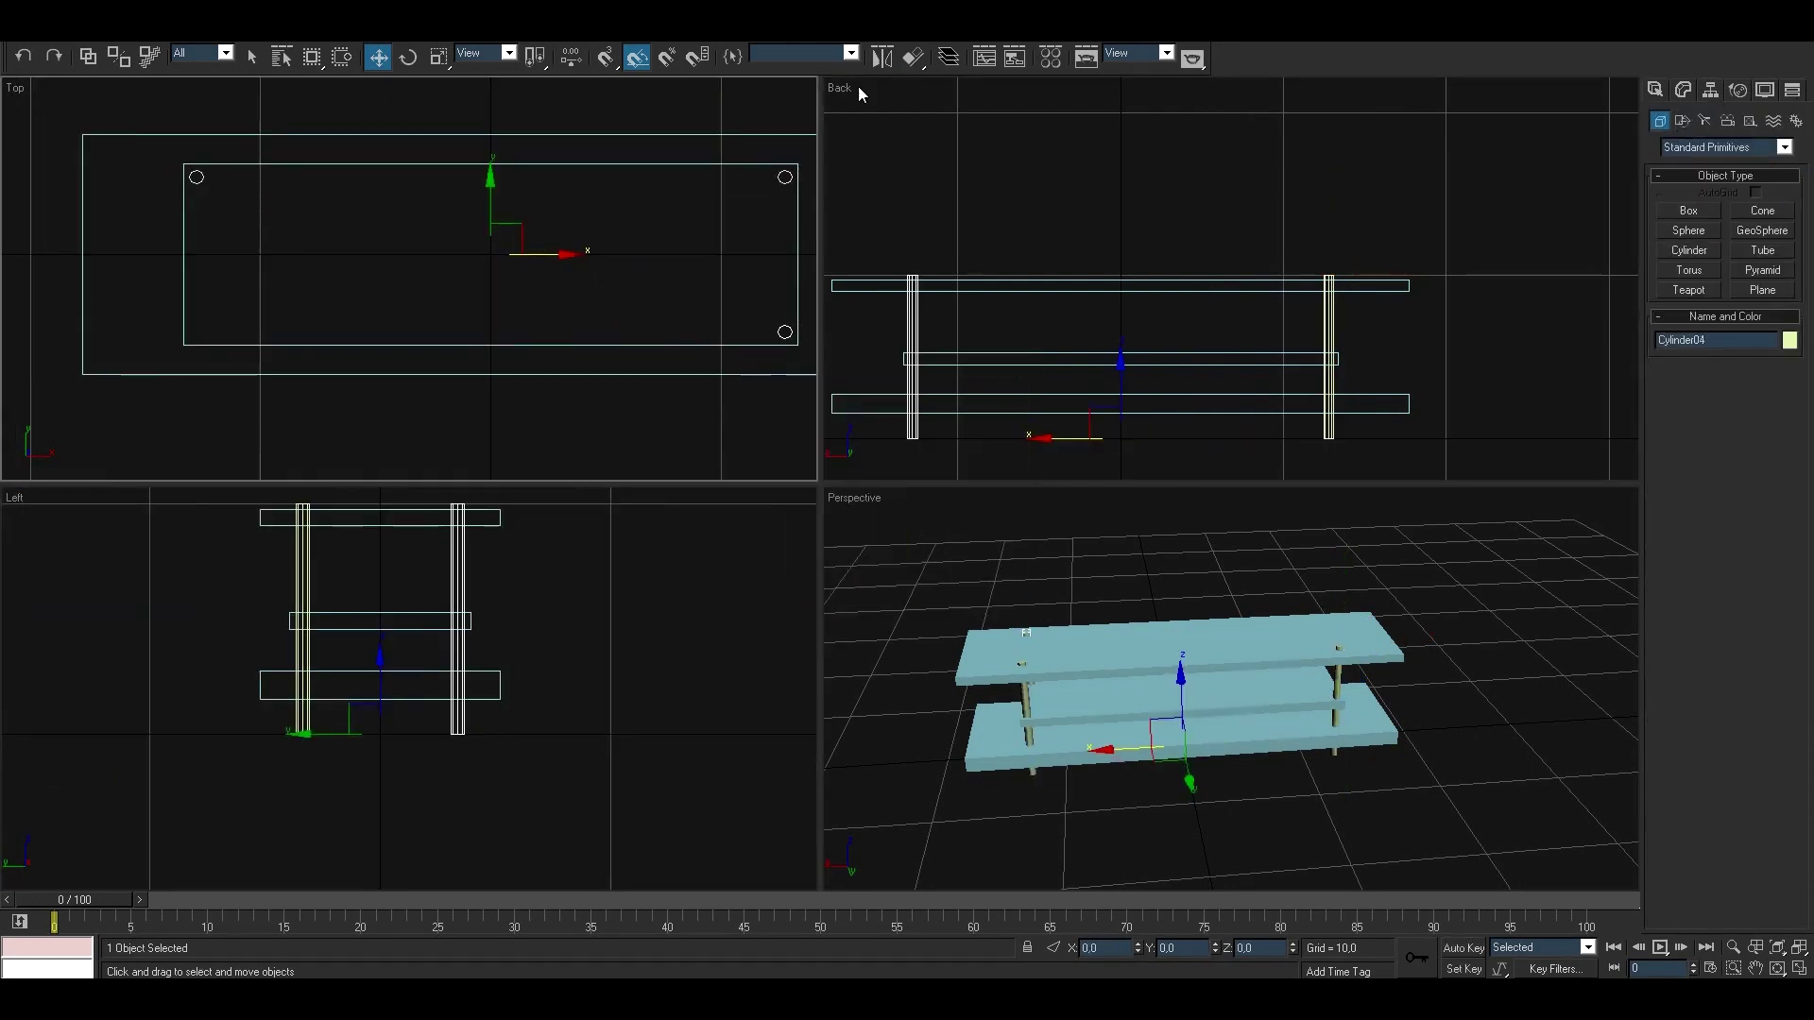
Step: Convert the bottom shelf to Editable Poly and narrow it along X
right_click(1157, 653)
click(1332, 810)
key(r)
drag(453, 264, 494, 243)
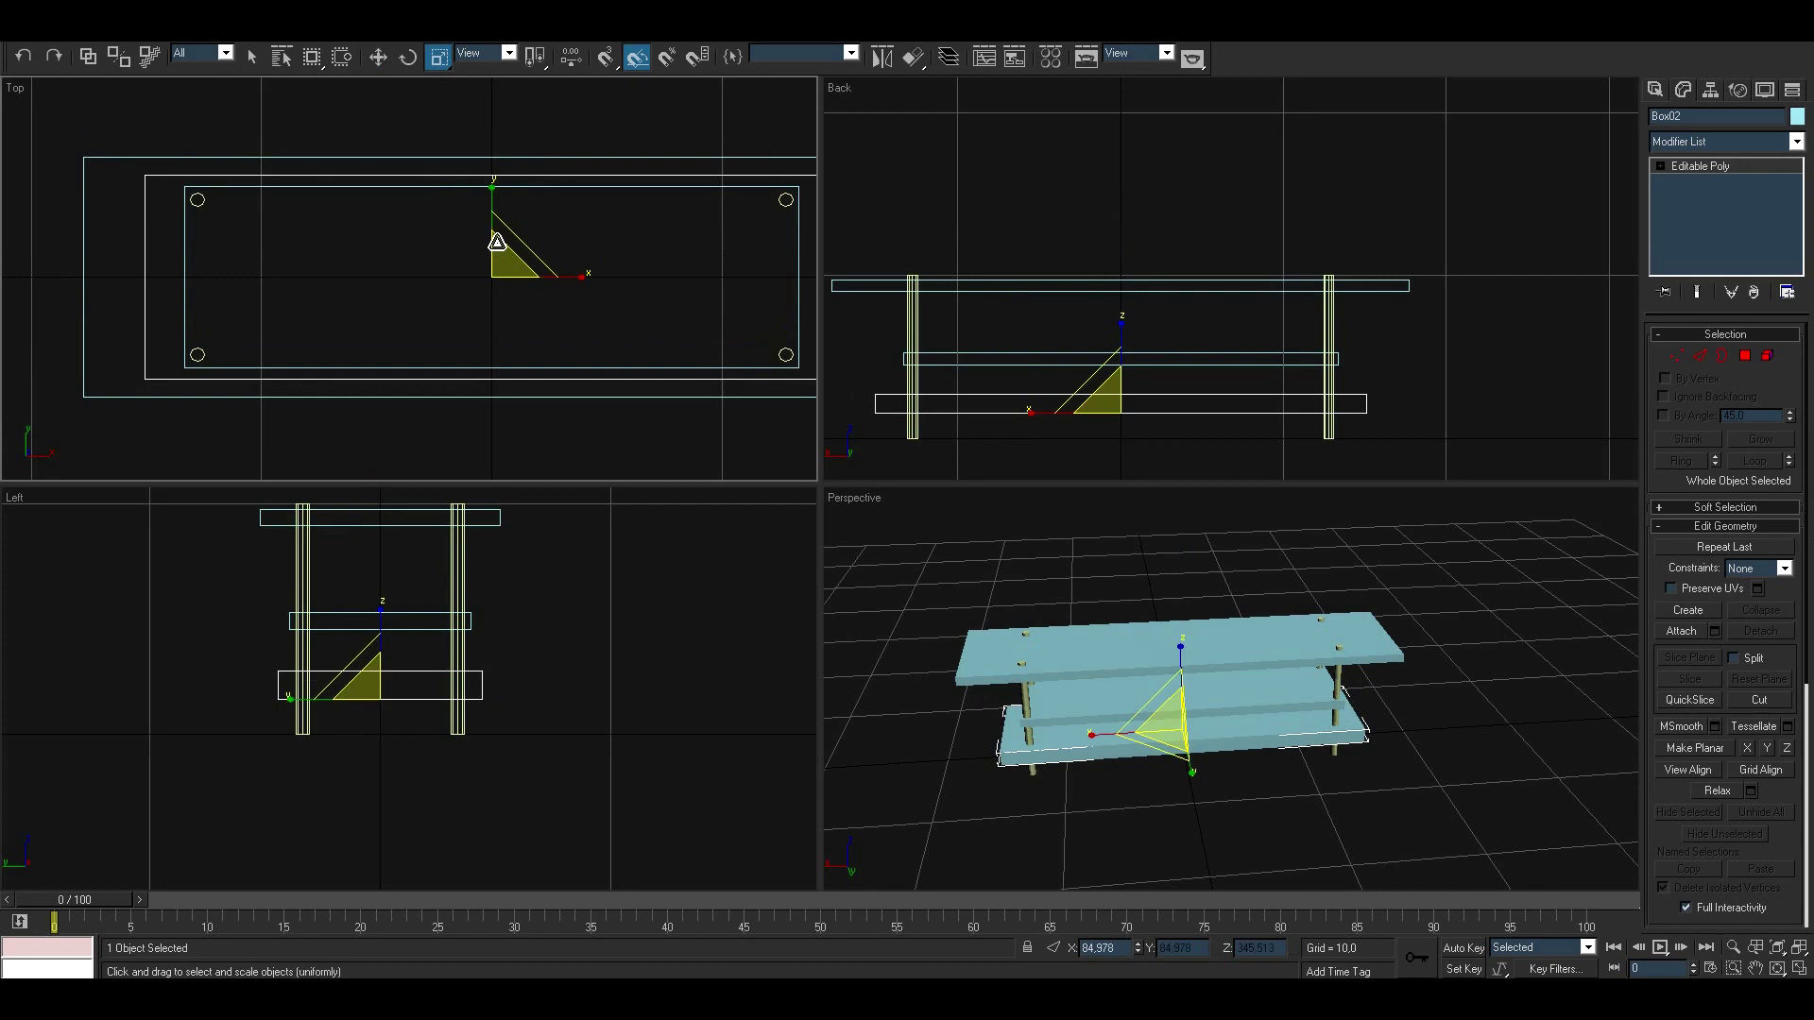
Step: Attach all shelves and legs into one object via Attach List > All
right_click(1132, 327)
click(1715, 630)
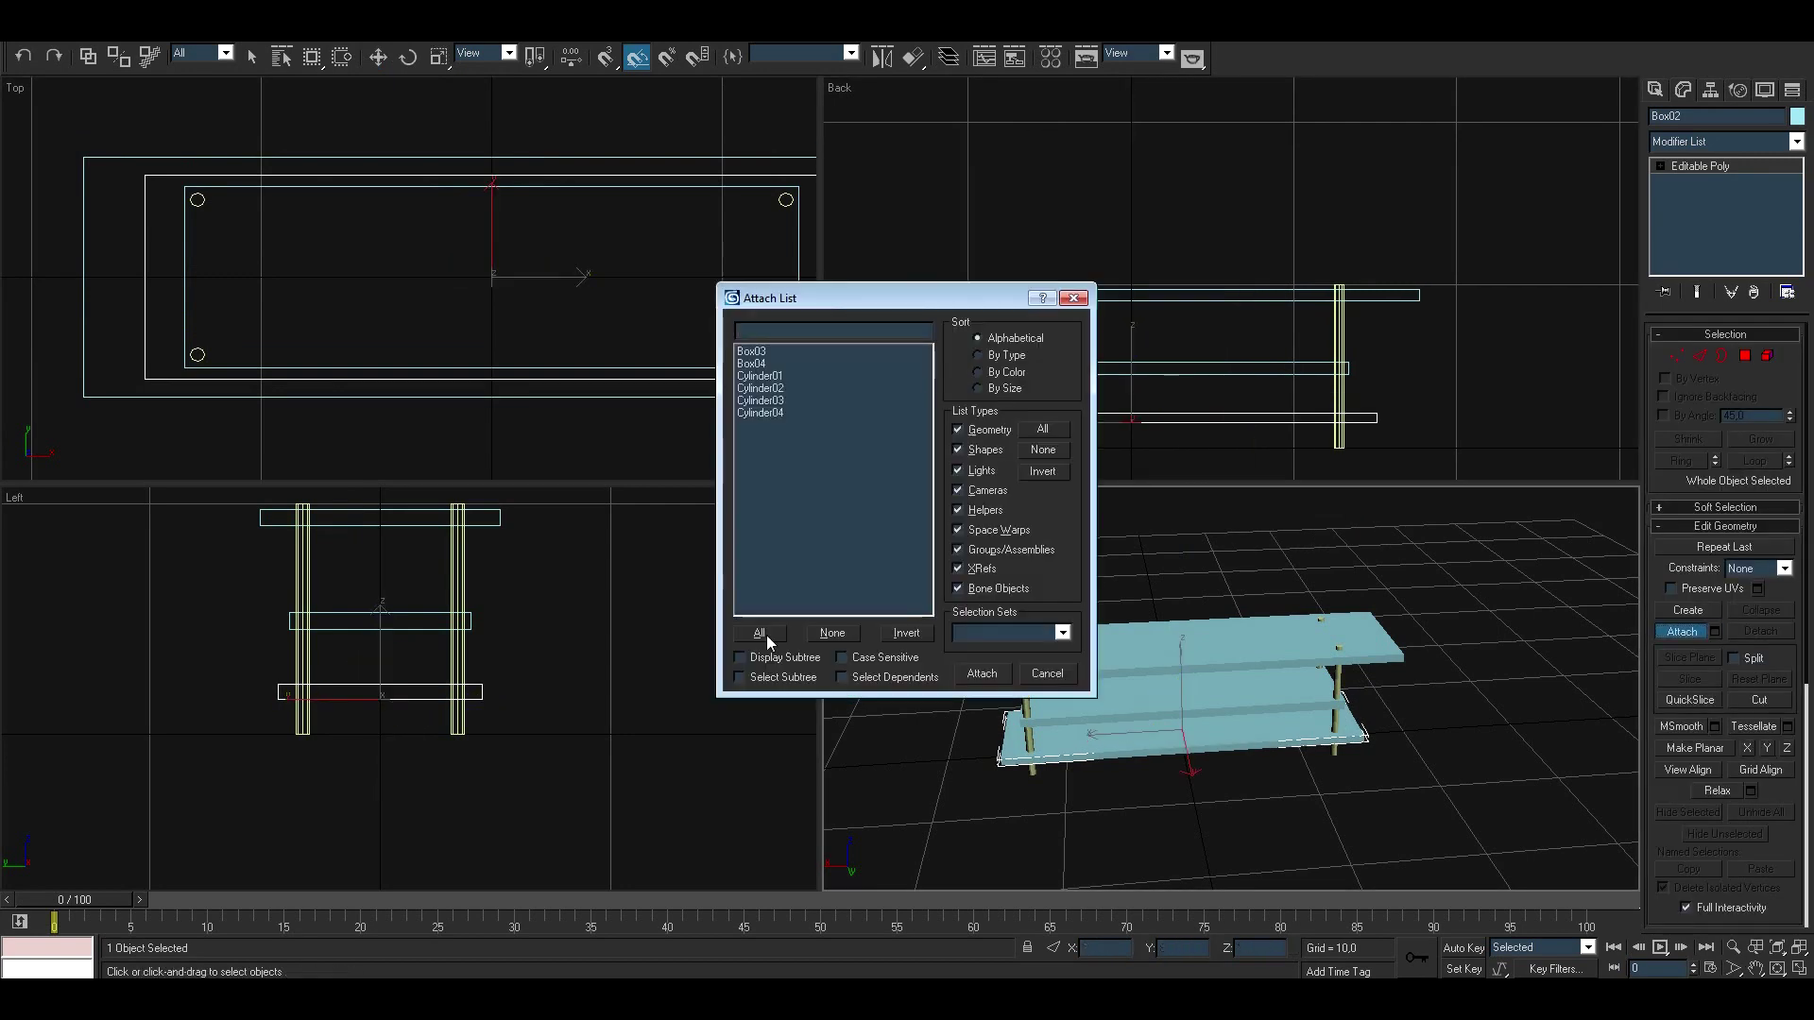
click(911, 627)
Step: Unhide the room, then shrink the merged shelf unit and place it in a corner
right_click(1228, 610)
click(1209, 526)
scroll(1222, 552, down, 5)
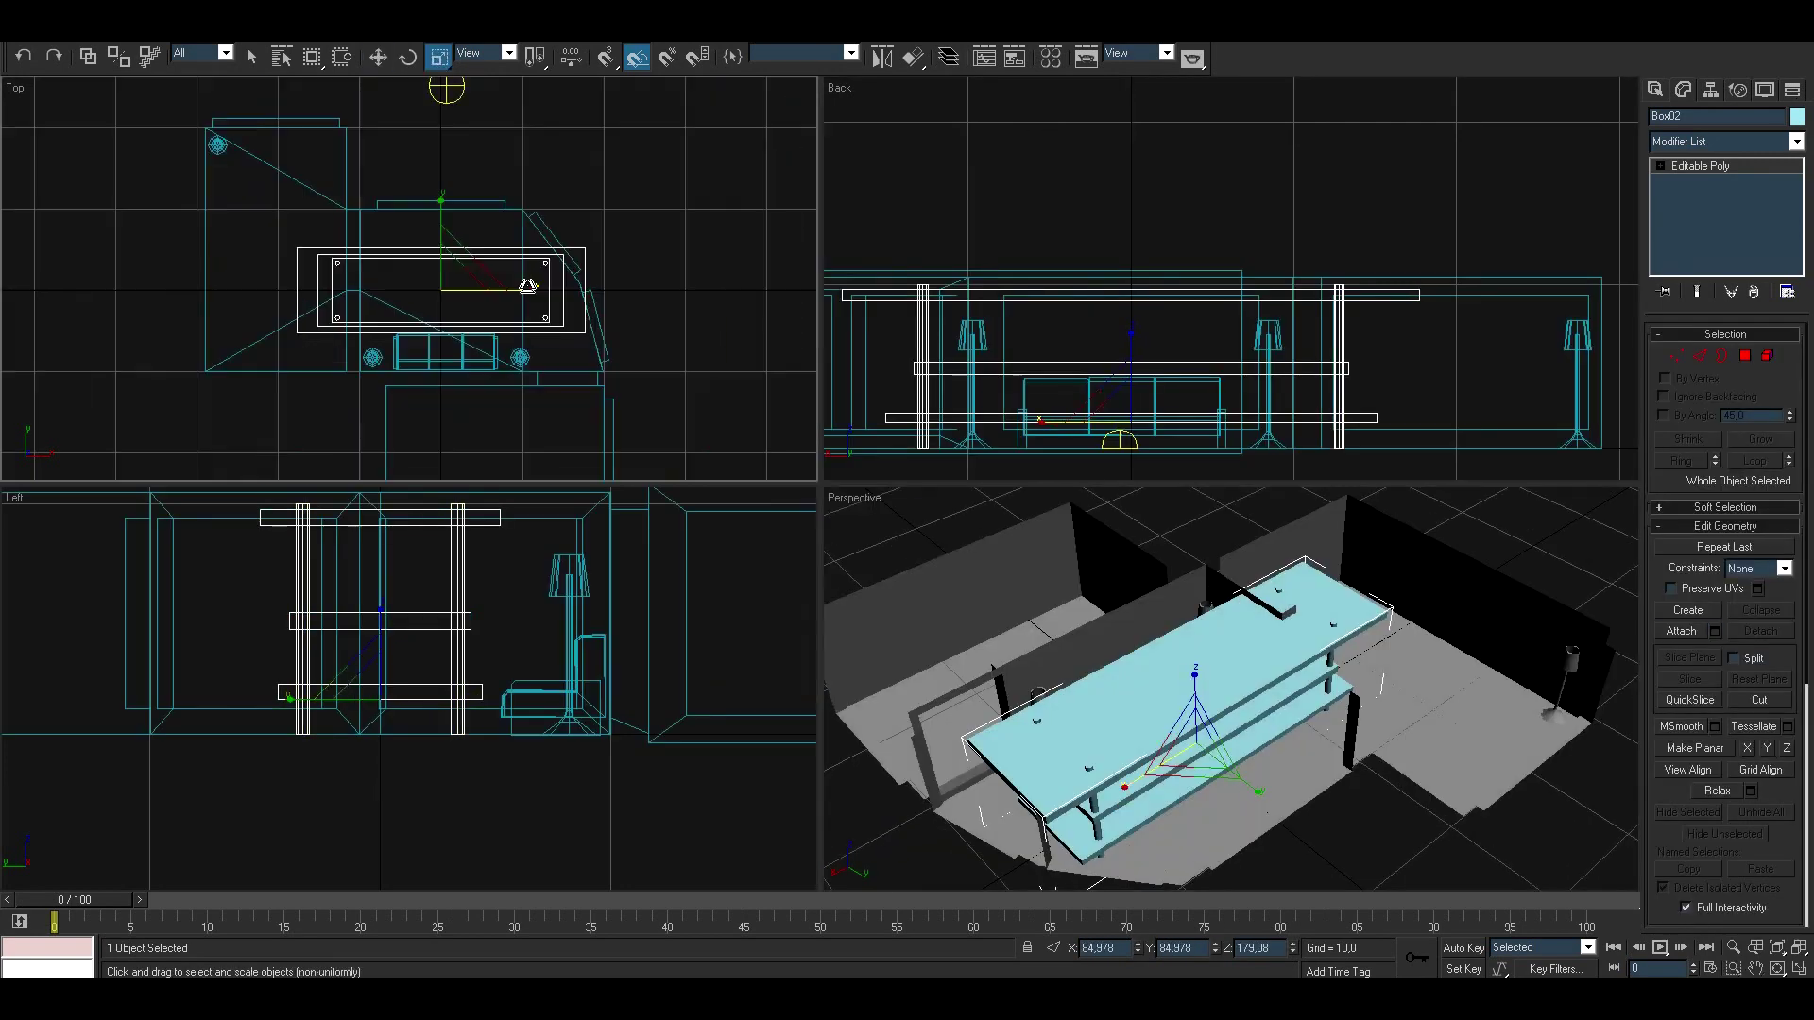
key(r)
mouse_move(445, 292)
mouse_down()
mouse_move(406, 312)
mouse_move(284, 133)
mouse_up()
key(w)
key(r)
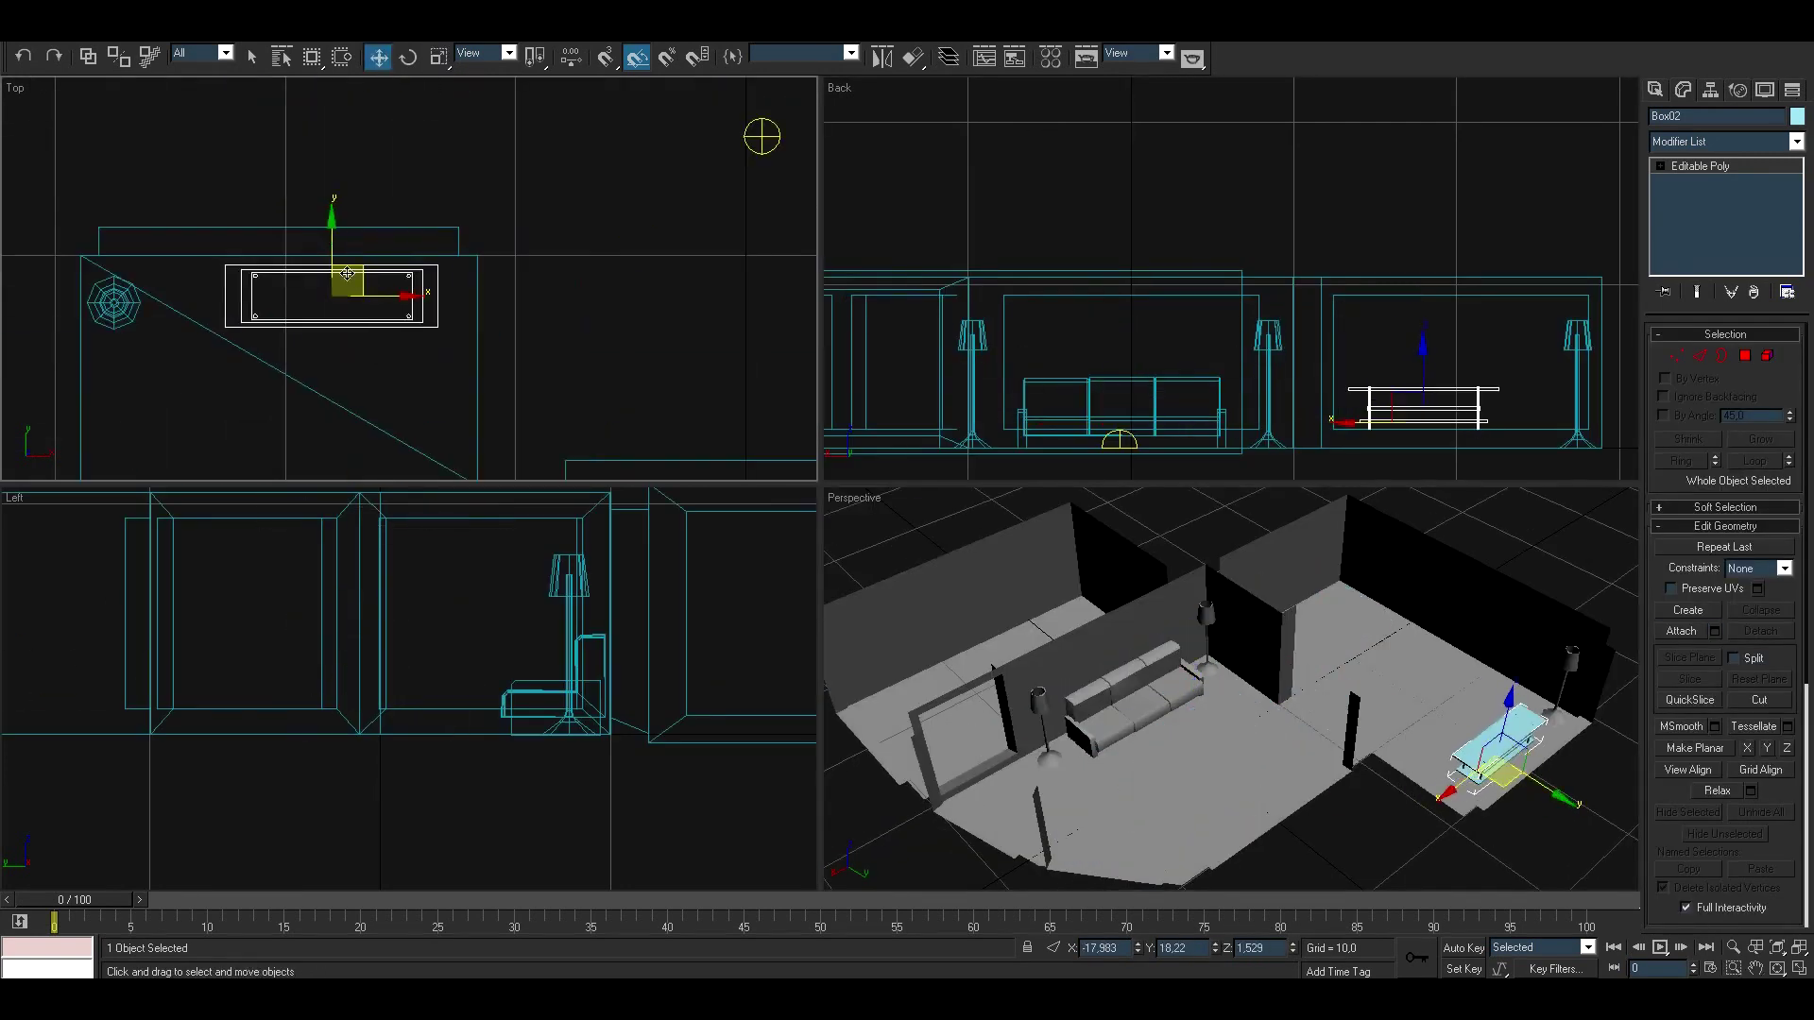
scroll(1474, 406, up, 3)
scroll(1353, 445, up, 3)
scroll(1352, 445, up, 3)
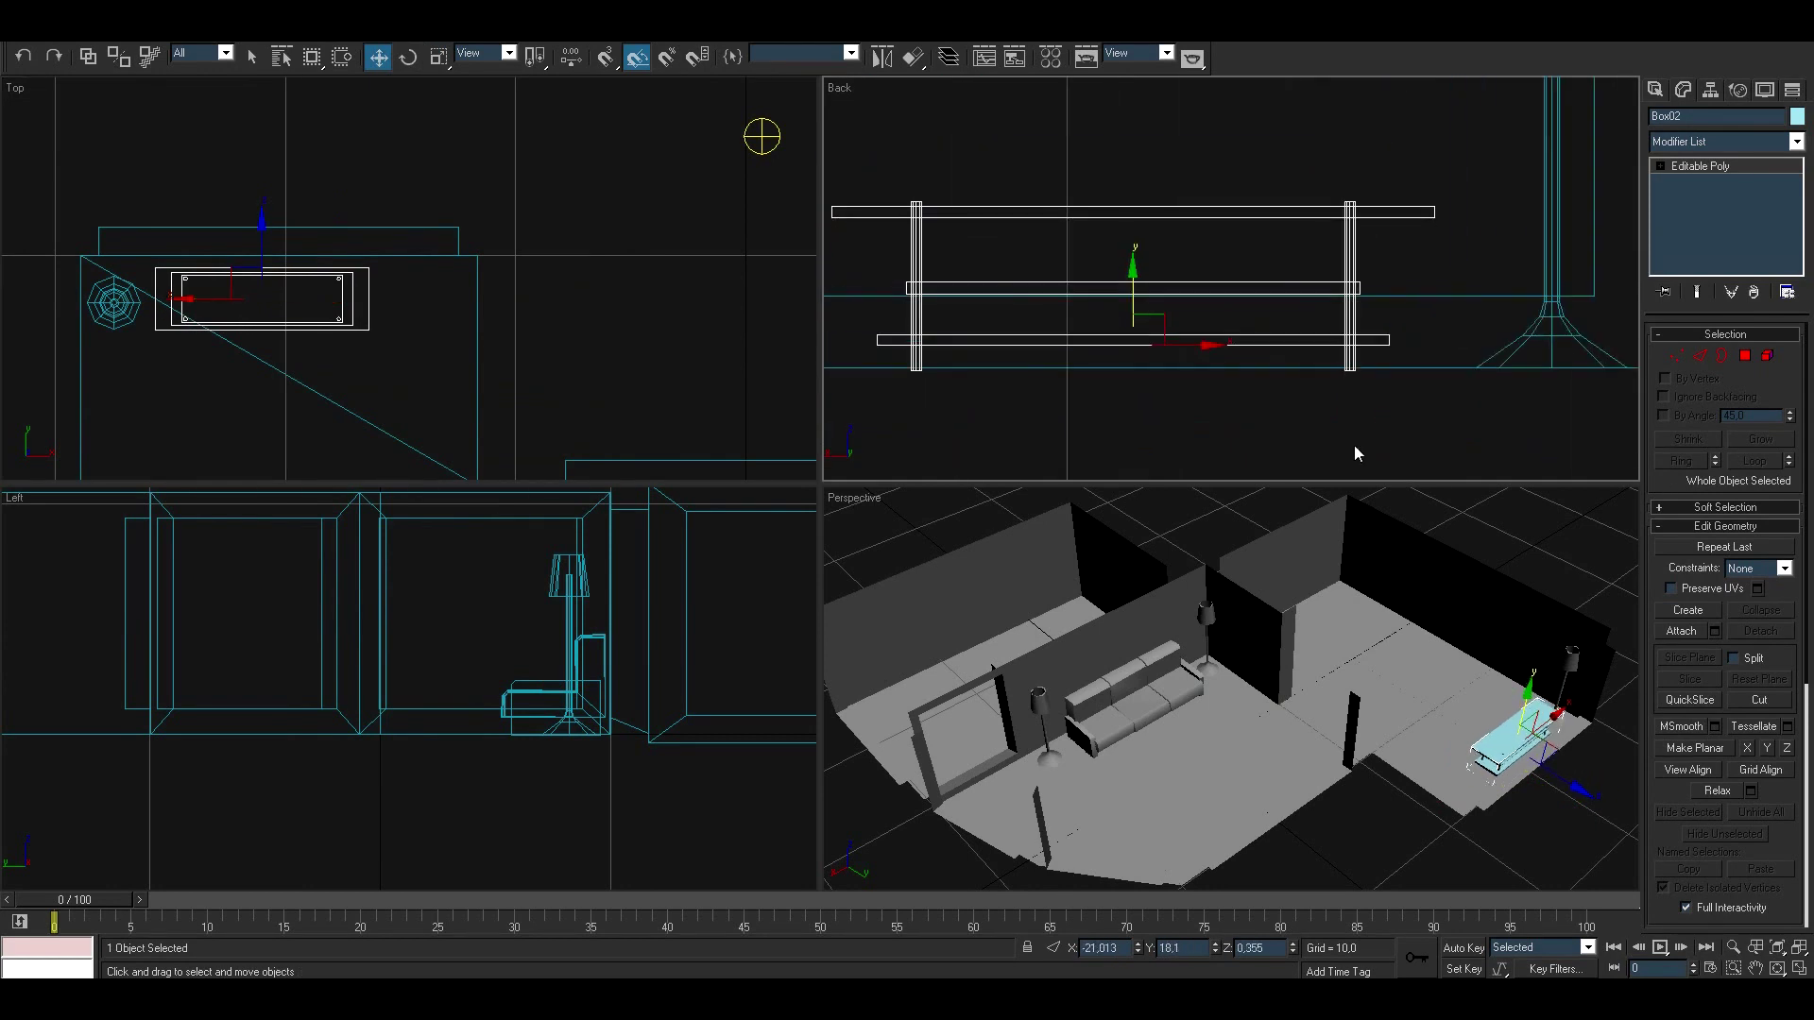
click(1353, 445)
mouse_move(1275, 605)
alt+middle_down()
mouse_move(1464, 593)
mouse_move(1228, 661)
alt+middle_up()
Step: Clone the selected sofa elements into a new separate object, Object02
click(1151, 690)
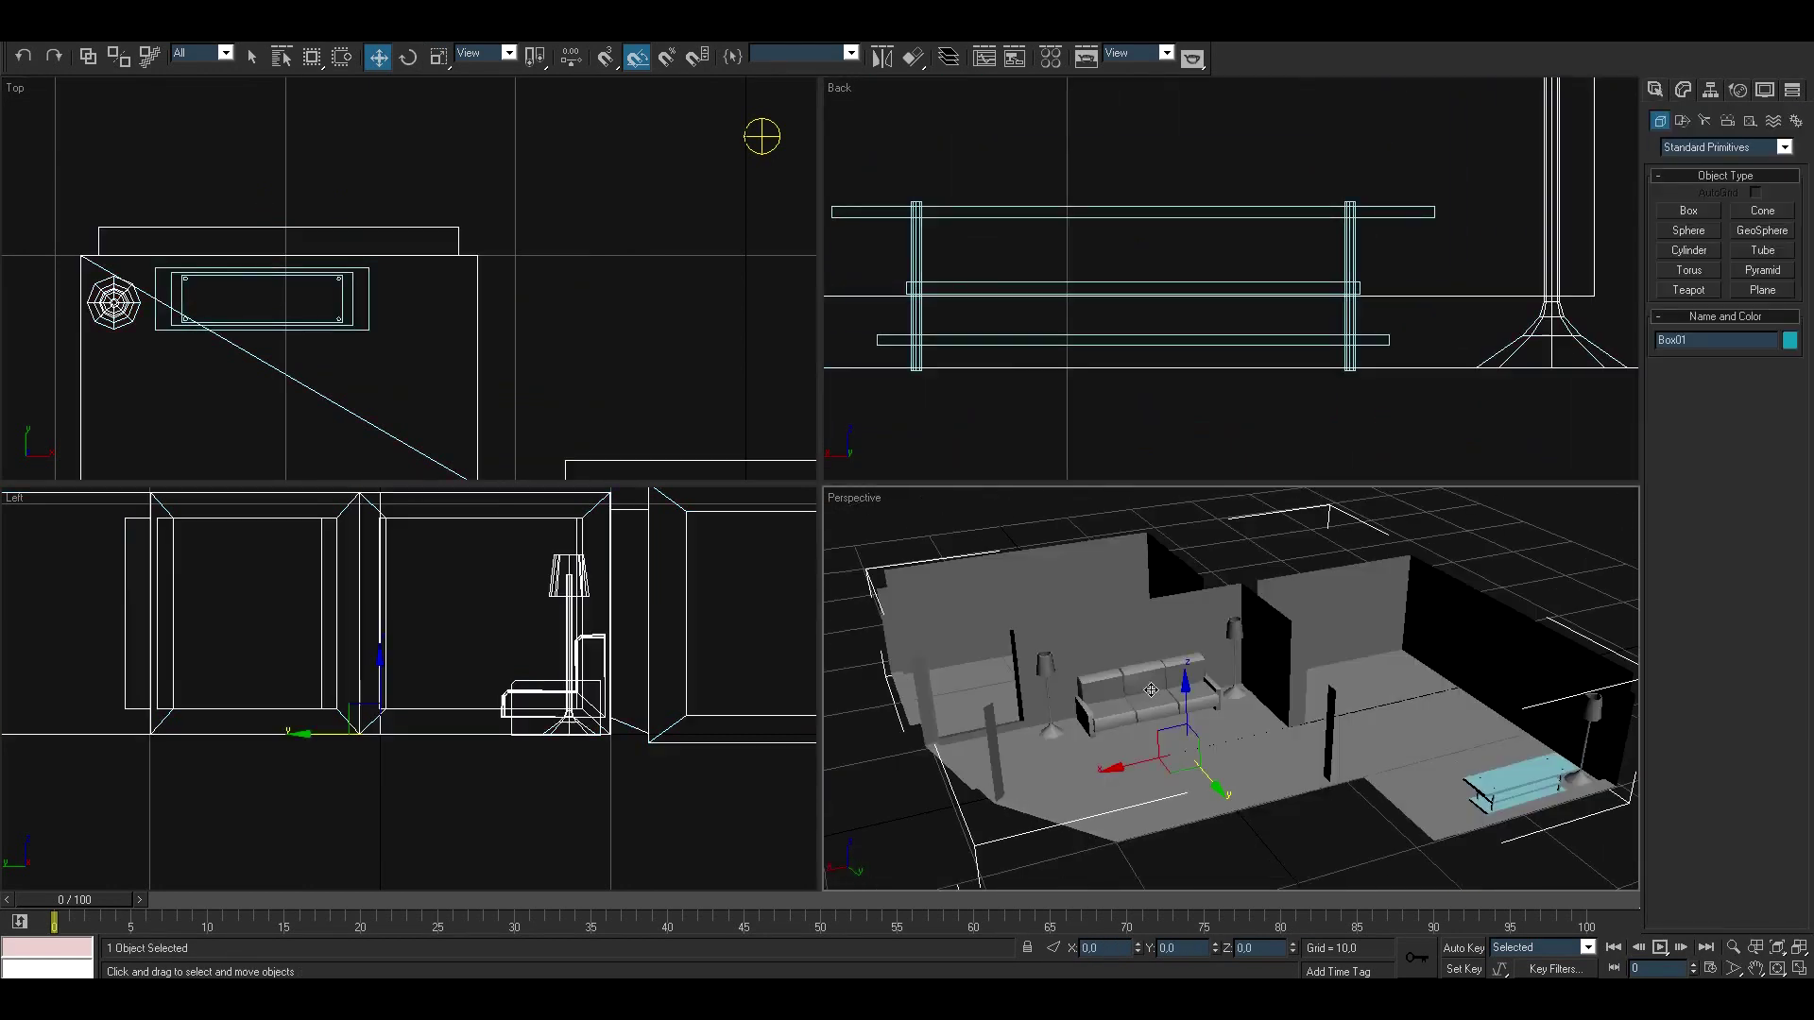
key(6)
key(6)
key(5)
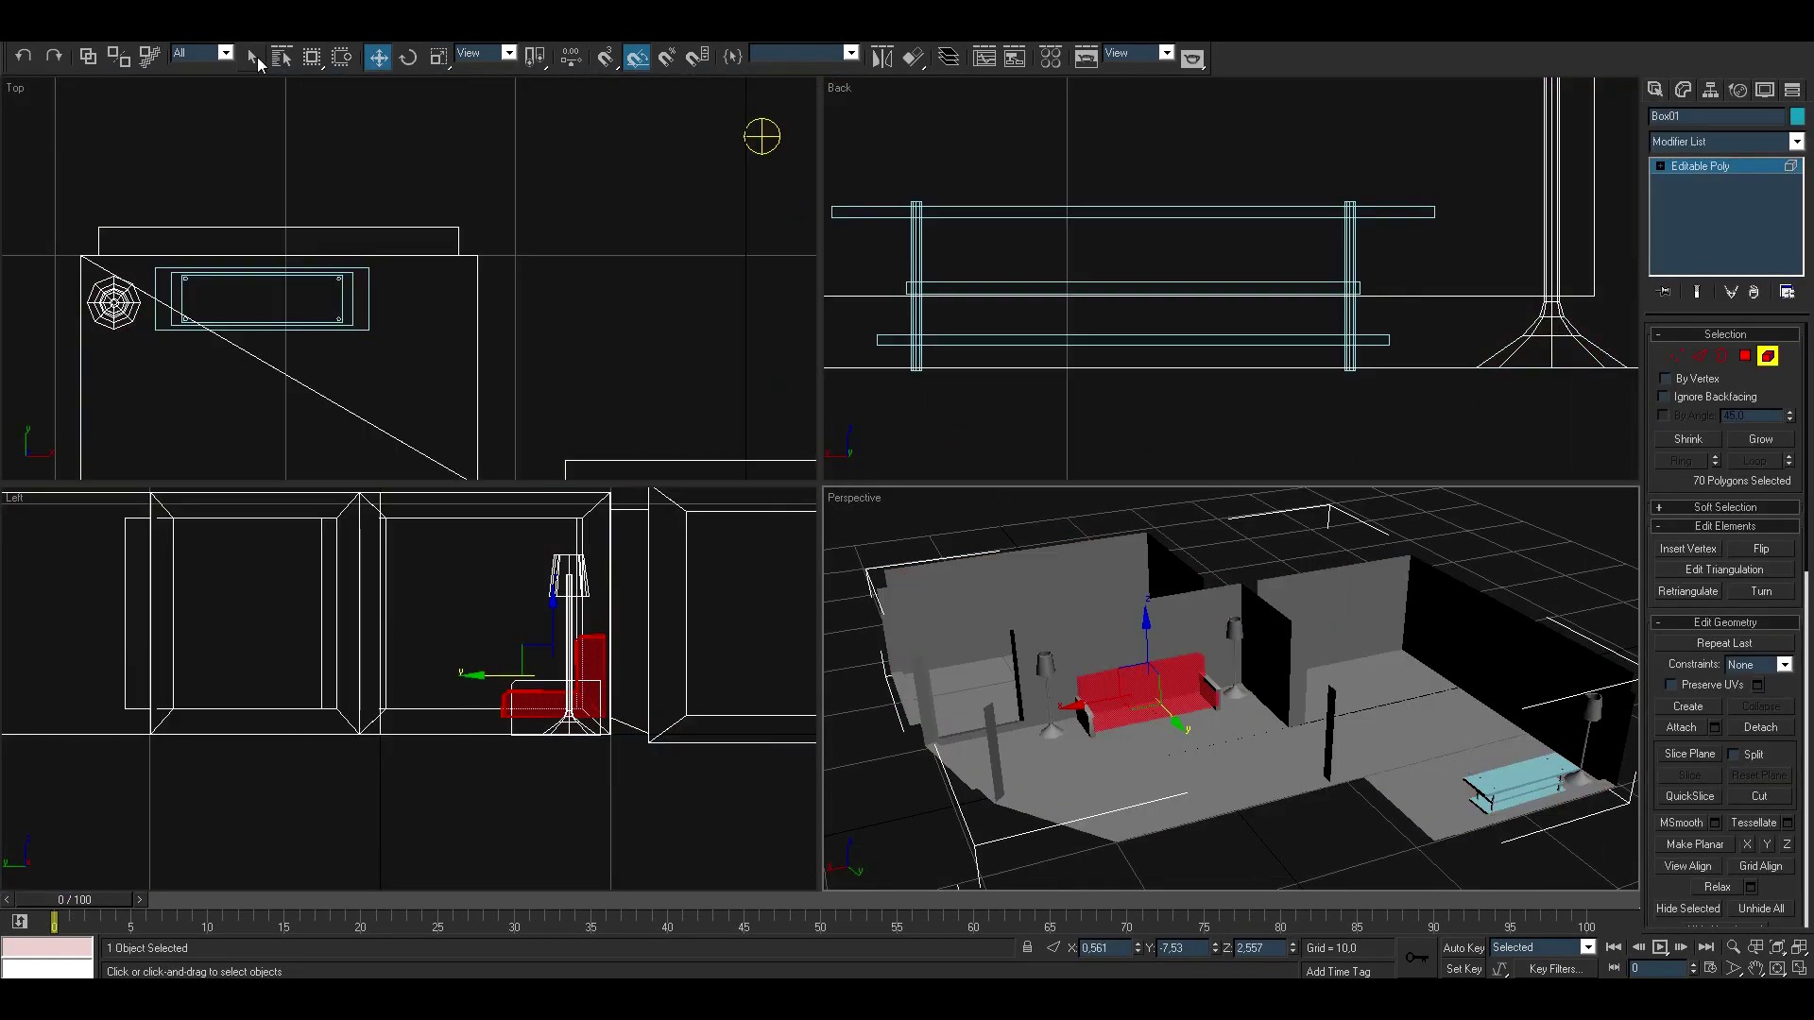
scroll(664, 202, up, 3)
shift+drag(535, 240, 534, 274)
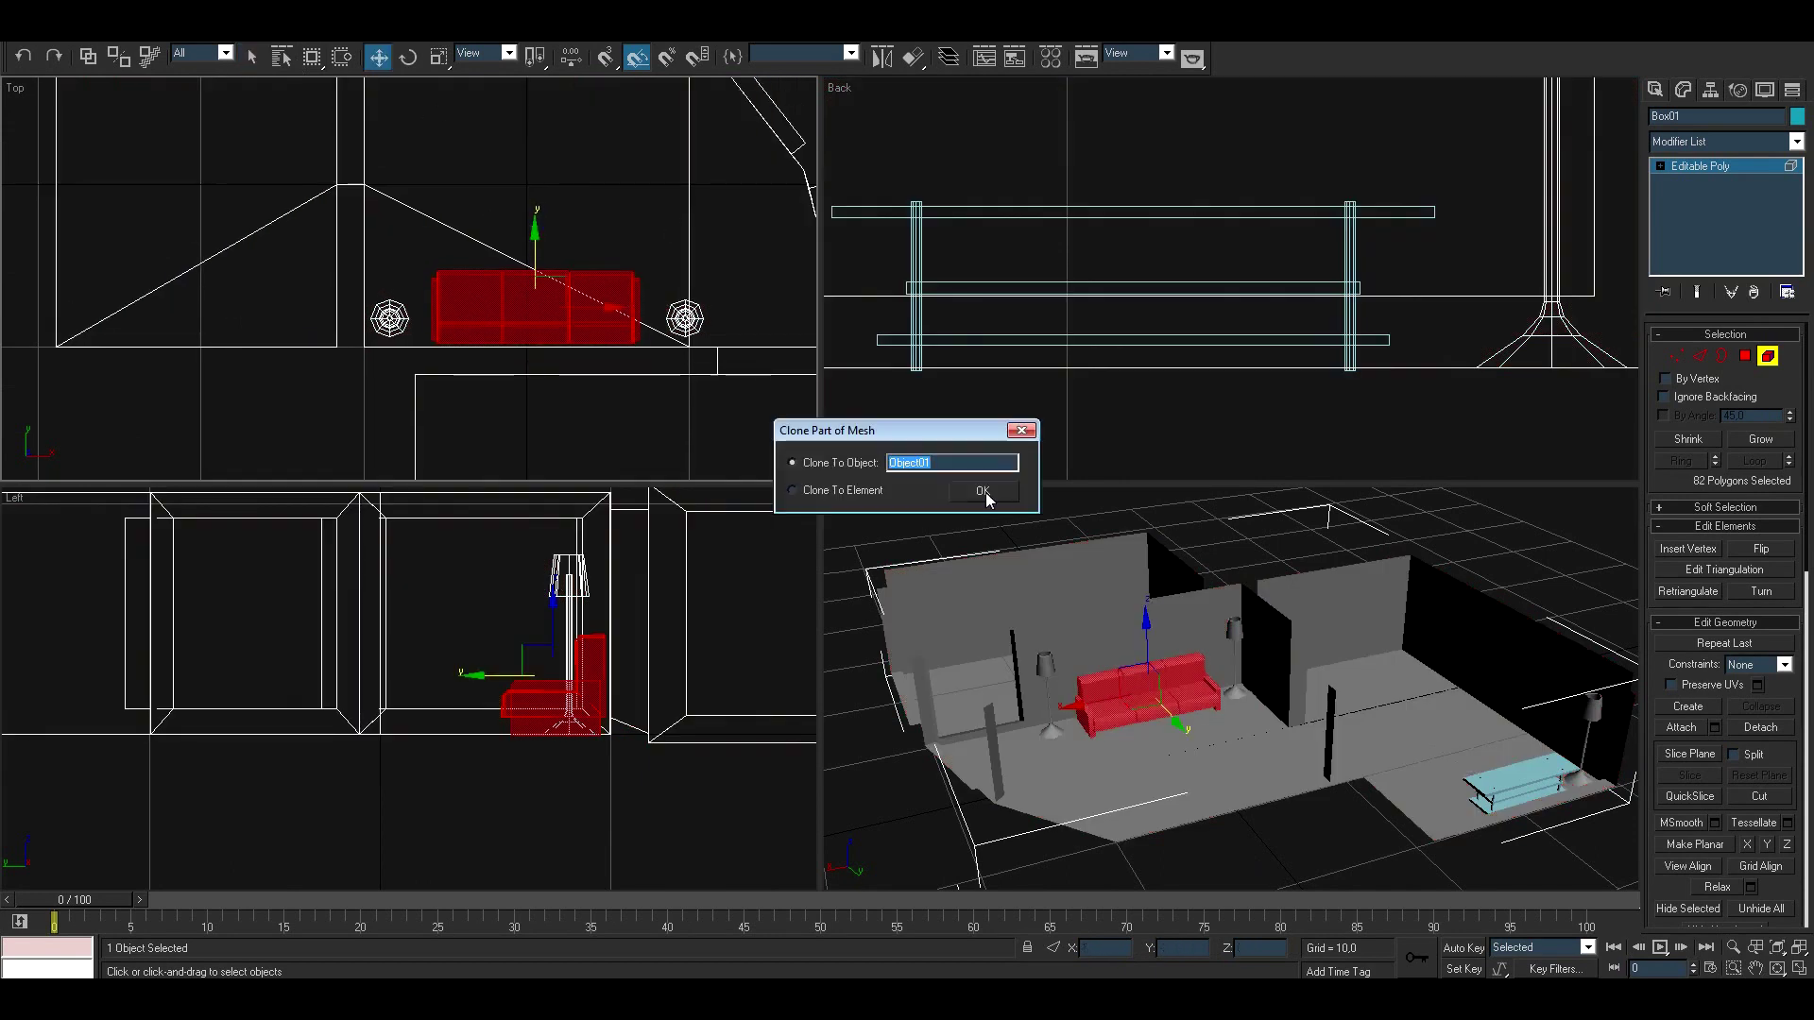
click(983, 492)
scroll(445, 303, up, 3)
click(546, 303)
Step: Delete the copy's middle and right sections so only one sofa end remains
click(1767, 359)
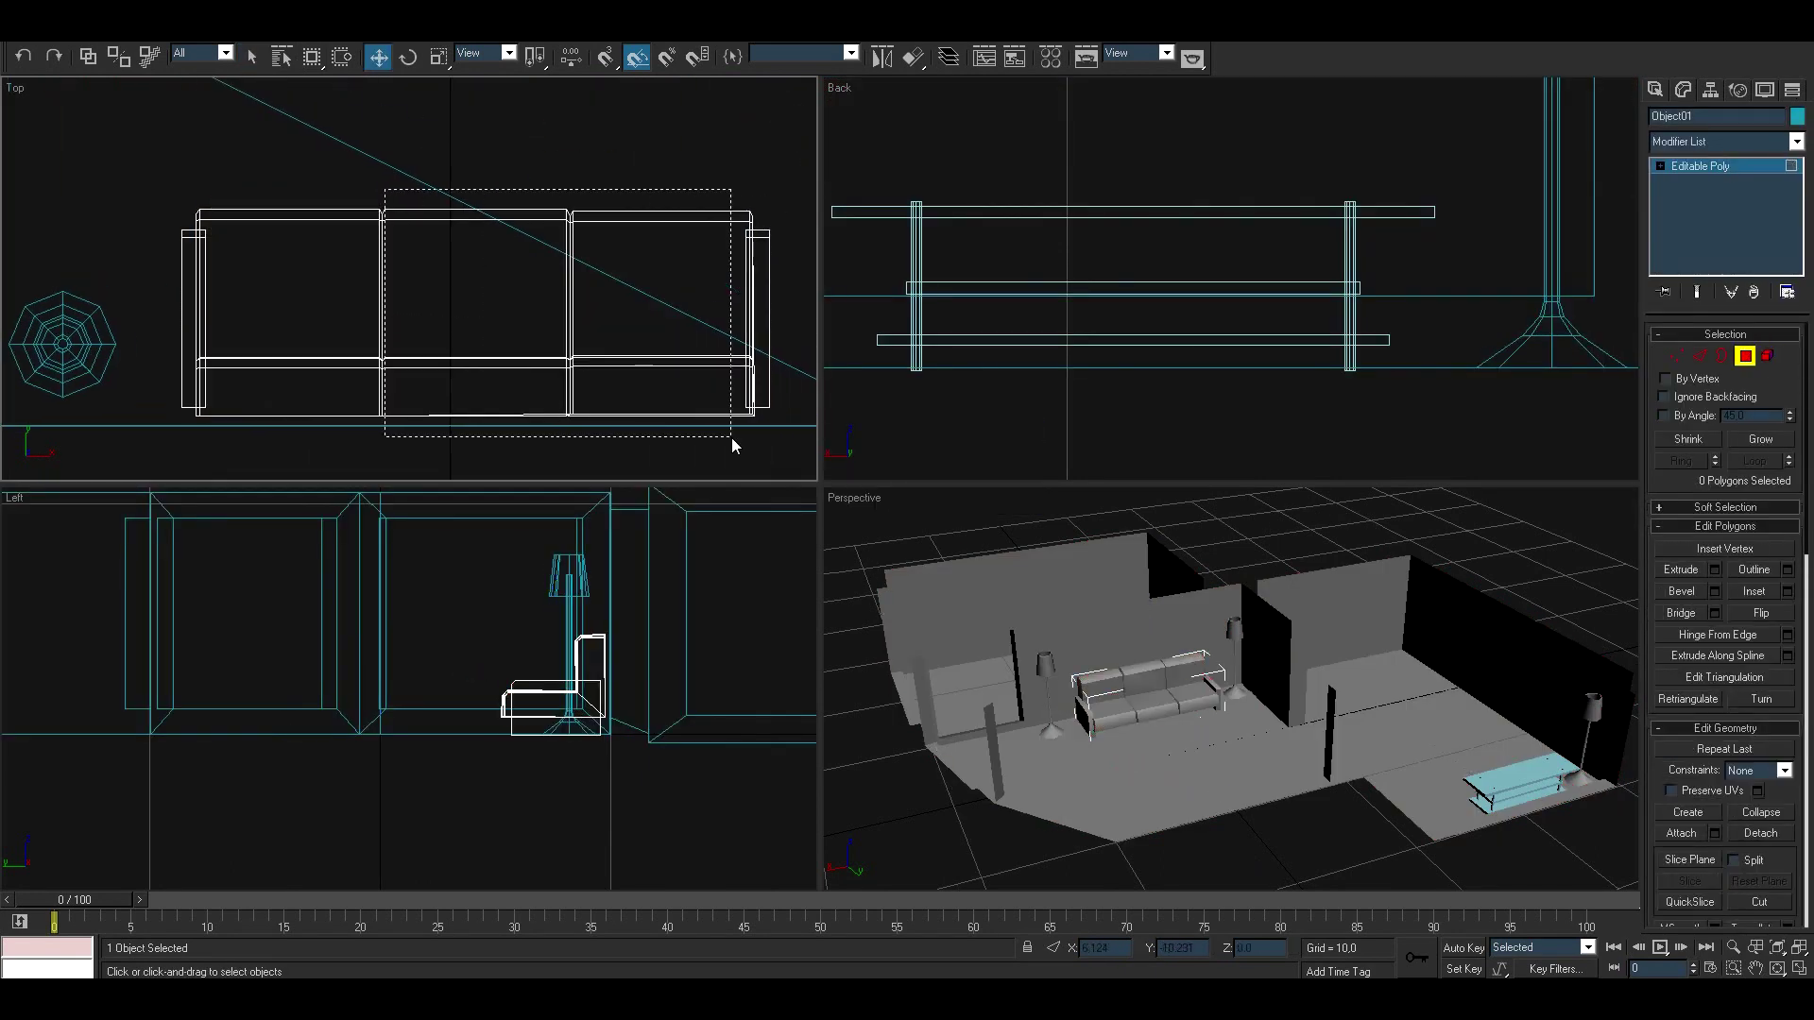
drag(731, 438, 727, 439)
scroll(512, 195, up, 4)
scroll(434, 387, down, 4)
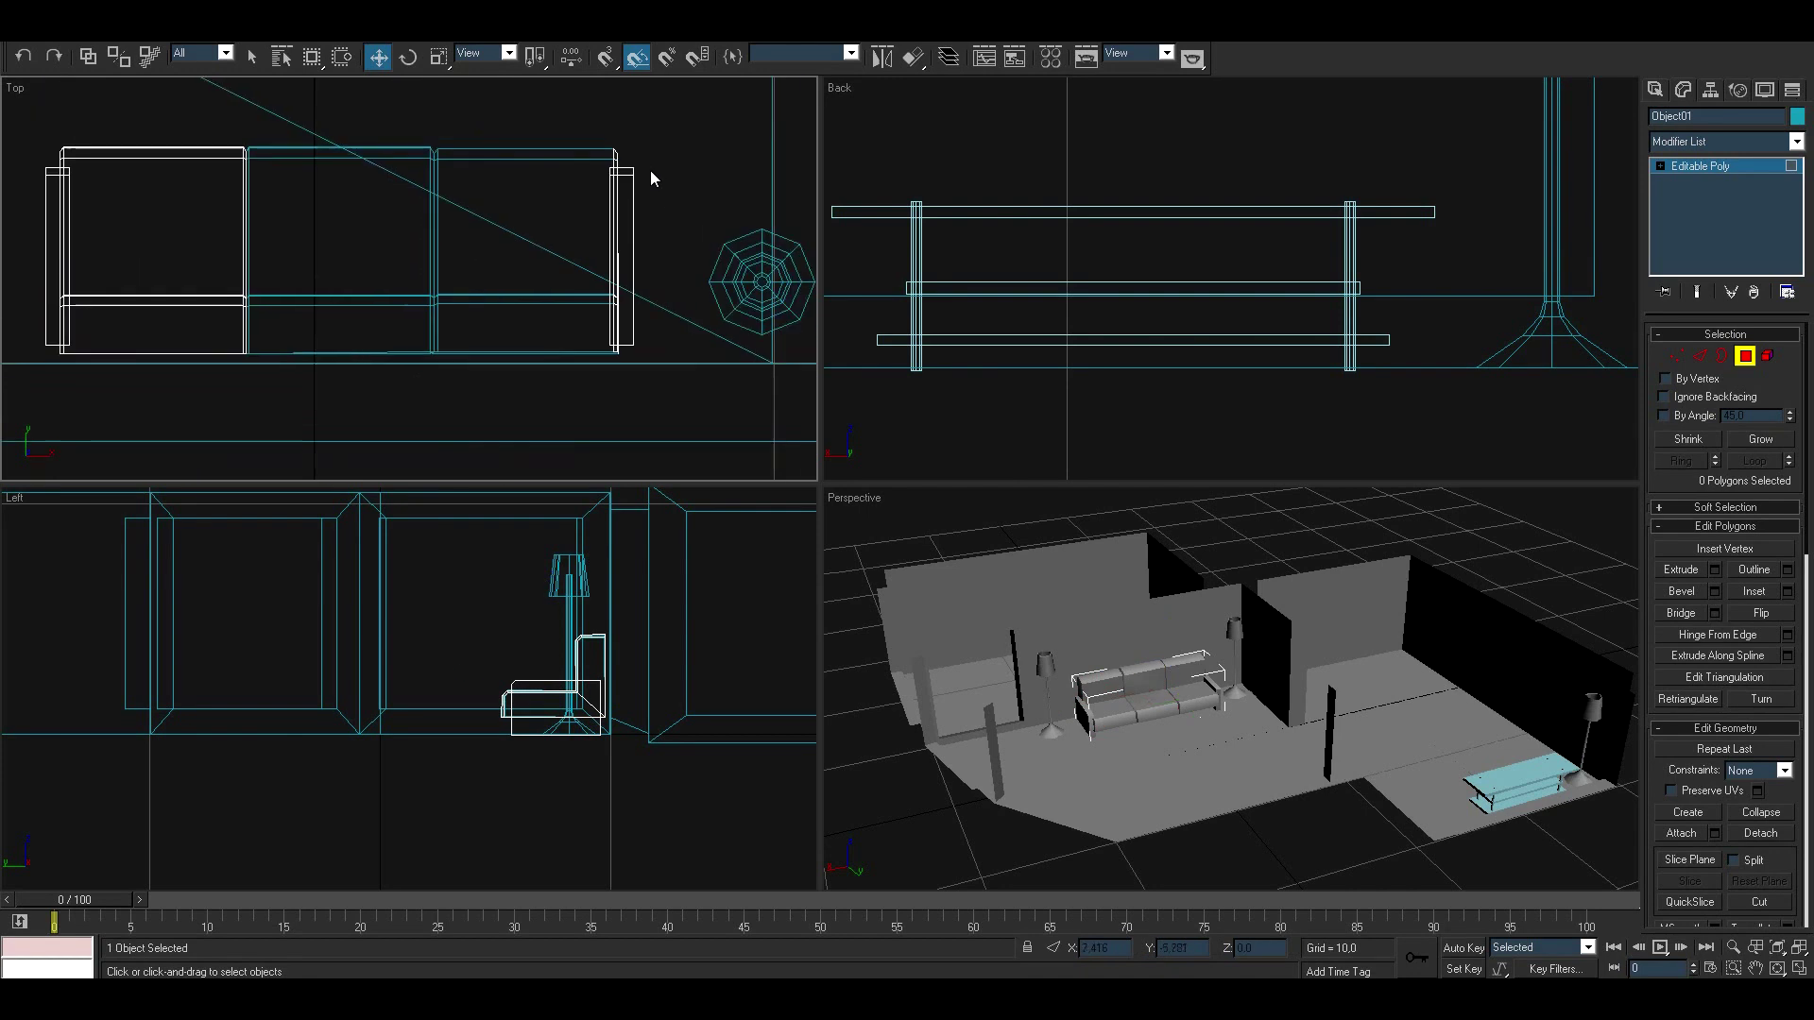
key(5)
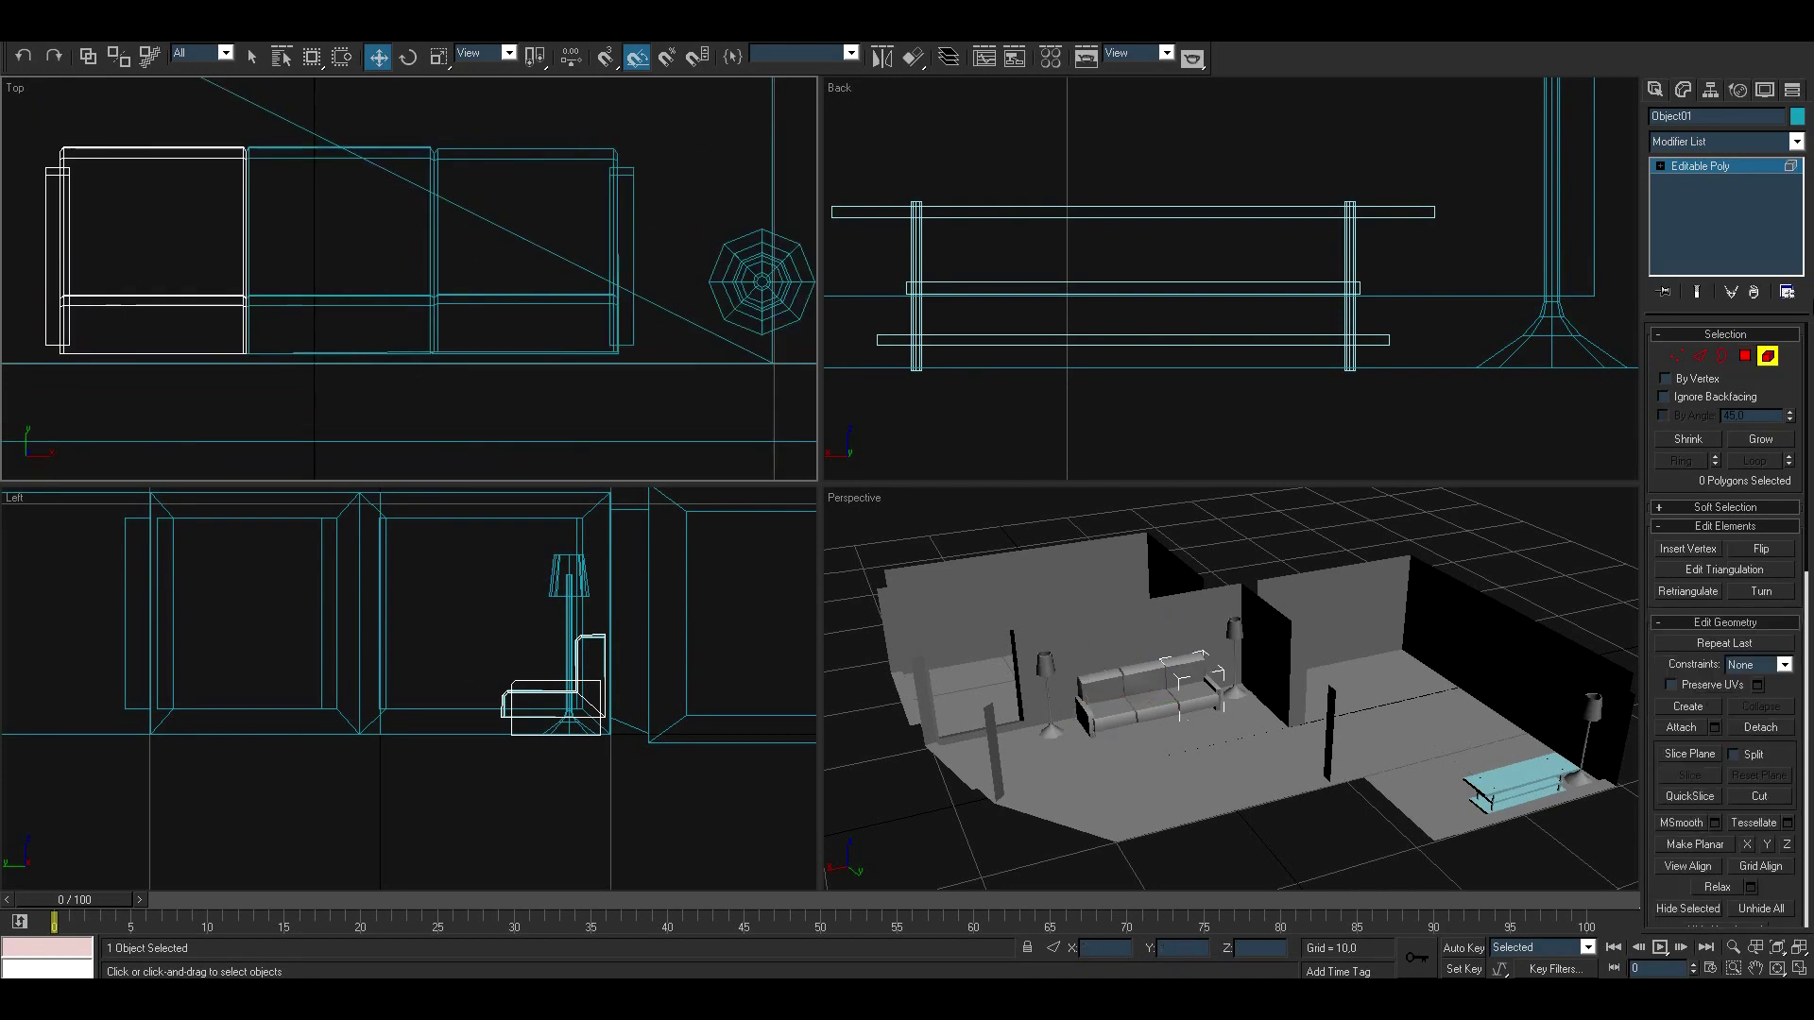
key(2)
click(1654, 90)
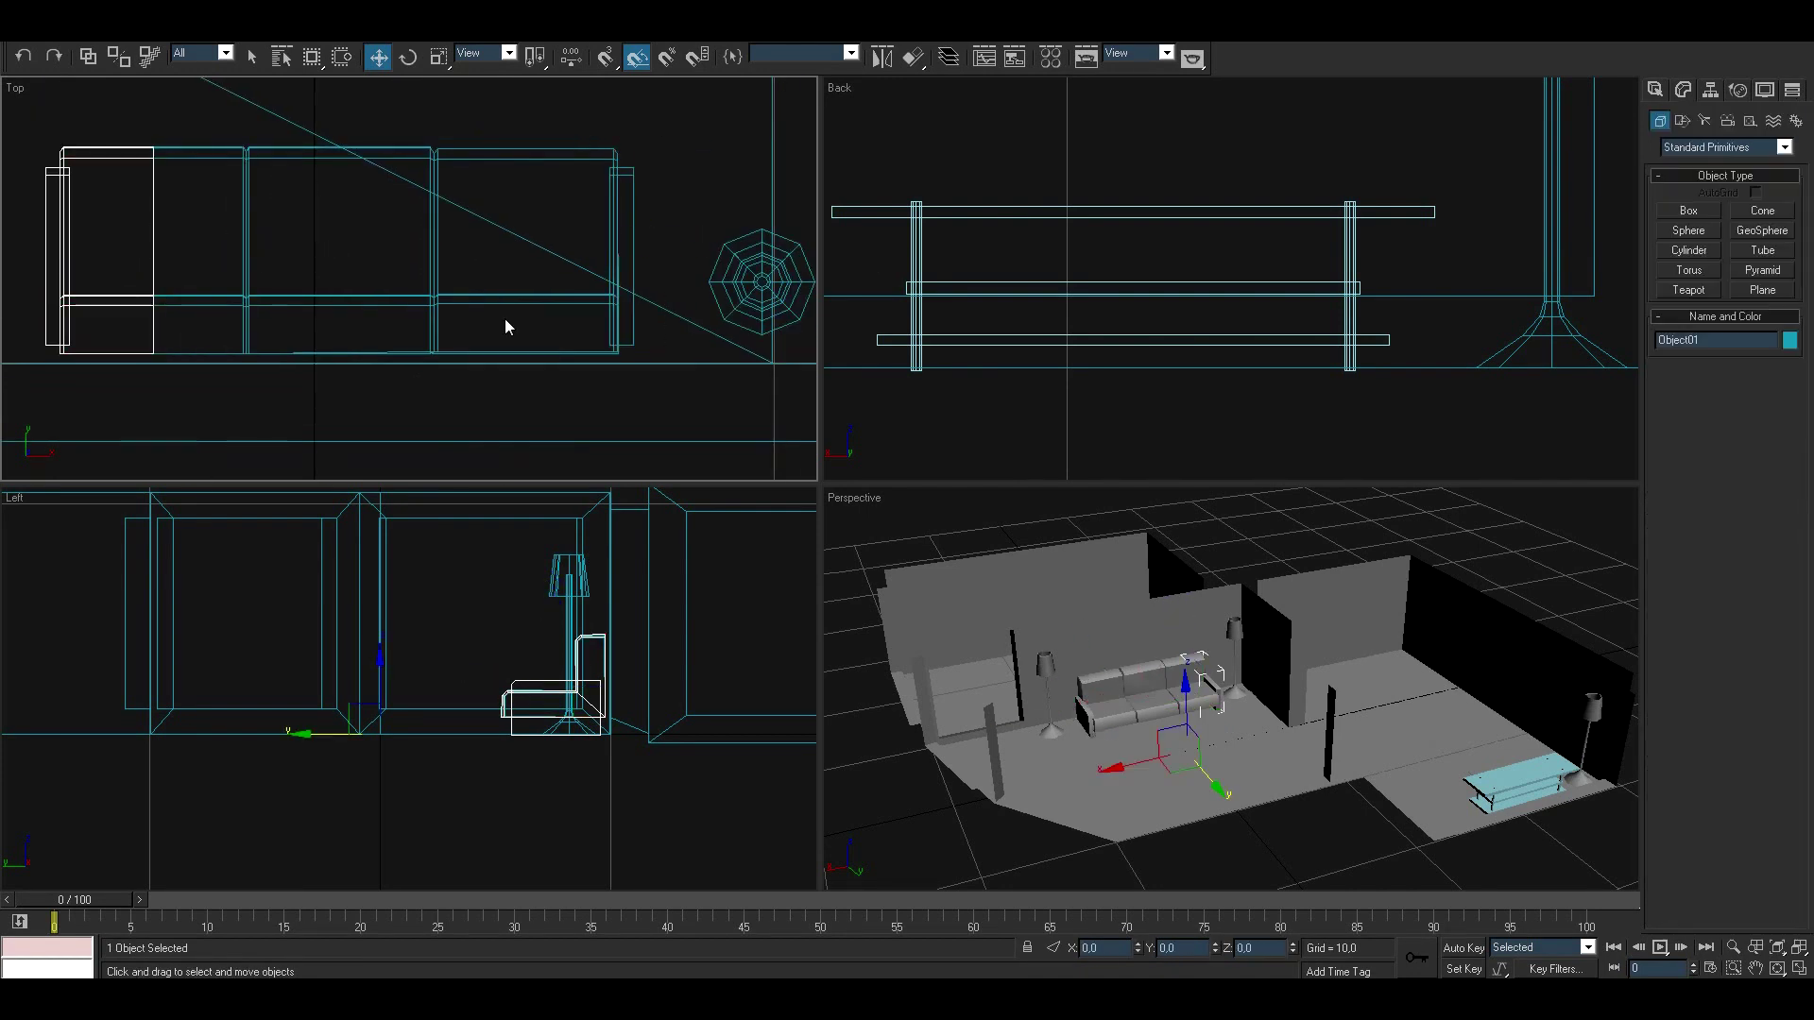
scroll(495, 326, down, 5)
Step: Mirror-copy the sofa end, convert to Editable Poly, attach both halves and isolate them
click(883, 58)
click(865, 586)
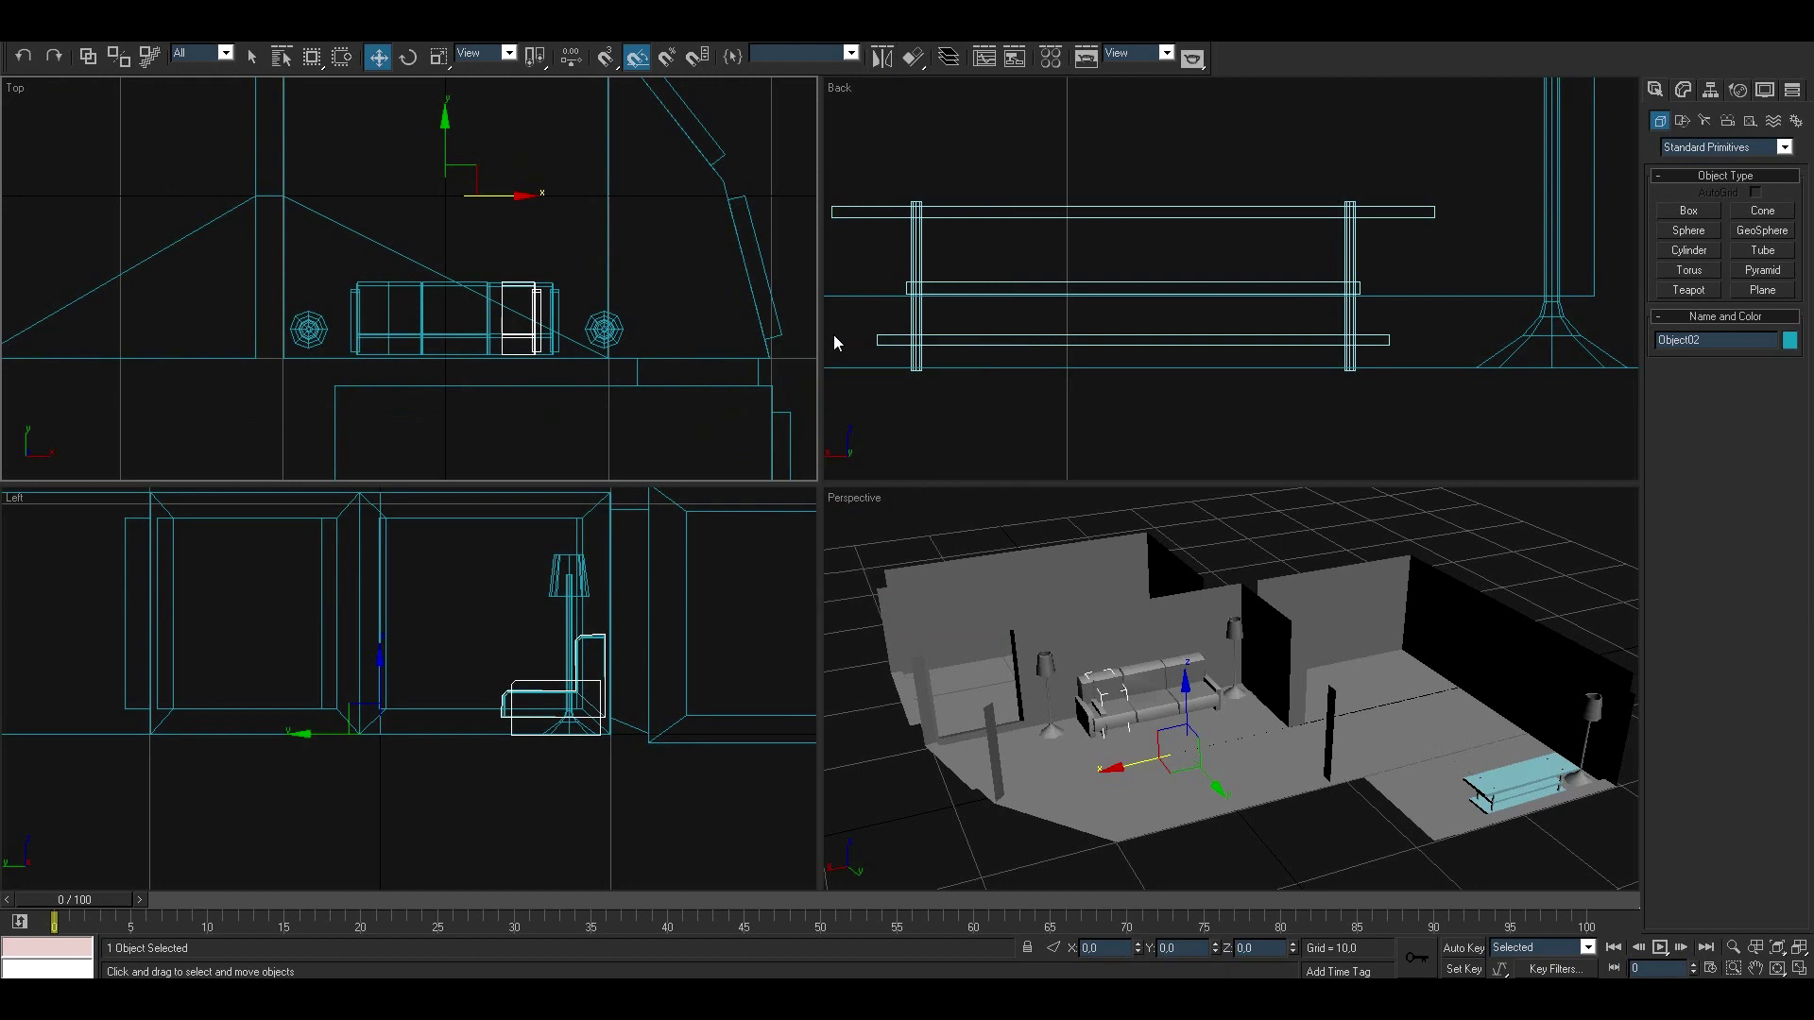
right_click(1093, 682)
click(1153, 856)
click(373, 326)
key(z)
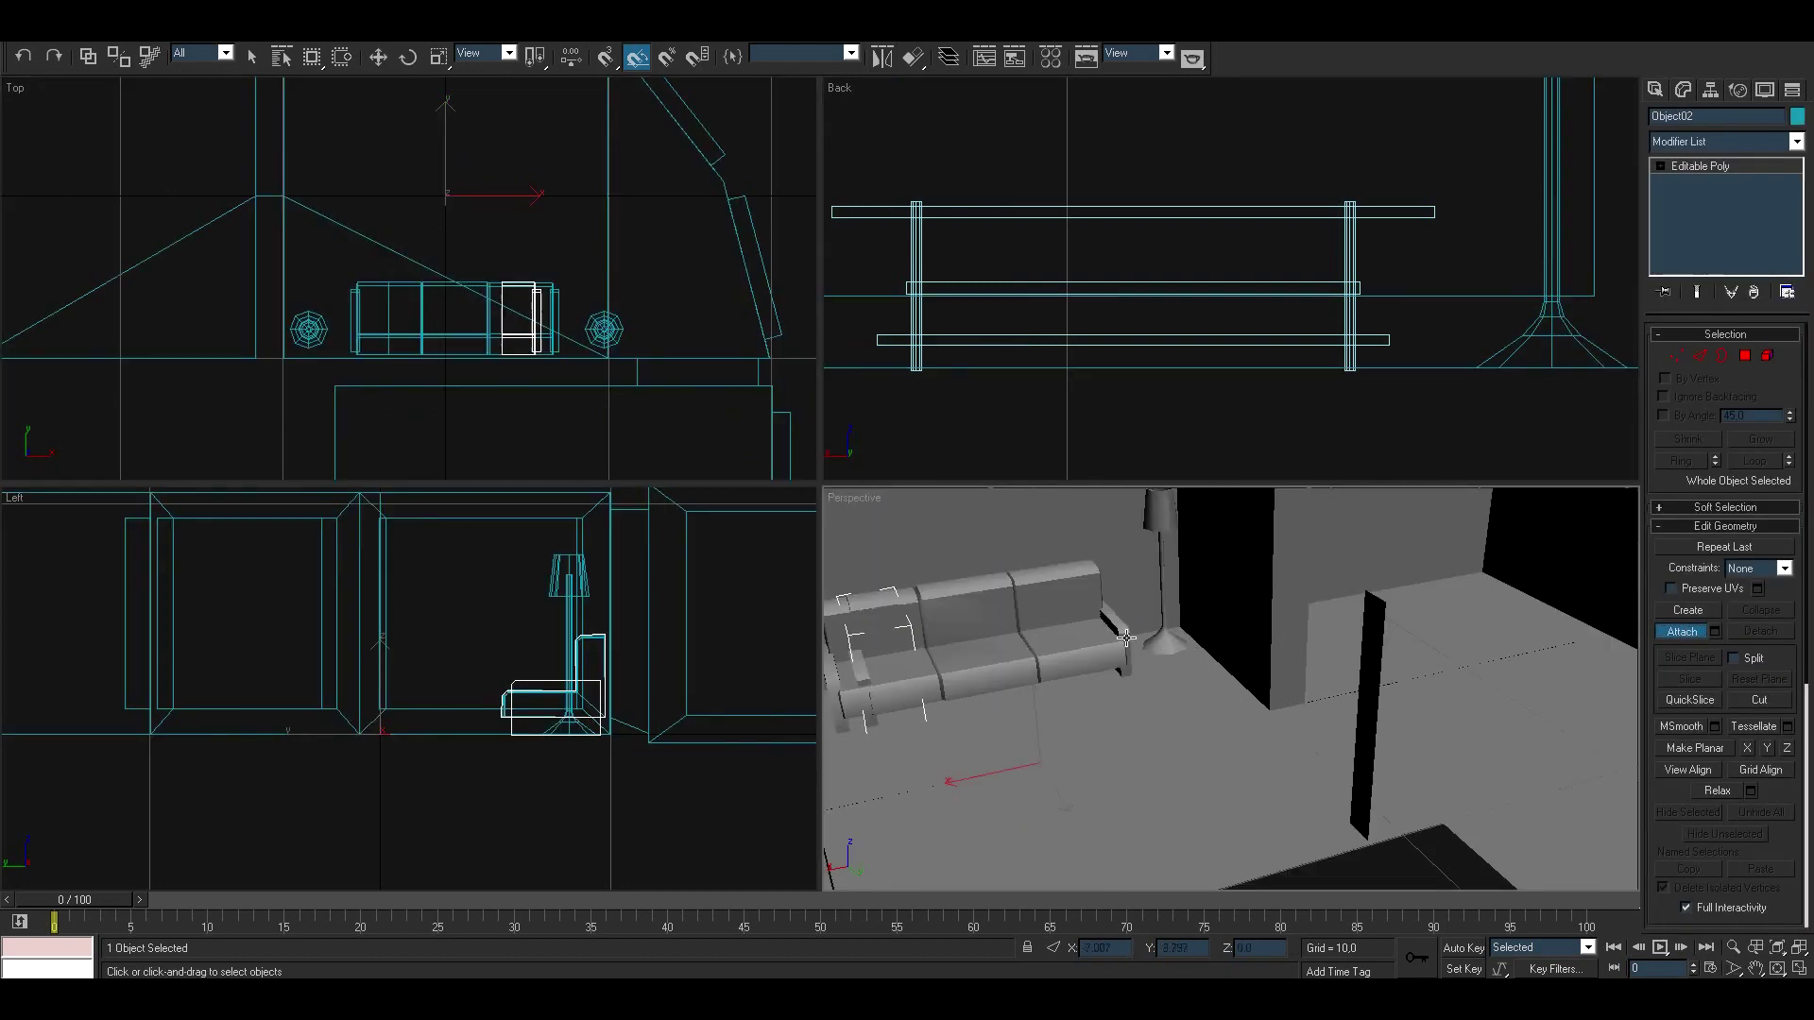
right_click(463, 302)
Step: Weld the seam vertices where the two isolated armchair halves meet
click(510, 52)
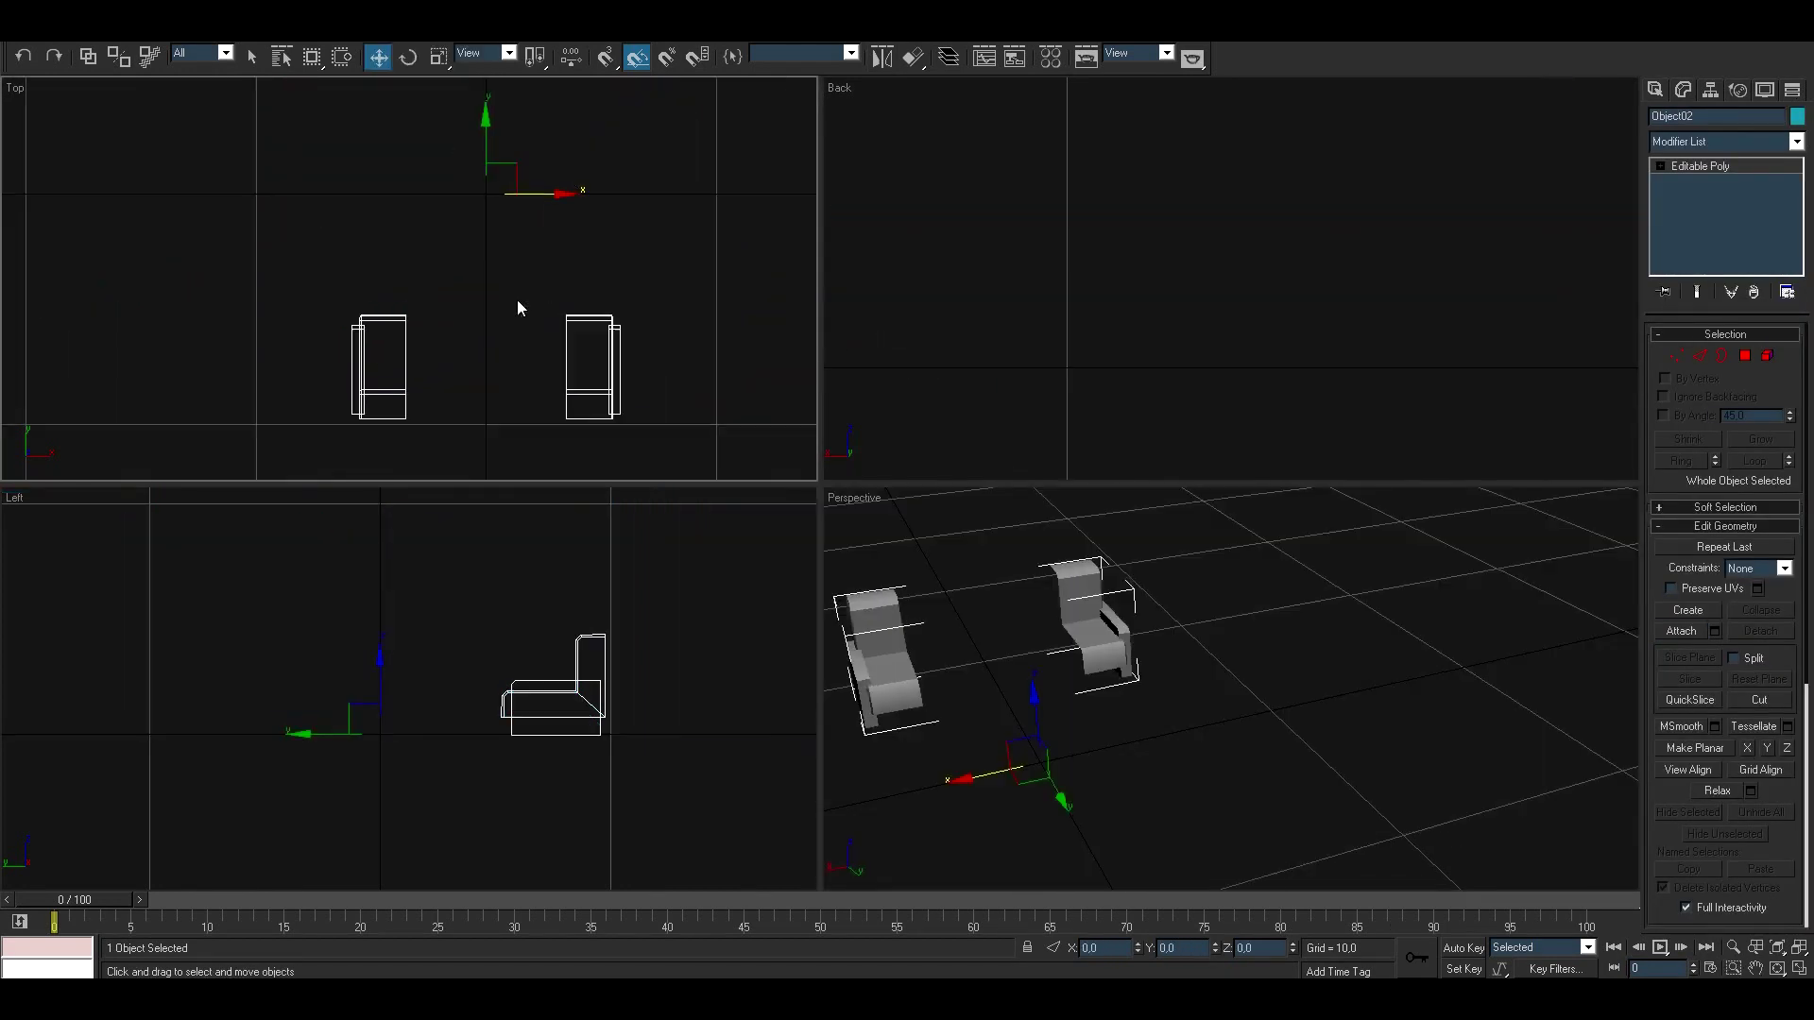
key(1)
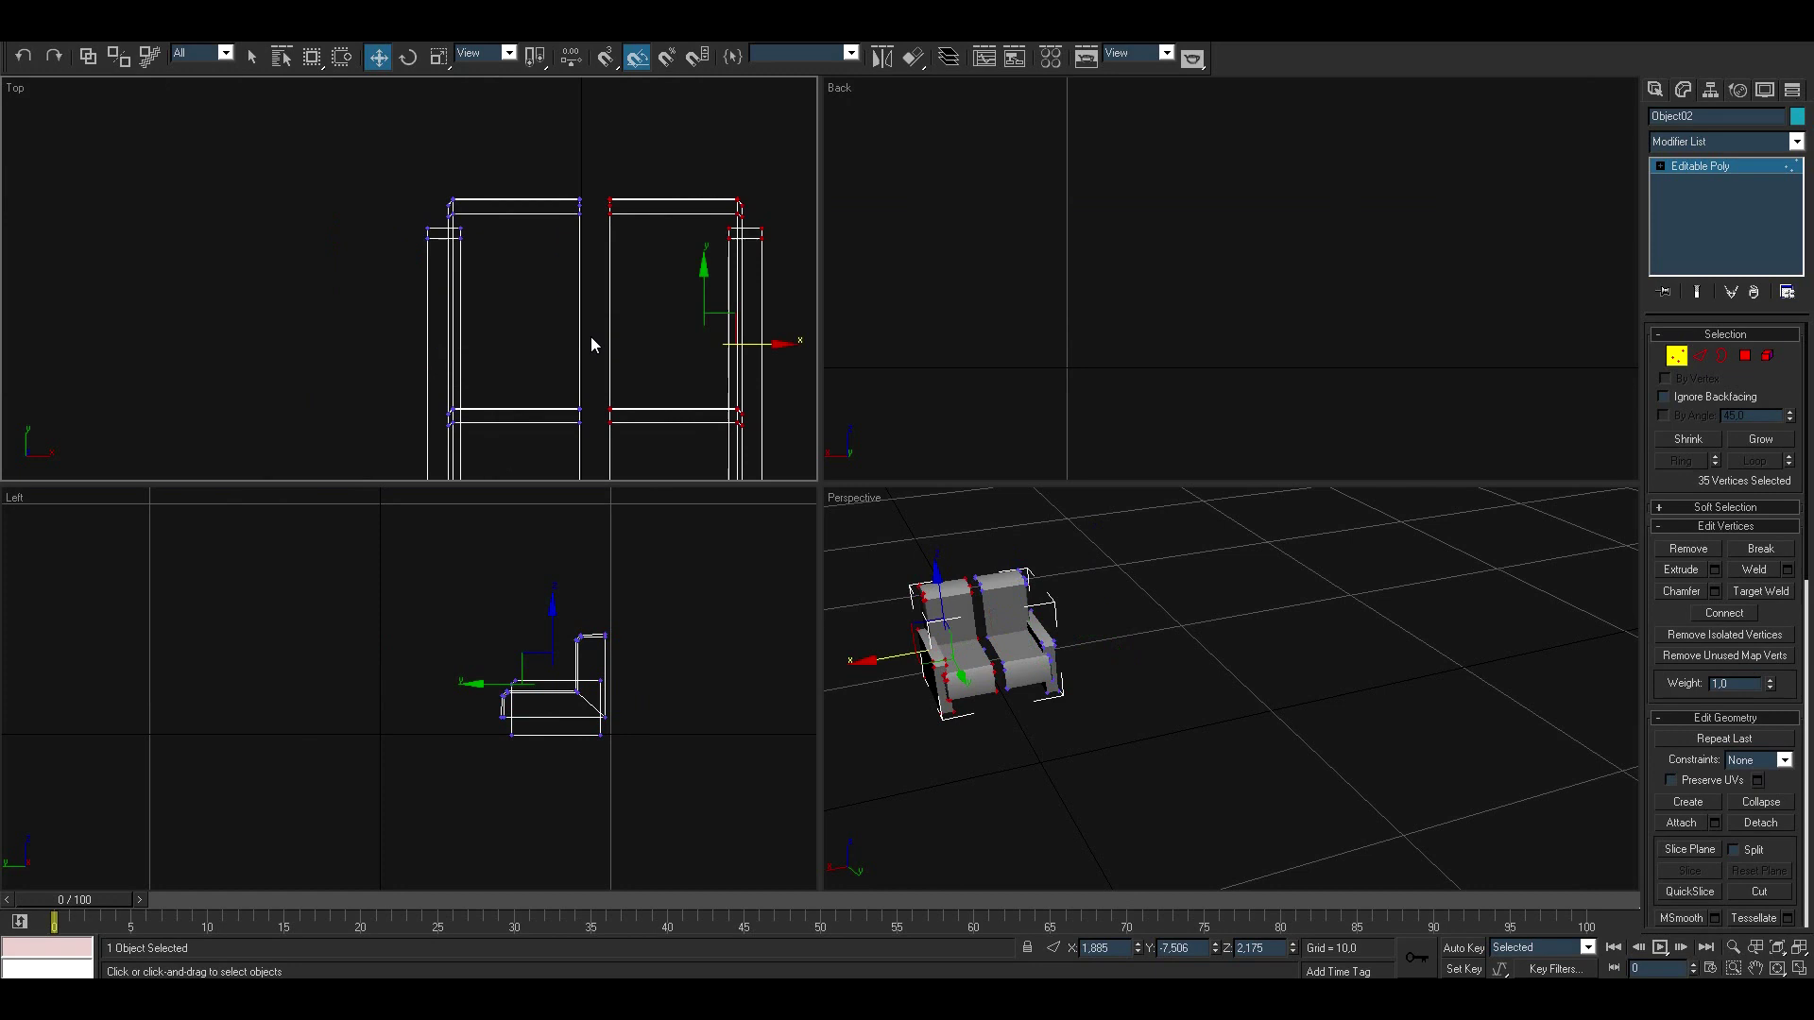
drag(558, 139, 488, 456)
click(1787, 569)
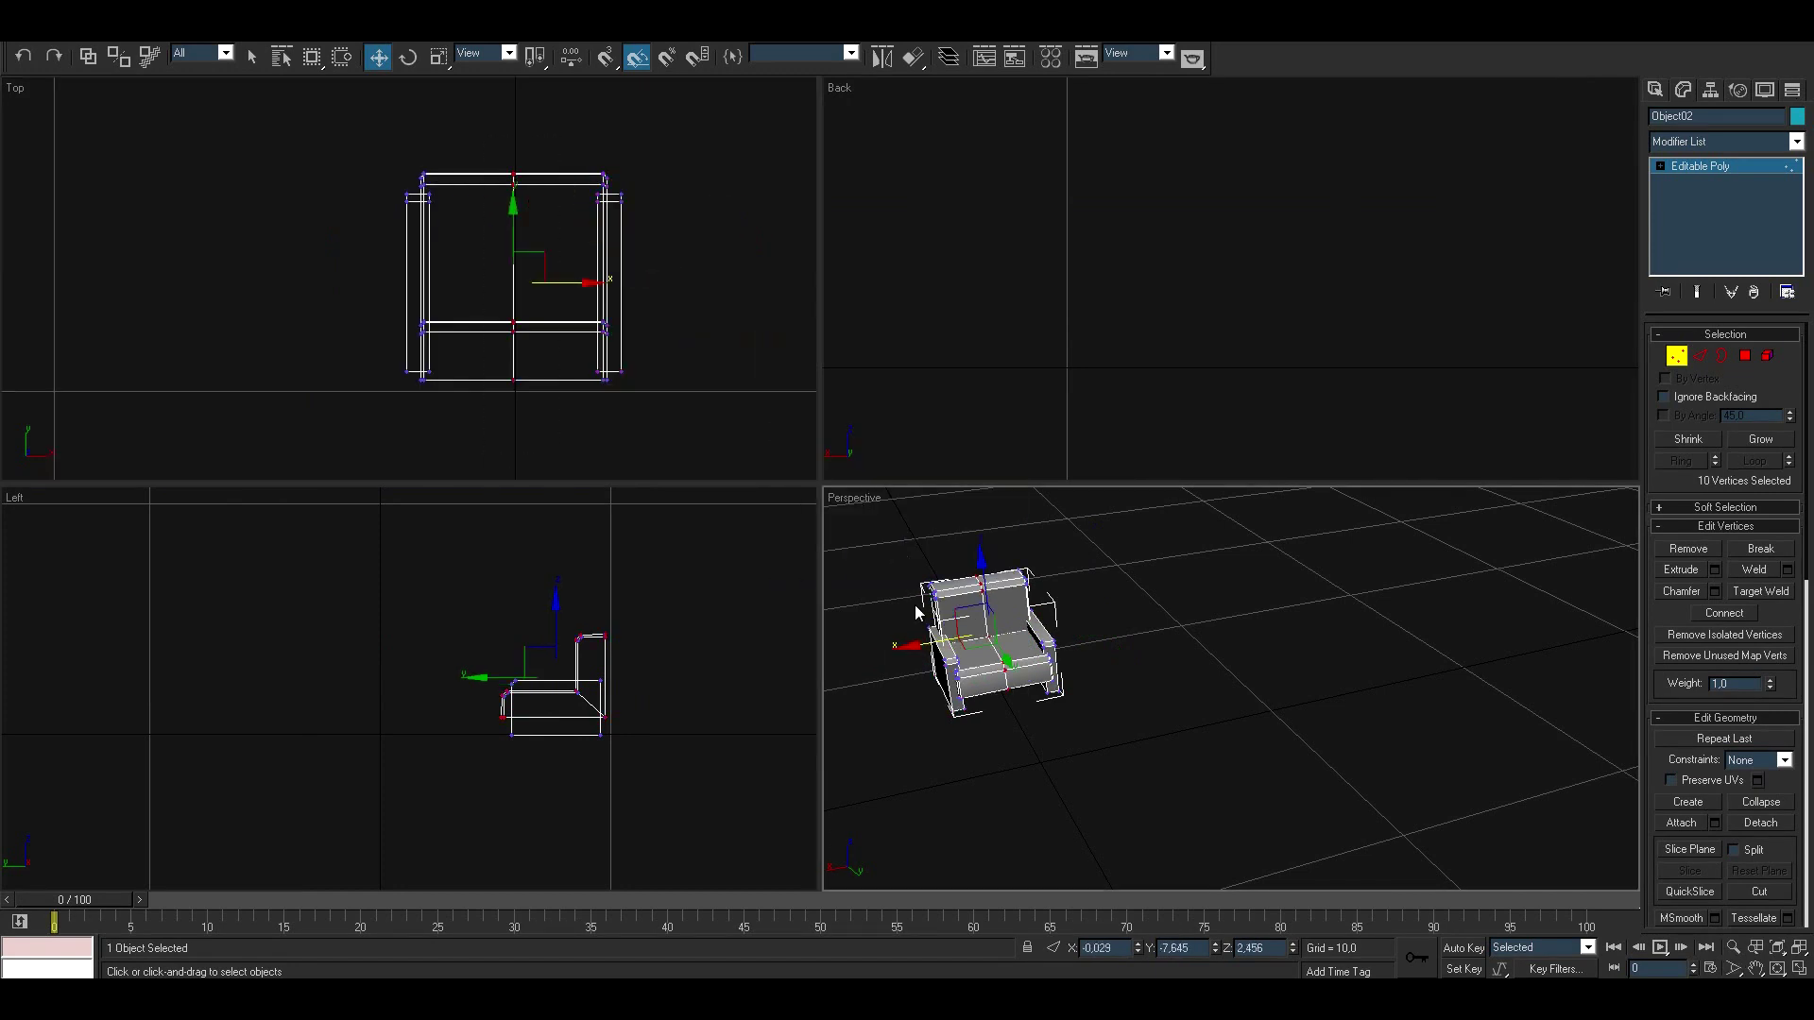
Step: Fix the armchair underside's open borders in Border mode
key(3)
key(ctrl+a)
scroll(1324, 556, up, 5)
alt+middle_drag(1153, 797, 1291, 658)
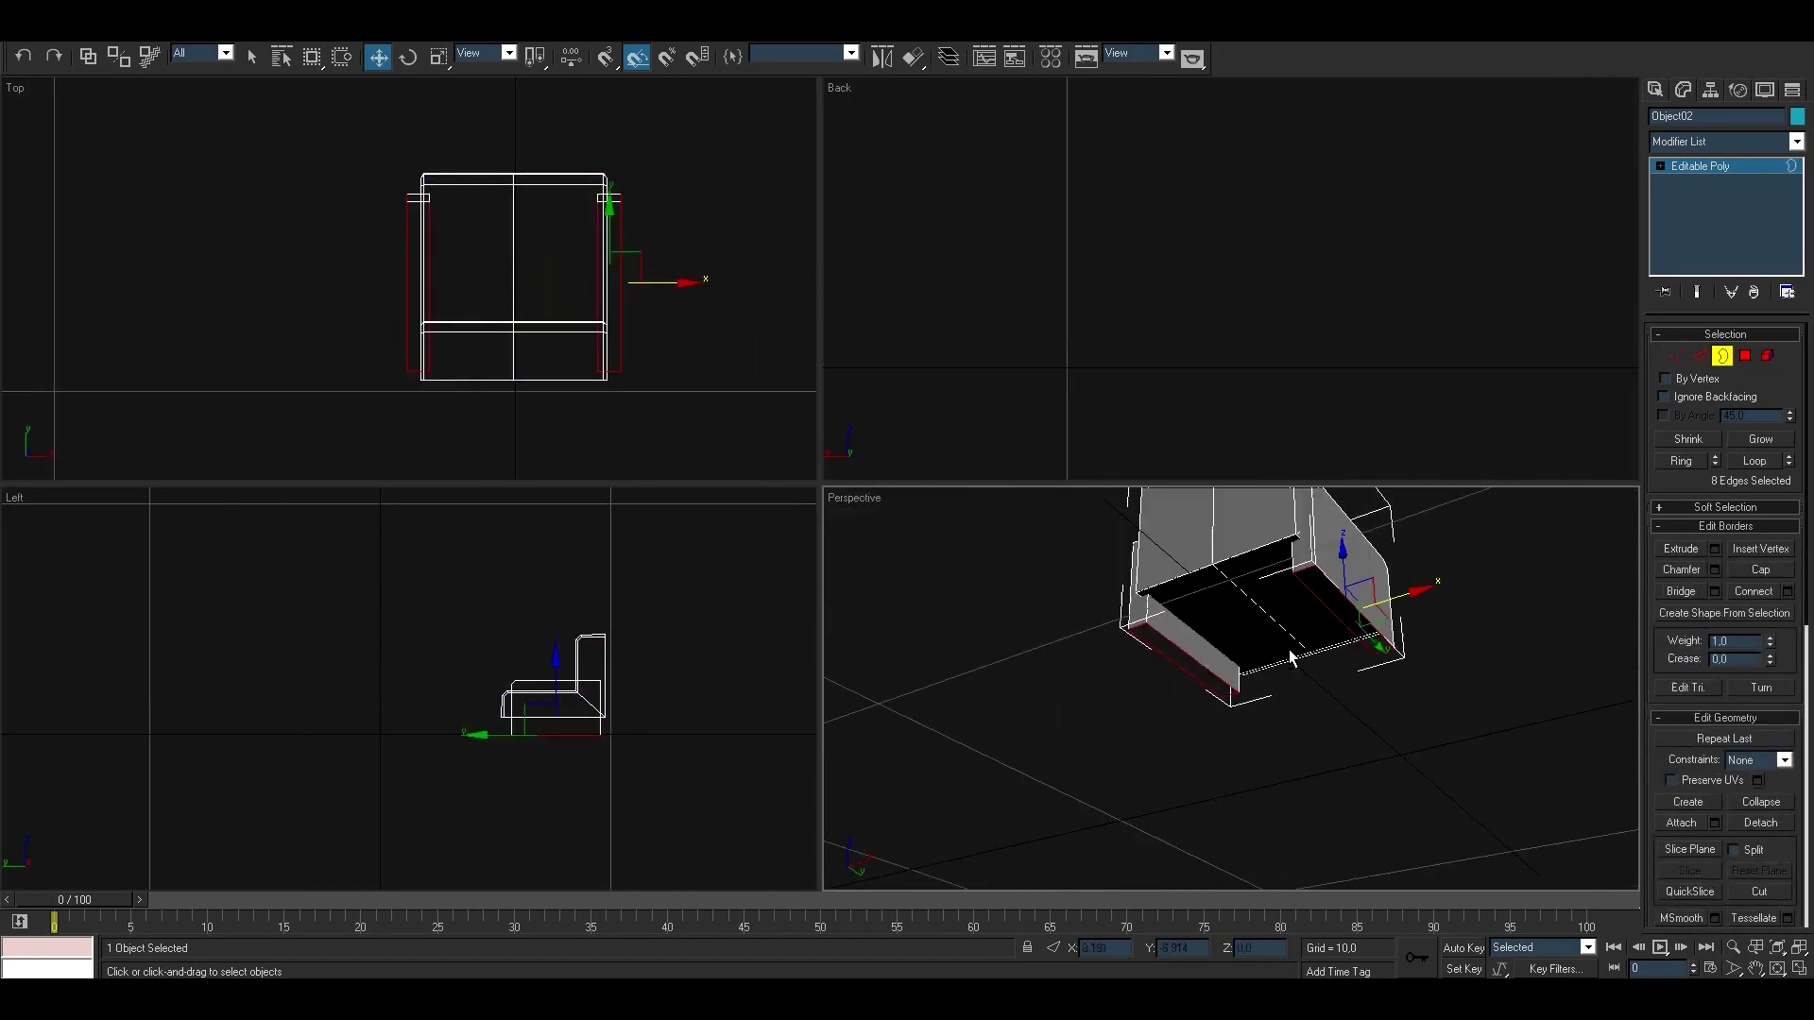
click(1676, 356)
key(shift+z)
Step: Select the chair's centre vertices and clean up the underside polygons
drag(498, 125, 519, 280)
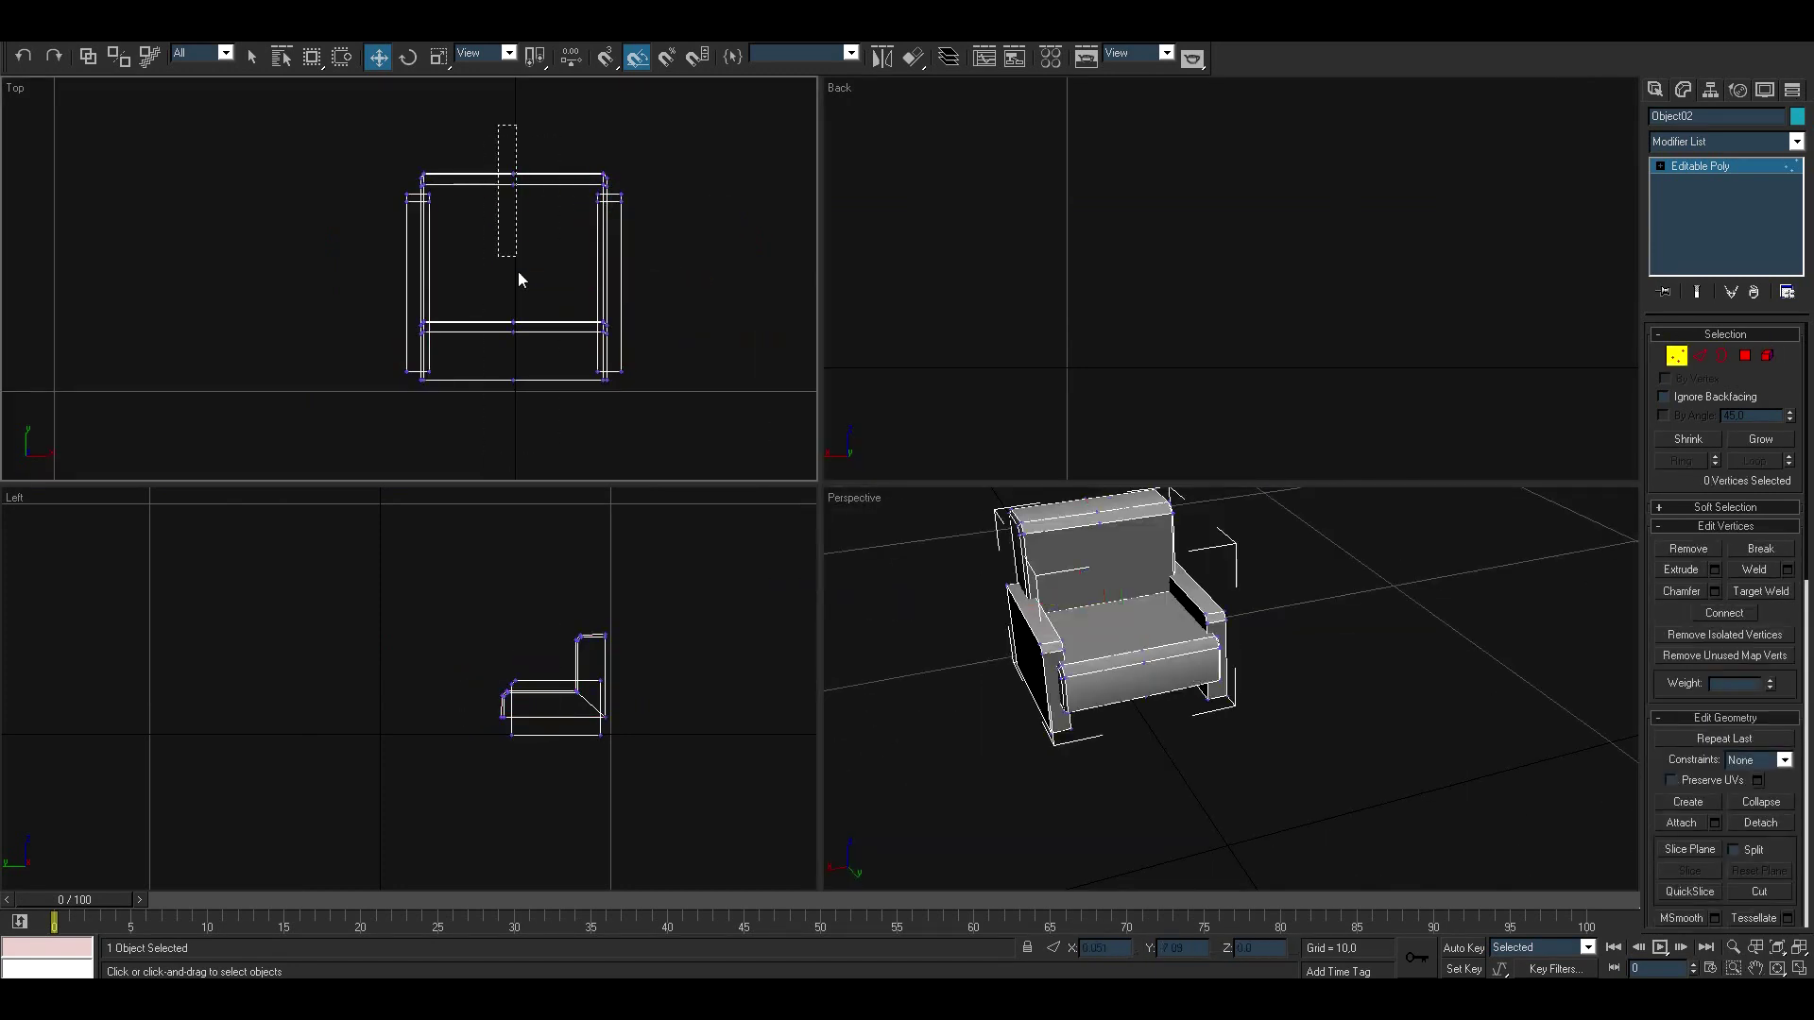
right_click(1317, 596)
click(1334, 733)
click(1745, 356)
mouse_move(1228, 774)
alt+middle_down()
mouse_move(1166, 708)
mouse_move(1254, 684)
mouse_move(1355, 701)
mouse_move(1336, 660)
mouse_move(1217, 695)
alt+middle_up()
key(ctrl+a)
scroll(1154, 682, up, 3)
key(ctrl+d)
Step: End isolation, then clone the armchair and place a shelf-unit copy between the chairs
right_click(1217, 694)
click(1190, 444)
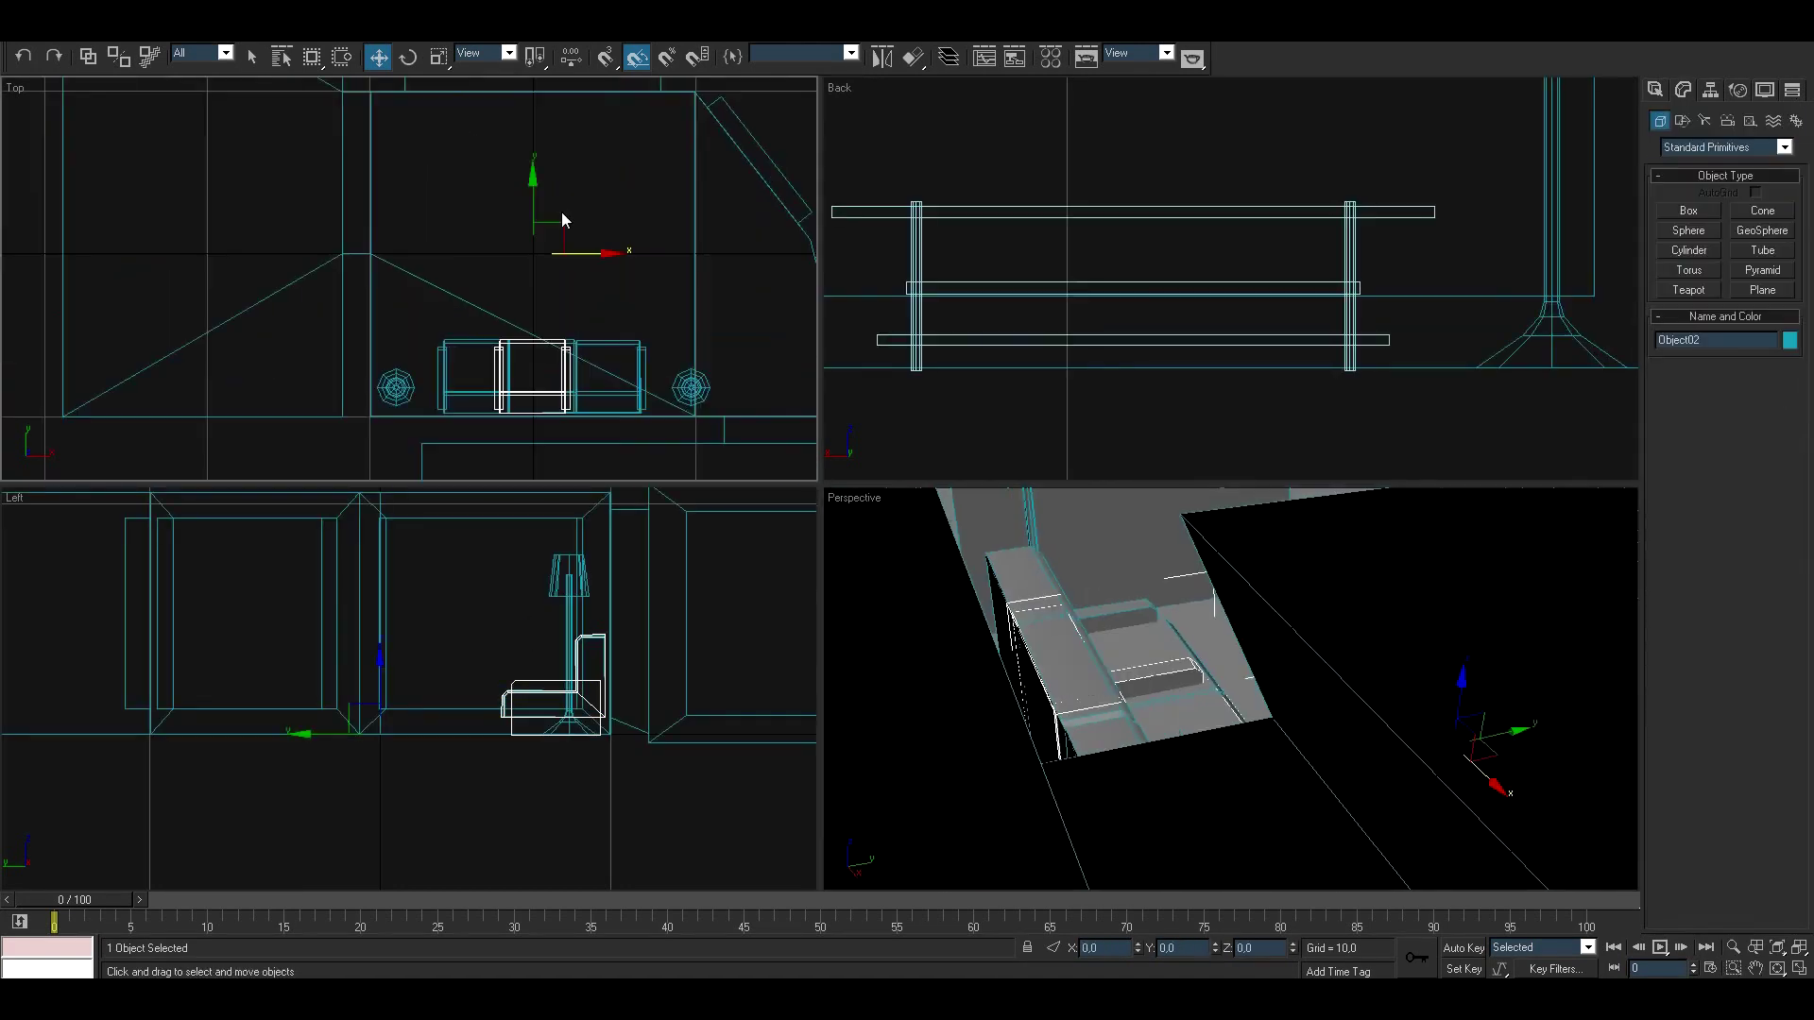
click(220, 224)
shift+drag(368, 273, 392, 272)
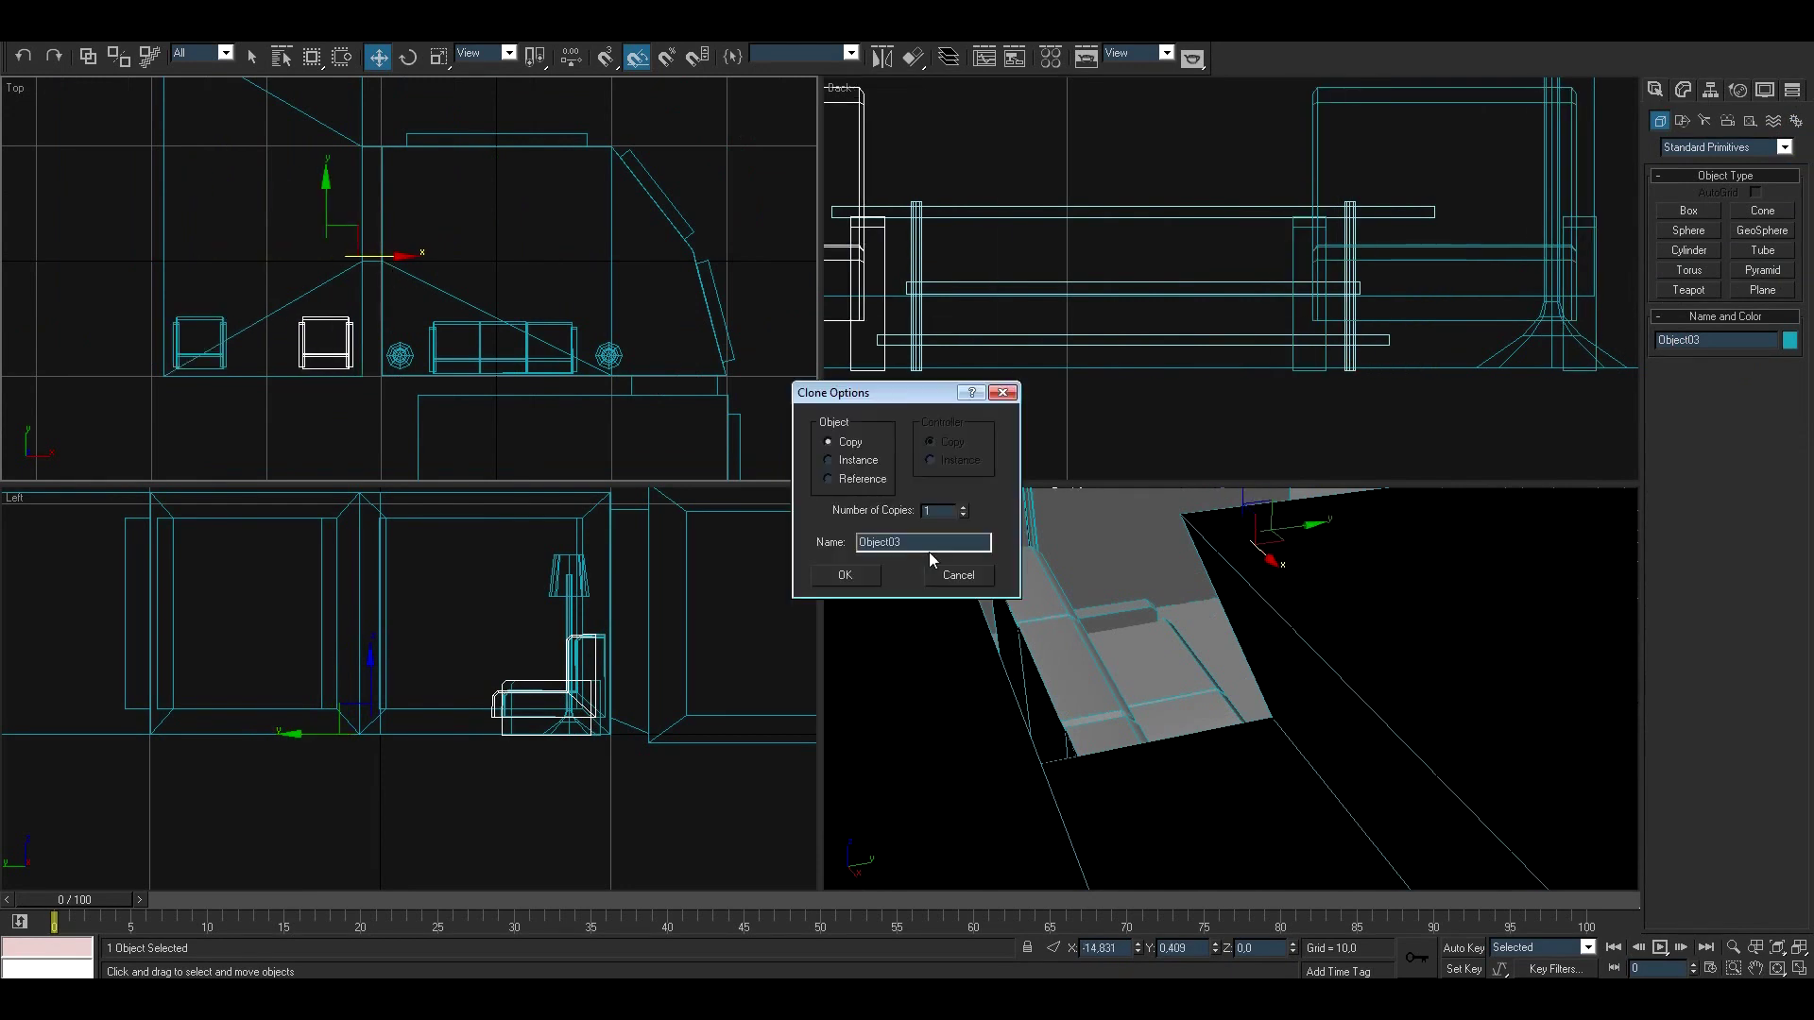
click(837, 570)
middle_drag(122, 324, 212, 404)
click(387, 118)
Step: Convert the shelf copy to Editable Poly, unhide objects and undo the duplicated table
scroll(420, 383, up, 4)
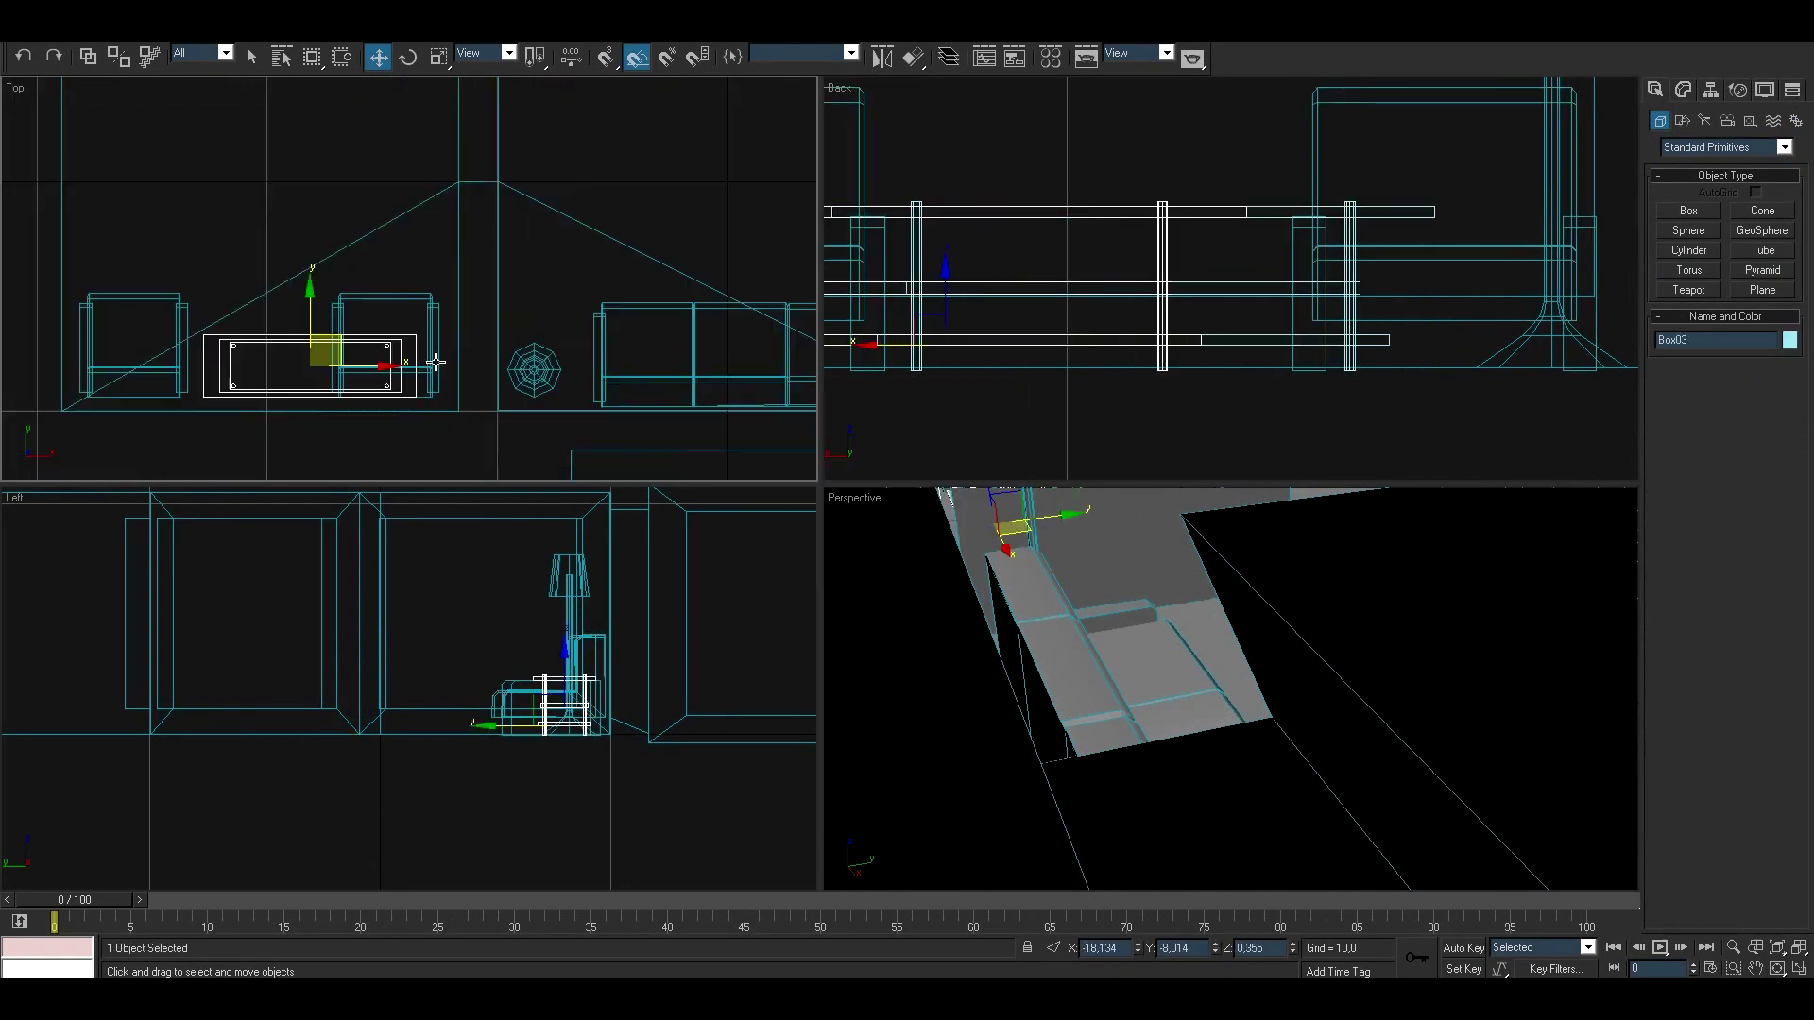
key(1)
right_click(1215, 558)
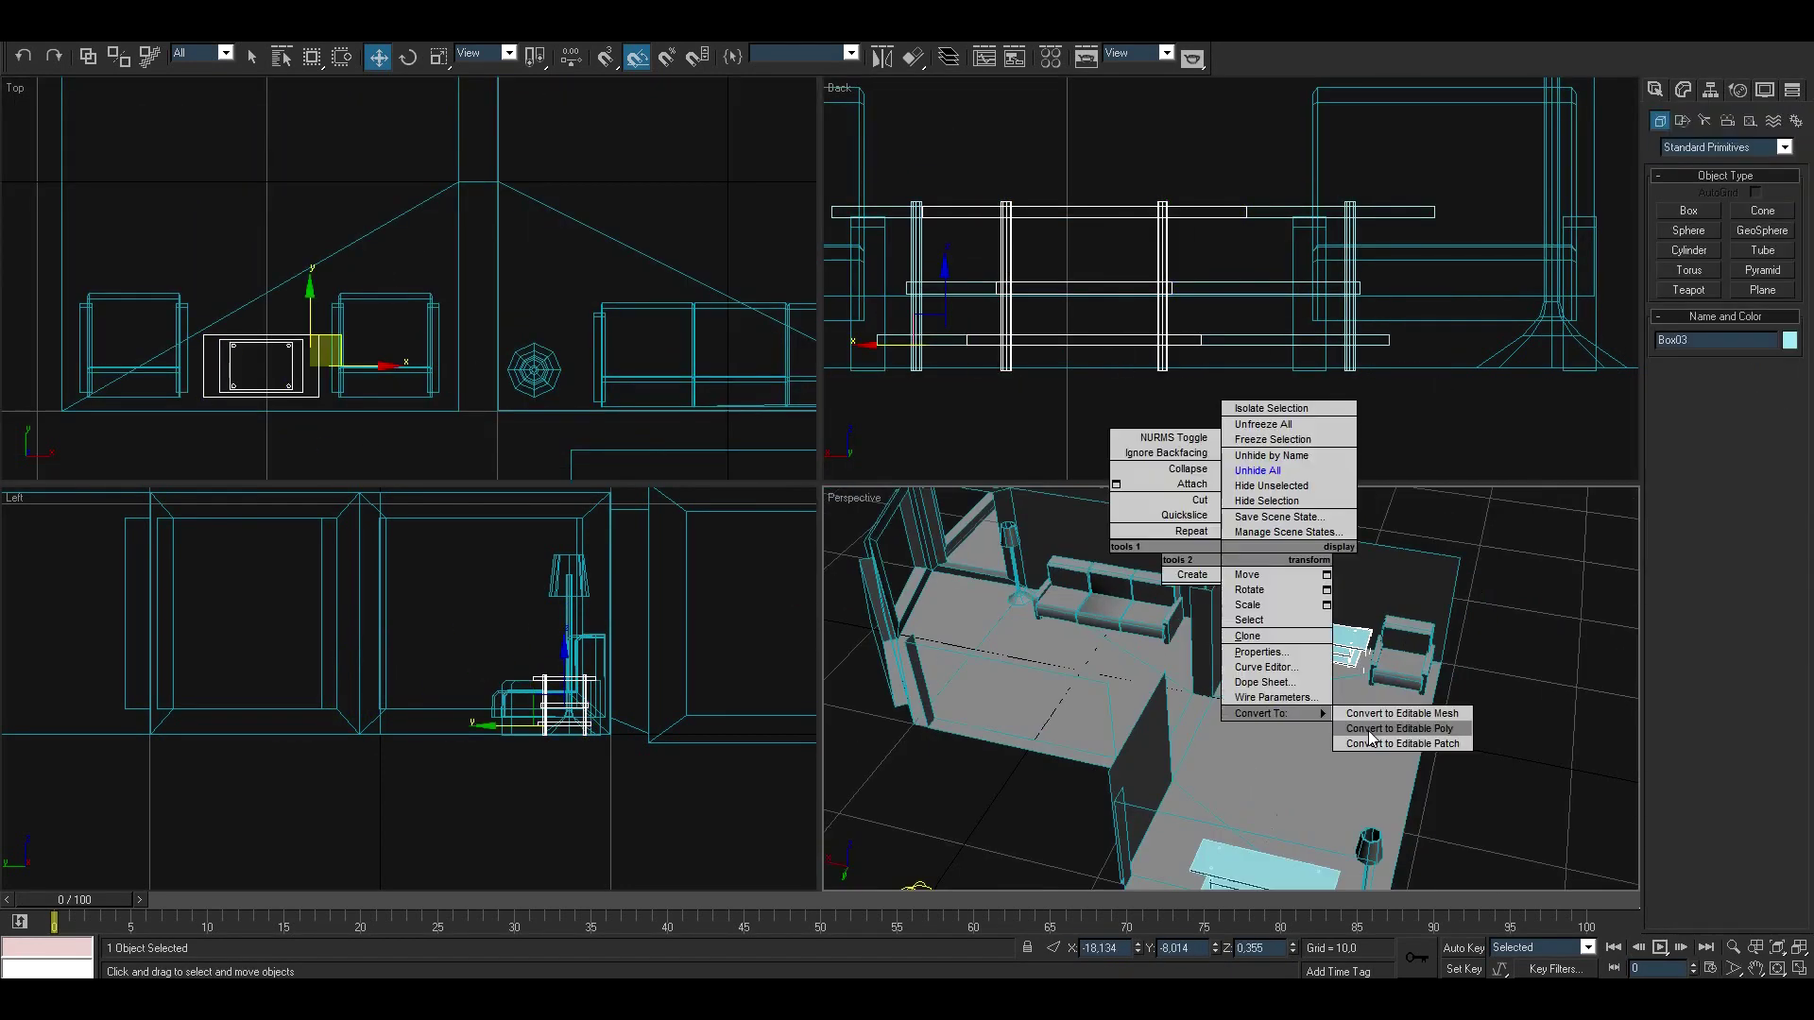
click(1176, 454)
click(395, 241)
key(ctrl+z)
key(ctrl+z)
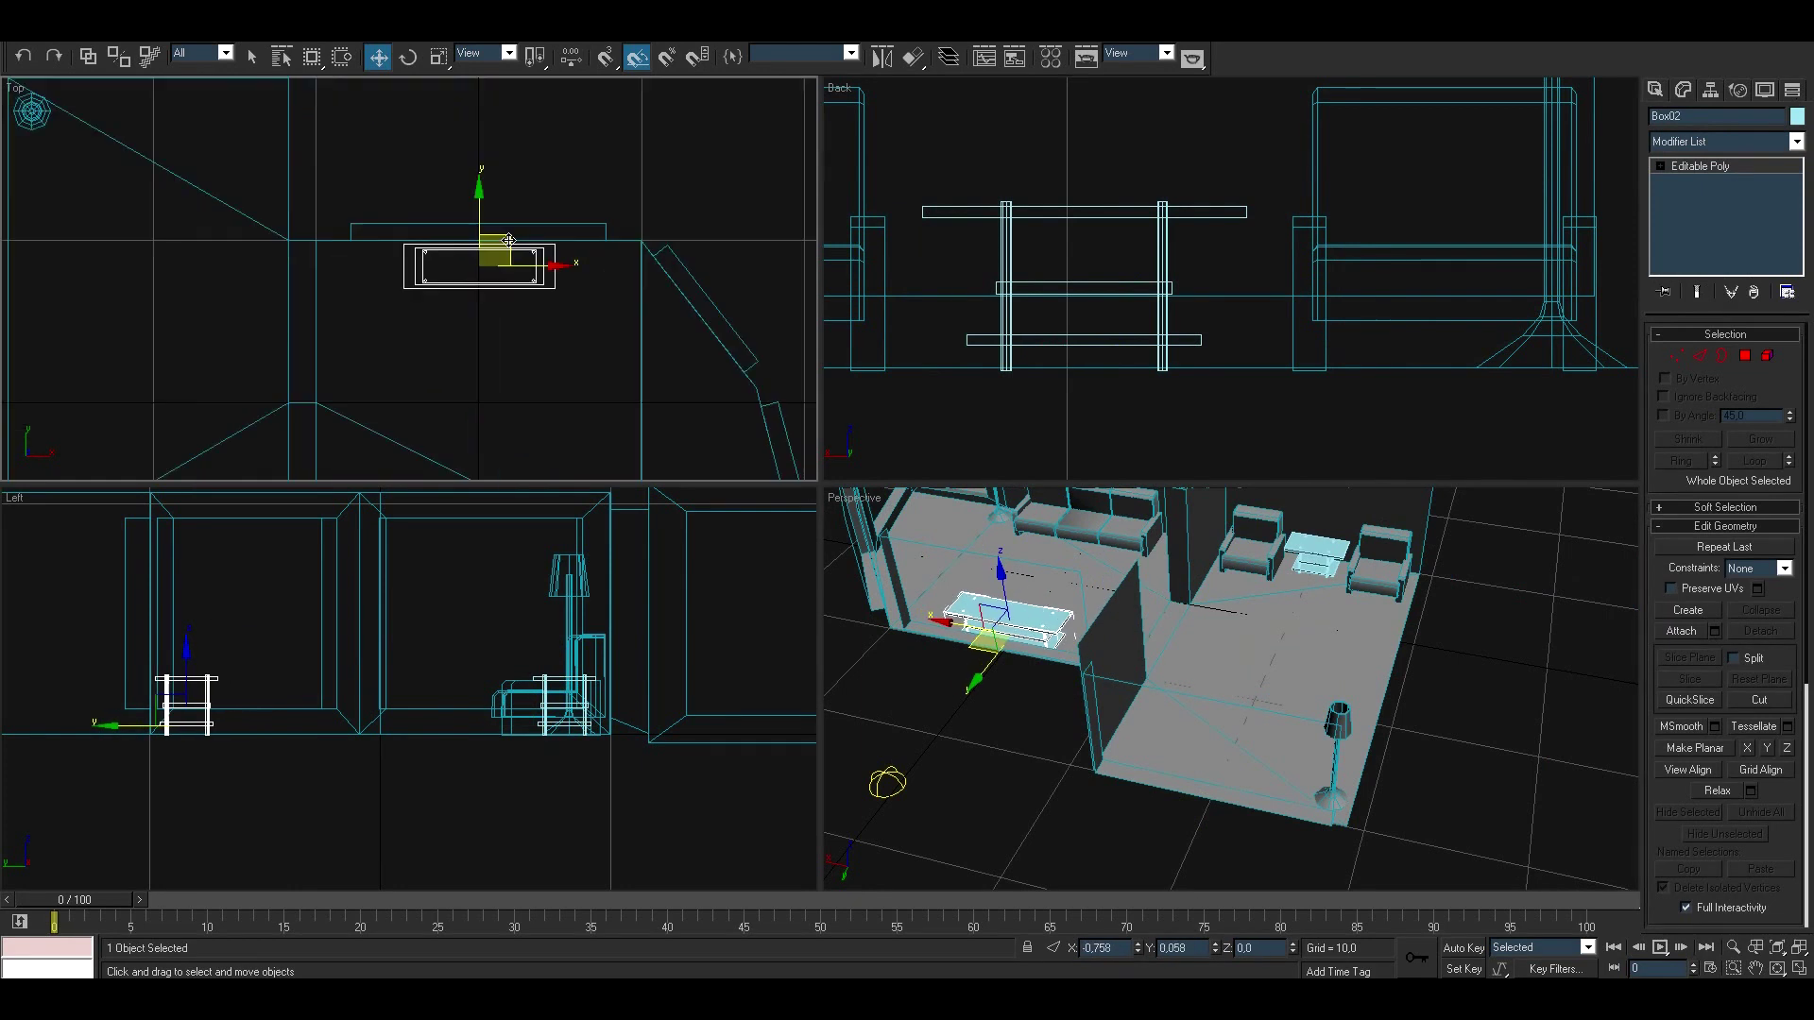
key(ctrl+z)
key(ctrl+z)
Step: Select the lamp elements of the room mesh and clone them as a trial
click(1766, 355)
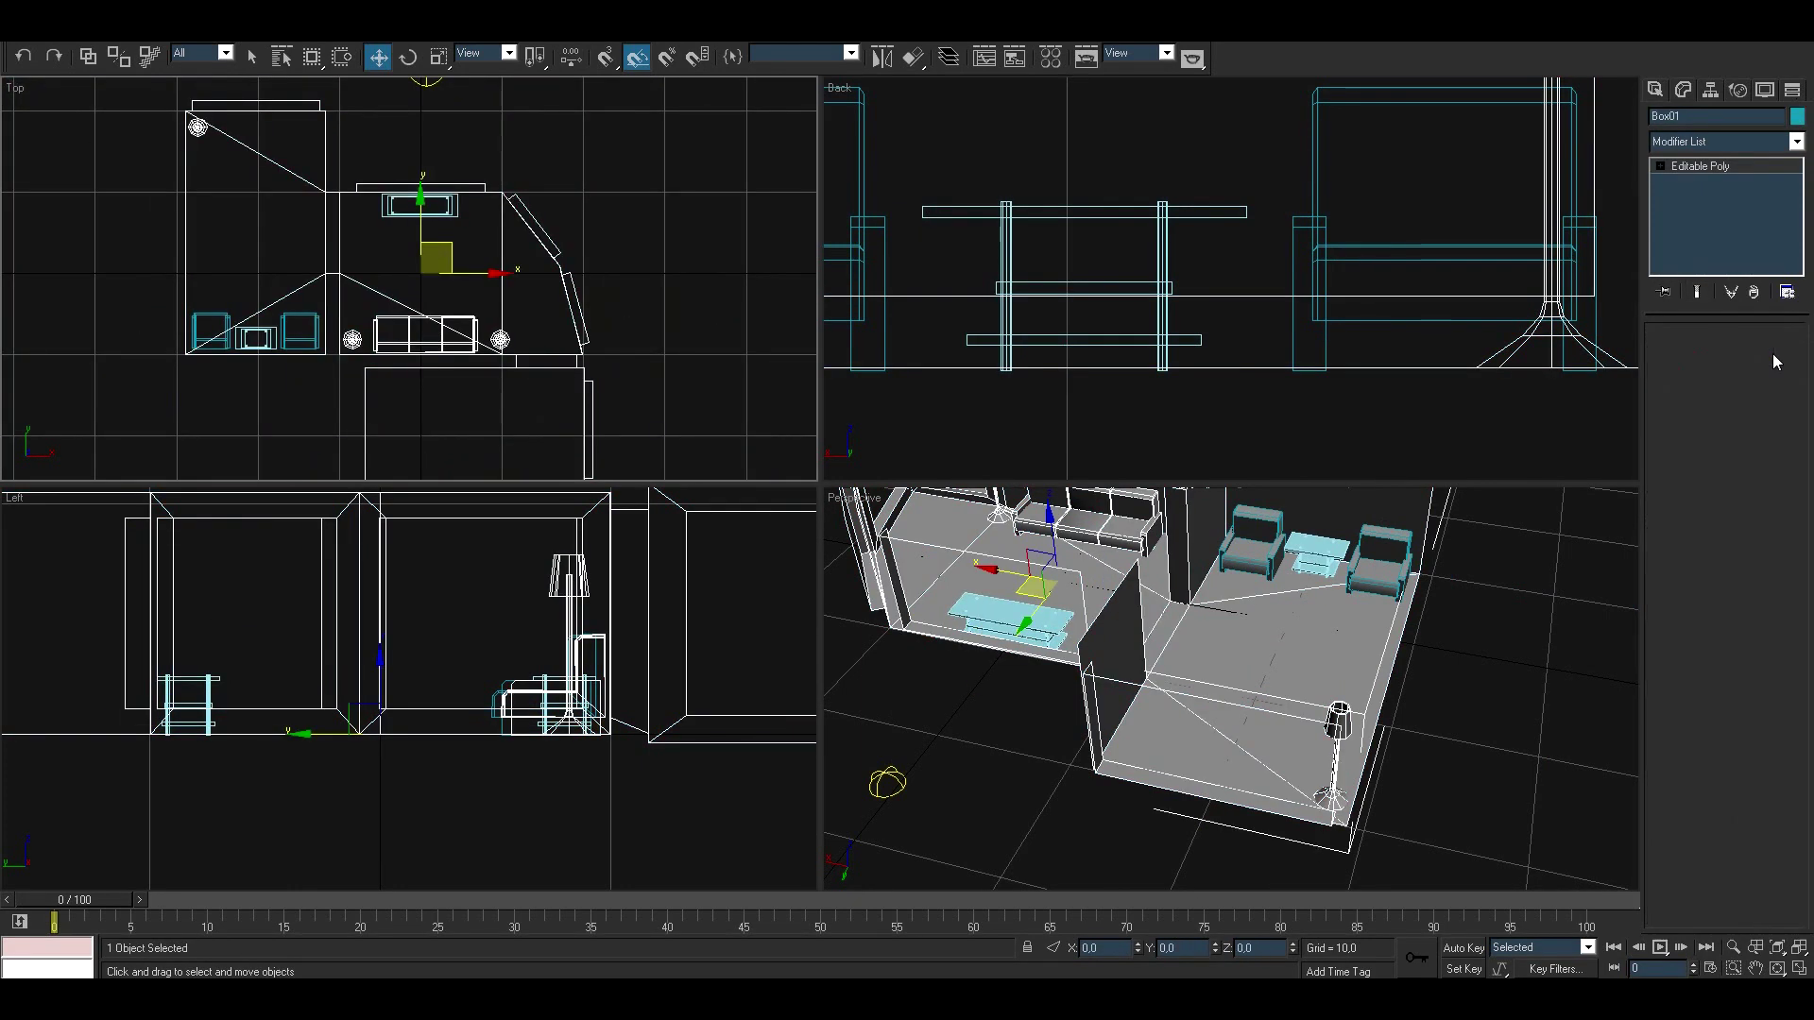
drag(640, 266, 386, 374)
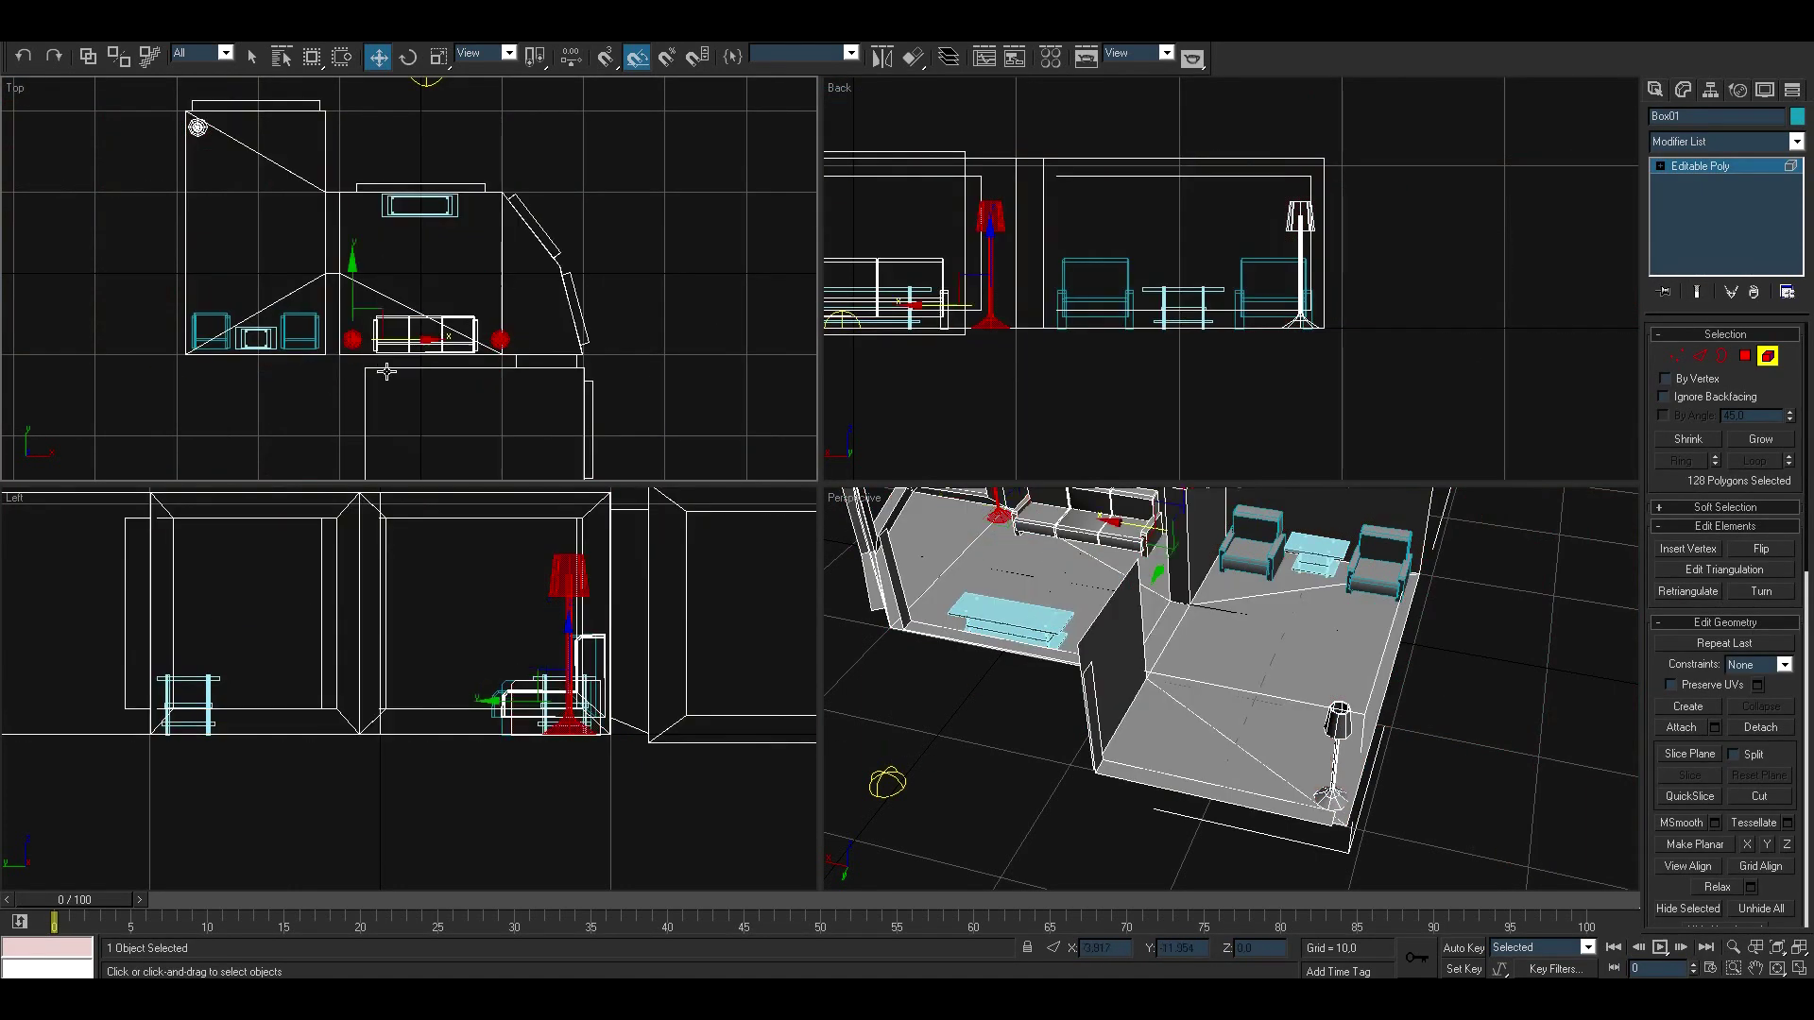
mouse_move(393, 310)
middle_down()
mouse_move(399, 349)
mouse_move(317, 316)
middle_up()
click(835, 490)
click(983, 490)
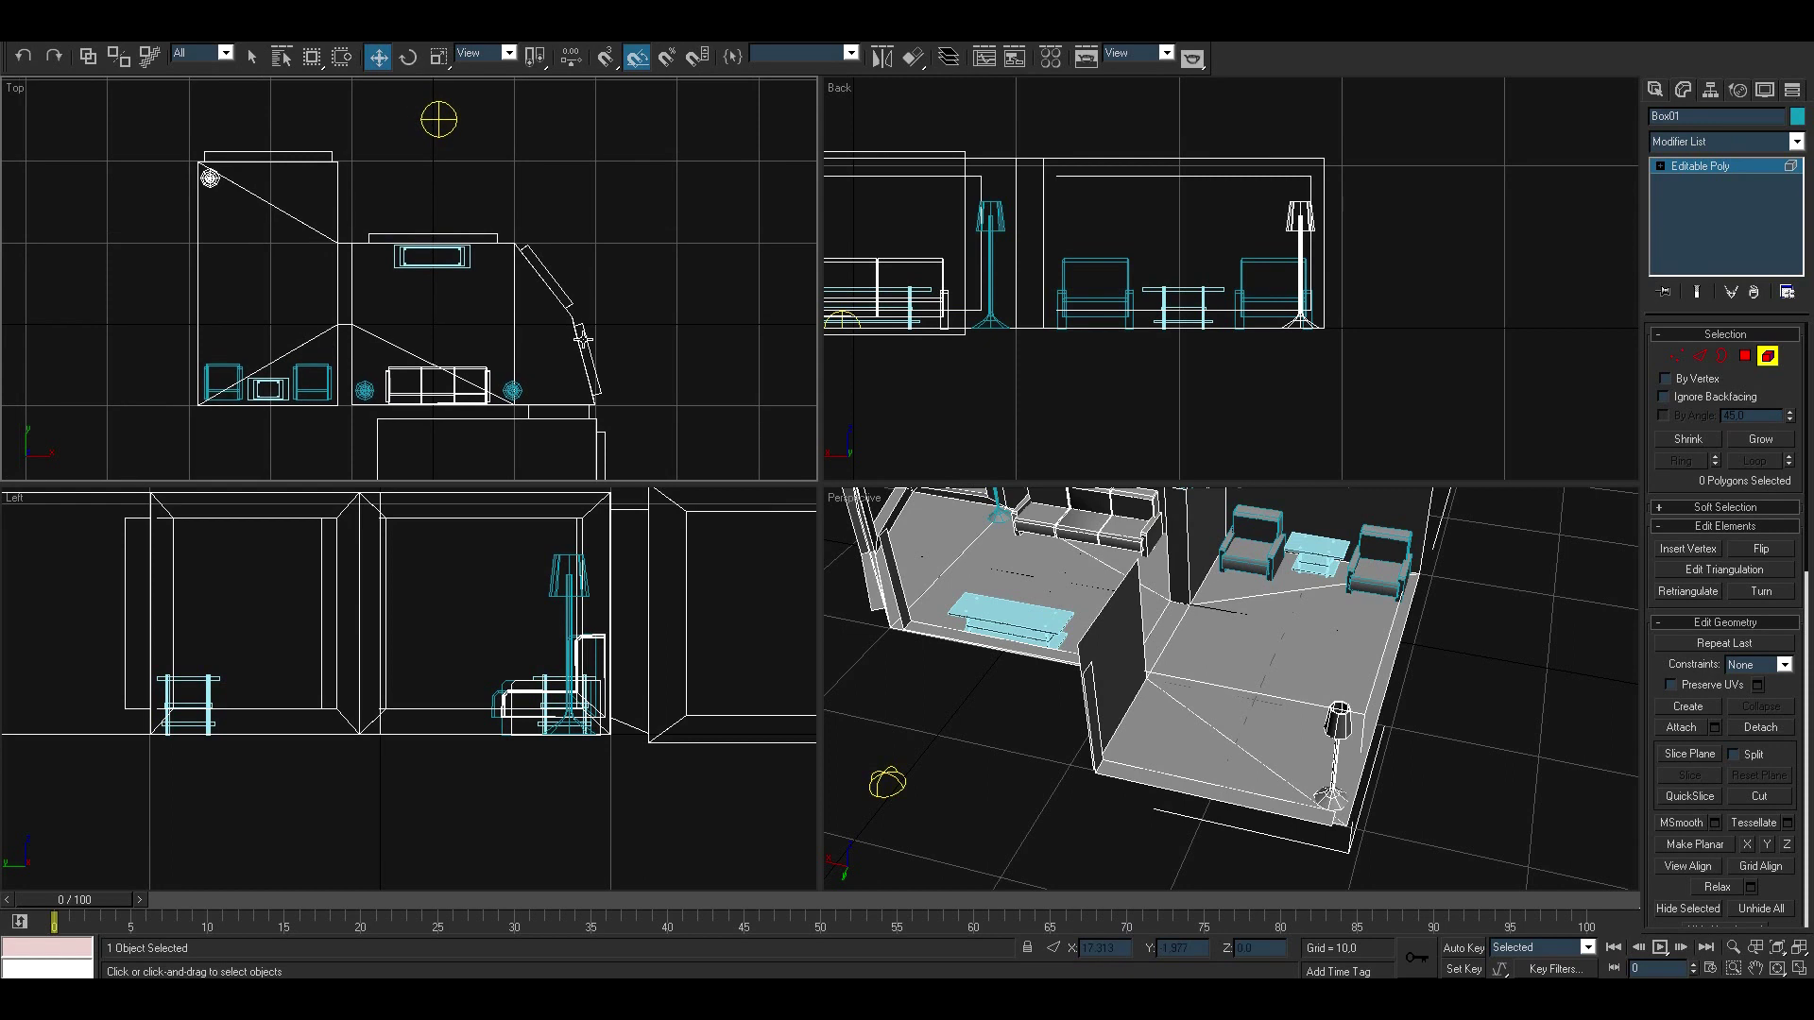
key(ctrl+a)
click(1381, 788)
Step: Undo the trial lamp copies
alt+middle_drag(1381, 789, 1228, 718)
key(ctrl+a)
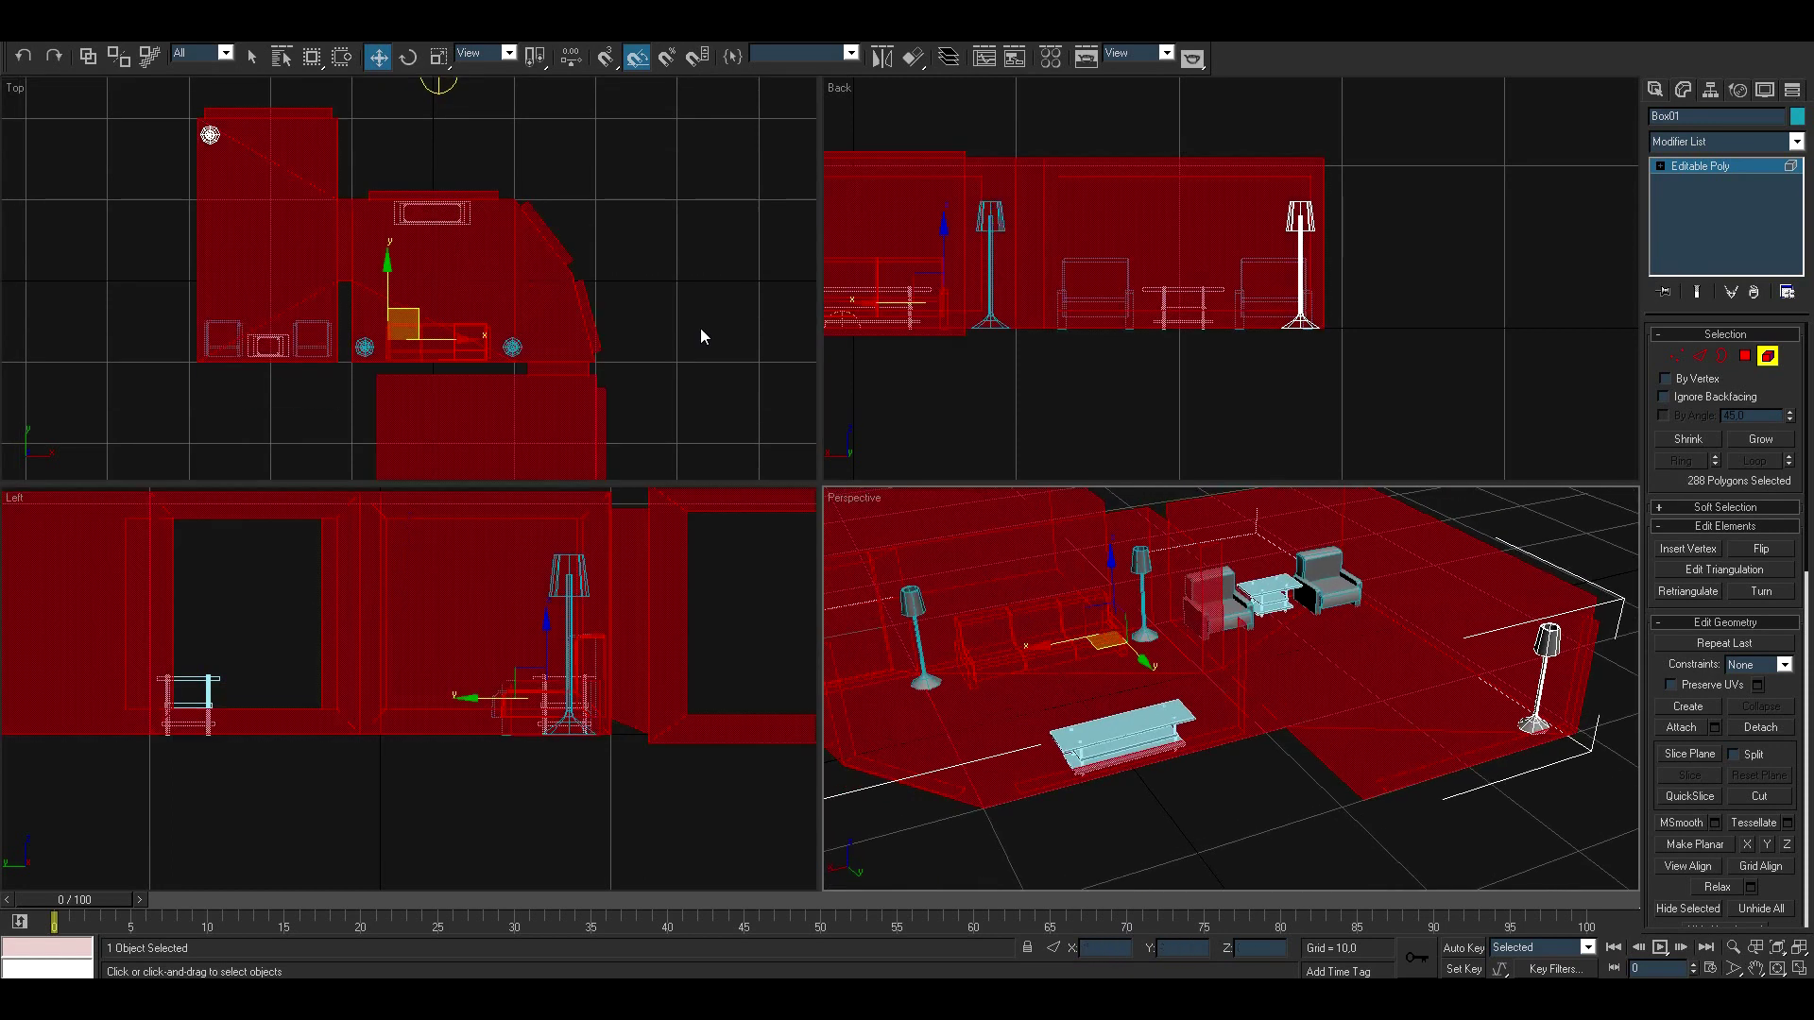
click(639, 273)
right_click(640, 273)
key(Escape)
key(ctrl+z)
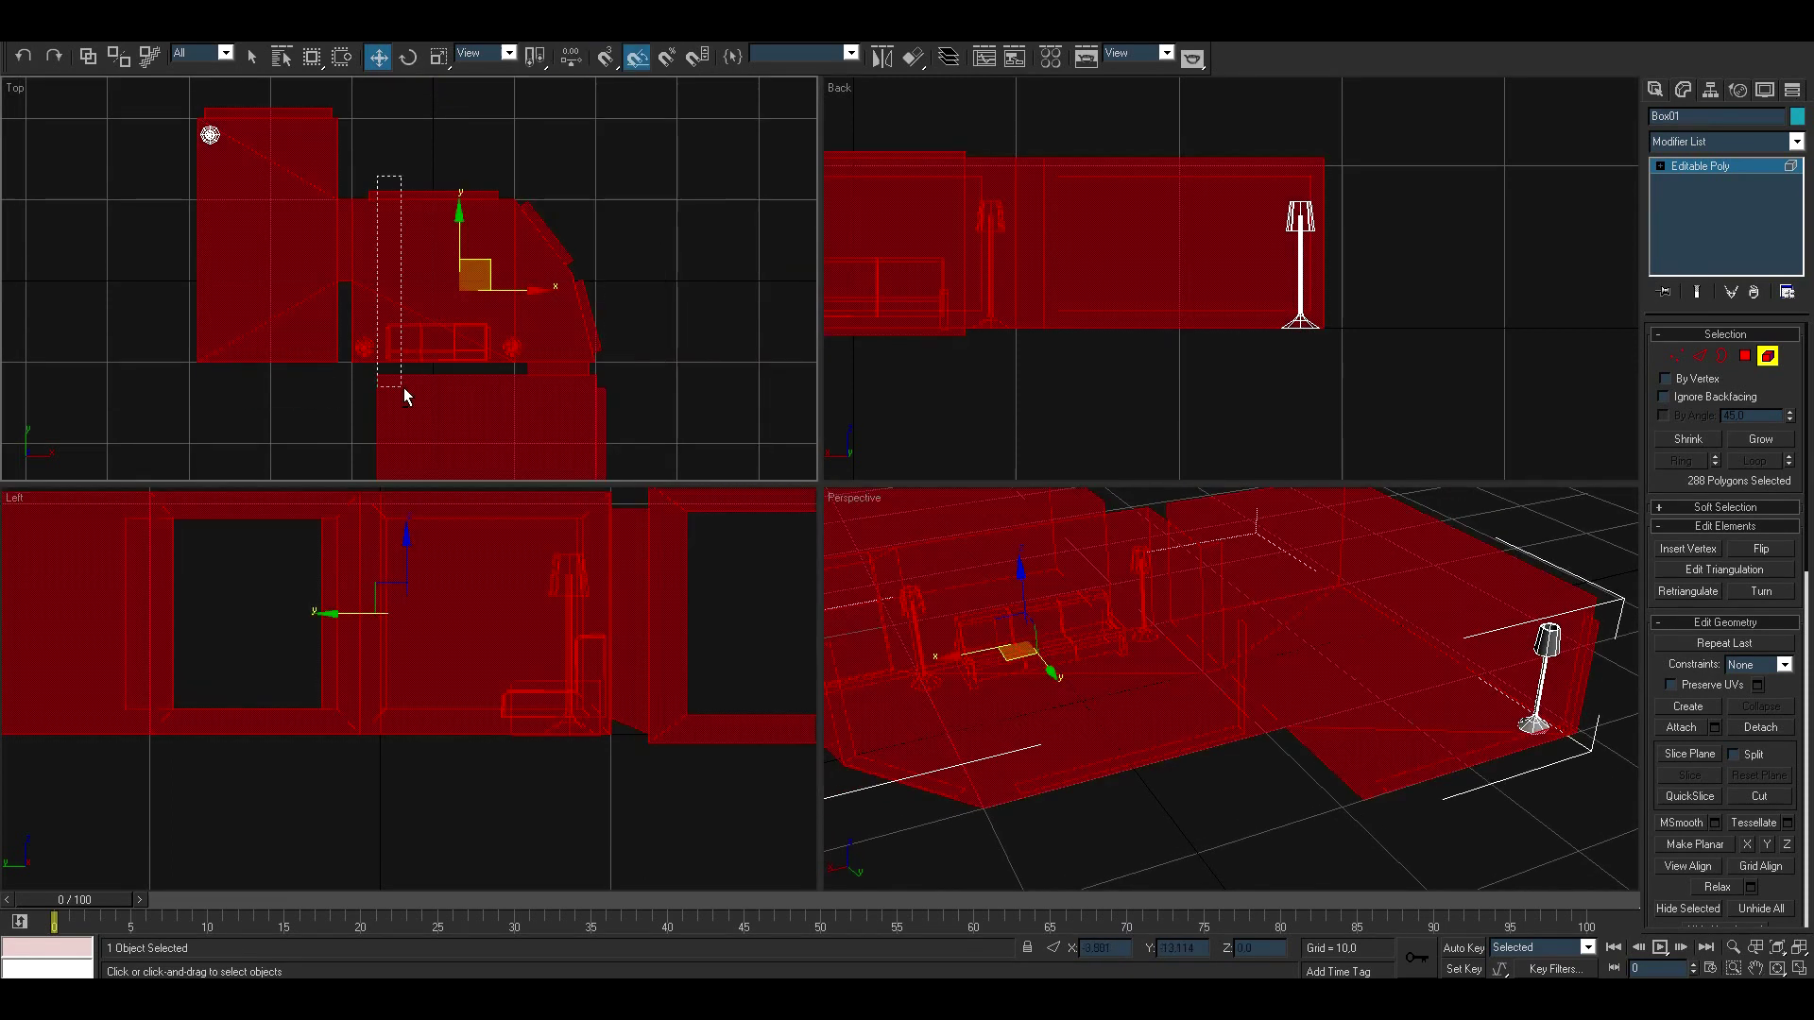
key(ctrl+z)
key(ctrl+z)
Step: Undo back to only the lamp selected and view the whole room
scroll(418, 272, up, 5)
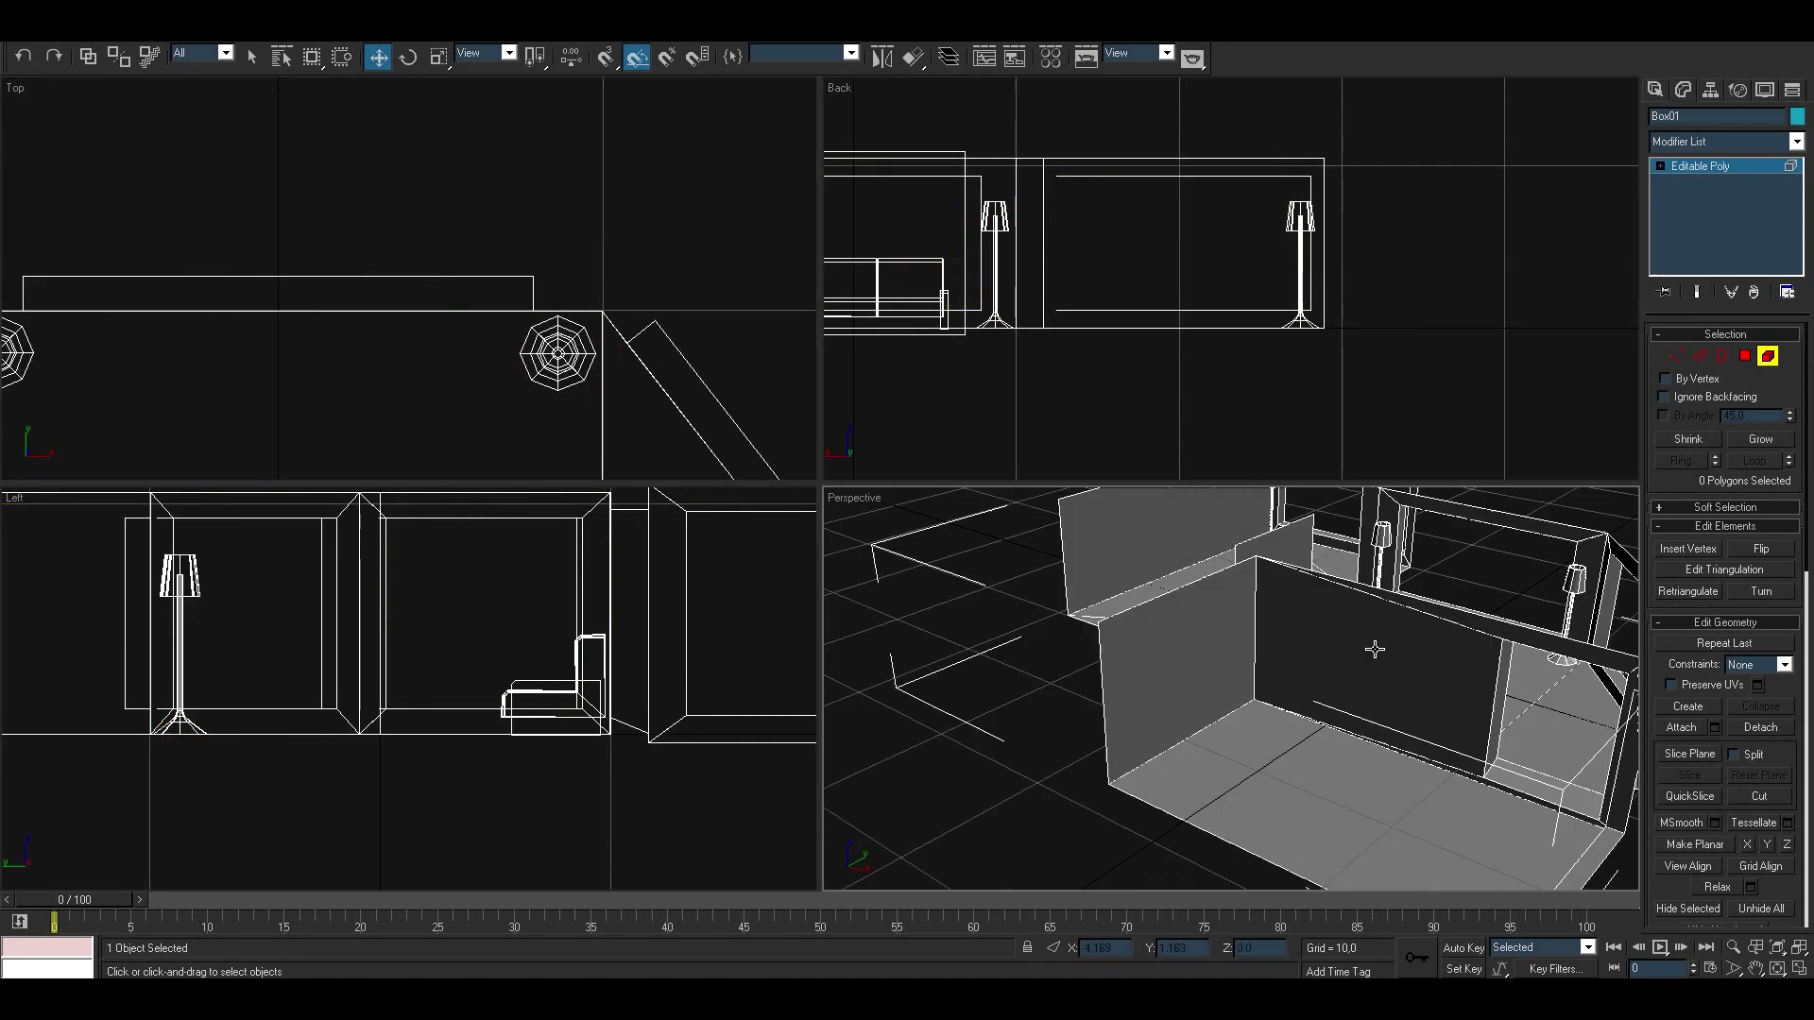
alt+middle_drag(1377, 648, 1228, 680)
key(ctrl+a)
scroll(479, 186, up, 5)
key(ctrl+z)
scroll(479, 186, down, 5)
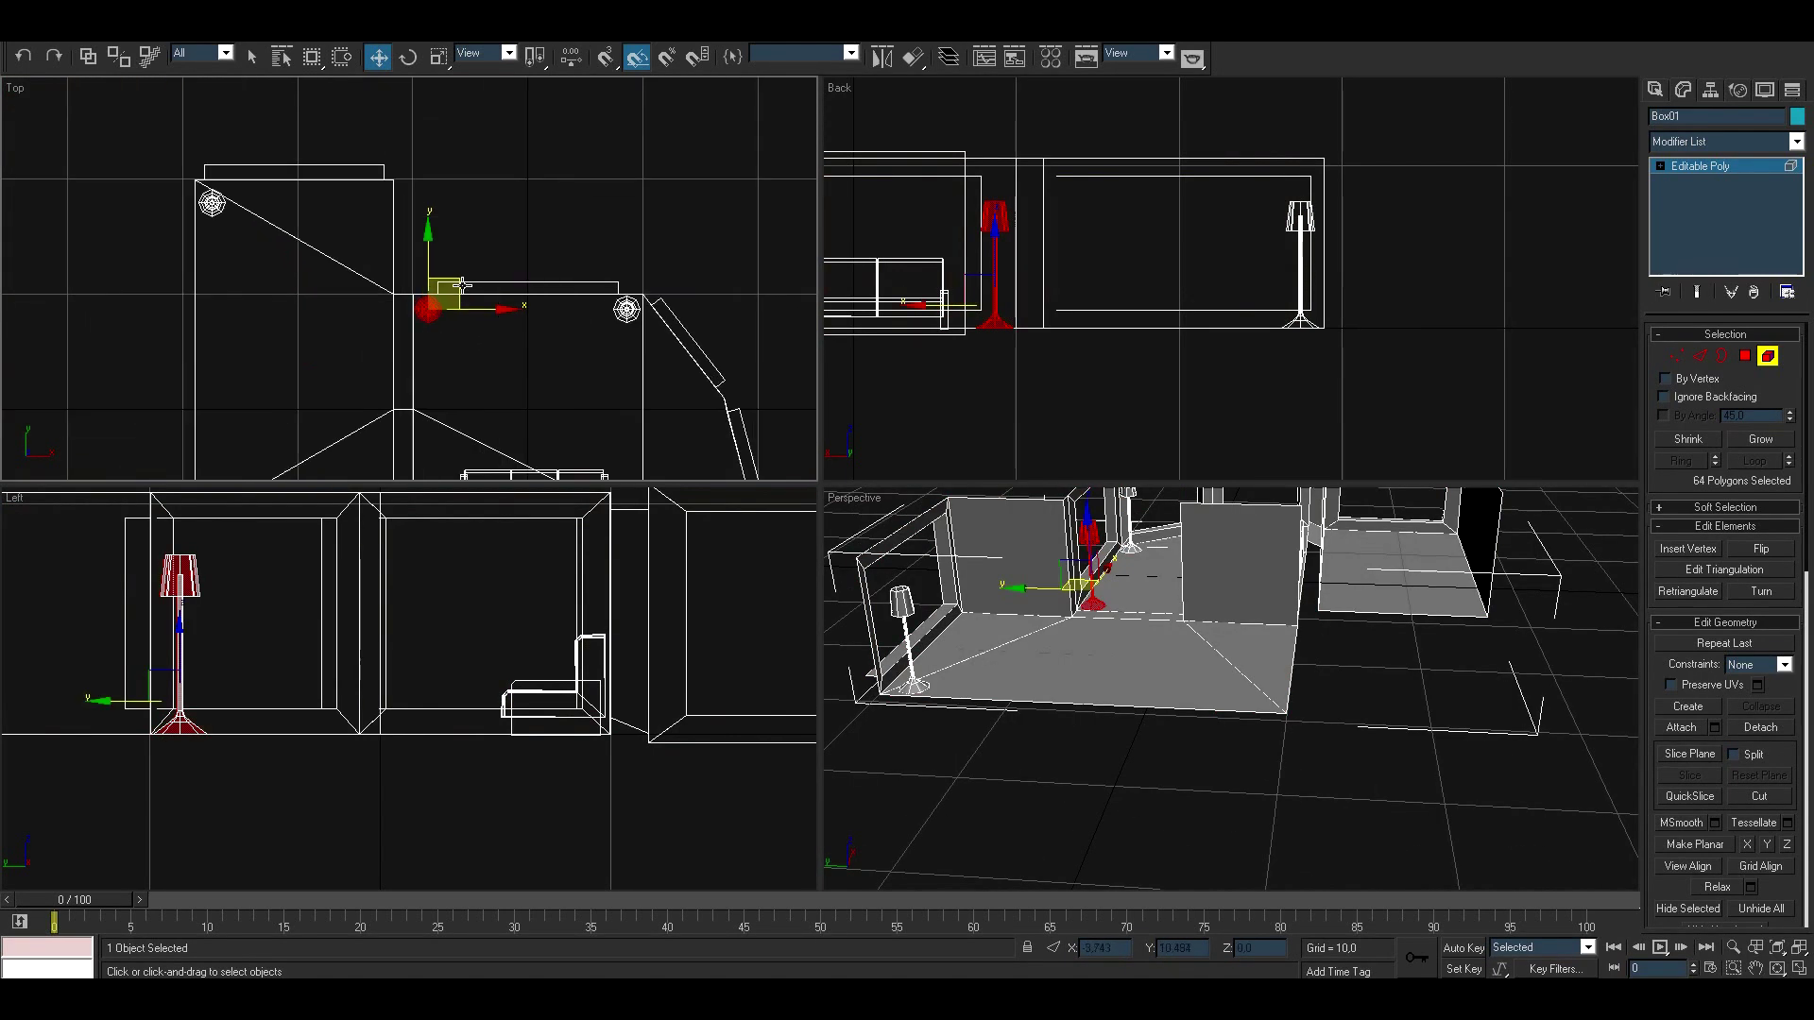
middle_drag(674, 314, 421, 189)
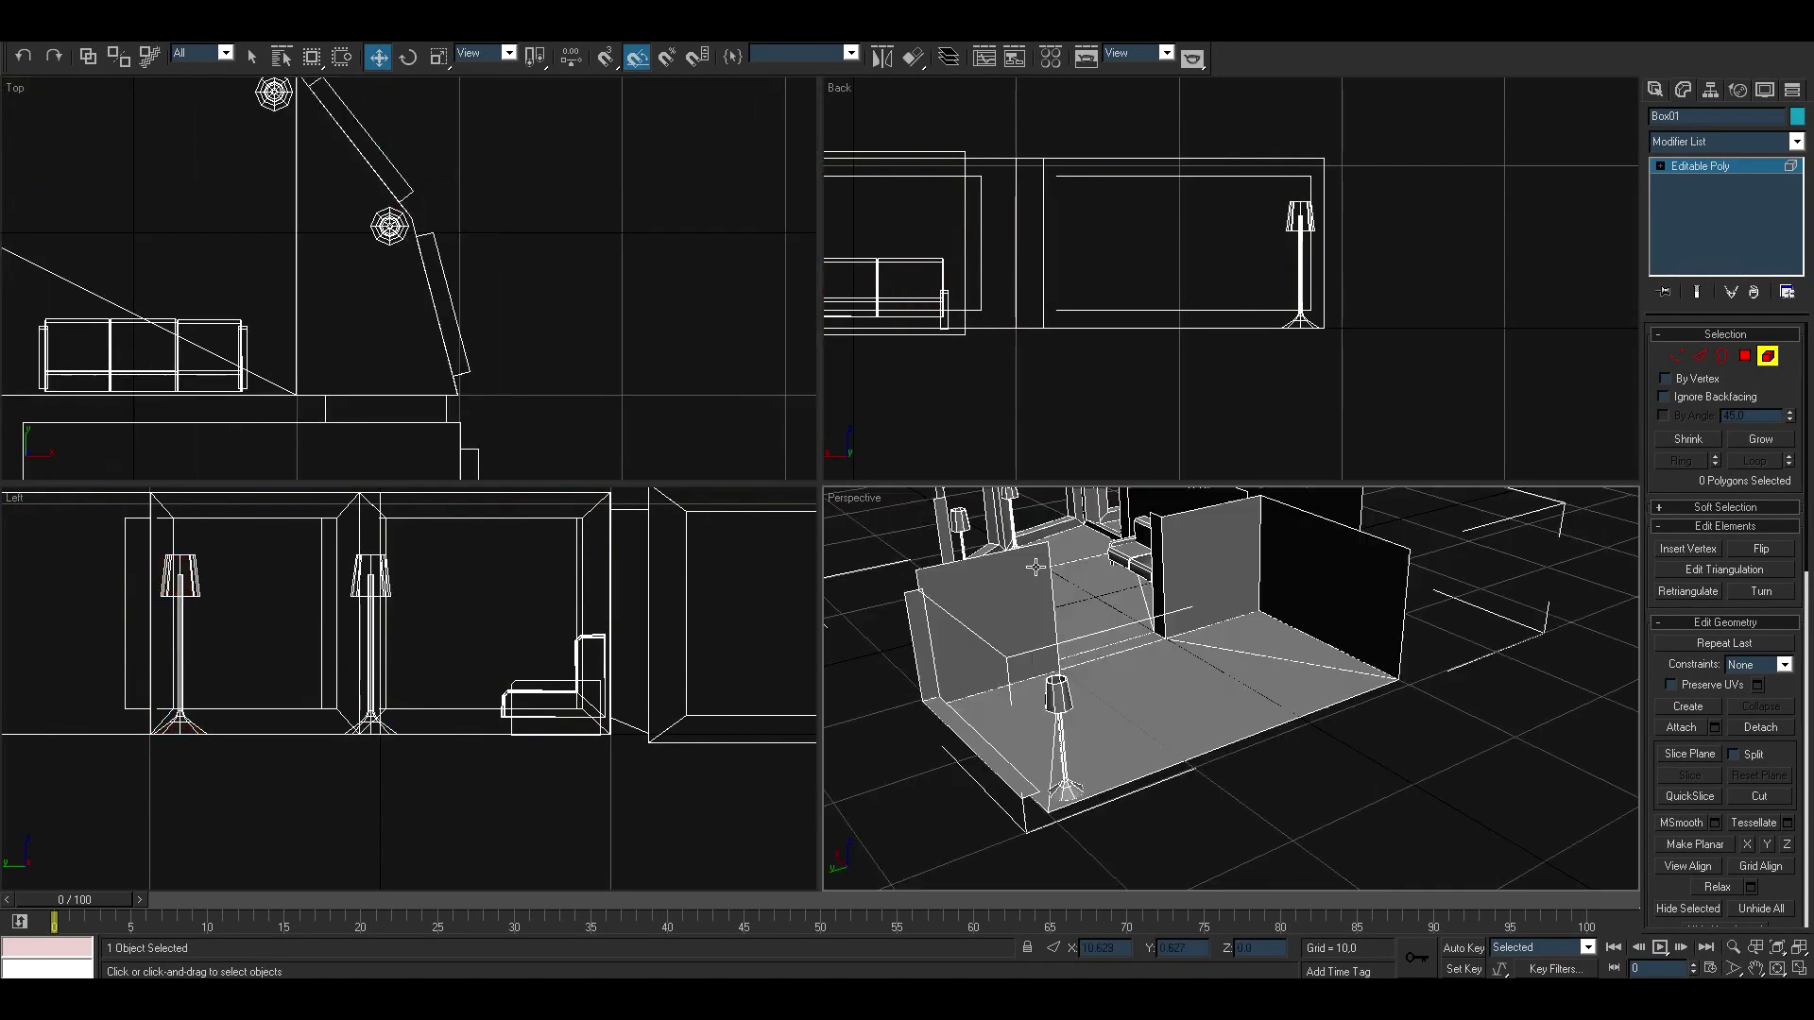
alt+middle_drag(1228, 680, 1206, 643)
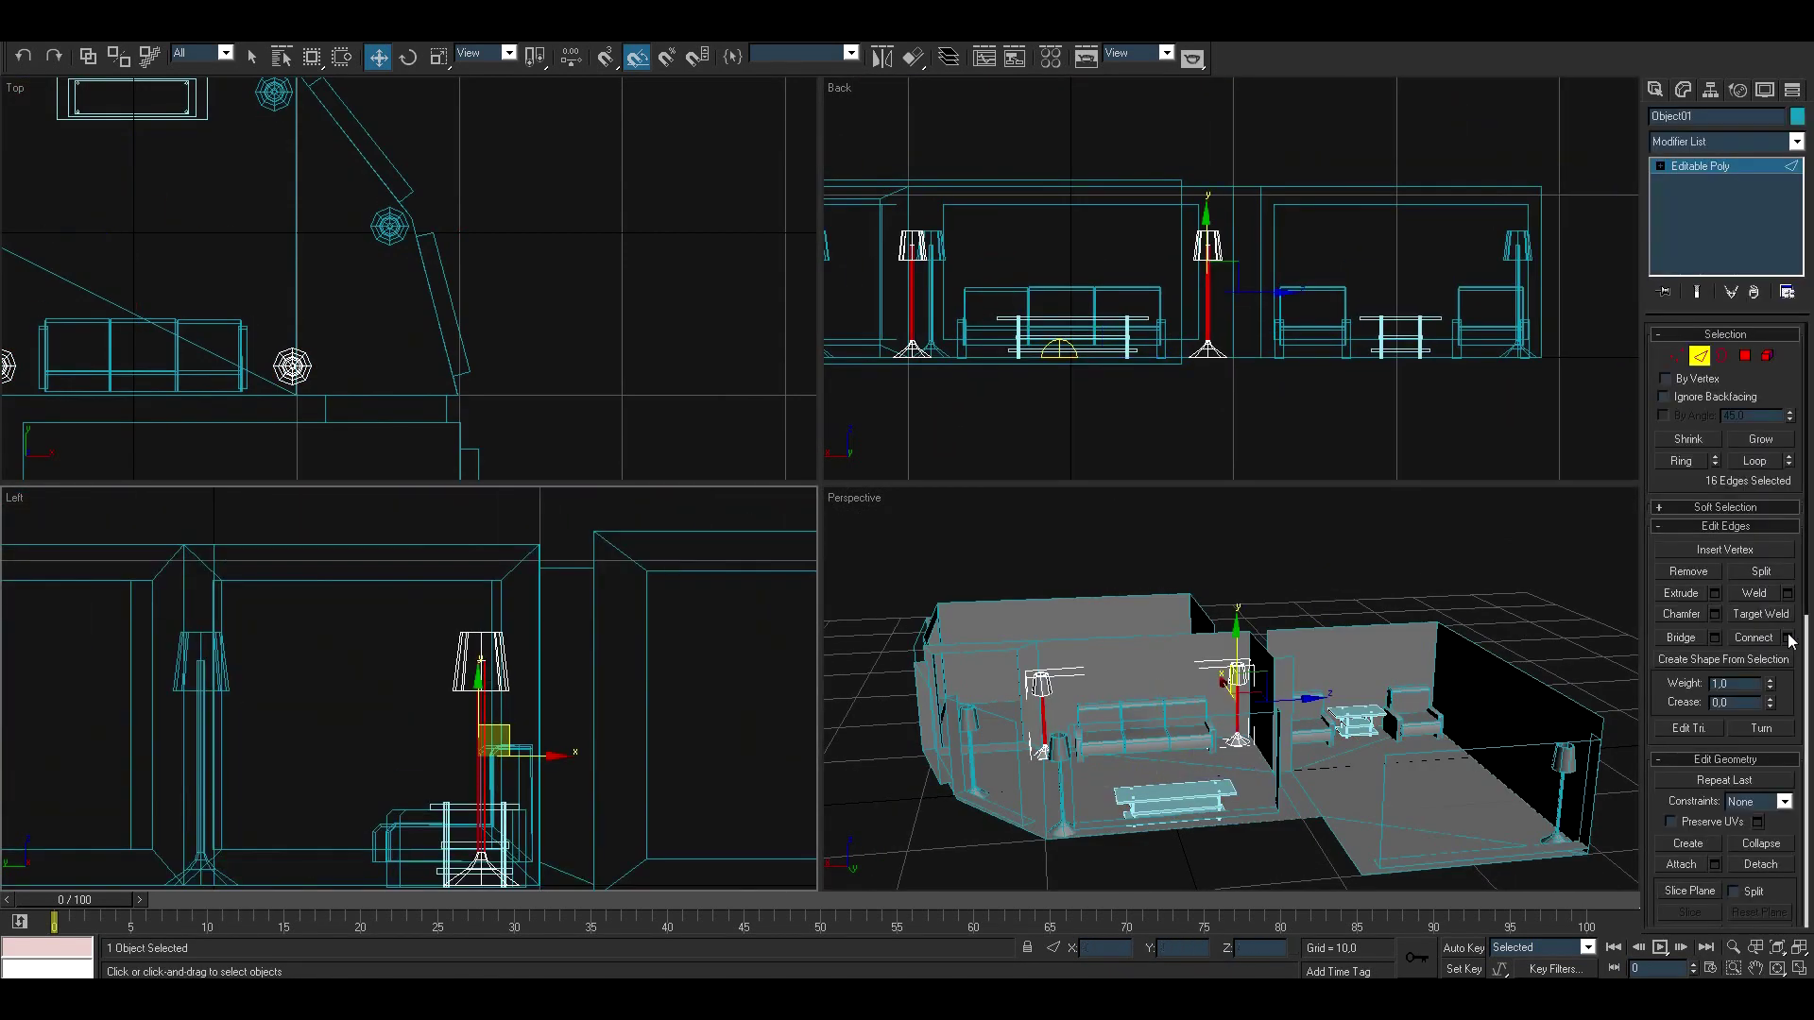
Step: Select the vertices of both wall lamps on Object01 in Vertex mode
click(1787, 638)
click(901, 561)
key(1)
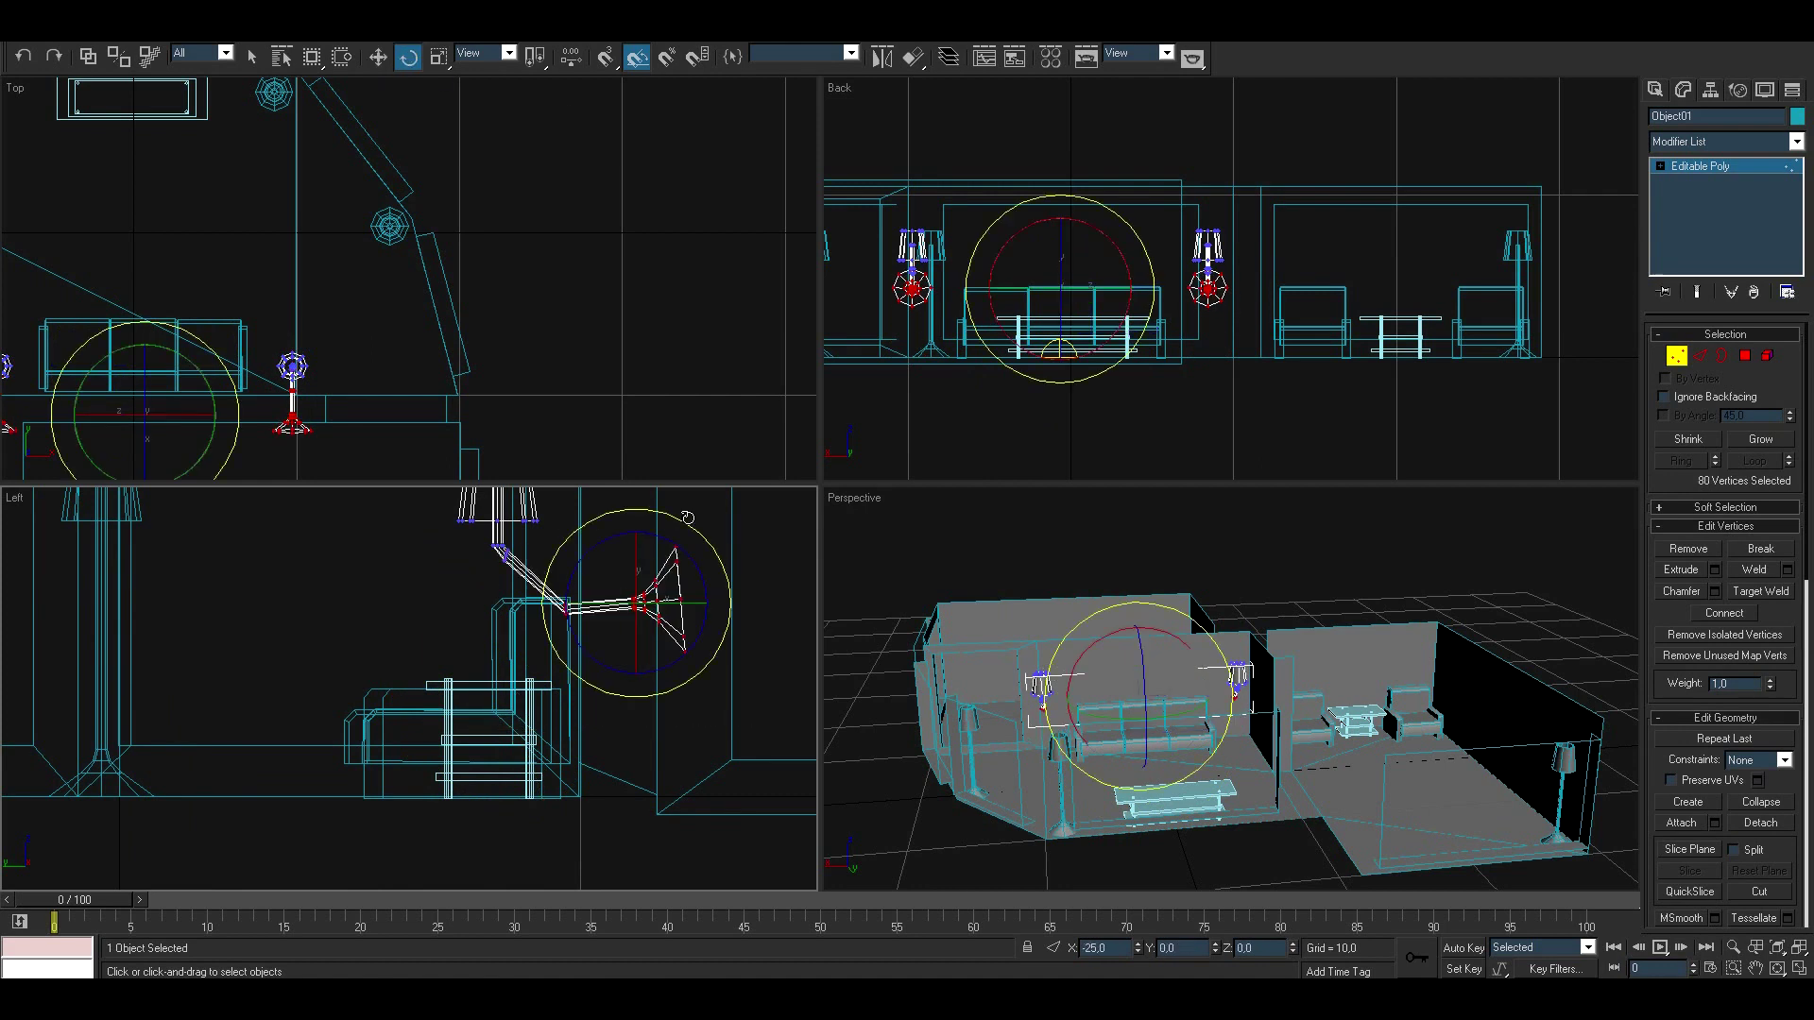
click(682, 500)
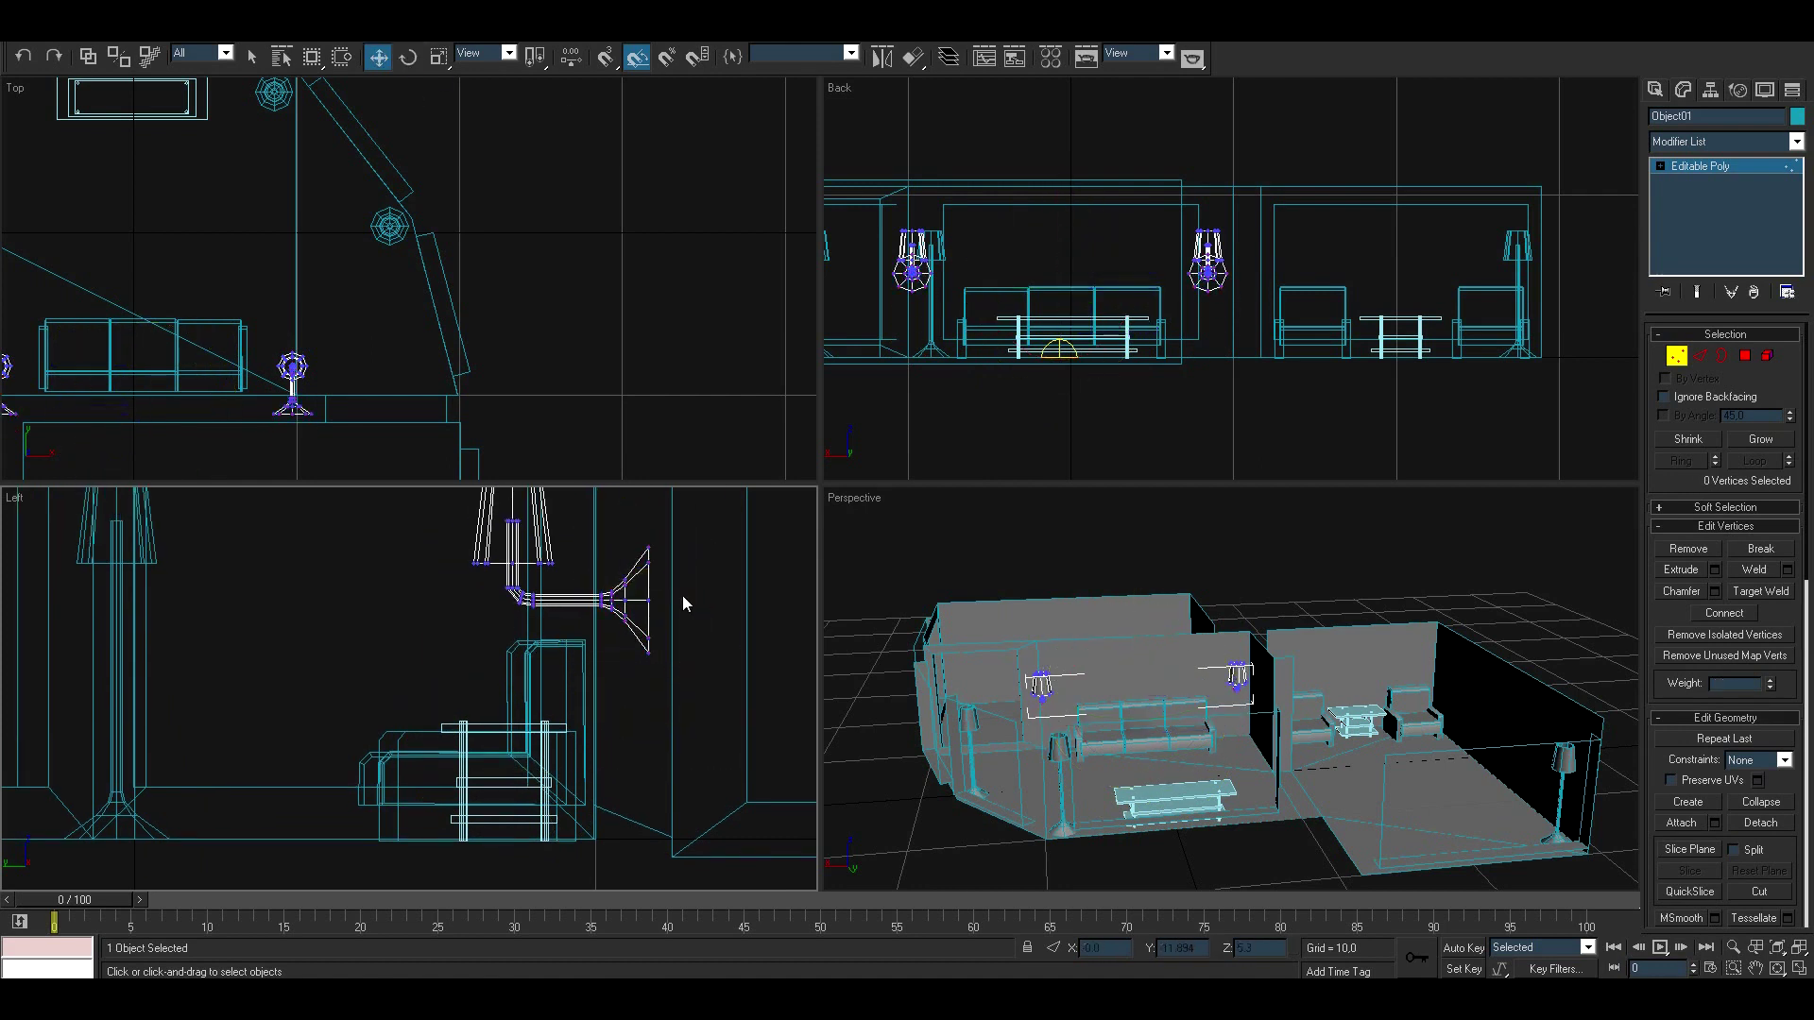
scroll(554, 639, up, 2)
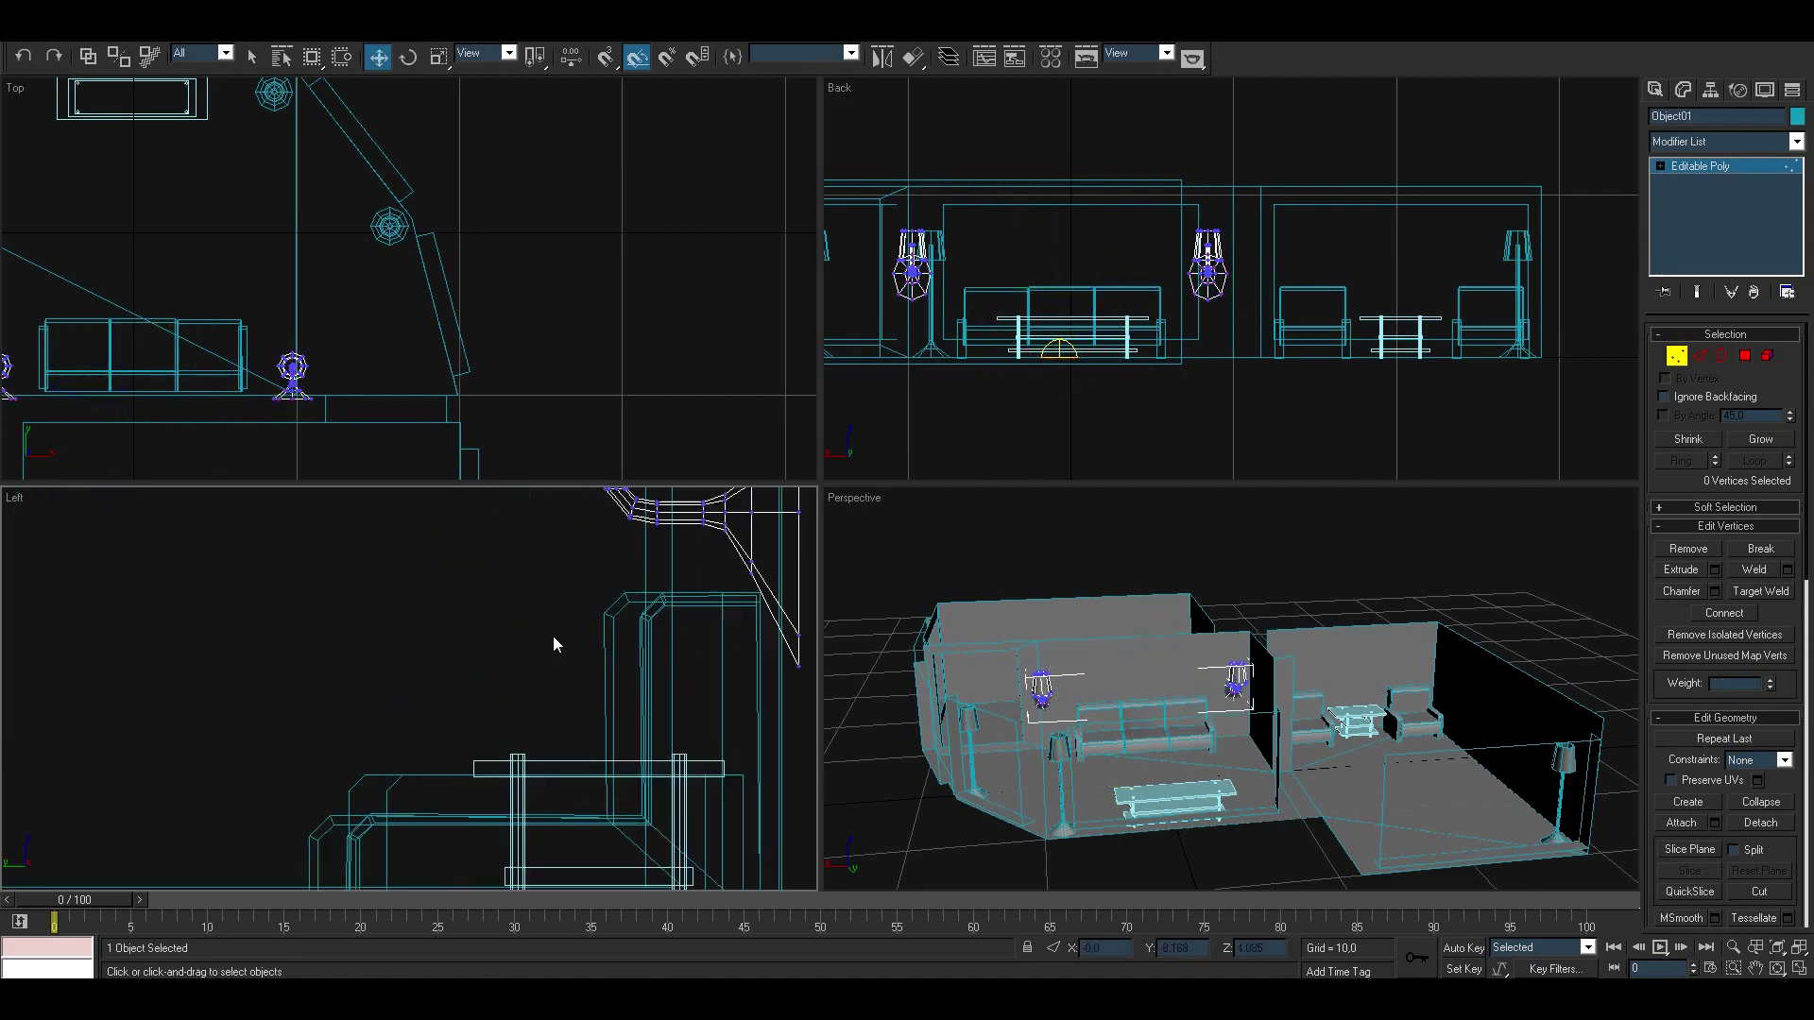
scroll(696, 527, up, 2)
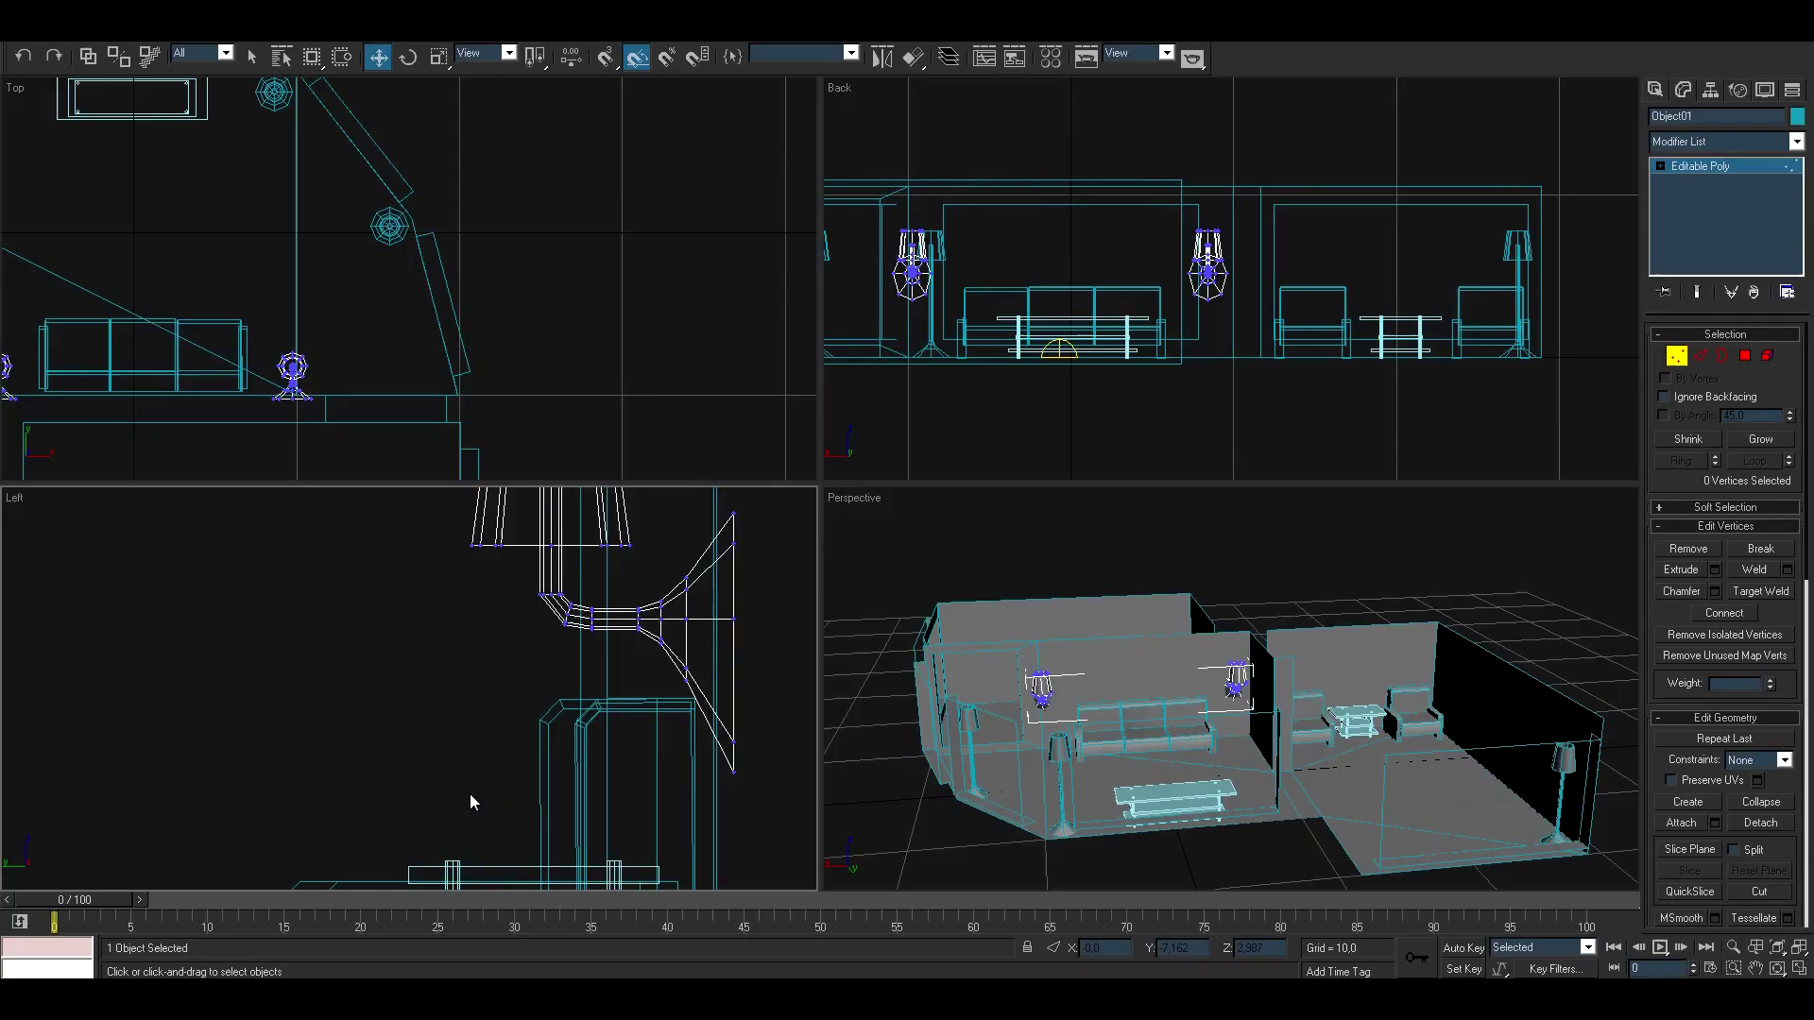
drag(472, 802, 746, 496)
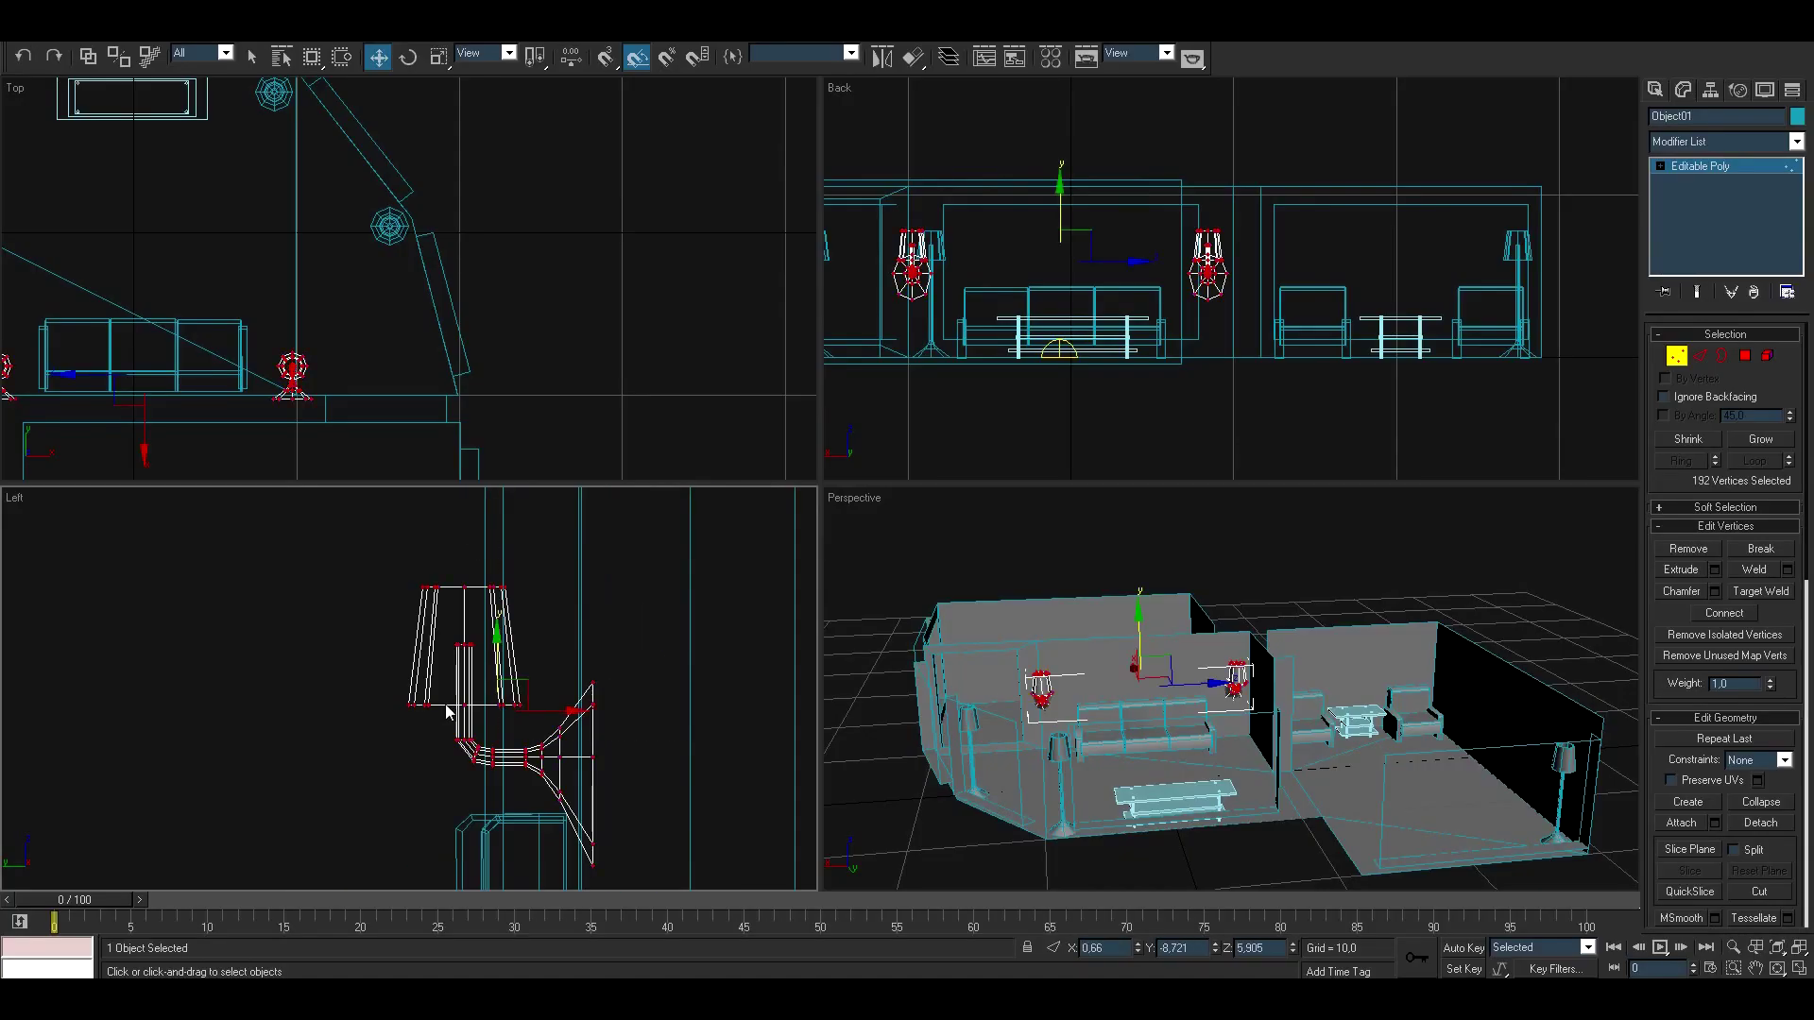
scroll(621, 640, down, 1)
scroll(311, 349, up, 2)
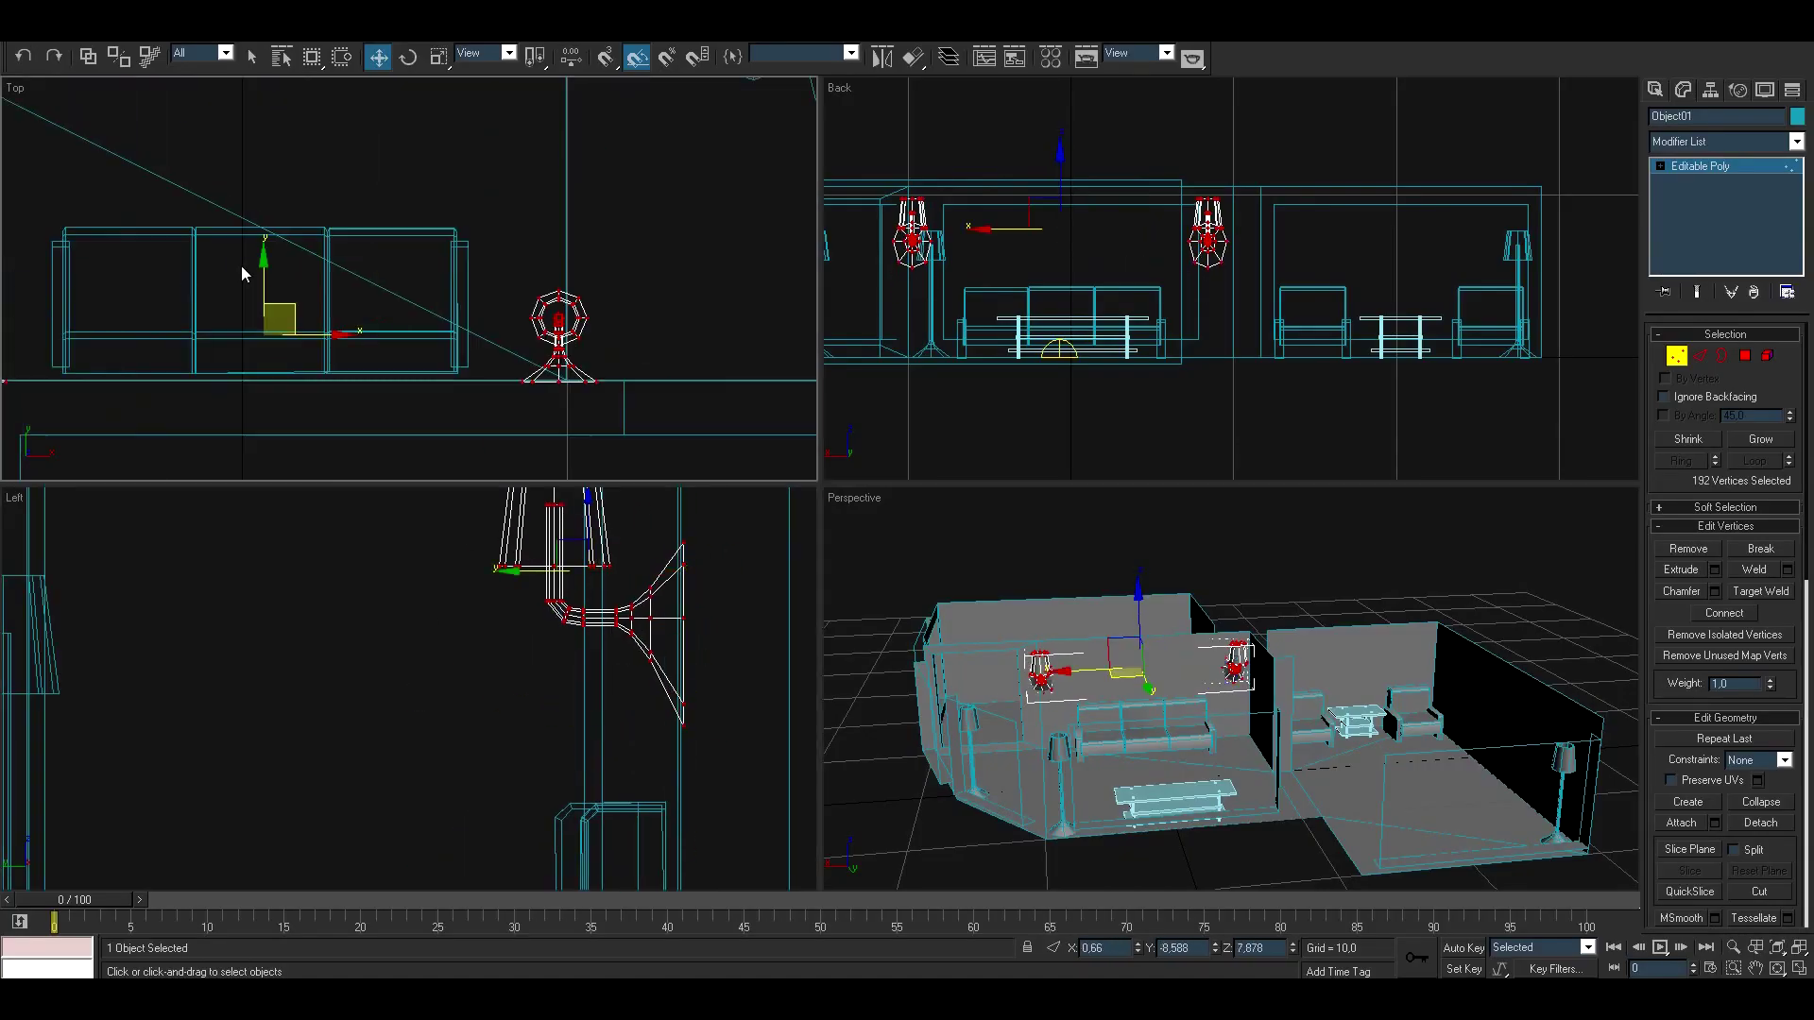
scroll(506, 320, up, 6)
scroll(449, 284, down, 6)
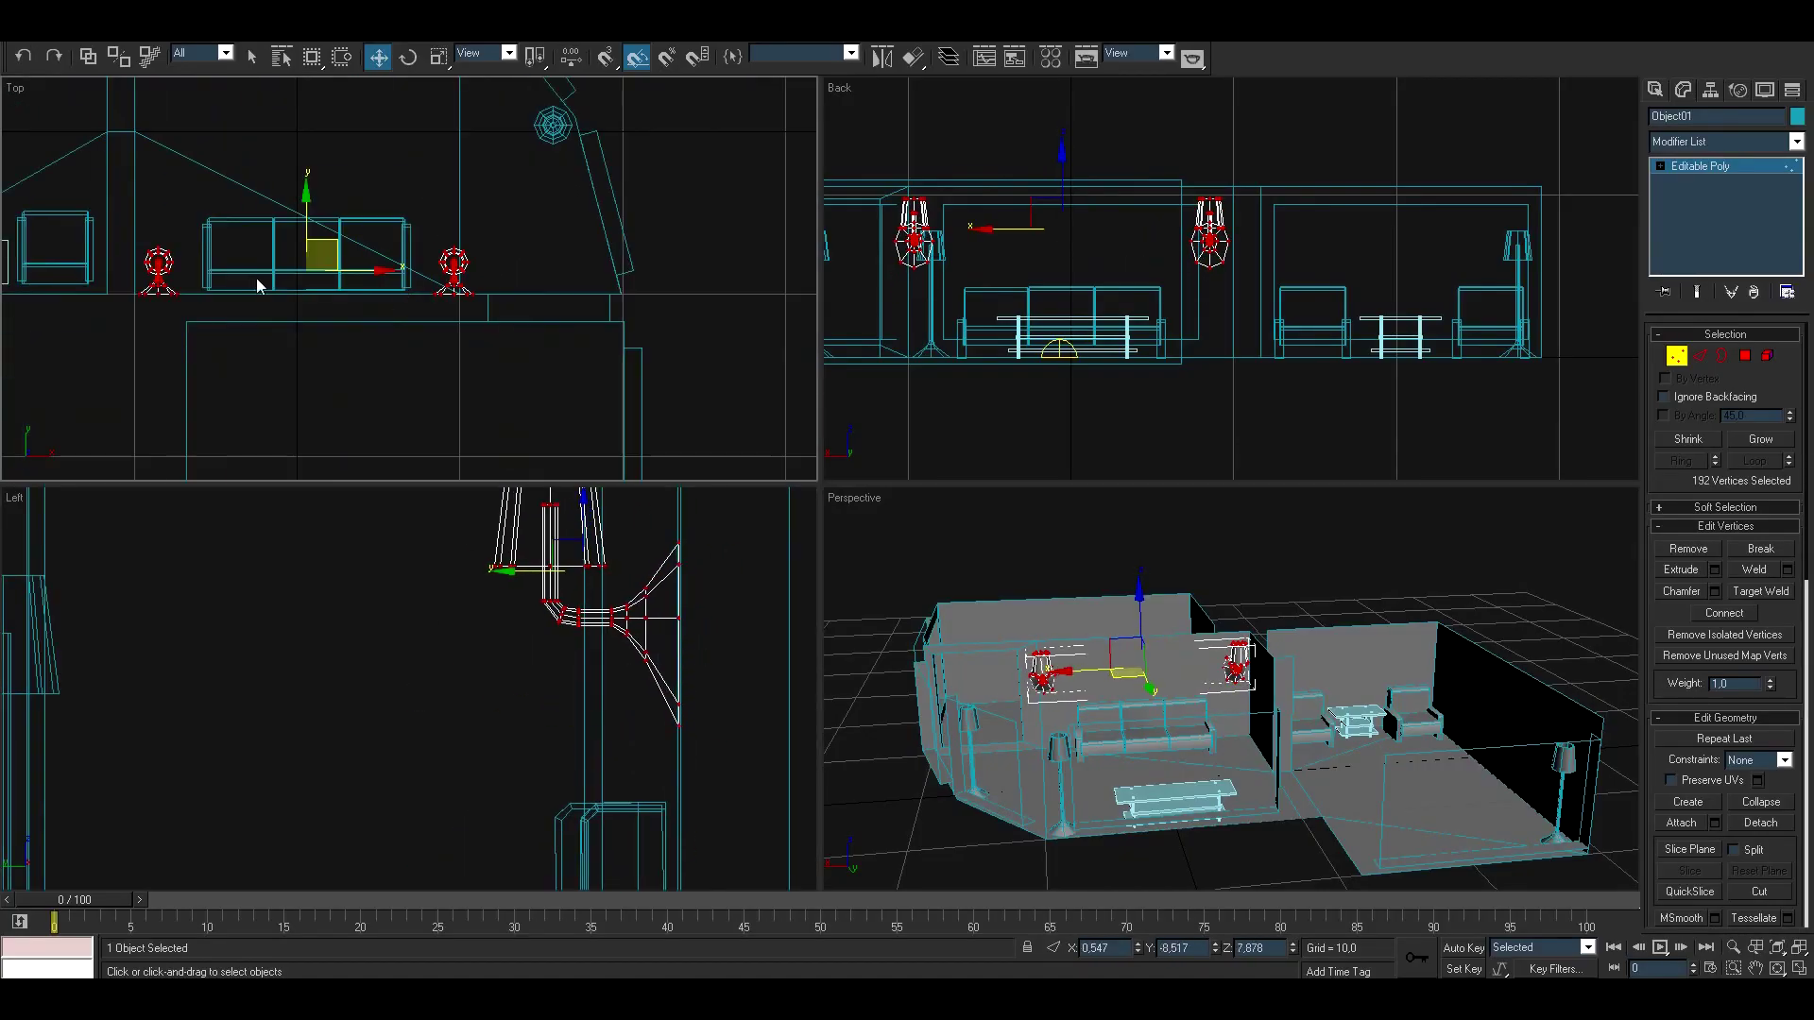
alt+middle_drag(935, 650, 1087, 662)
Step: Uniformly scale both wall lamps to 70%
key(r)
drag(604, 576, 603, 620)
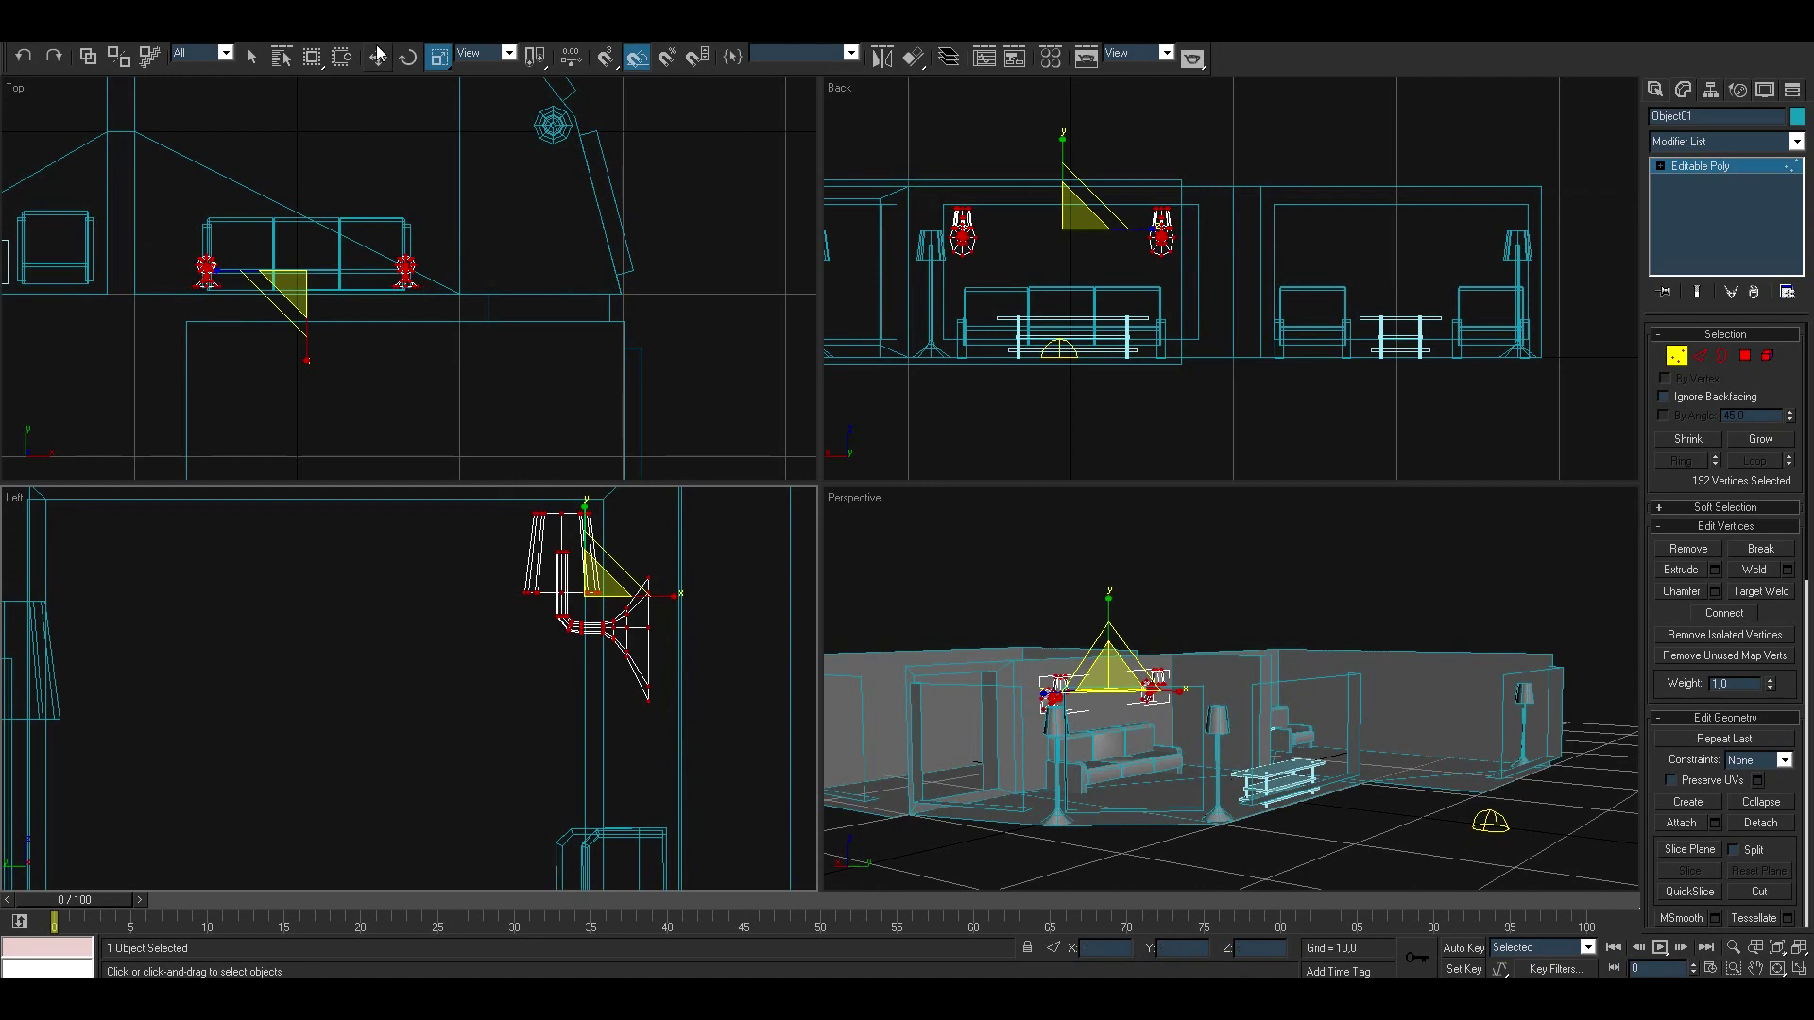
click(378, 55)
scroll(406, 274, up, 3)
scroll(416, 274, up, 3)
right_click(1045, 604)
Step: Select the room mesh Box01 from the scene list in Element mode
click(944, 454)
alt+middle_drag(1086, 661, 1253, 725)
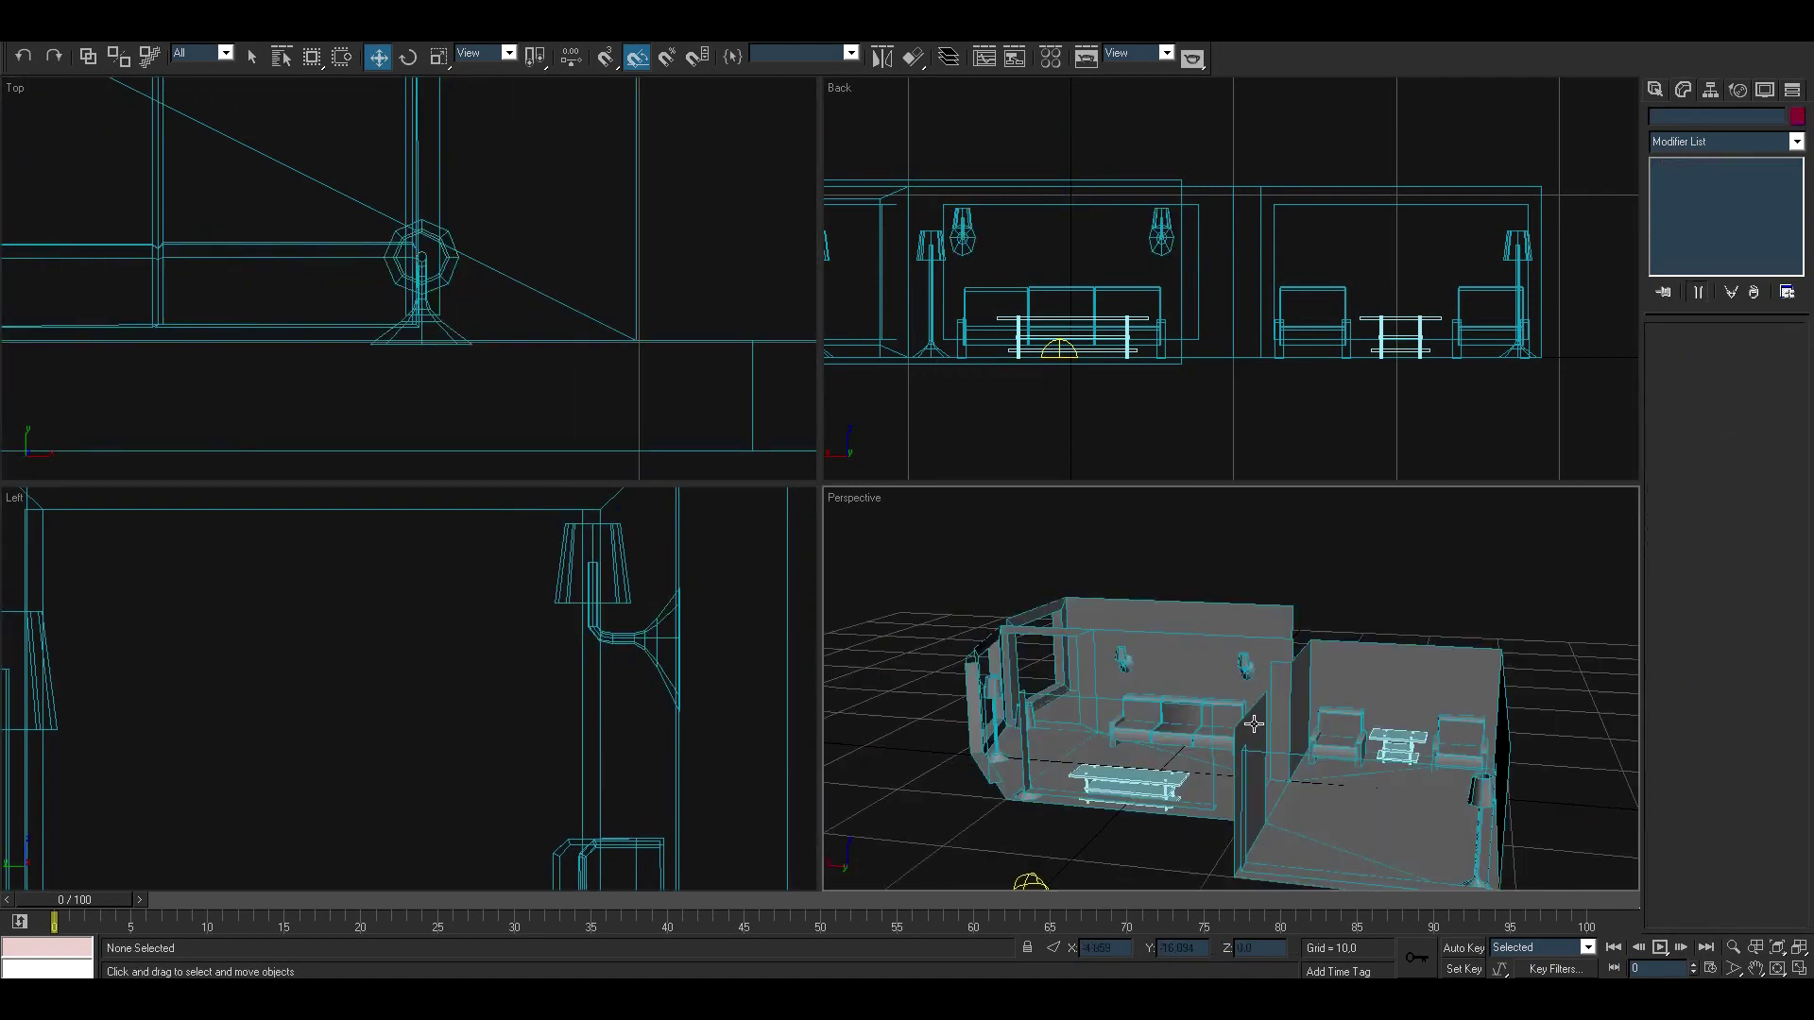
click(1254, 724)
key(h)
click(984, 676)
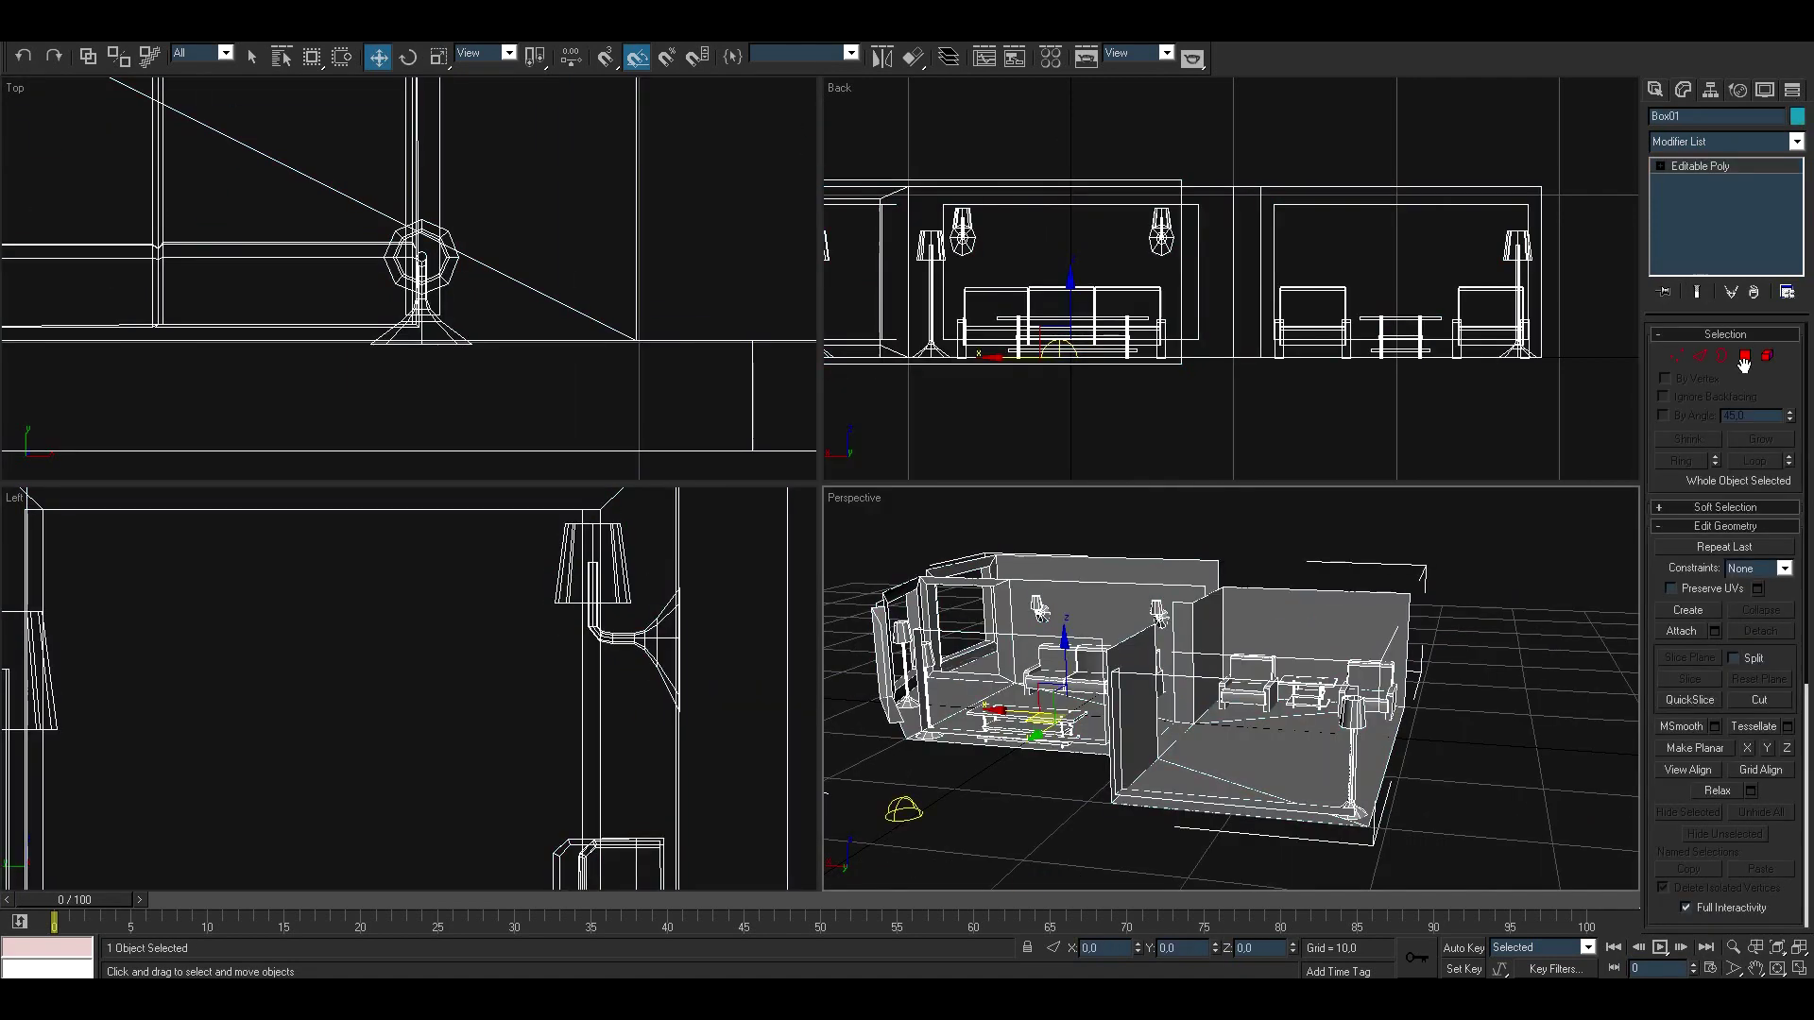
click(1767, 355)
Step: Clone one wall lamp element onto the right room's back wall
scroll(406, 274, down, 3)
click(323, 271)
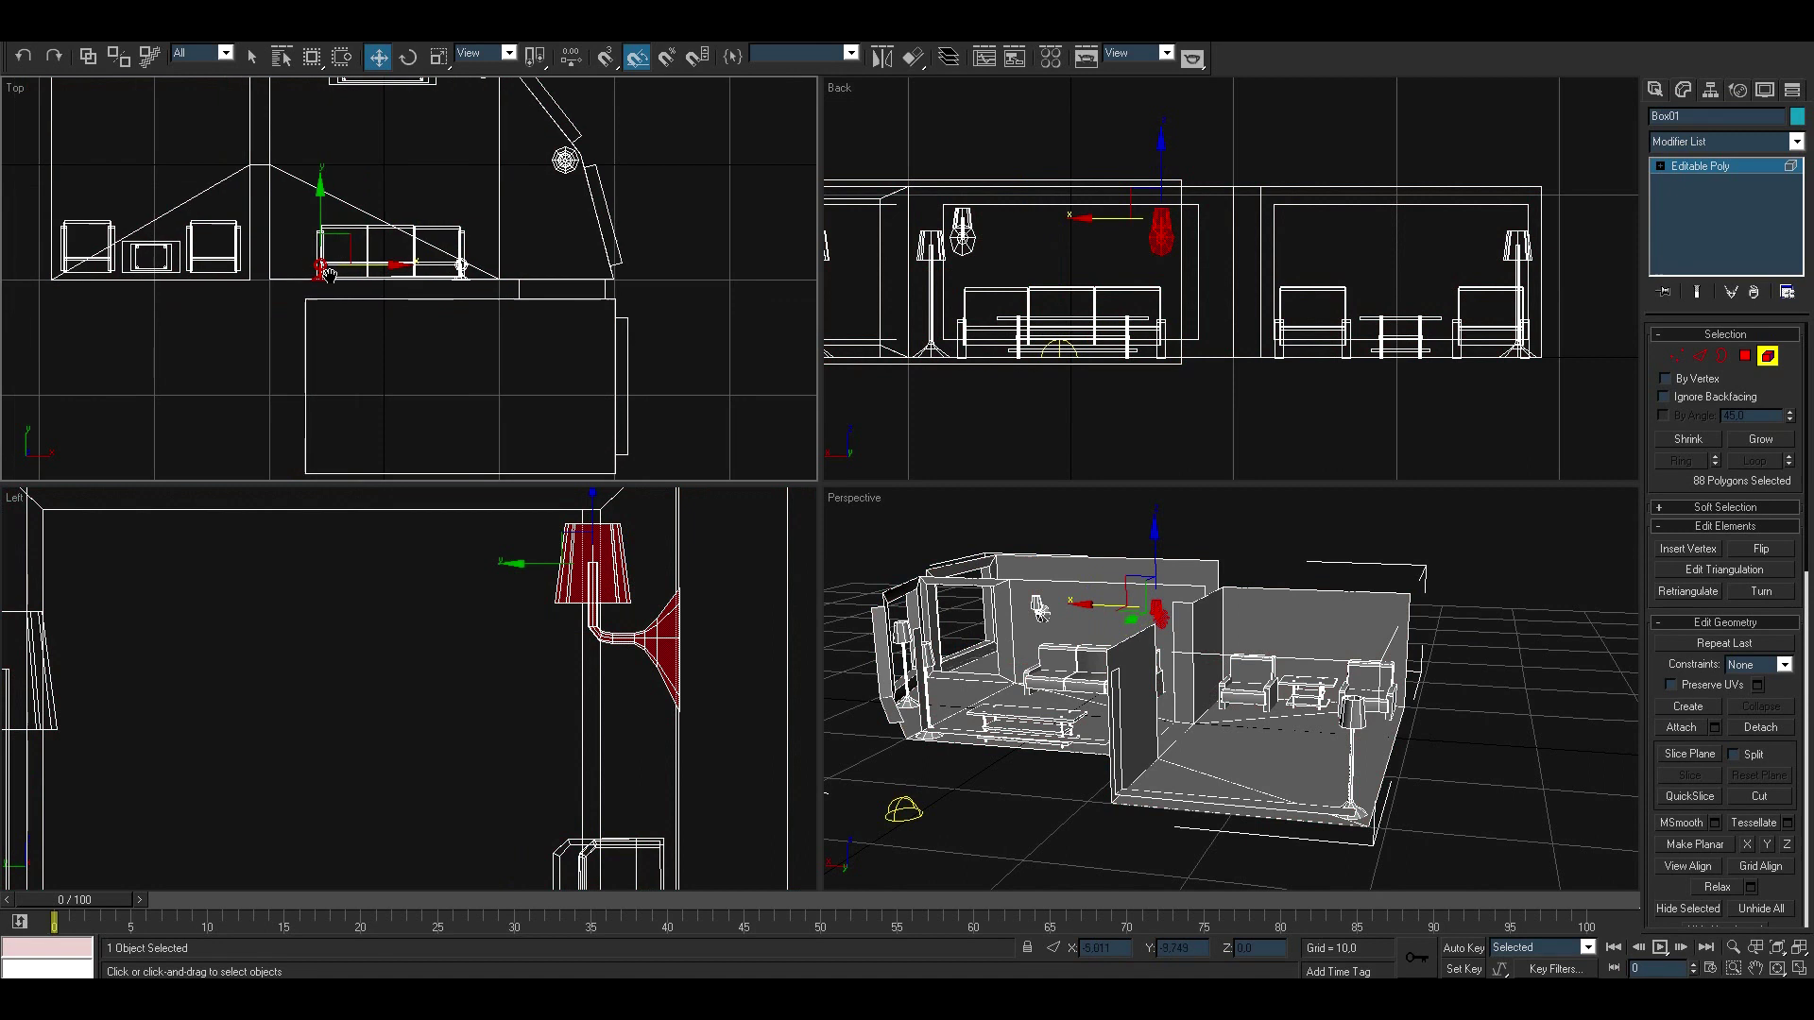
scroll(323, 271, up, 2)
shift+drag(439, 293, 133, 303)
key(Return)
scroll(406, 302, up, 5)
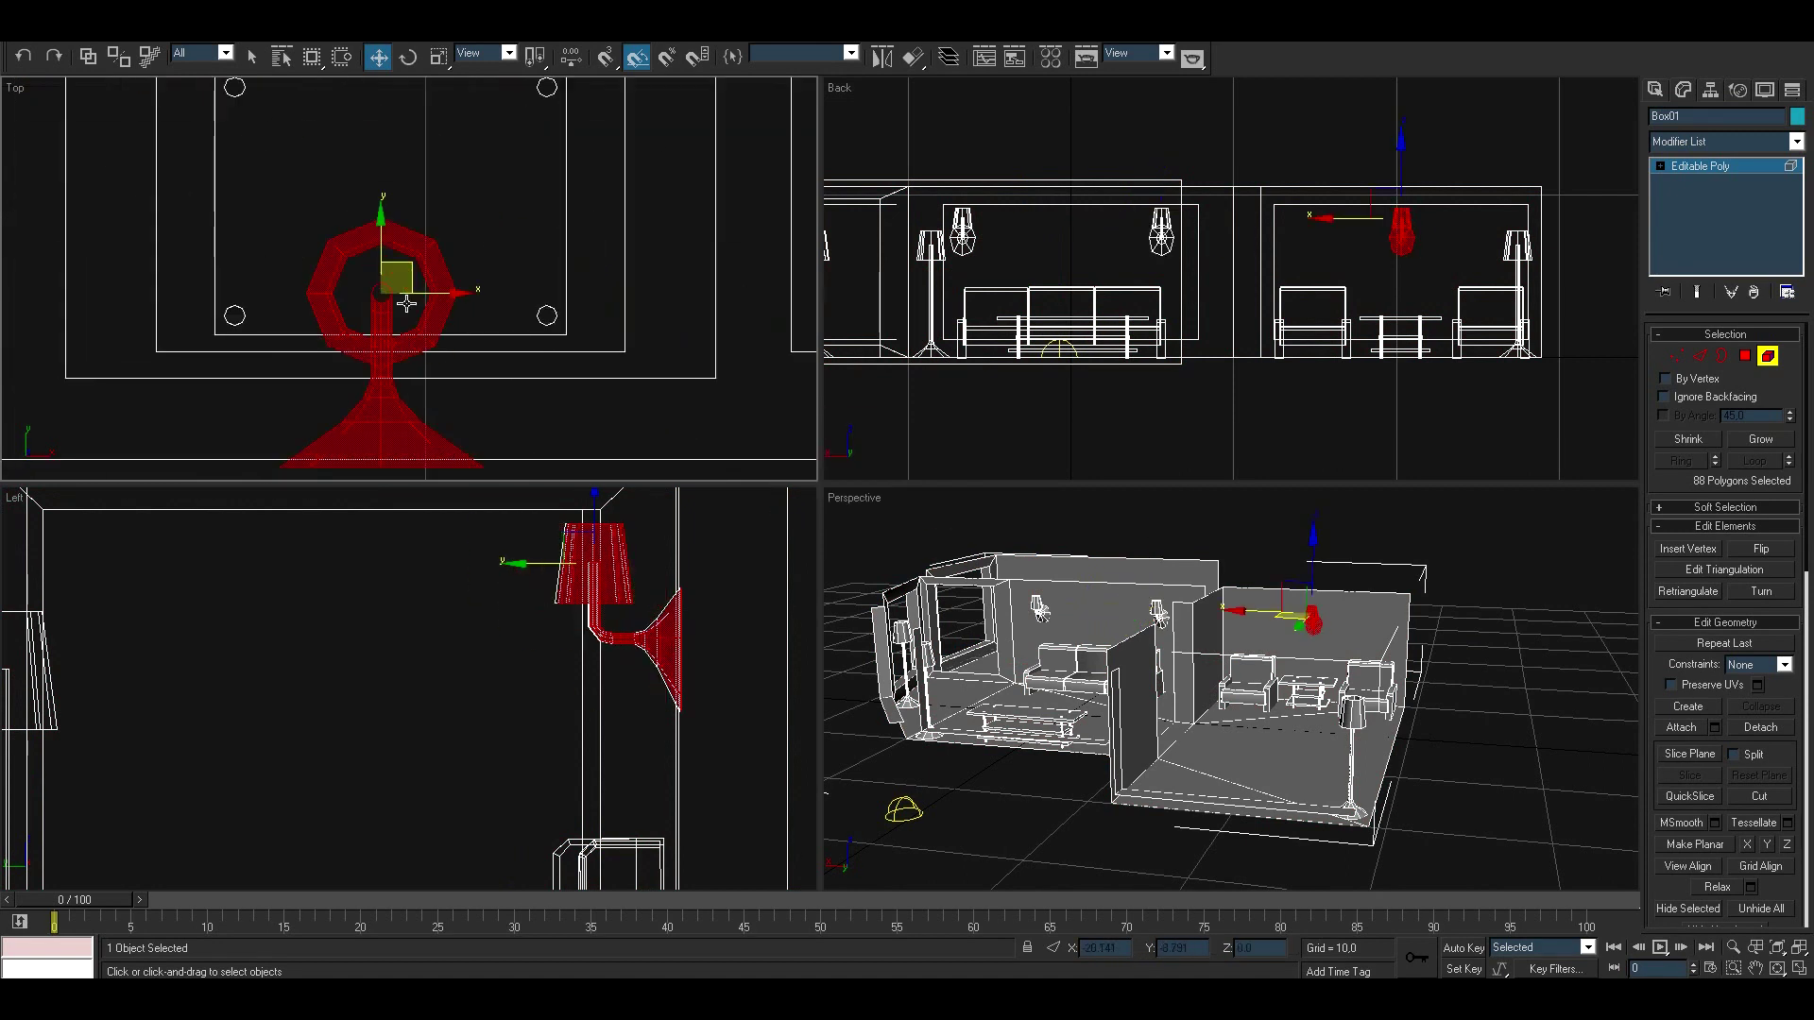
scroll(405, 244, down, 3)
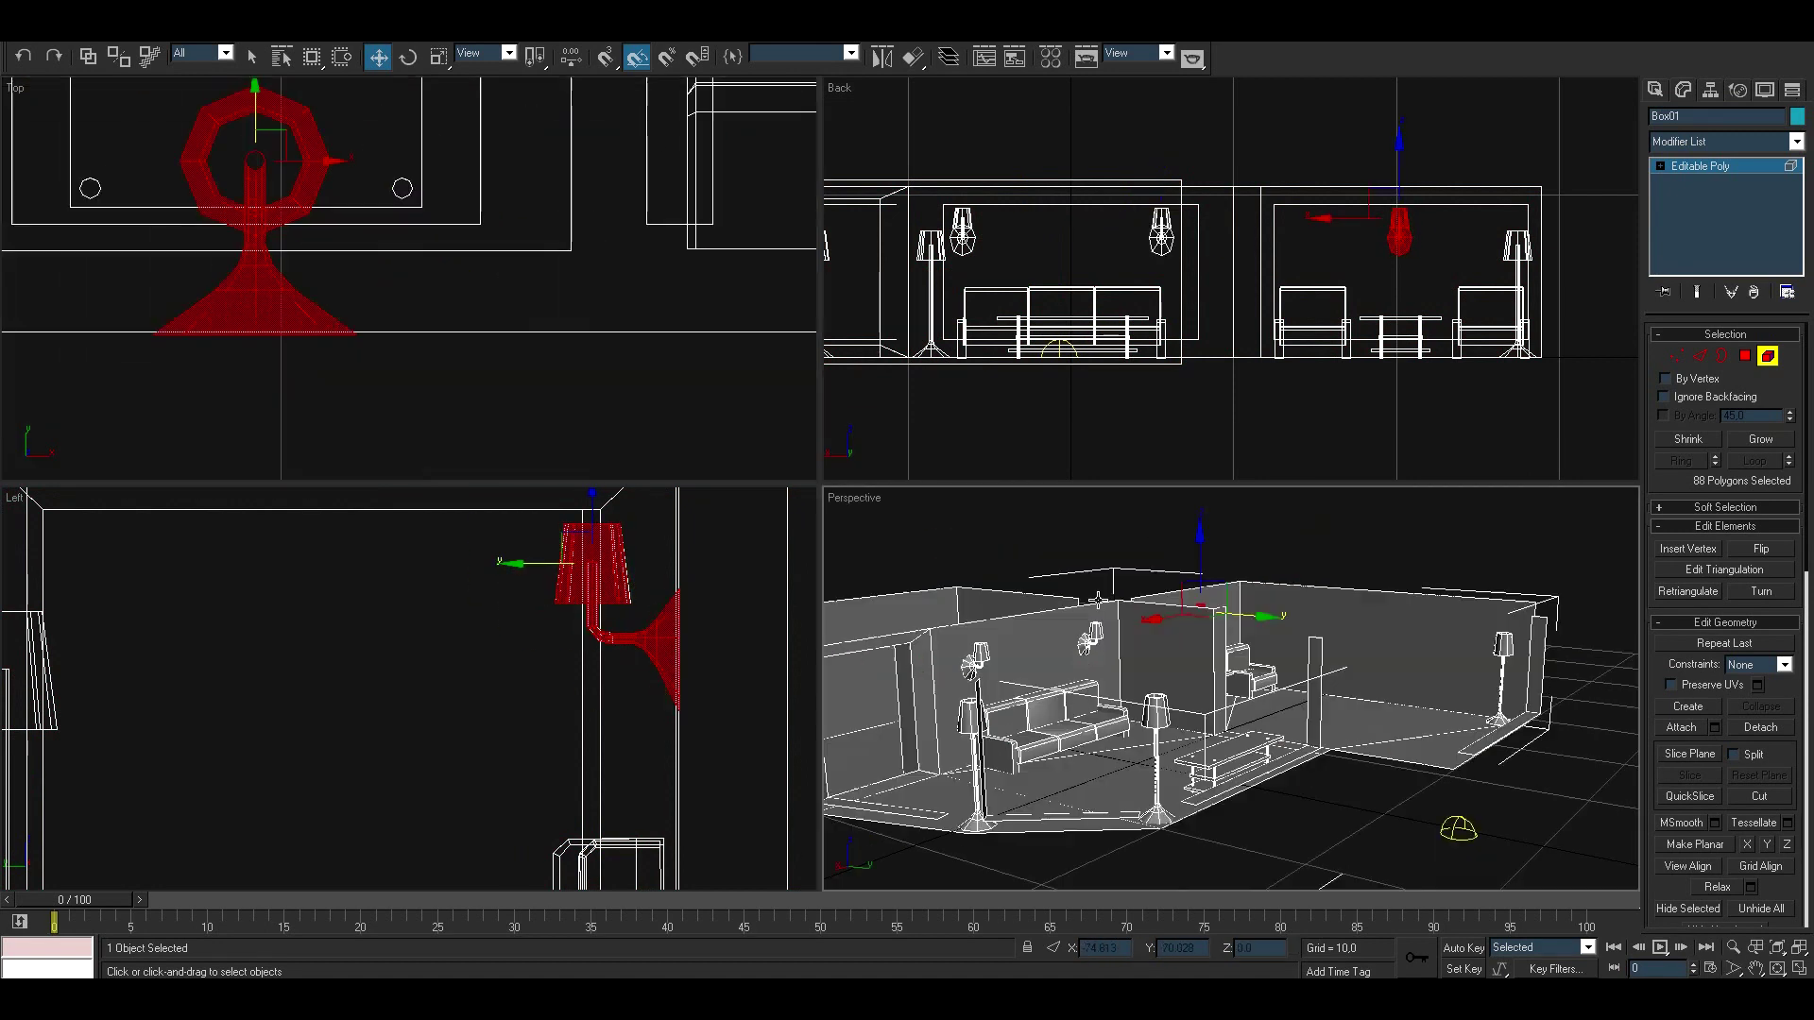
click(1326, 521)
alt+middle_drag(1326, 521, 1269, 618)
scroll(1269, 619, up, 3)
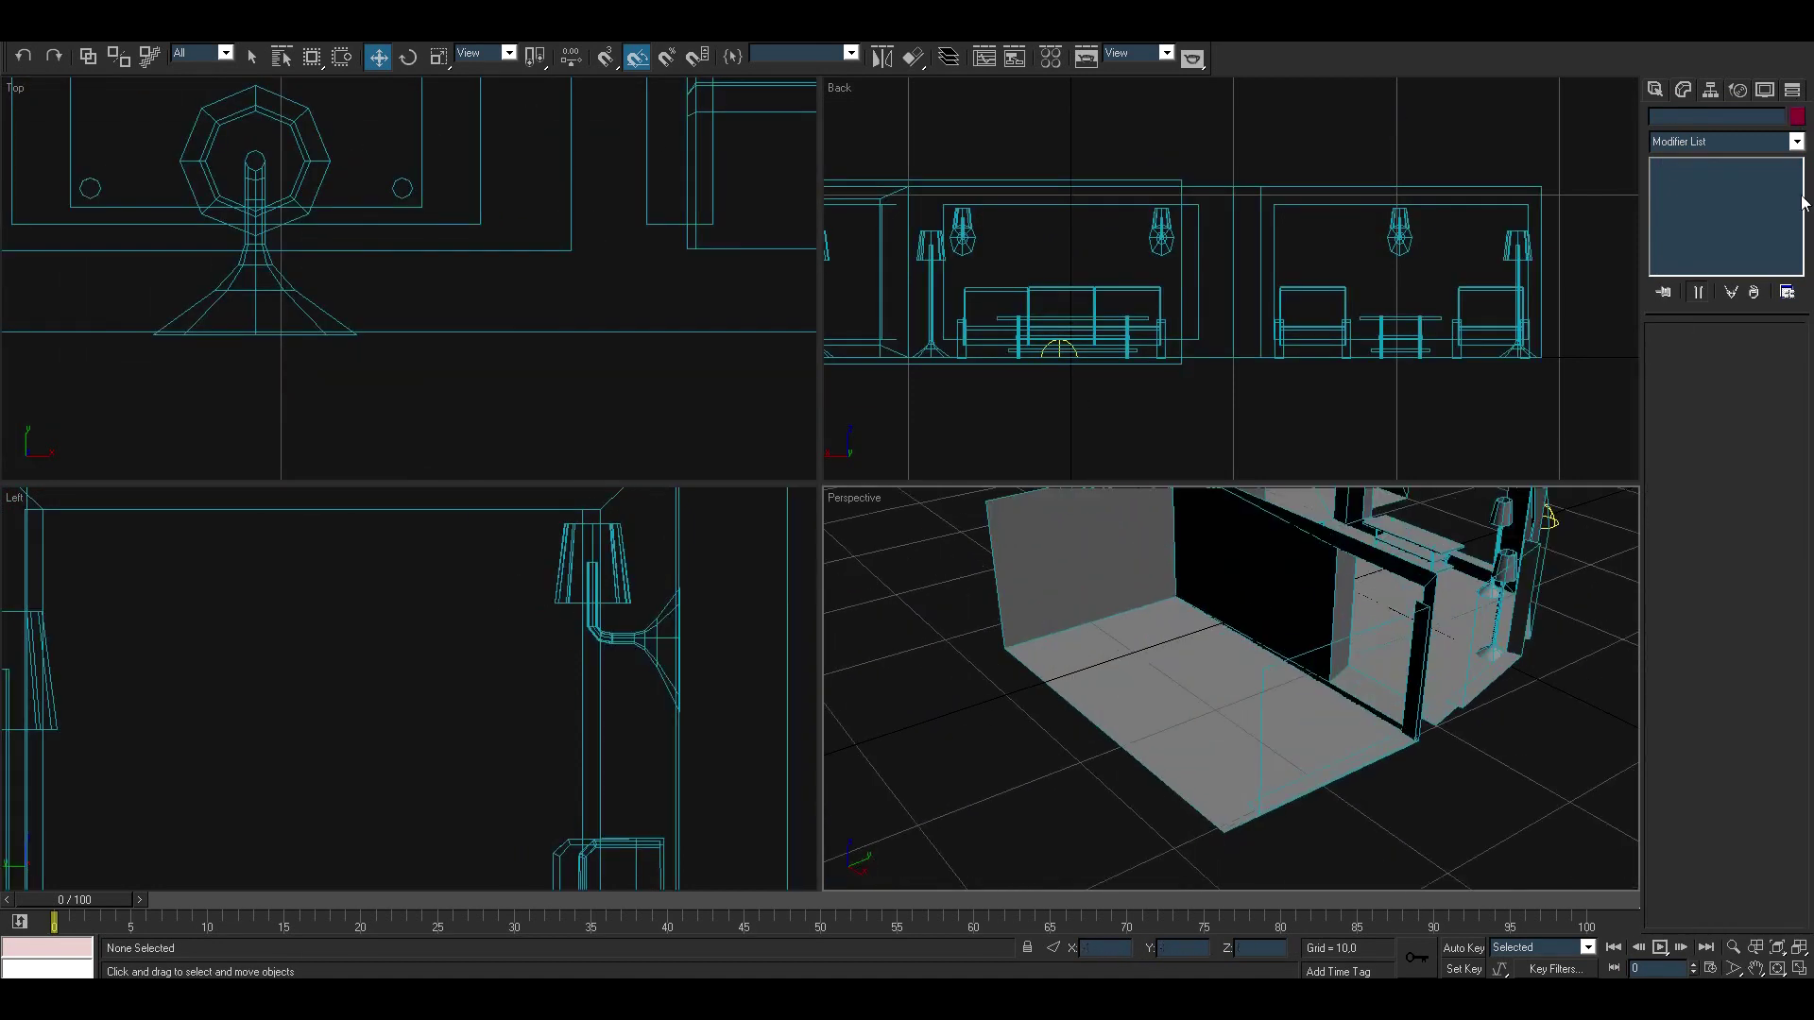
Step: Draw three tall box pillars and a small cube, converting them to Editable Poly
click(1687, 211)
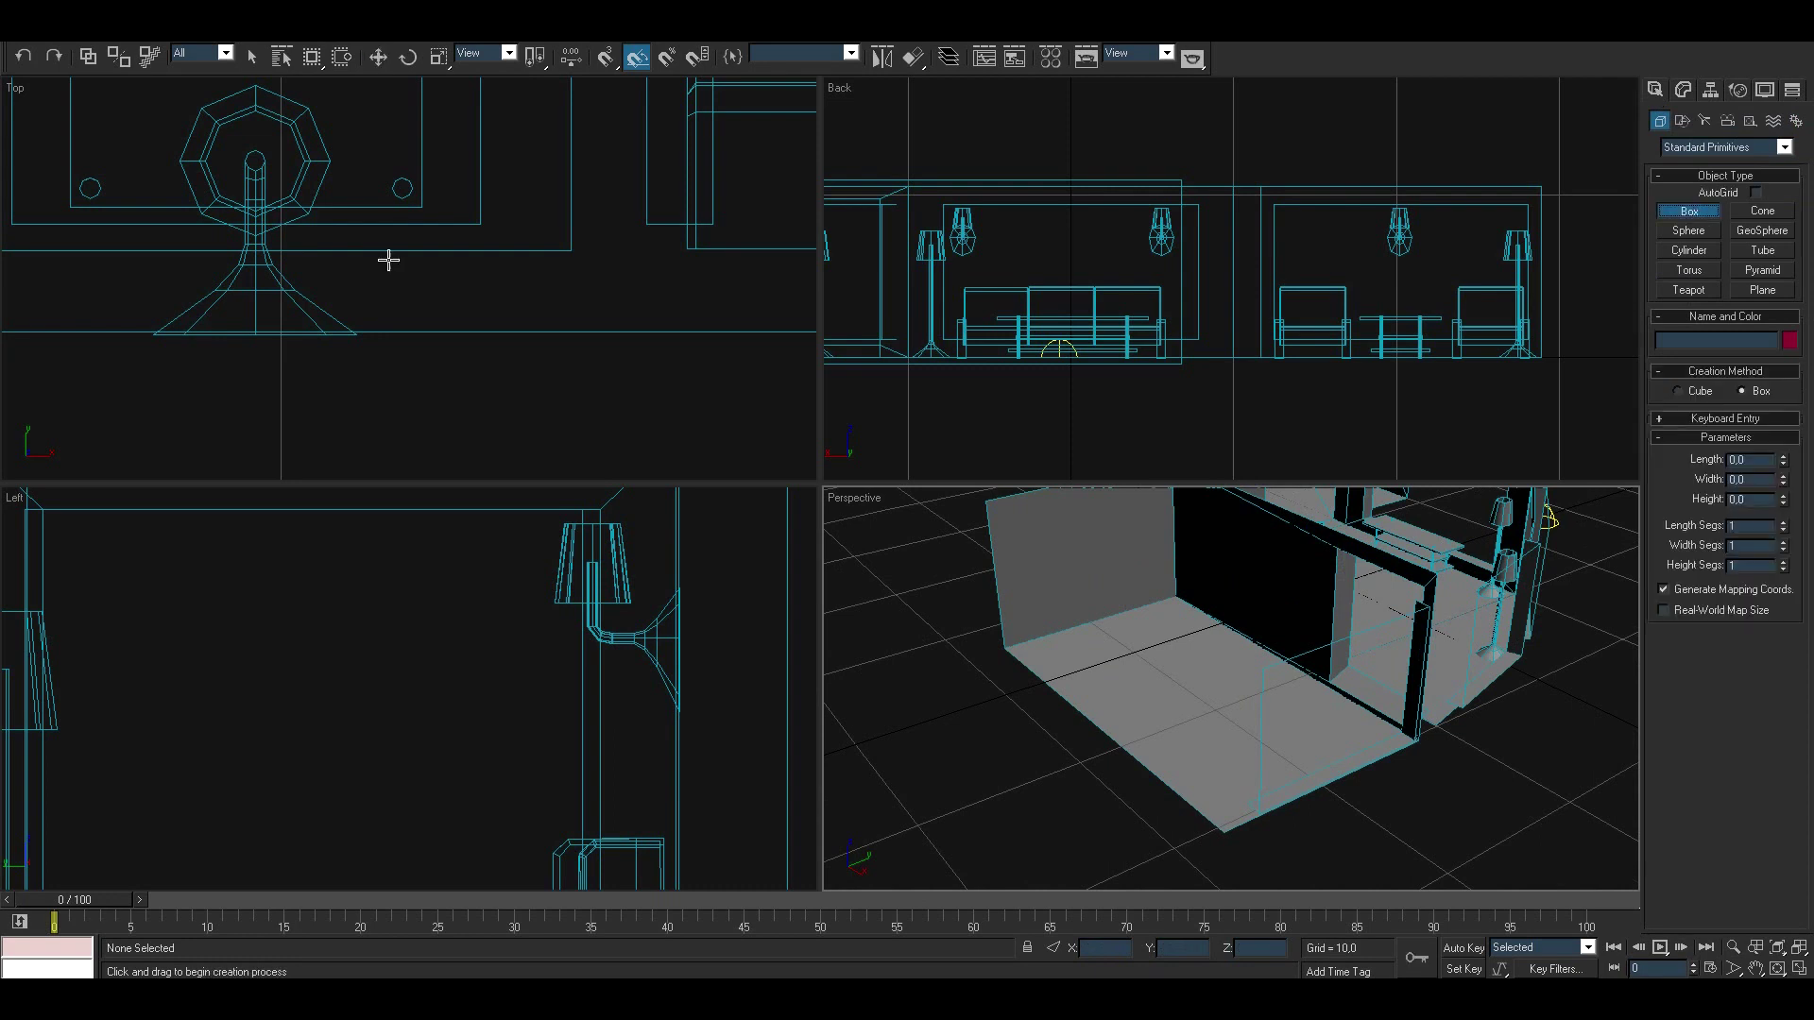
scroll(547, 195, down, 4)
scroll(507, 337, up, 5)
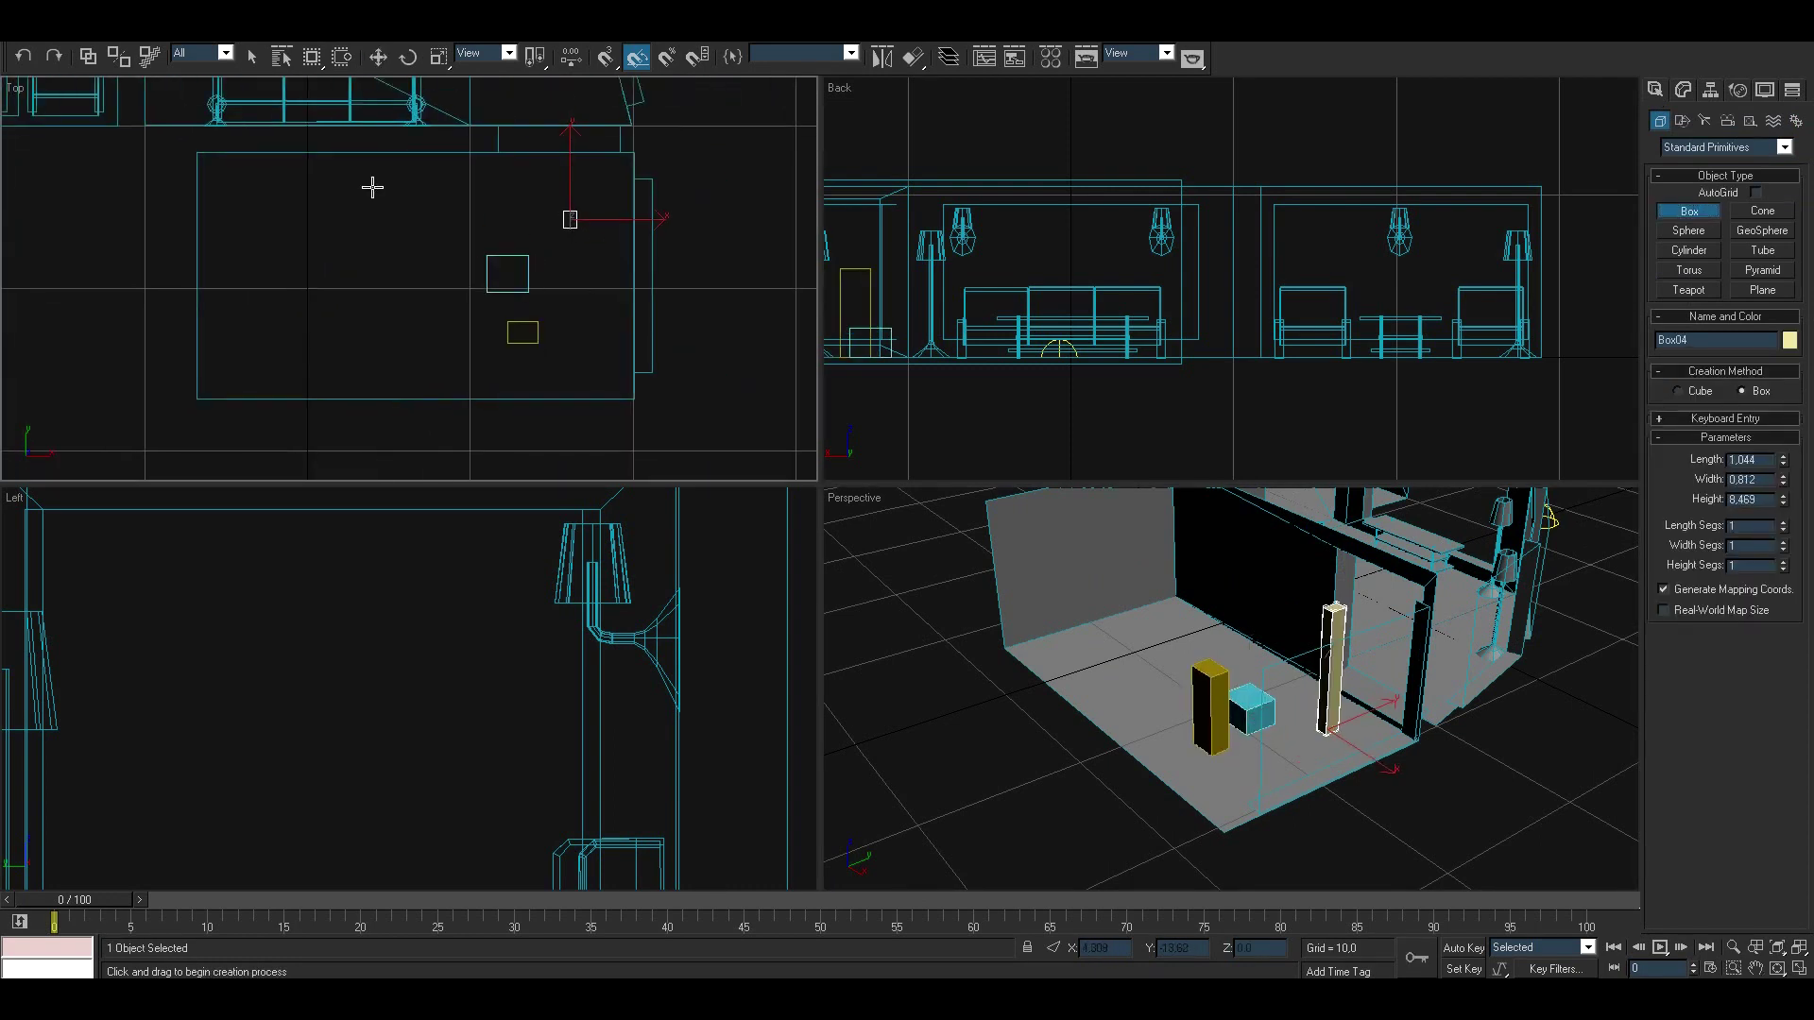
right_click(473, 261)
click(661, 440)
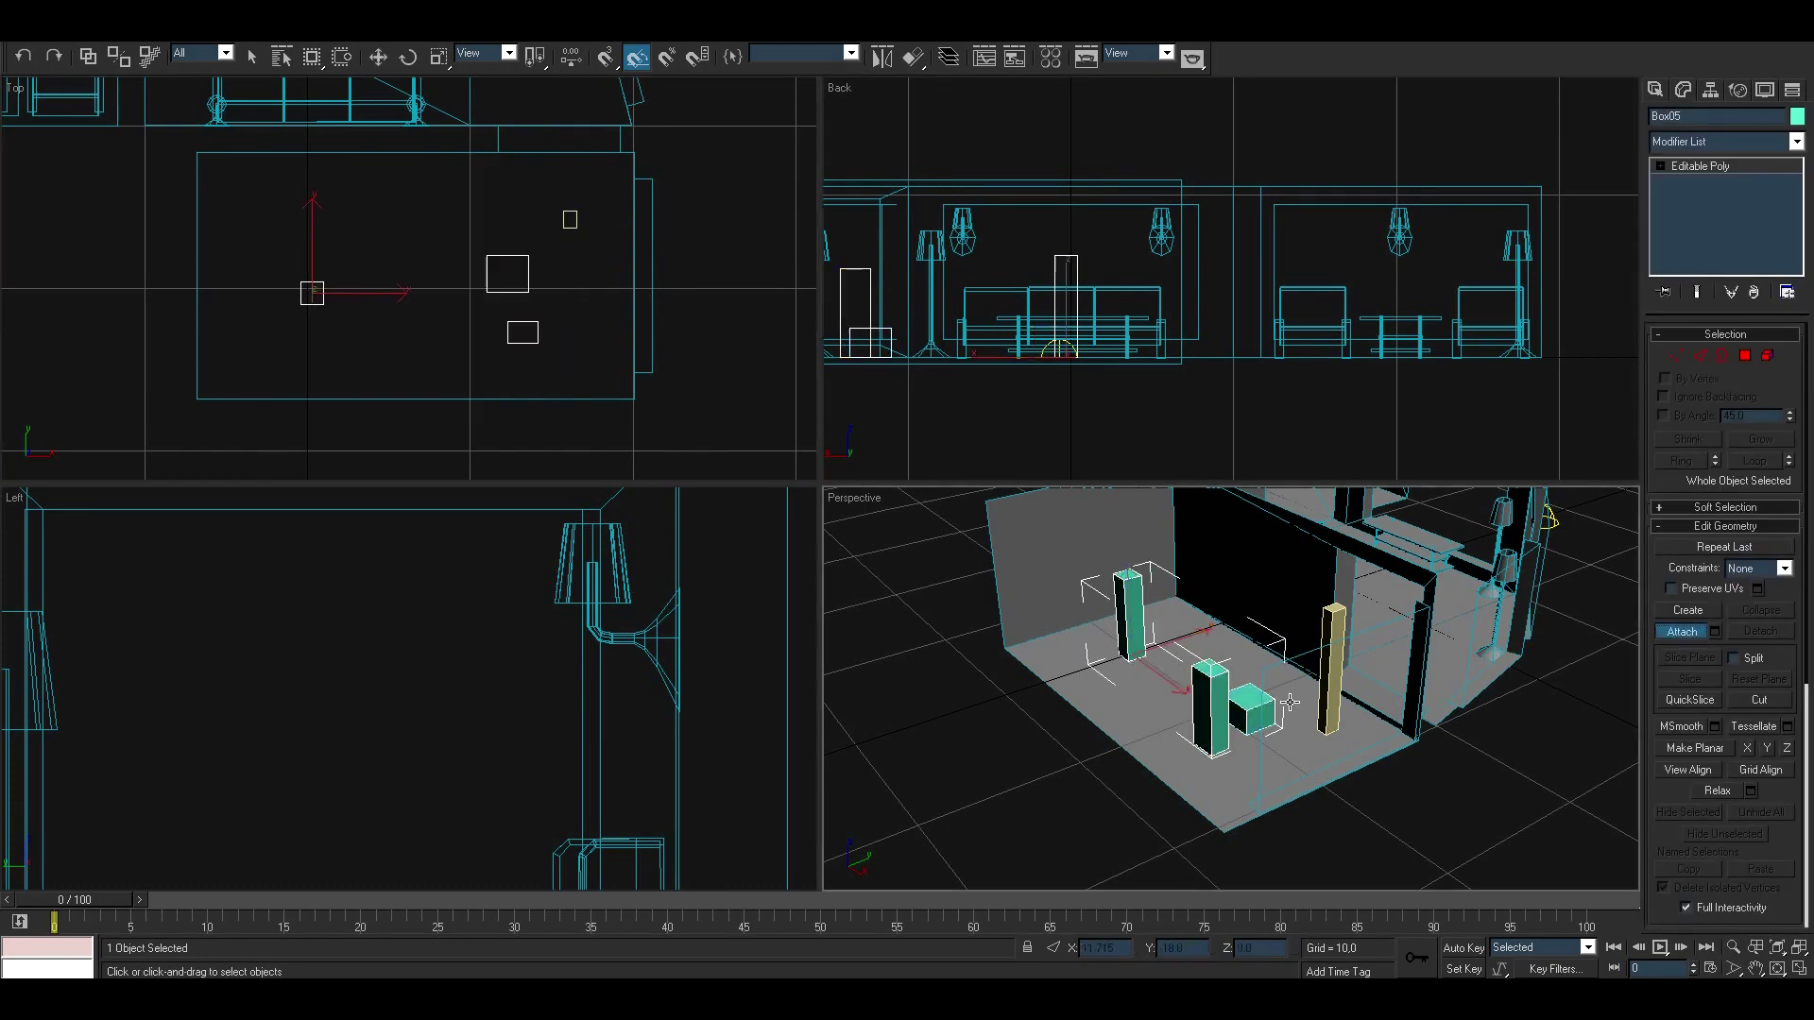
key(4)
key(ctrl+a)
key(1)
scroll(1324, 383, up, 3)
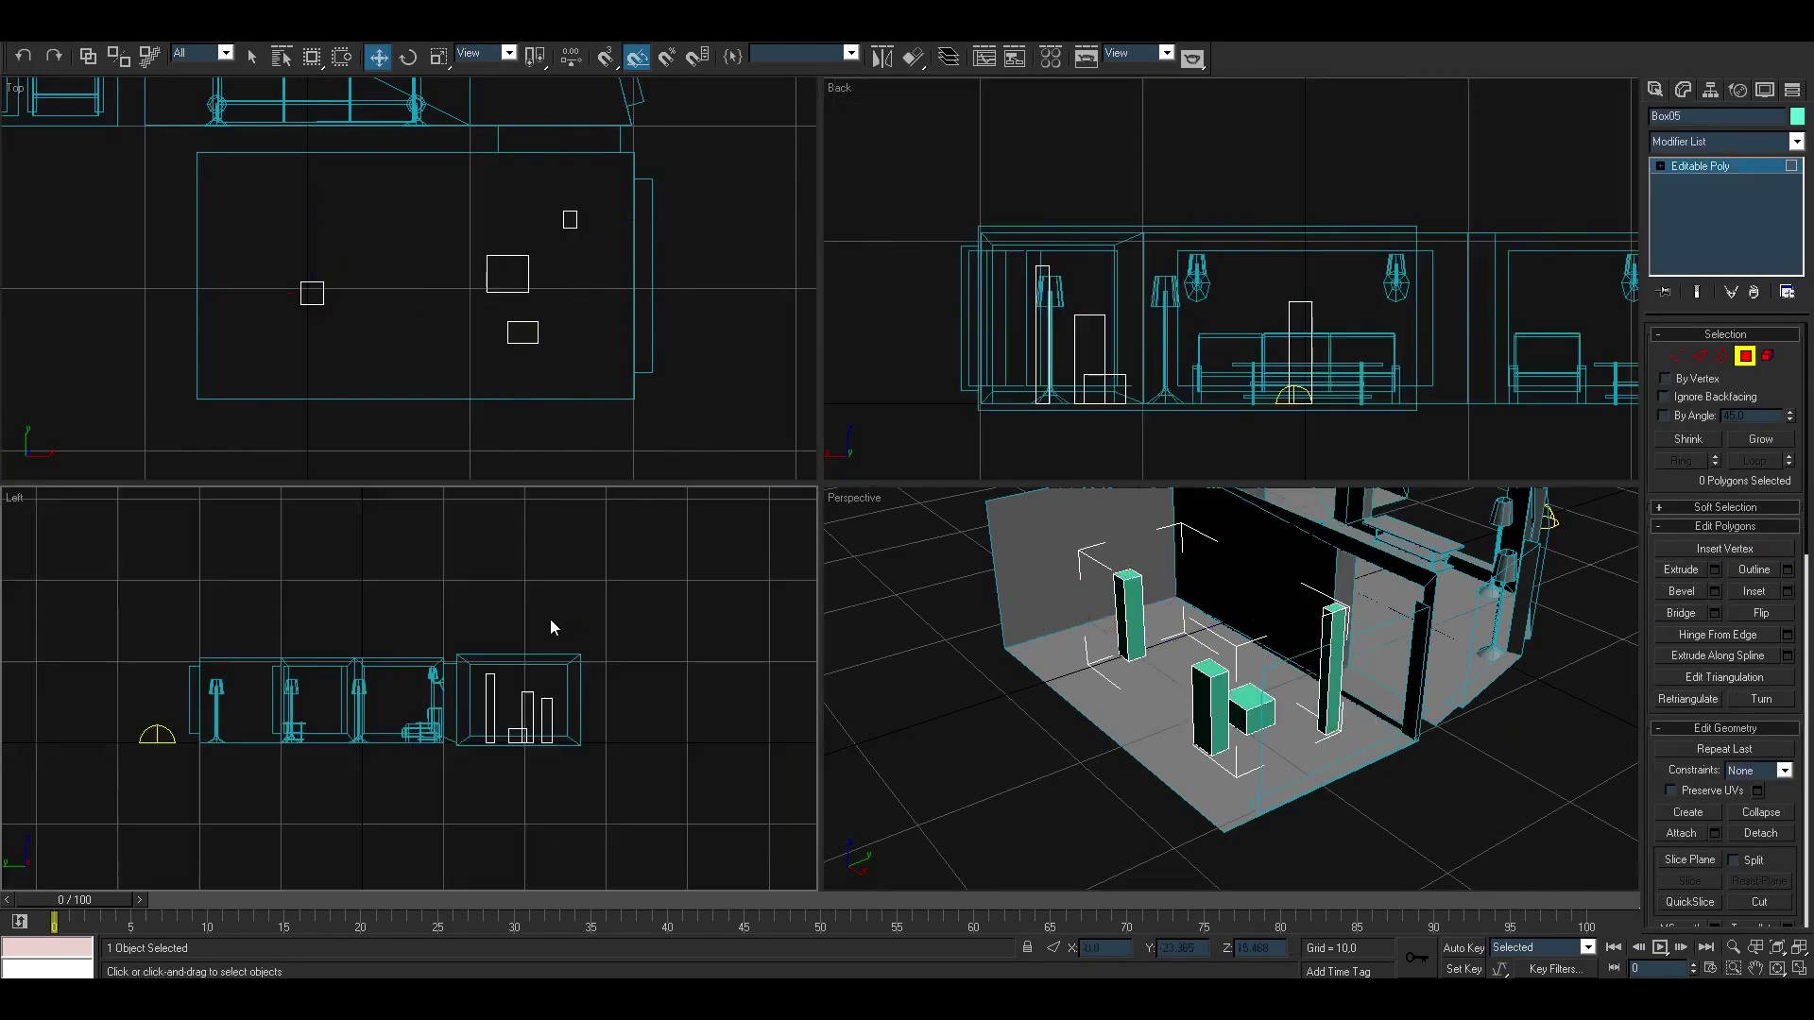
scroll(797, 572, up, 5)
Step: Select and frame the Box01 room mesh, then select all its polygons
key(1)
click(1293, 394)
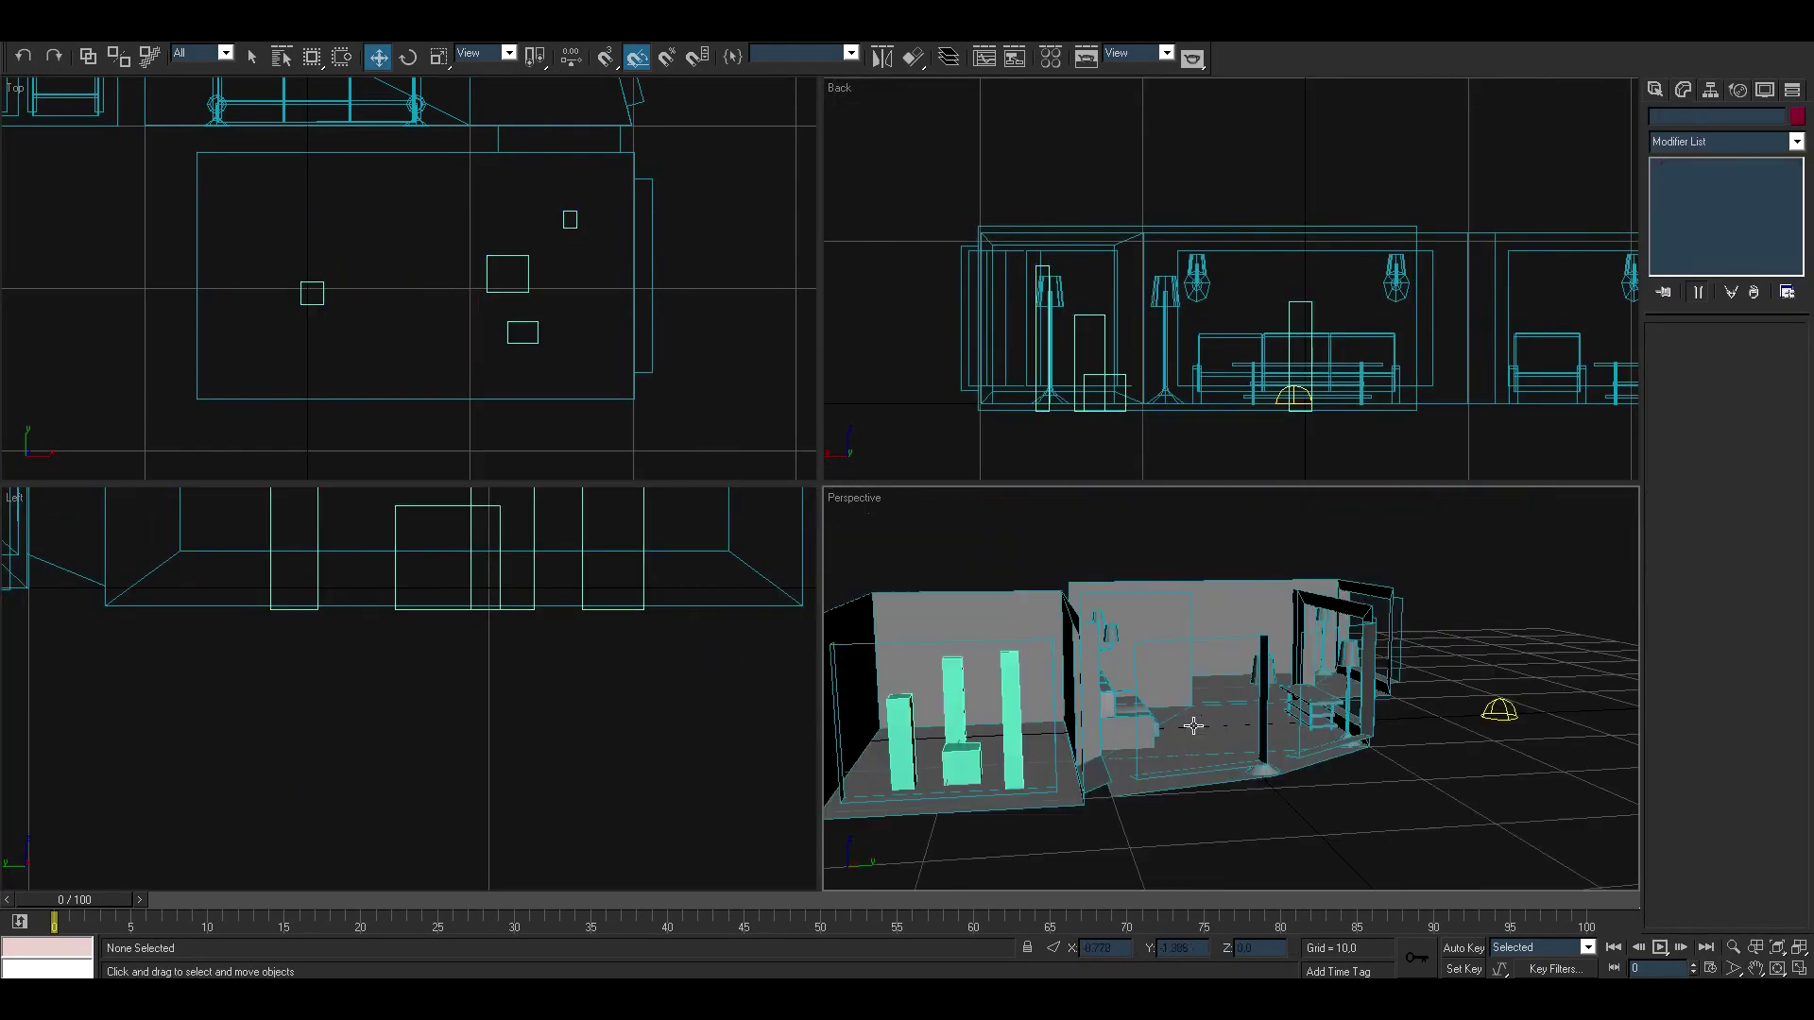
key(z)
click(1743, 355)
key(q)
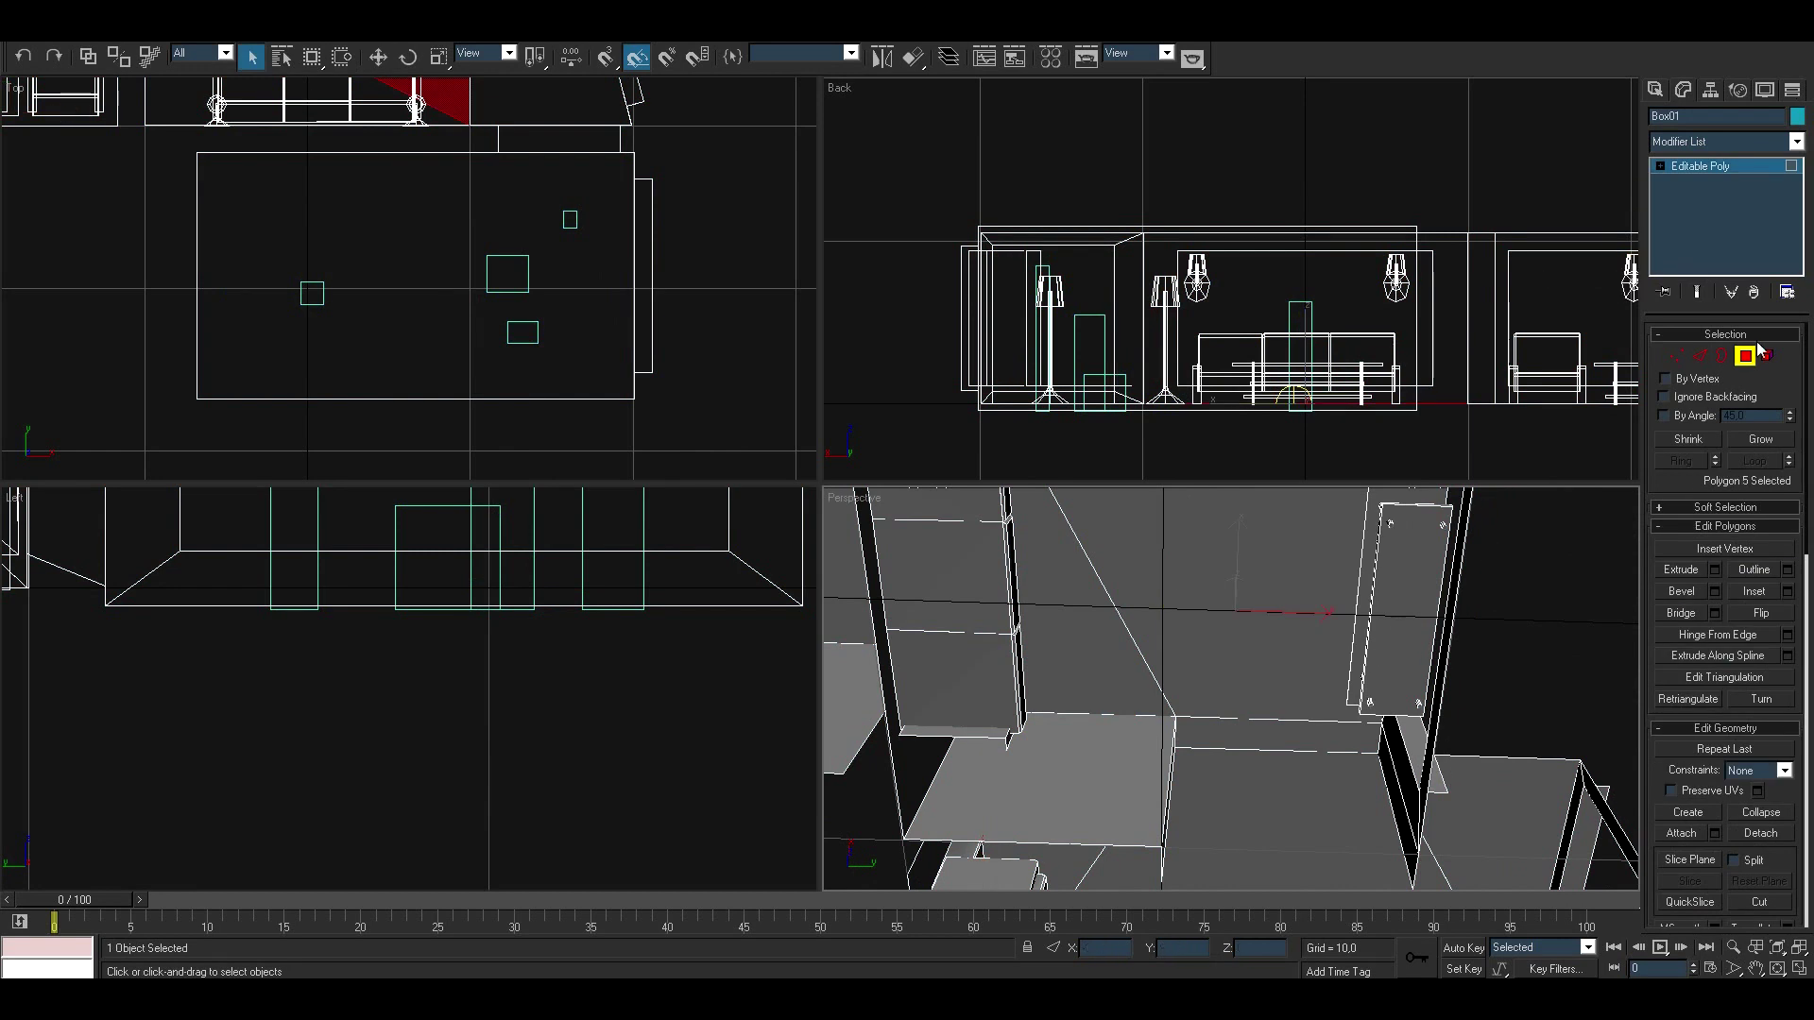
key(ctrl+a)
key(3)
scroll(1164, 589, down, 5)
scroll(1165, 589, up, 3)
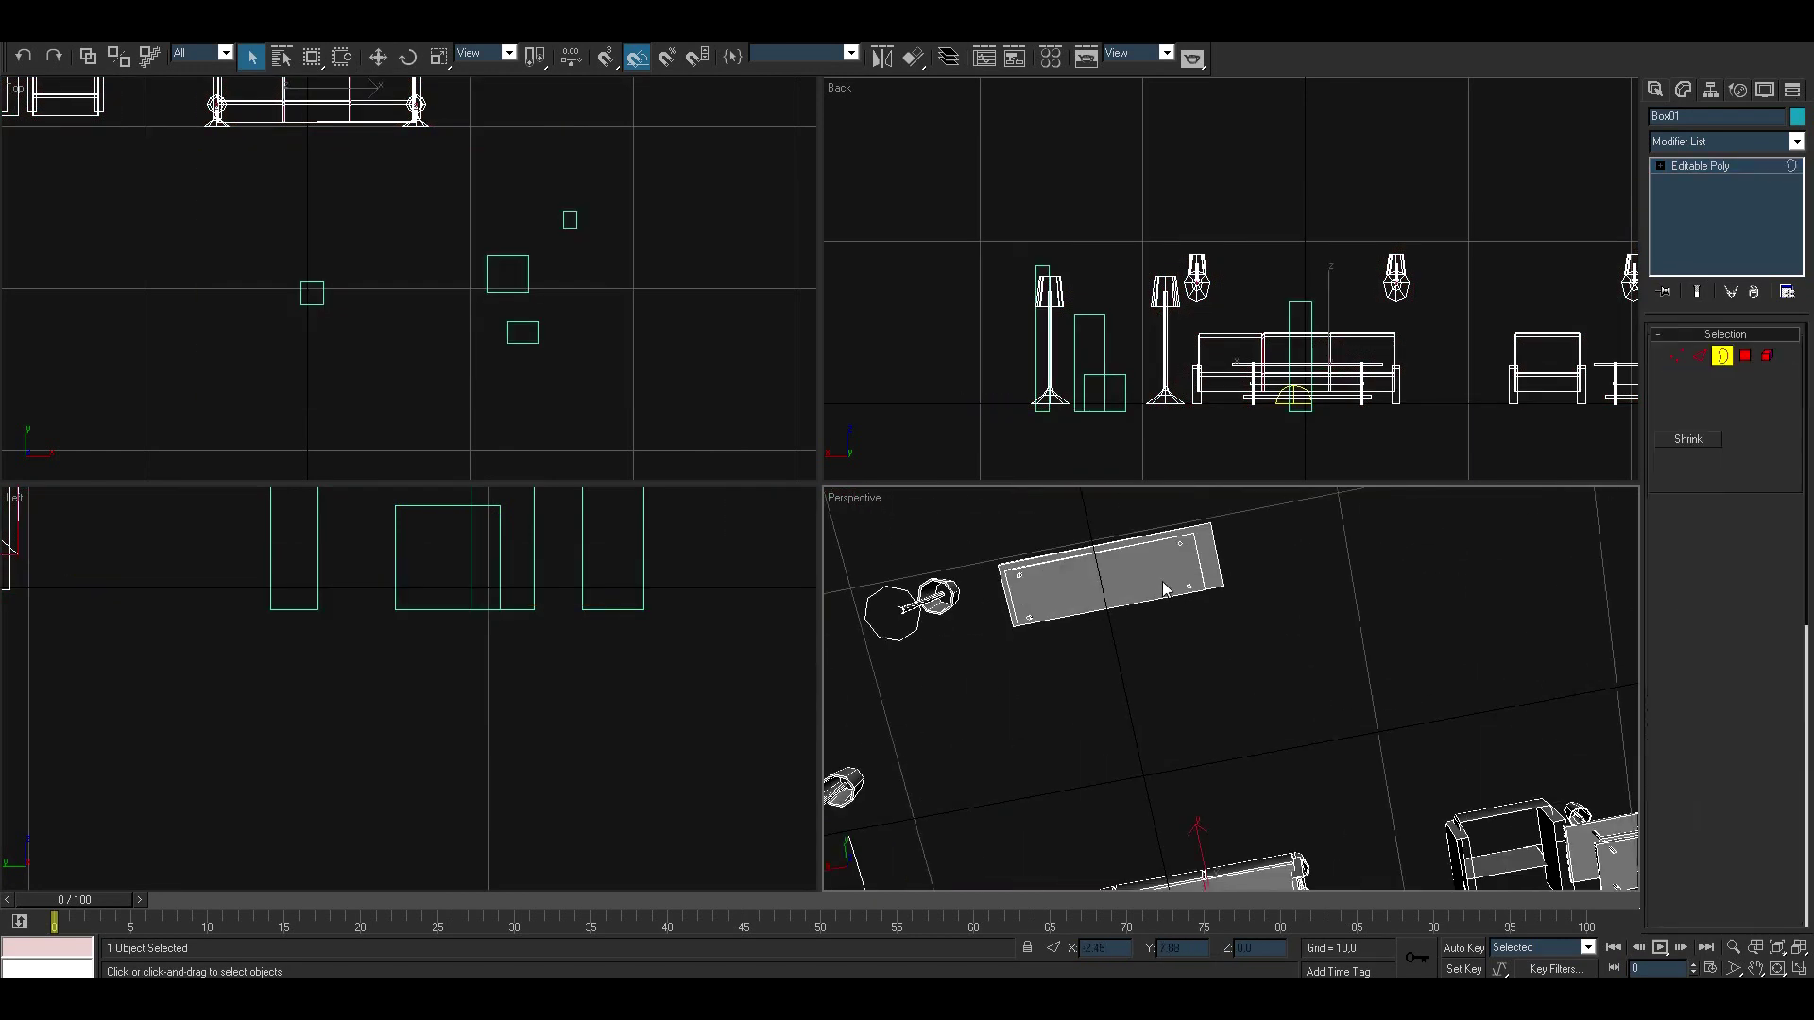
key(4)
Step: Inspect a polygon on one of the pillar boxes up close, then clear the selection
click(1164, 589)
mouse_move(1164, 589)
alt+middle_down()
mouse_move(1097, 676)
mouse_move(1477, 740)
alt+middle_up()
scroll(1097, 676, up, 5)
scroll(1097, 676, down, 5)
scroll(992, 805, down, 5)
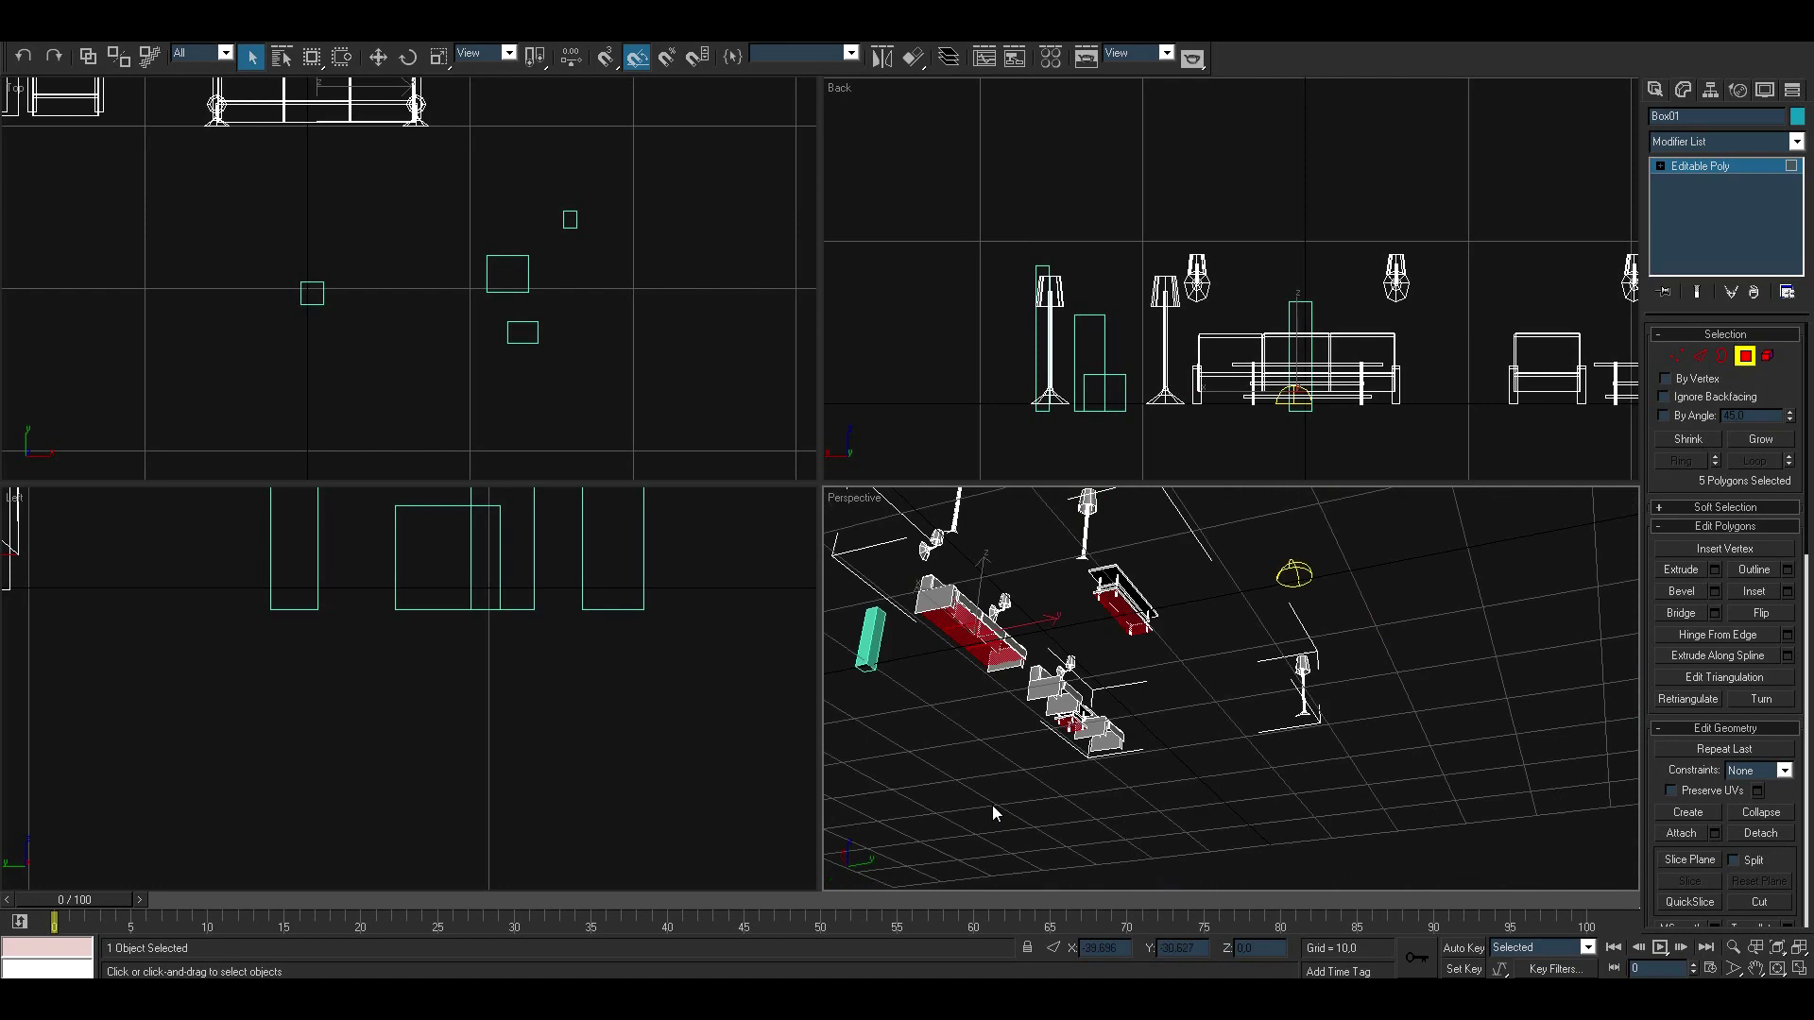
click(986, 808)
alt+middle_drag(1017, 723, 1505, 615)
Step: Unhide all hidden wall polygons and convert the room mesh to Editable Poly
right_click(1505, 615)
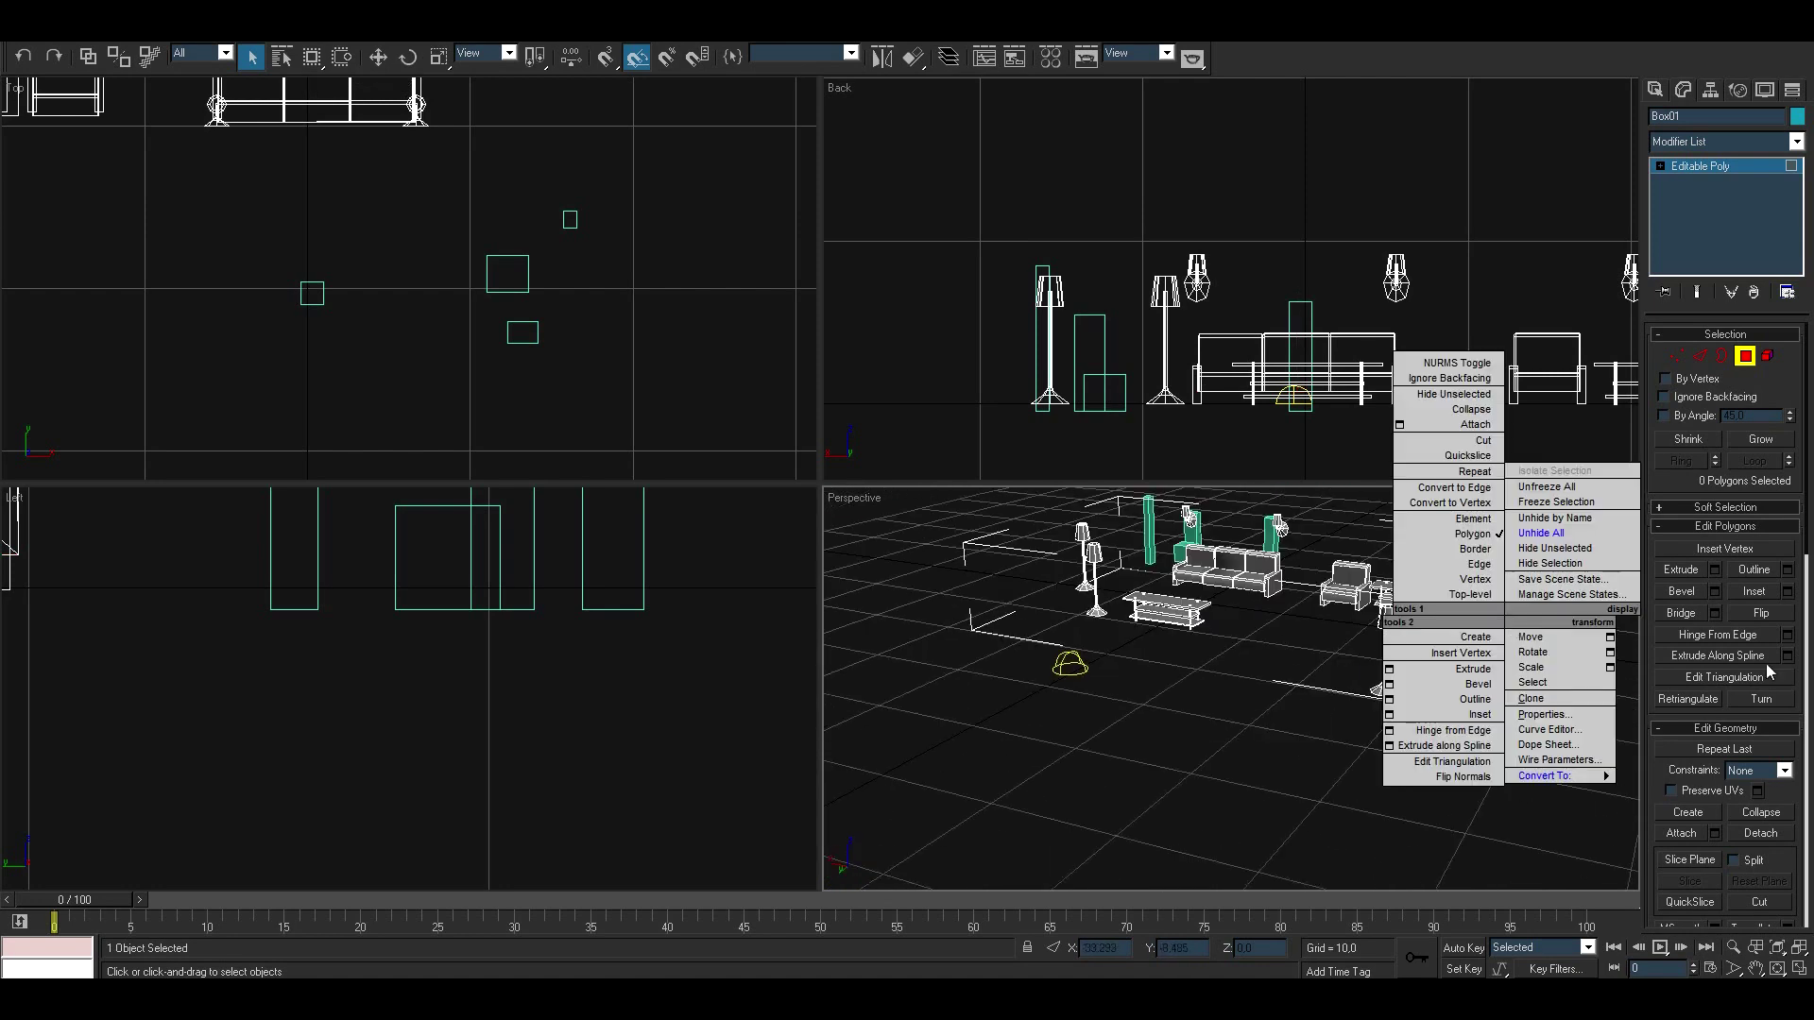
scroll(1769, 671, down, 5)
click(1761, 872)
mouse_move(1323, 680)
alt+middle_down()
mouse_move(1227, 623)
mouse_move(1110, 600)
alt+middle_up()
scroll(1202, 604, up, 3)
click(1203, 604)
scroll(1110, 601, down, 3)
right_click(1110, 601)
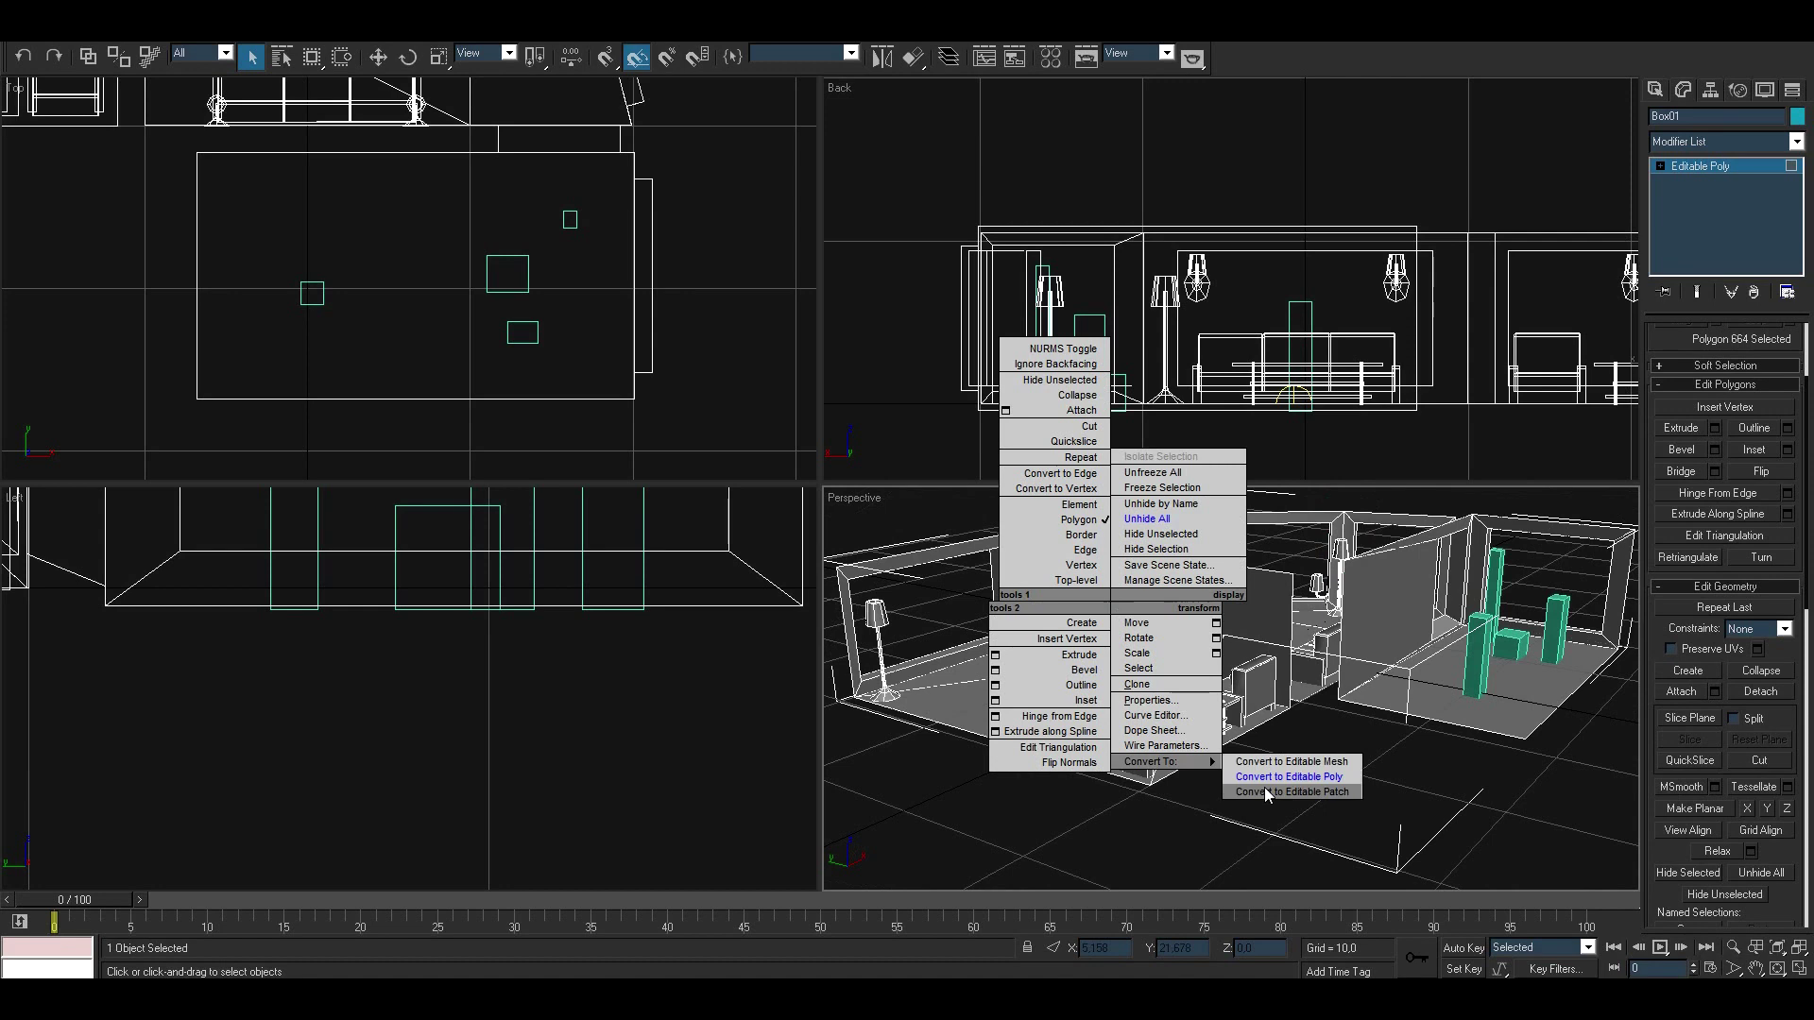
click(1289, 776)
Step: Attach Box05 to the room mesh via the Attach List
alt+middle_drag(1228, 708, 1369, 661)
right_click(1420, 672)
click(1315, 581)
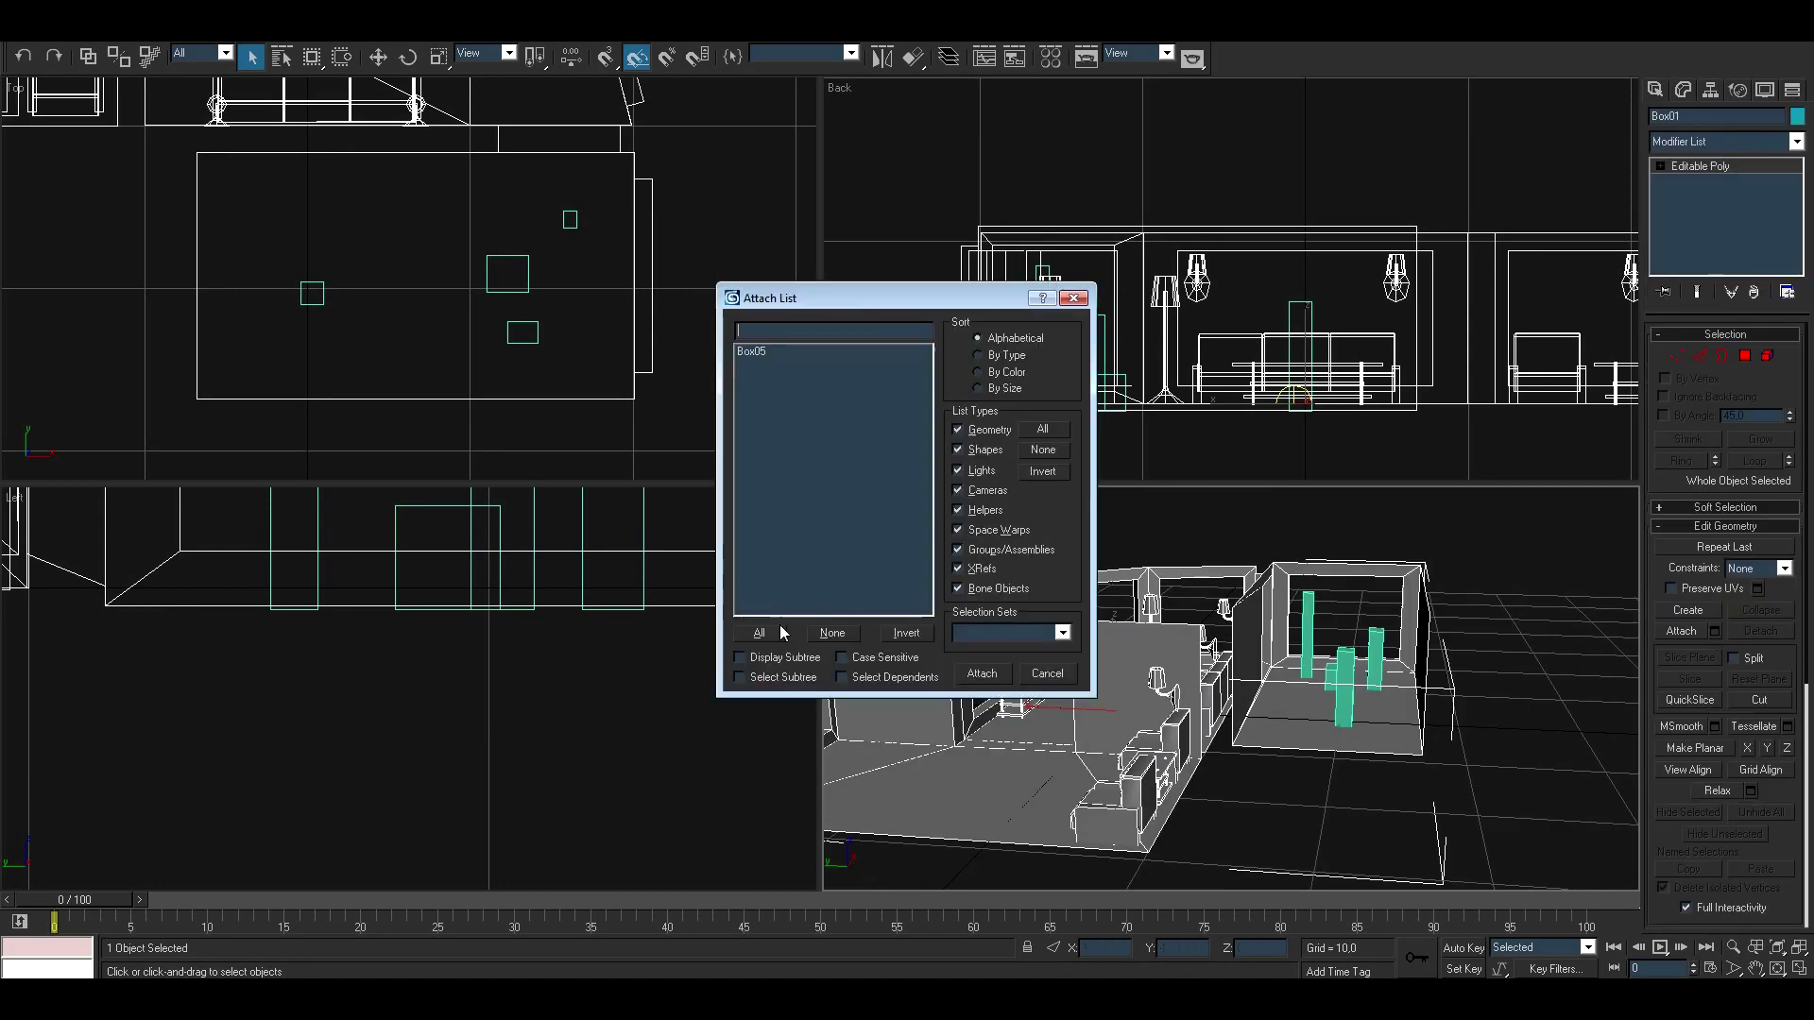
click(758, 632)
click(982, 672)
Step: Maximize the Perspective view and check the merged room with a test render
scroll(1228, 709, down, 5)
mouse_move(1228, 708)
alt+middle_down()
mouse_move(1181, 718)
mouse_move(1236, 744)
alt+middle_up()
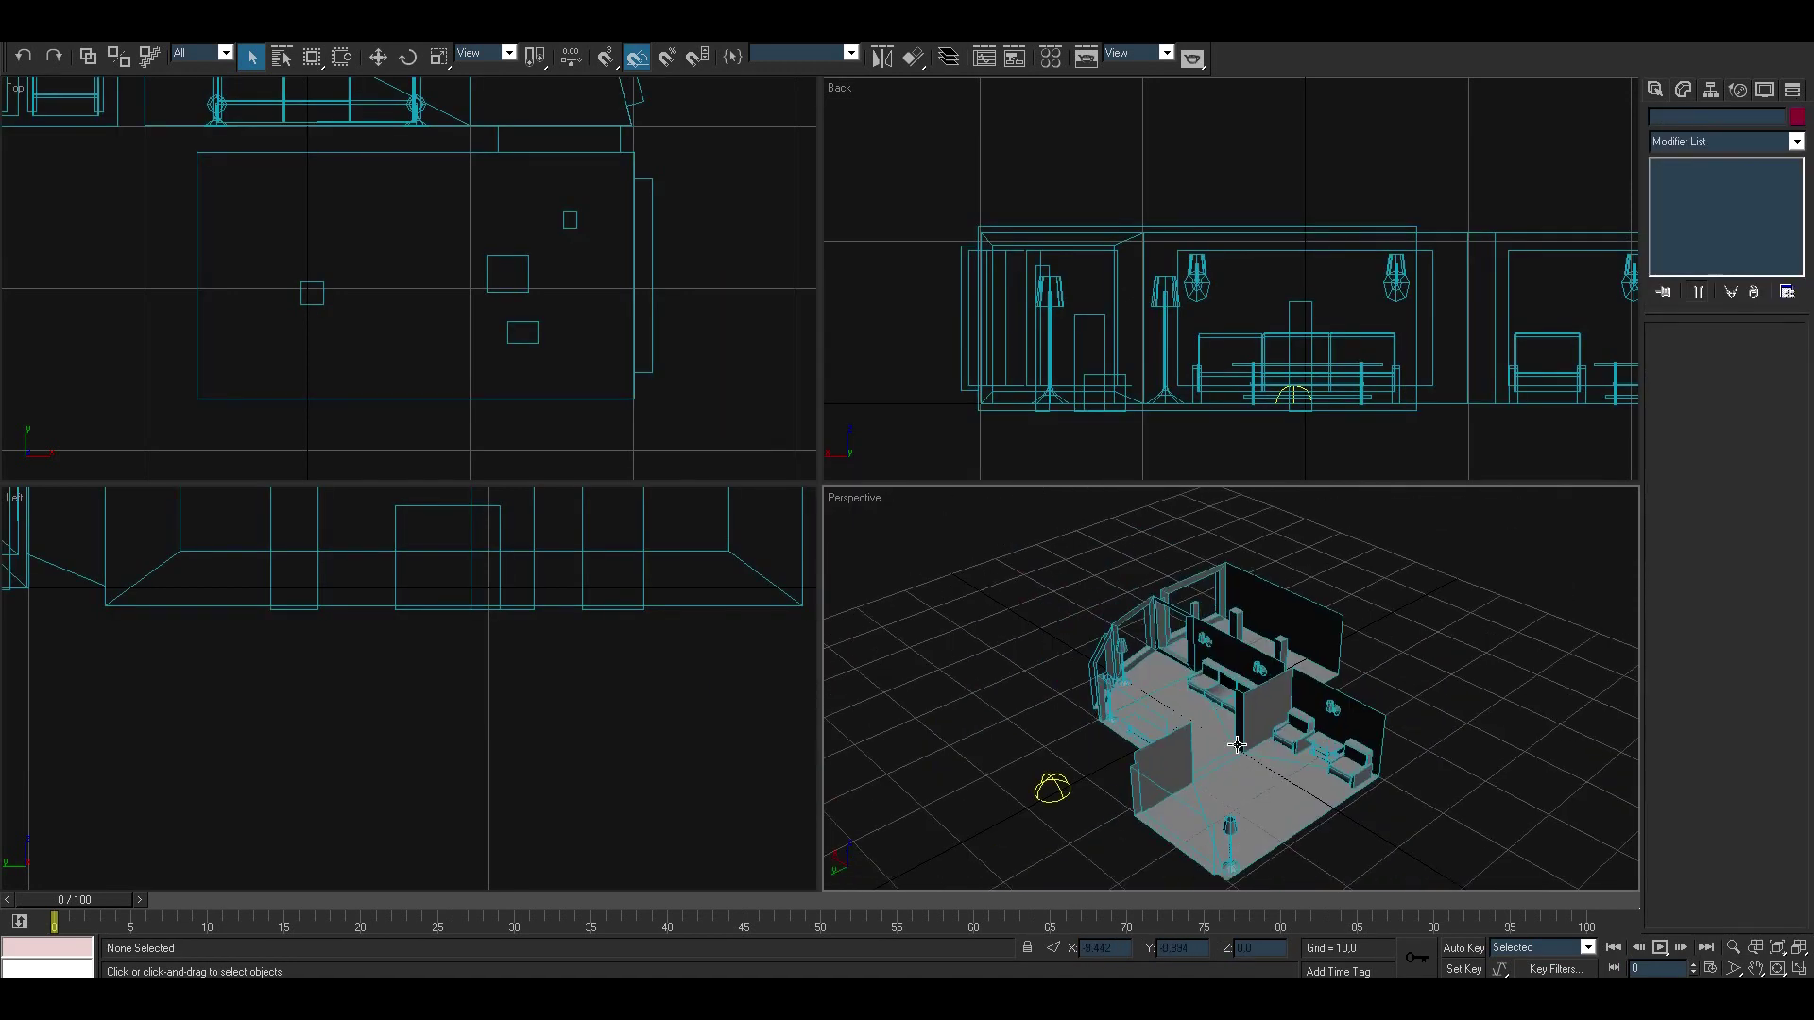
key(alt+w)
scroll(1284, 630, up, 5)
key(shift+q)
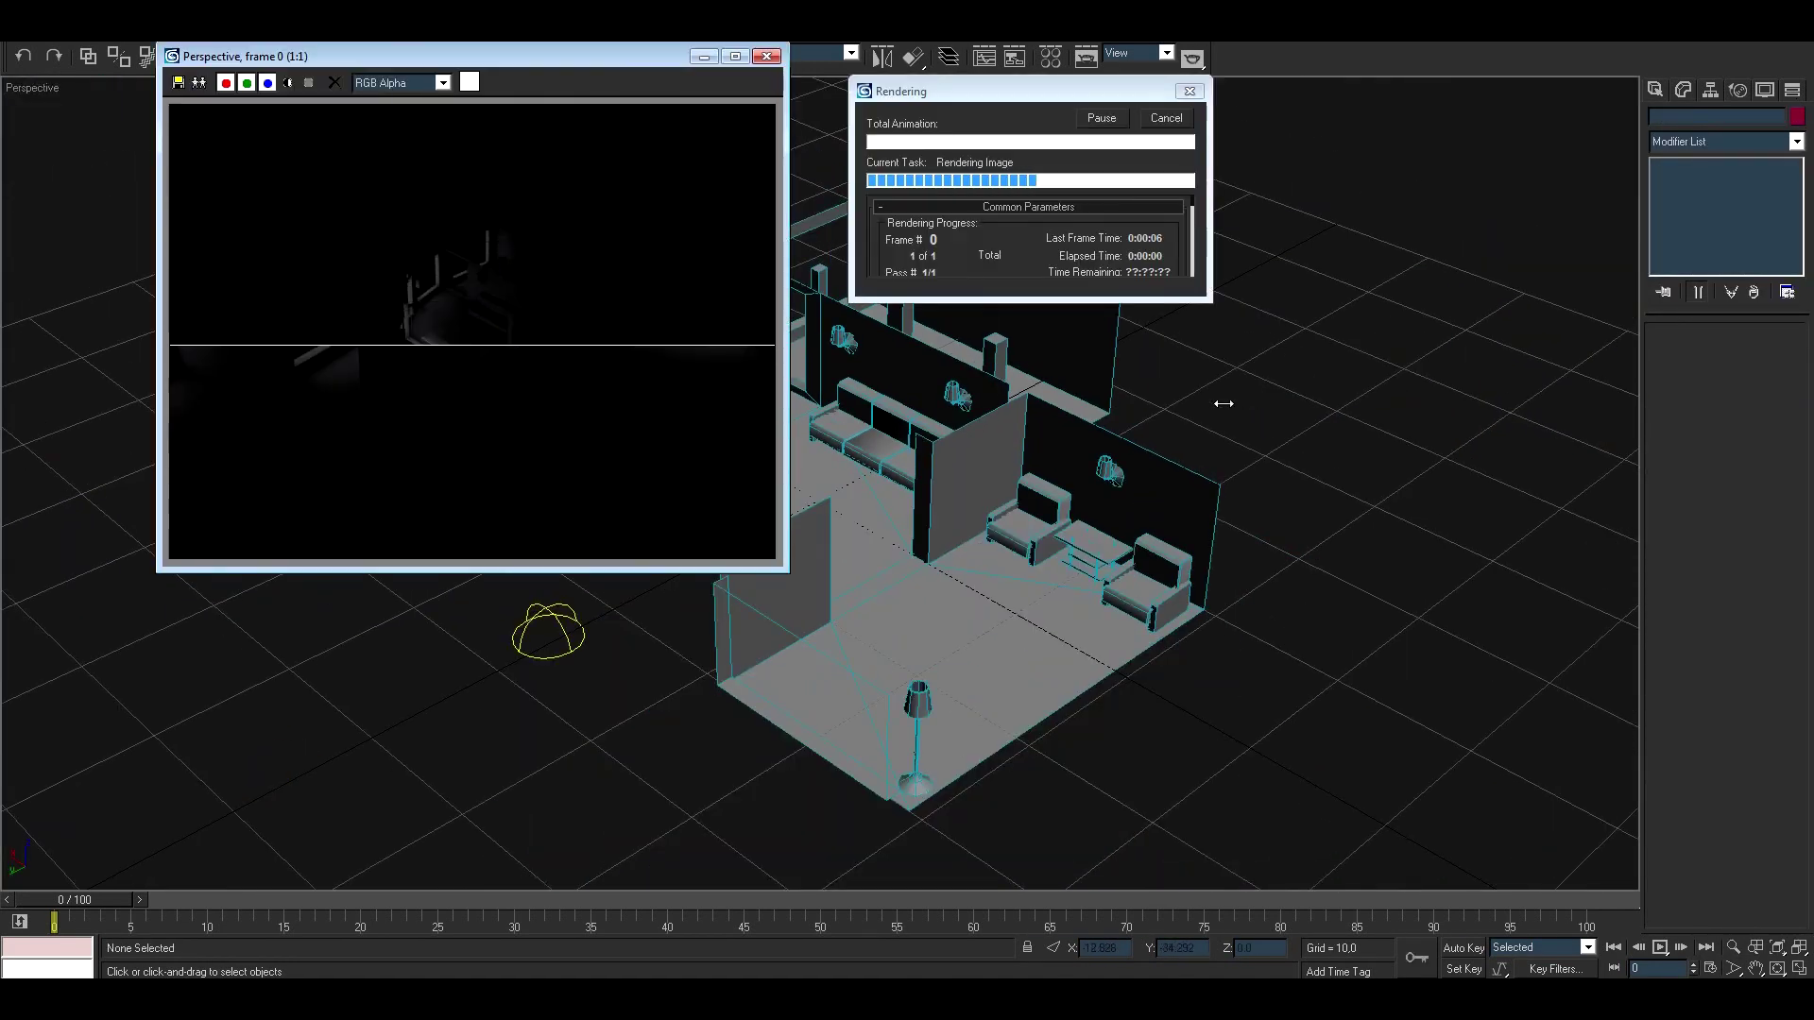
click(767, 58)
Step: Add an Unwrap UVW modifier to Box01
click(933, 491)
click(1795, 142)
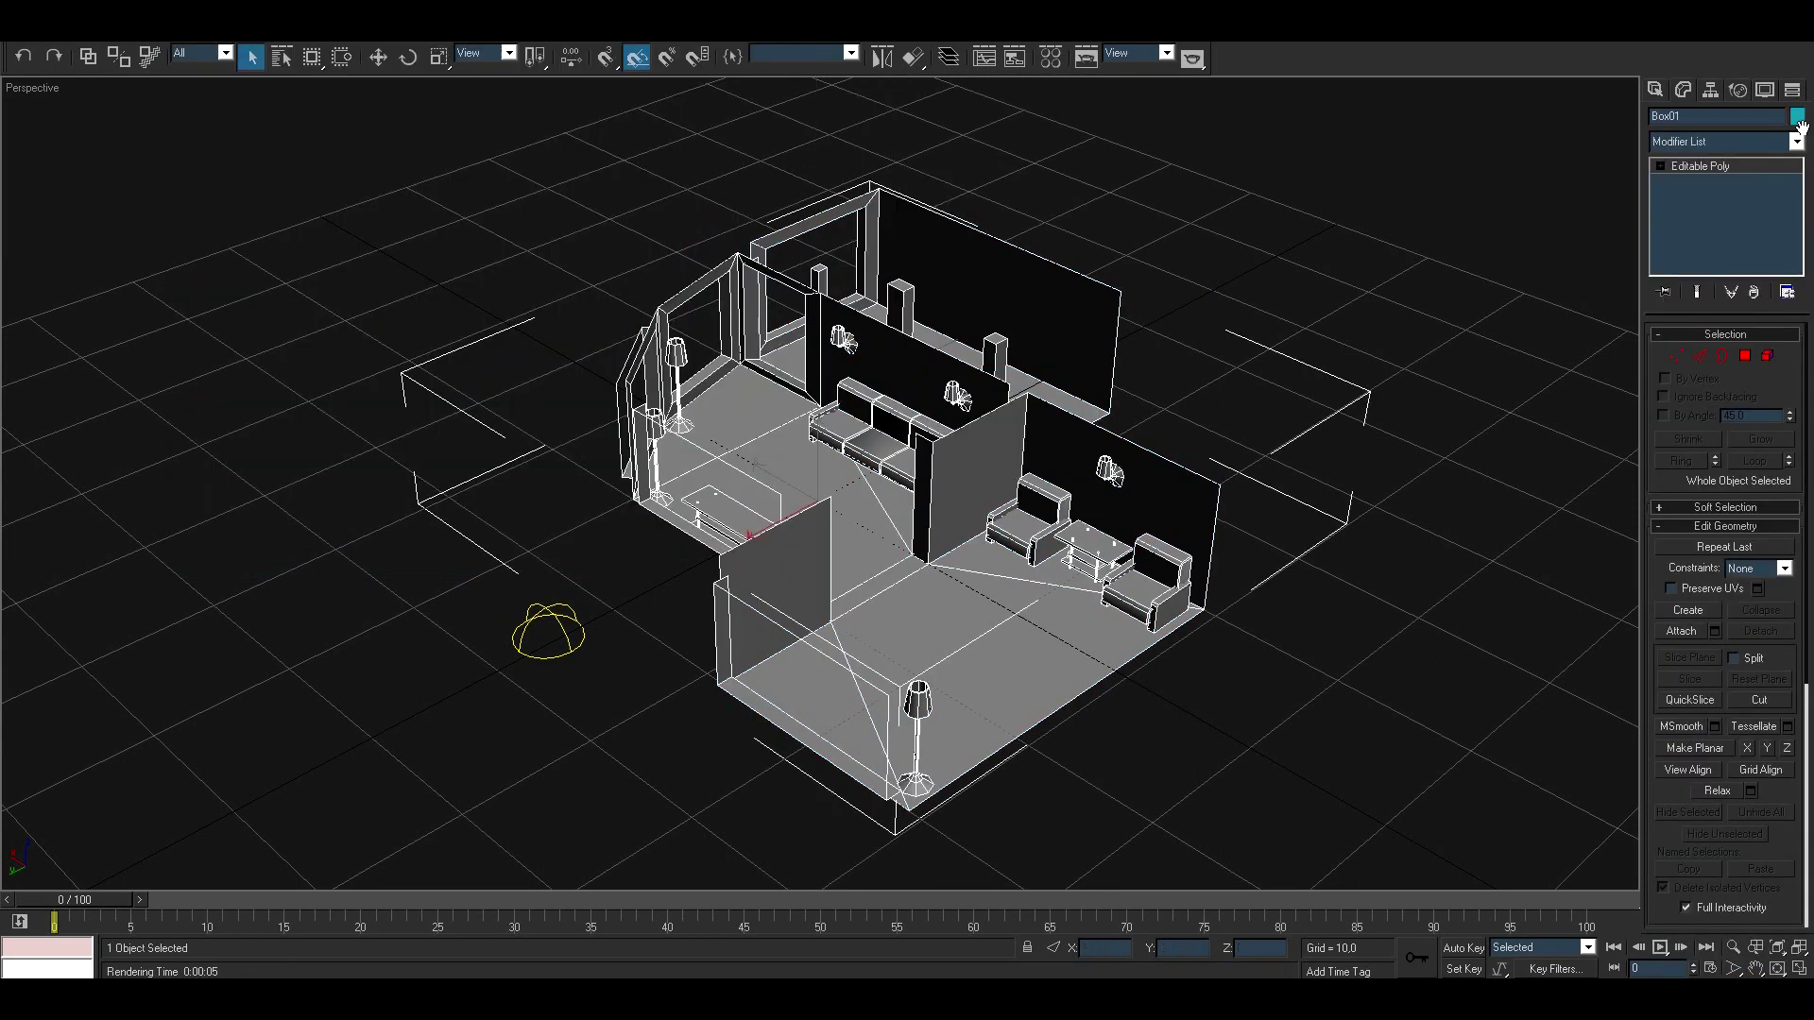
click(1712, 252)
Step: Flatten Box01's UVs into separate islands with Flatten Mapping in Edit UVWs
click(1721, 552)
click(182, 112)
click(193, 132)
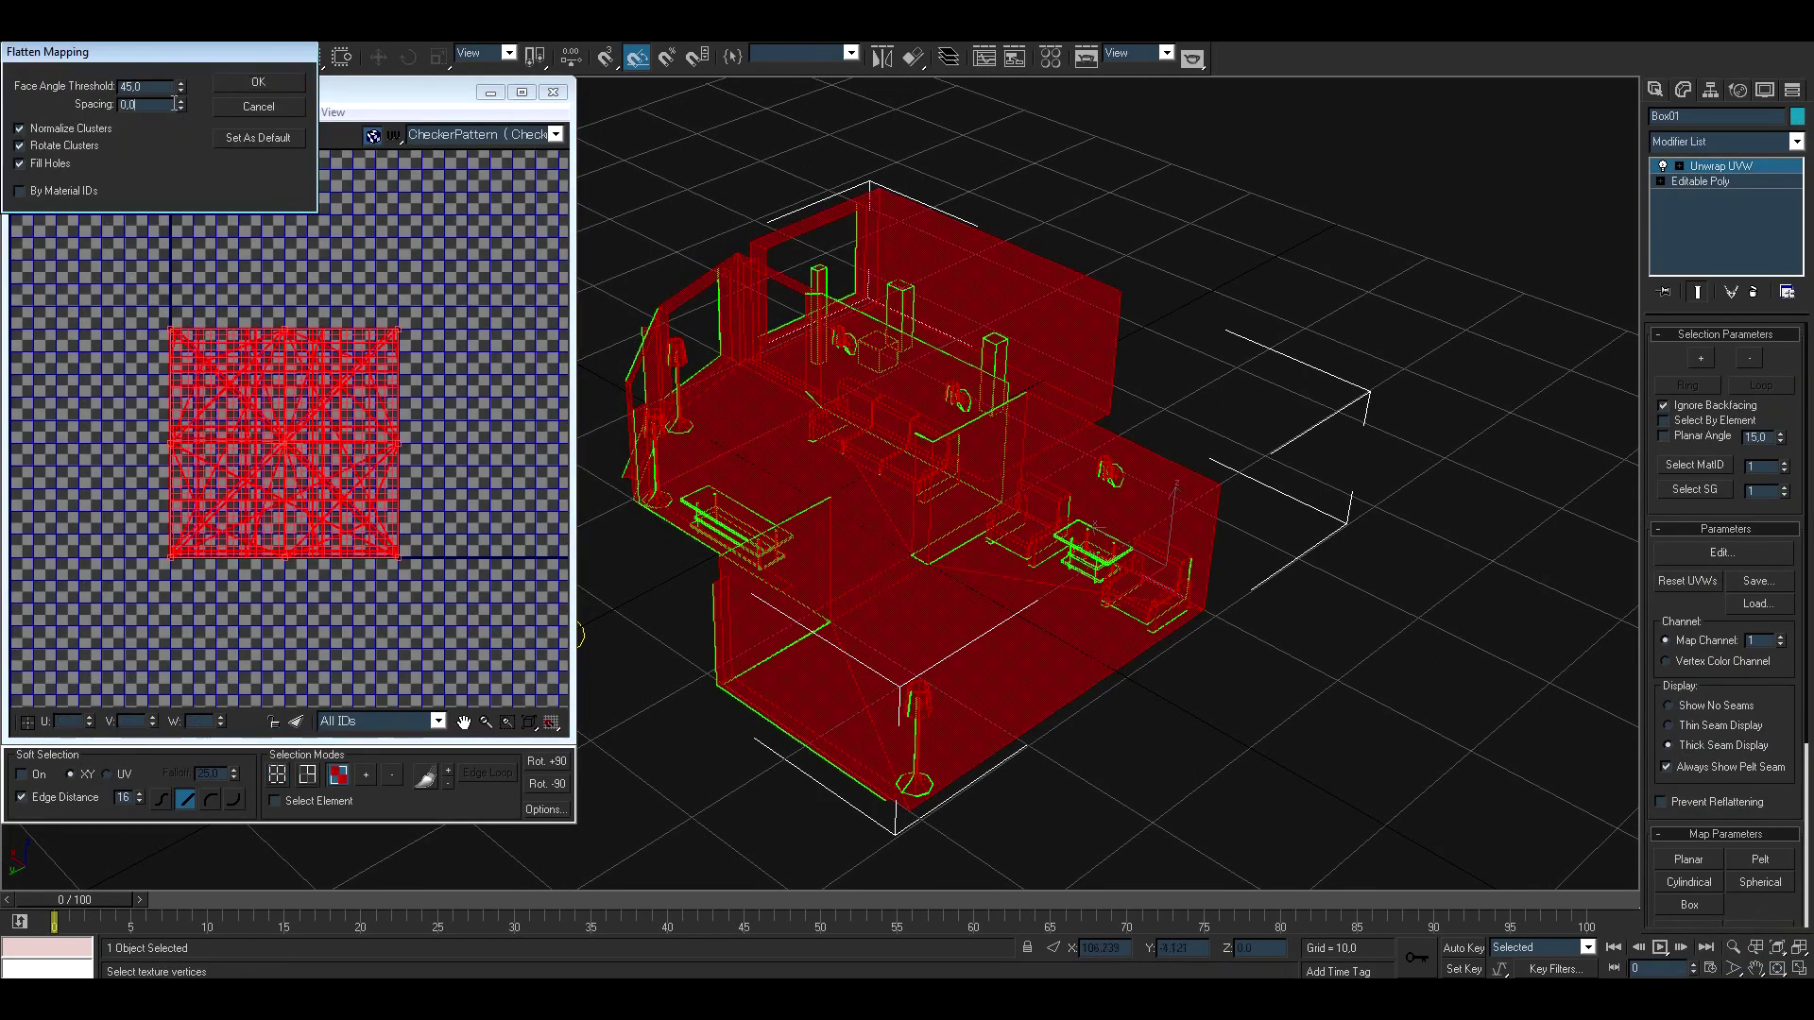
click(258, 82)
drag(457, 279, 83, 612)
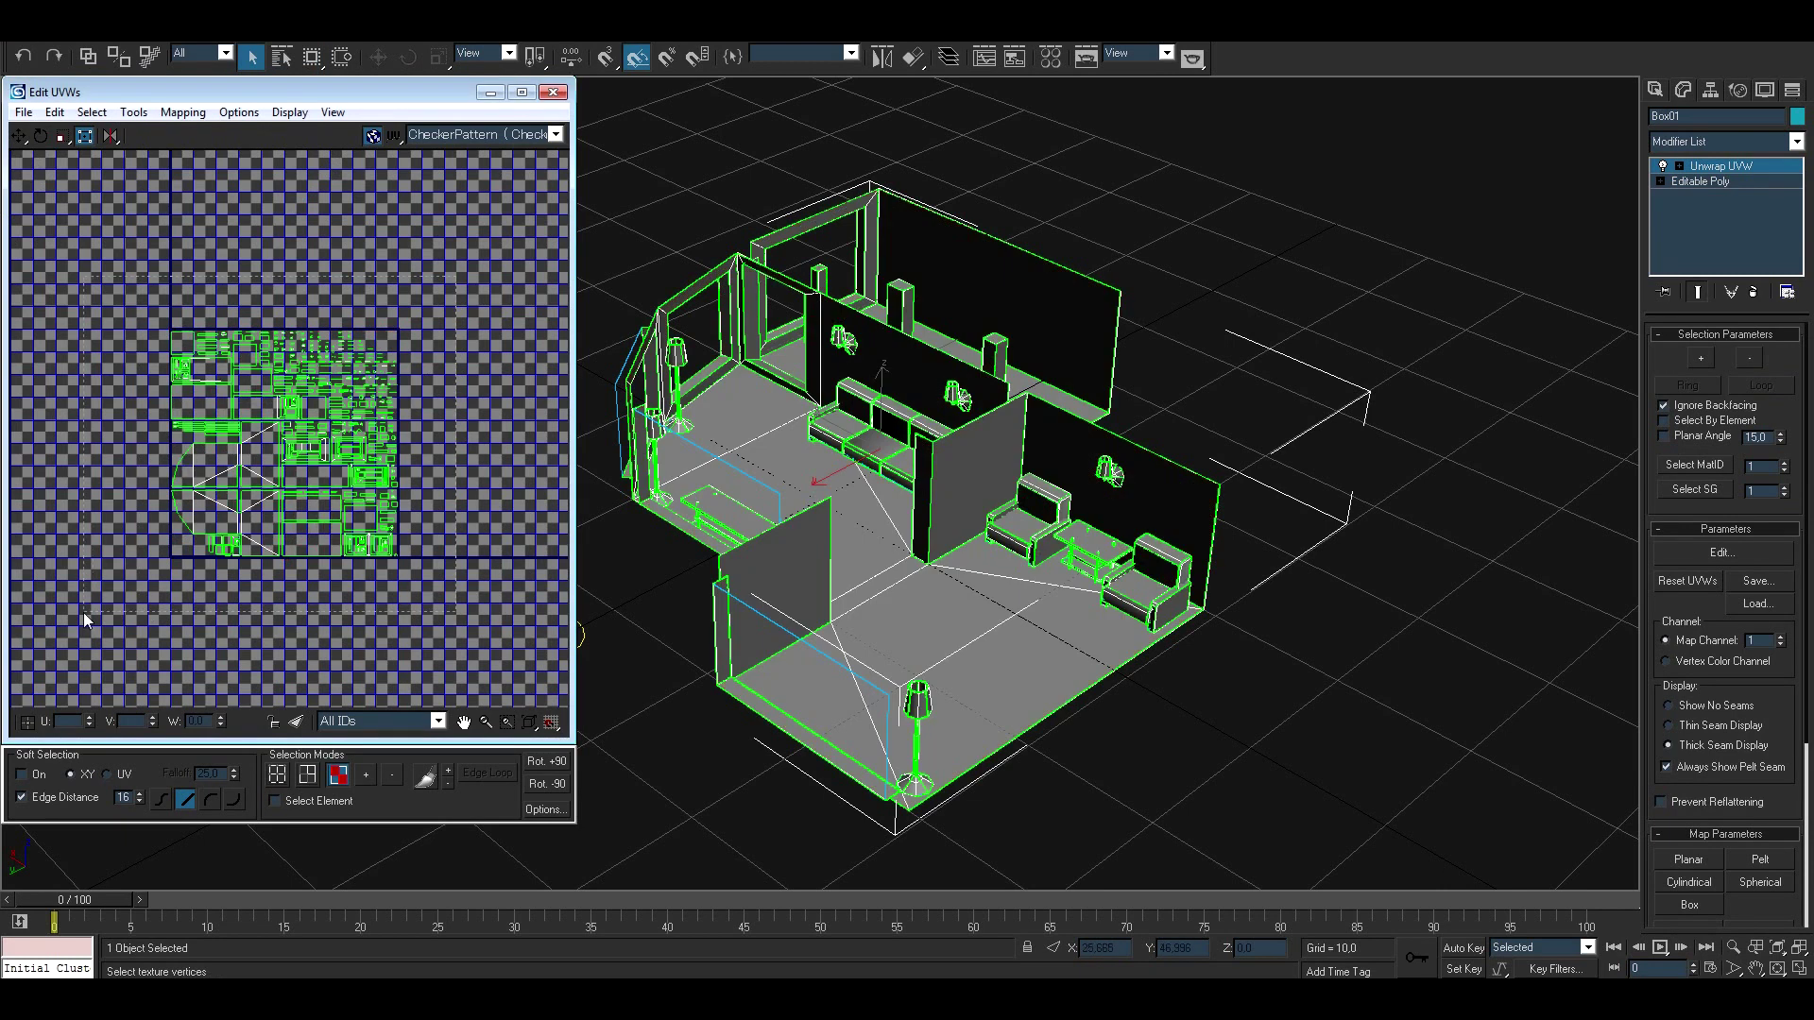
click(182, 113)
click(258, 82)
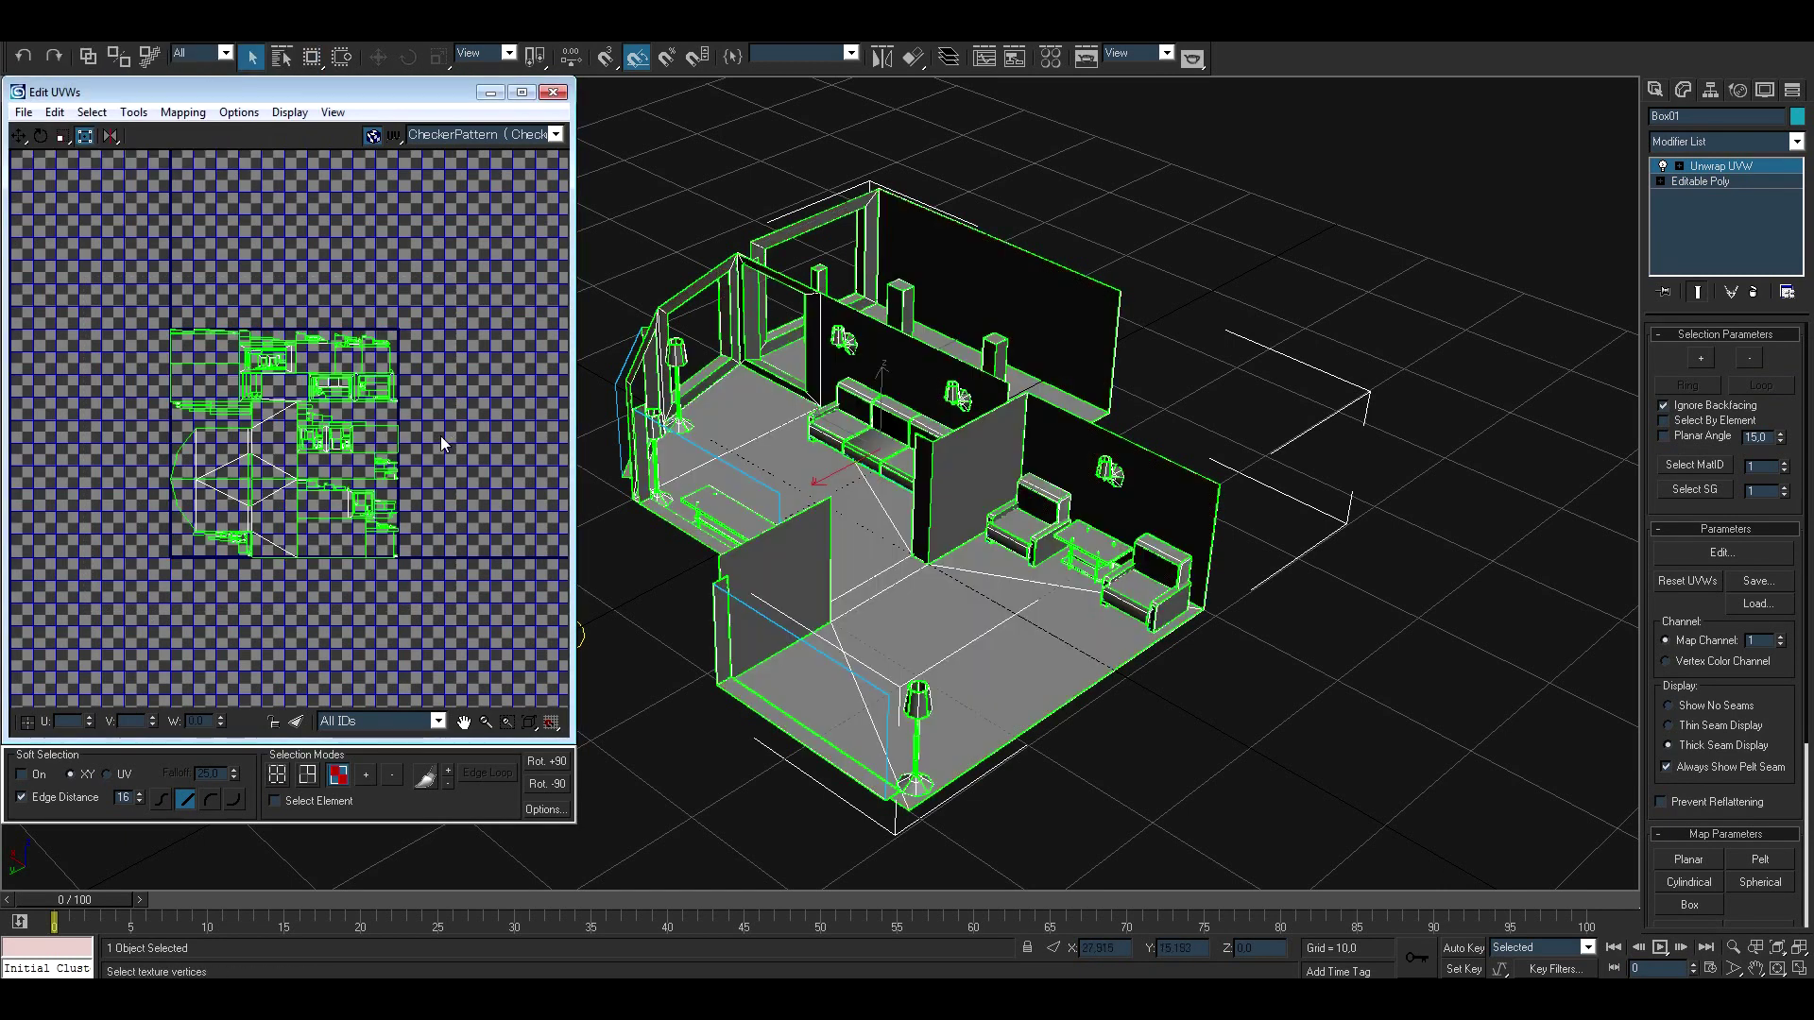
Step: Check the UVs with the checker texture and collapse the Unwrap into the editable poly
right_click(869, 350)
click(1039, 529)
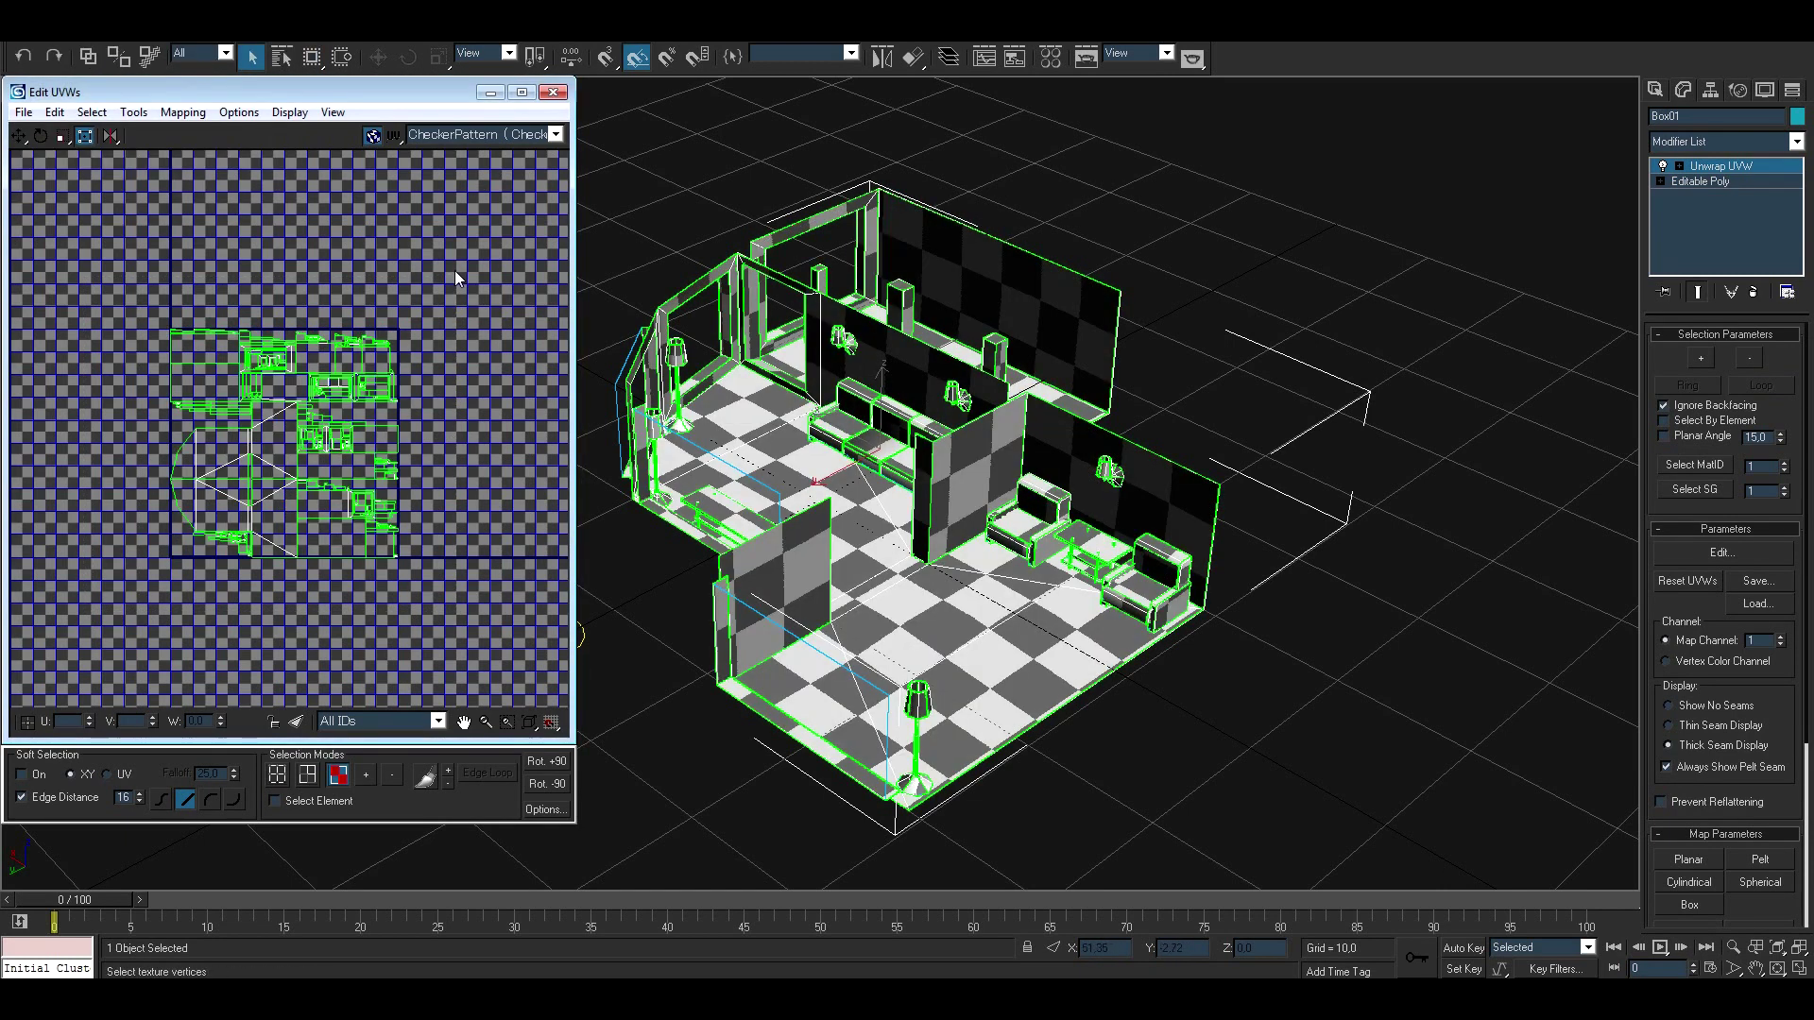
right_click(1011, 359)
click(1228, 713)
Step: Add a 2048 LightingMap bake element for Box01 saving to Box01LightingMap.tga and render it
key(0)
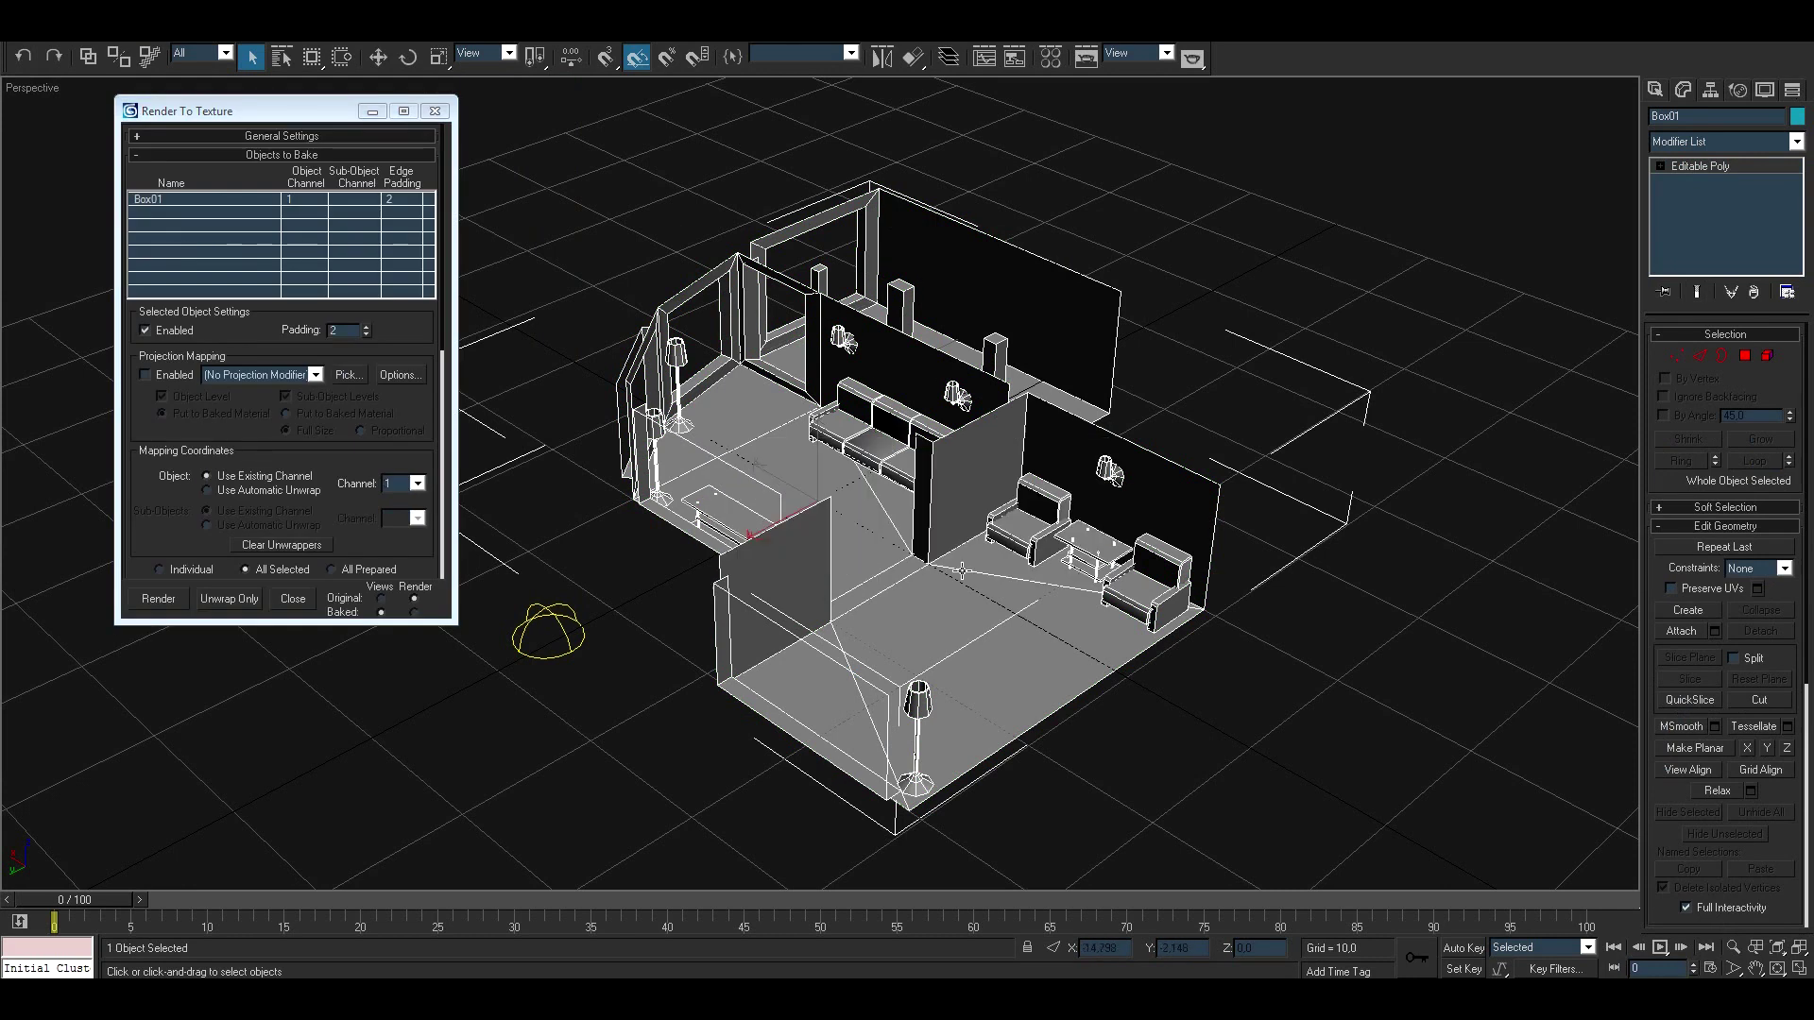
scroll(283, 378, down, 5)
click(151, 506)
double_click(871, 459)
scroll(284, 378, down, 3)
click(397, 507)
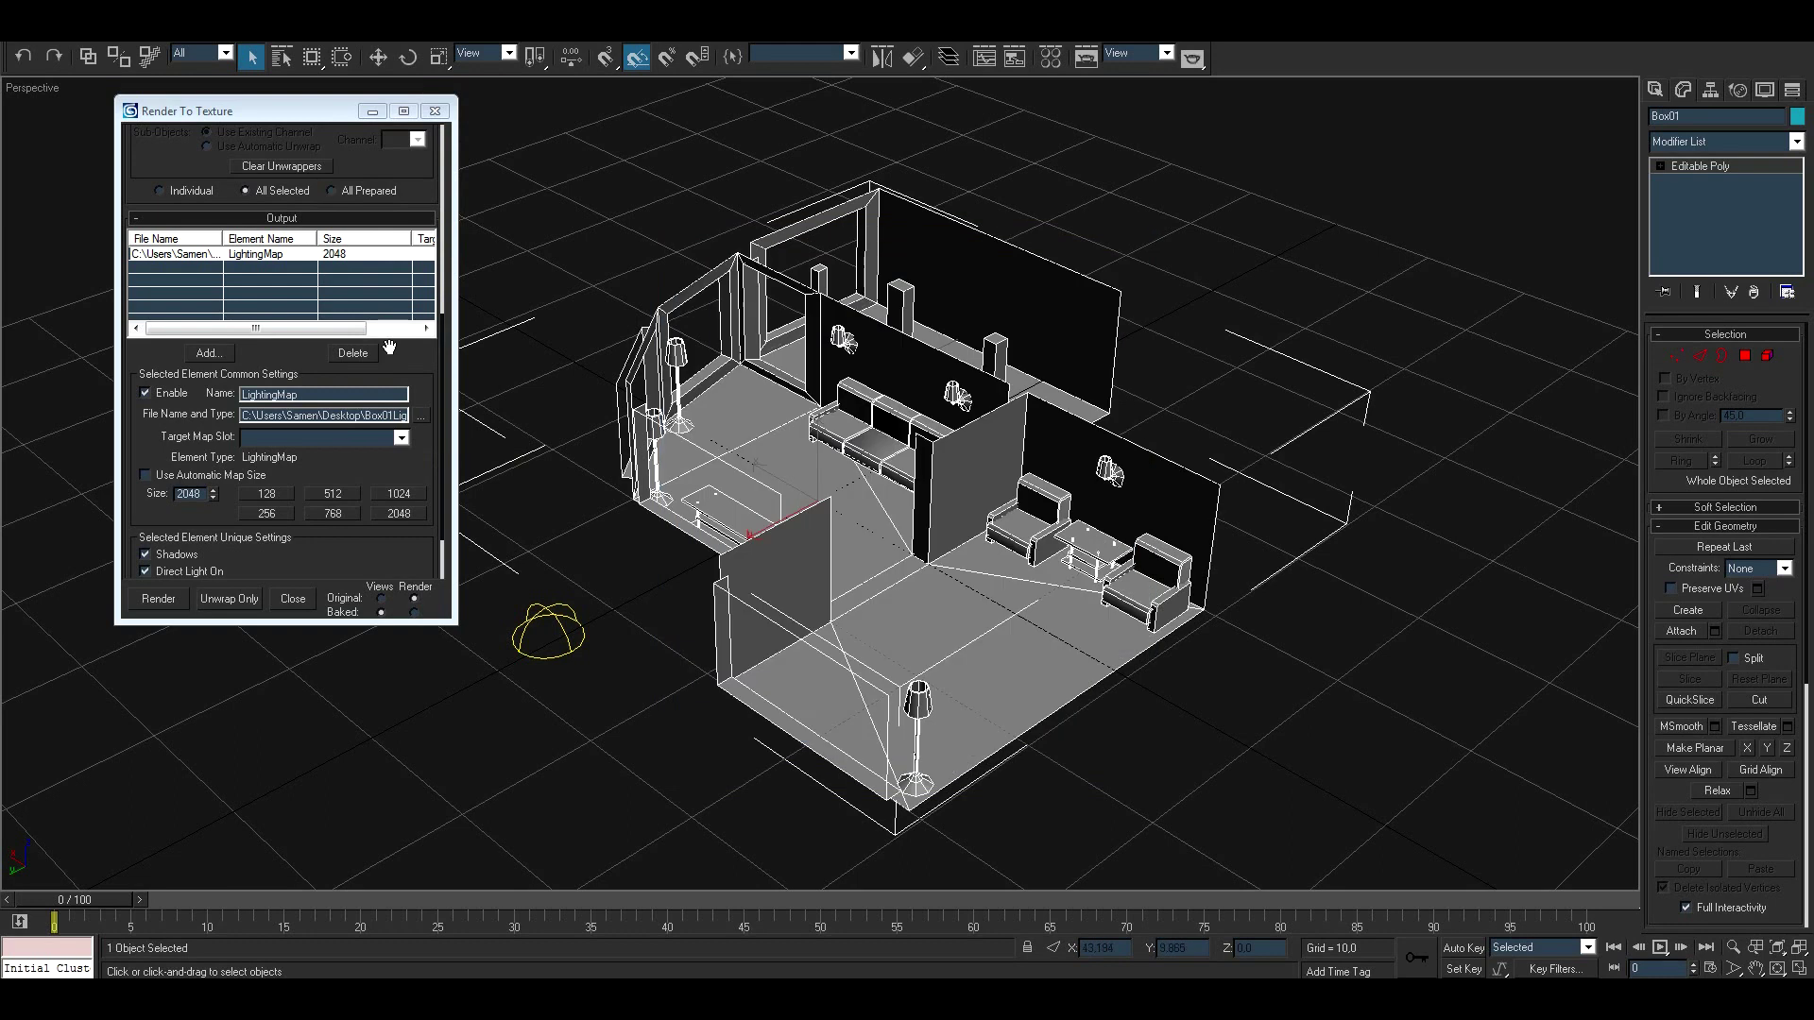
click(293, 598)
right_click(850, 393)
click(990, 580)
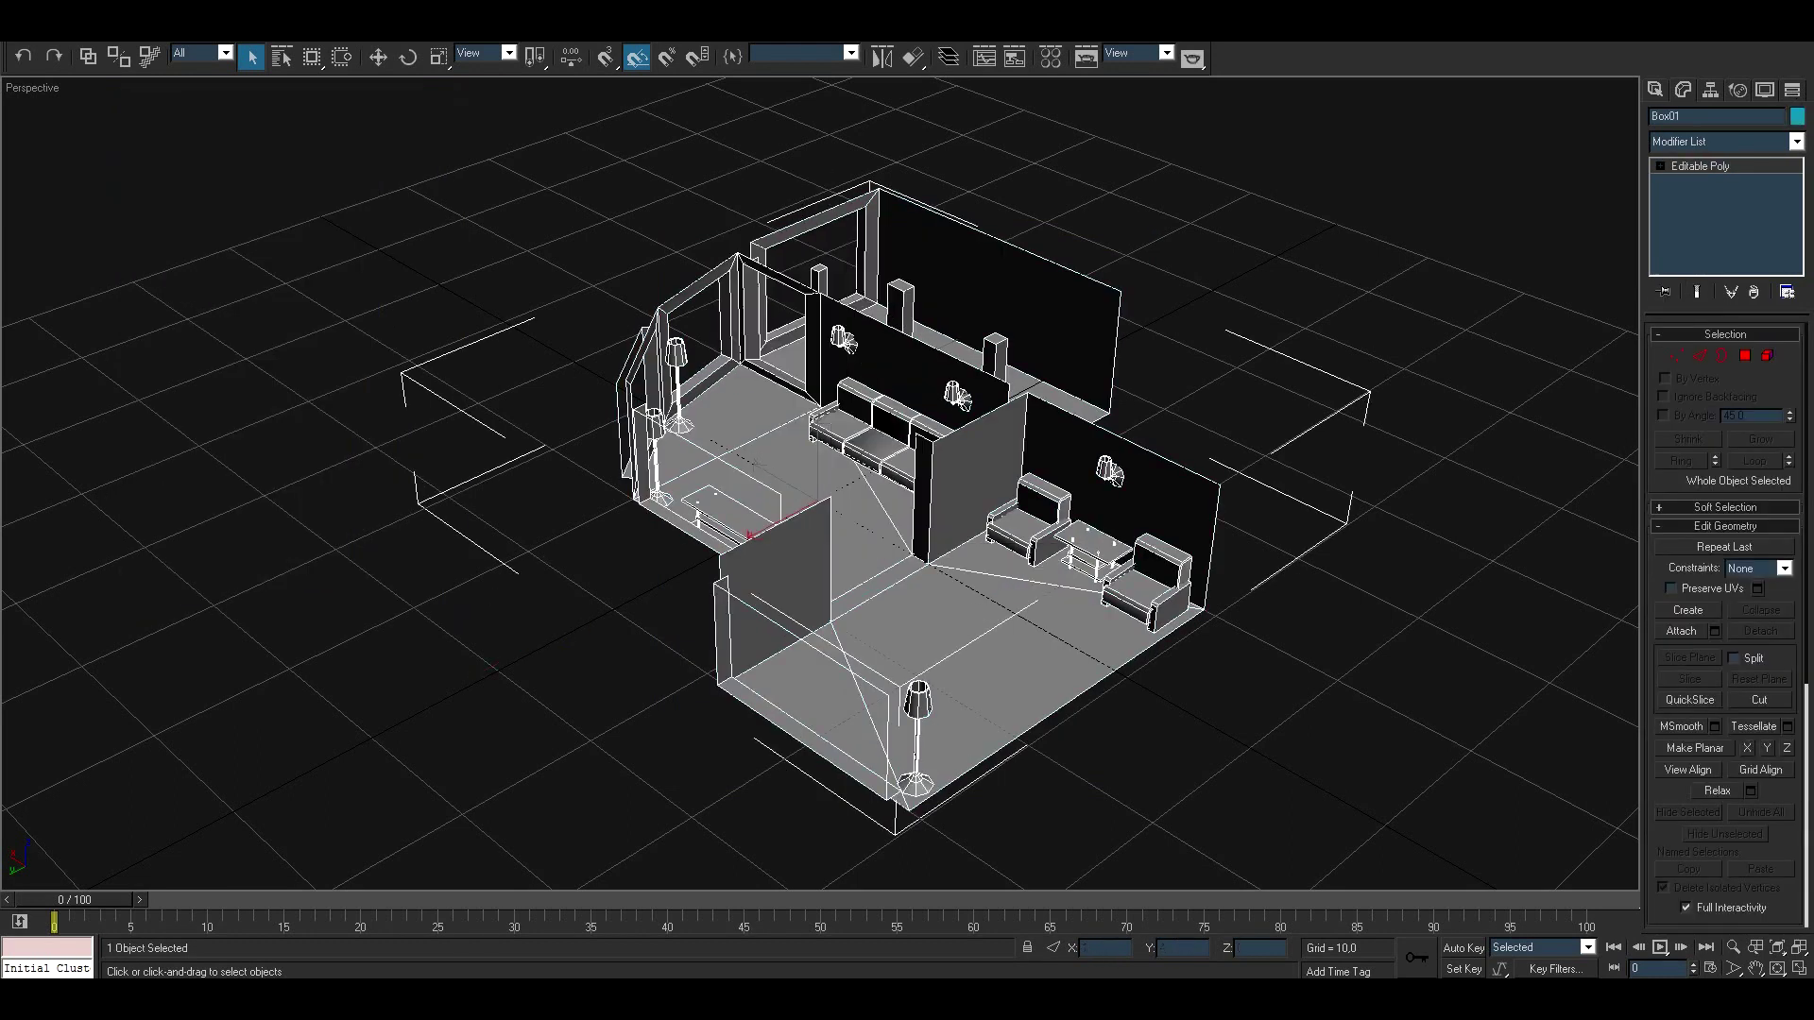
Step: Open Box01LightingMap.tga in Photoshop and fill a new layer with green
click(71, 66)
double_click(1114, 572)
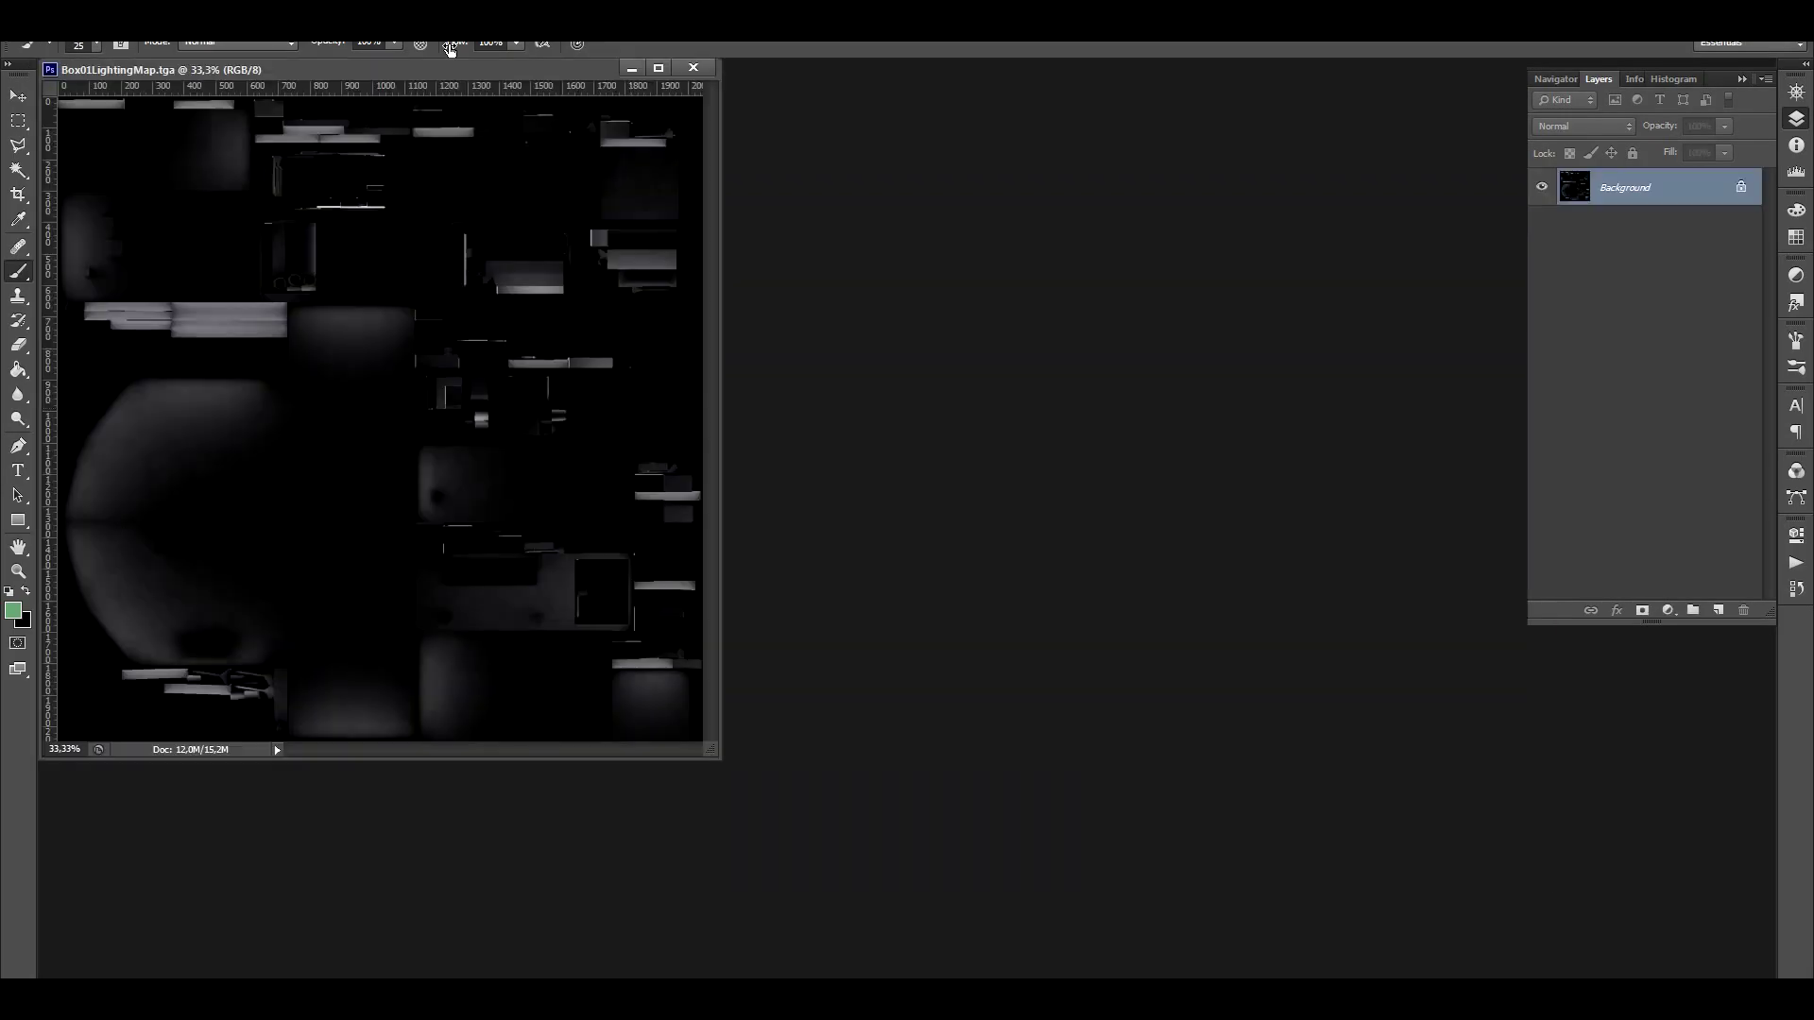
drag(446, 74, 453, 58)
click(659, 568)
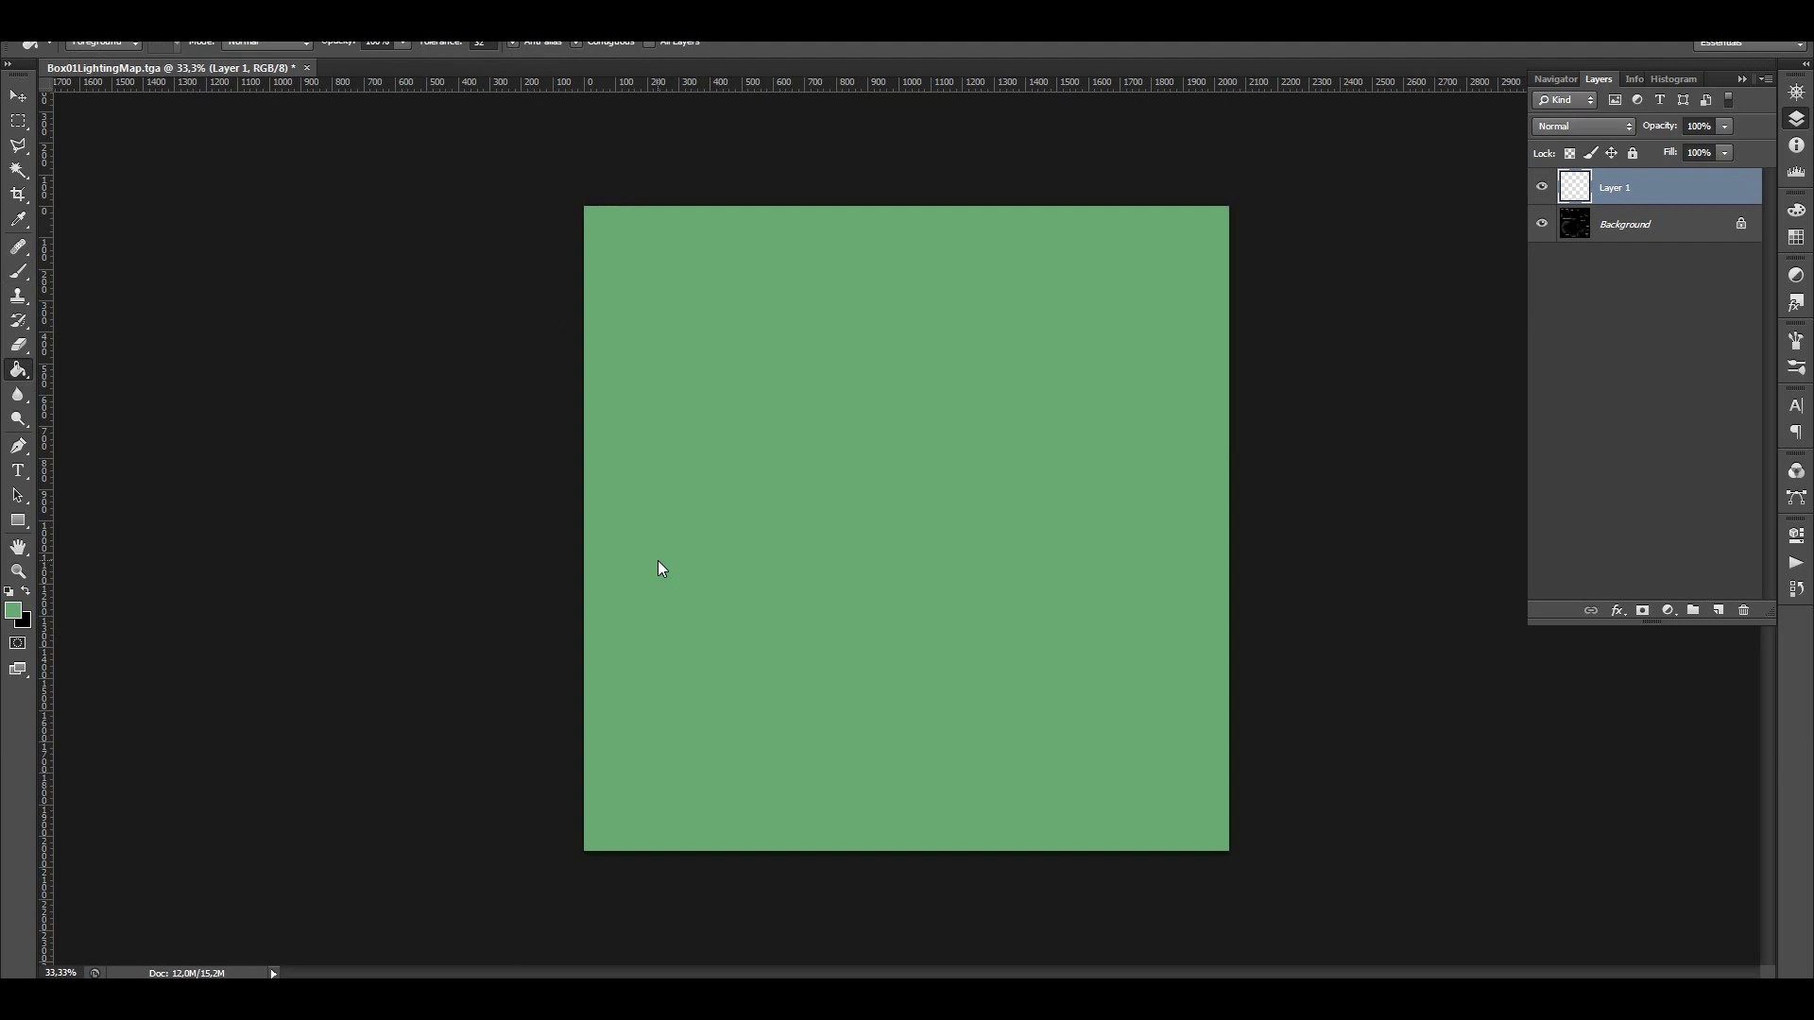
Step: Set a Background copy to Overlay and a duplicate to Multiply with 85% fill
mouse_move(1669, 228)
mouse_down()
mouse_move(1662, 179)
mouse_move(1756, 183)
mouse_up()
click(1582, 126)
click(1587, 194)
click(1582, 125)
click(1573, 161)
key(ctrl+j)
click(1582, 126)
click(1568, 182)
click(1724, 152)
Step: Save the green-tinted lighting map as a TGA file
key(ctrl+shift+s)
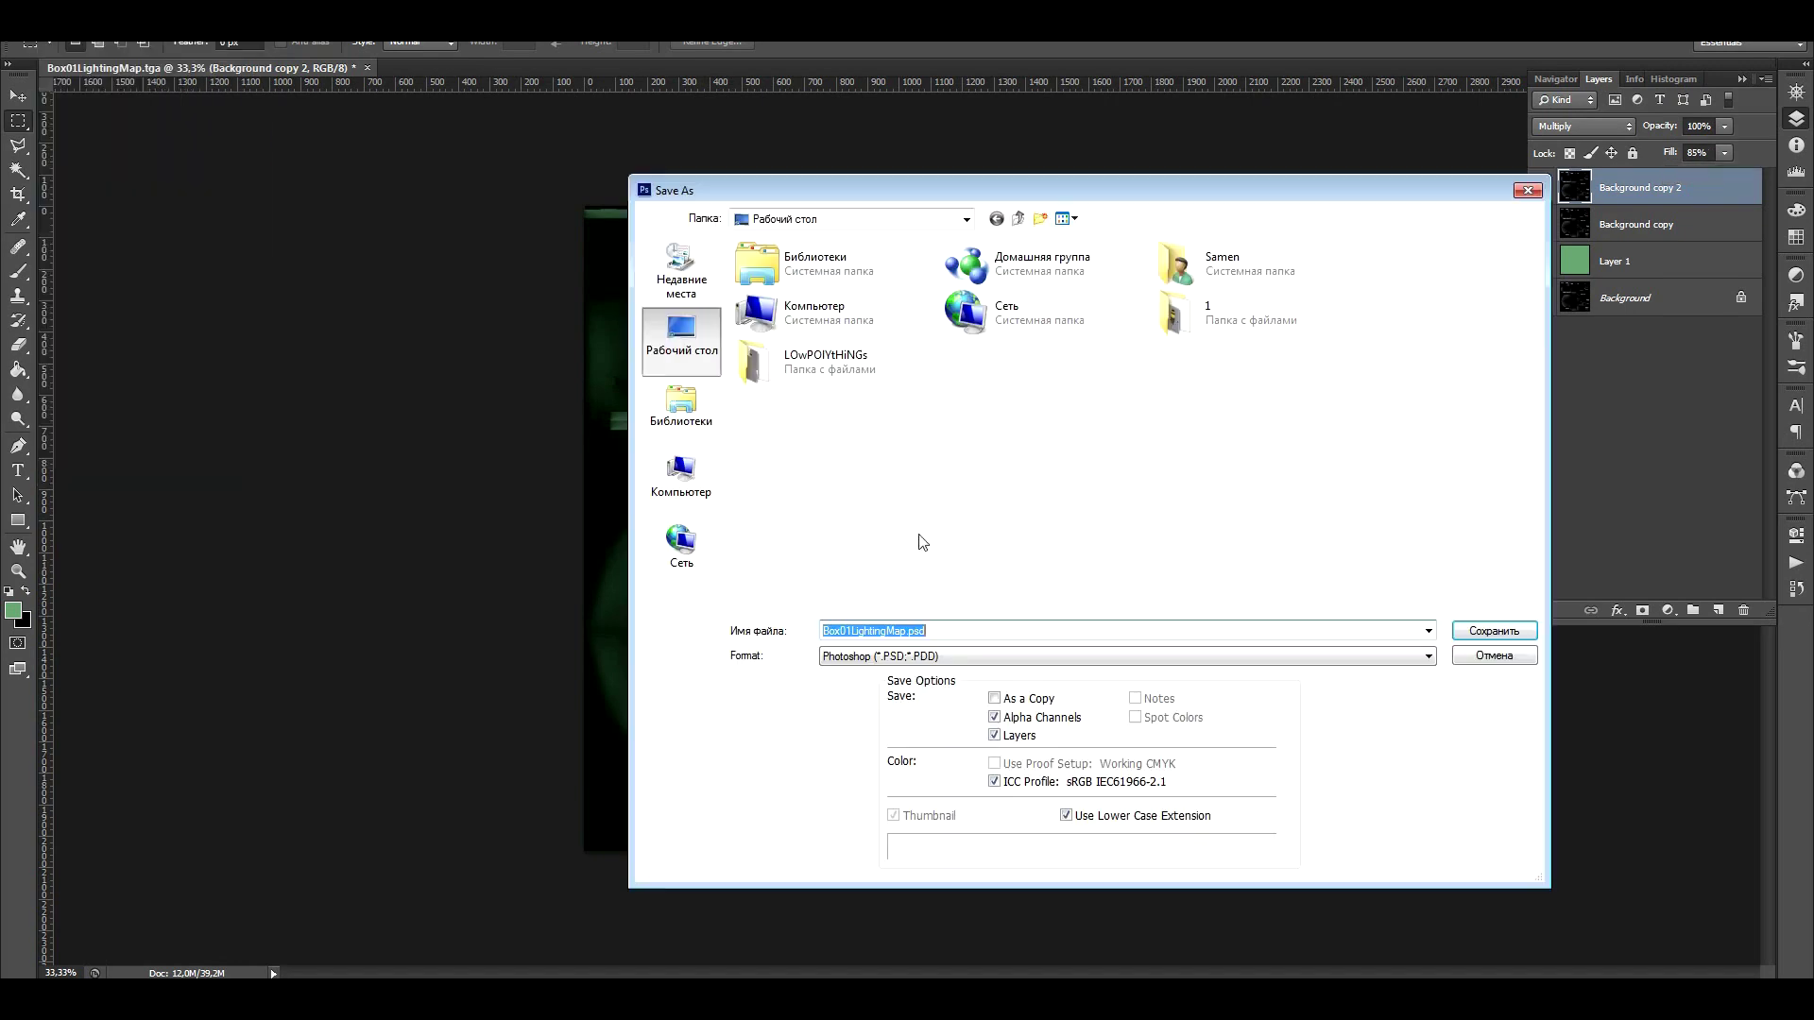
click(1425, 668)
click(1133, 785)
click(1497, 635)
click(1015, 267)
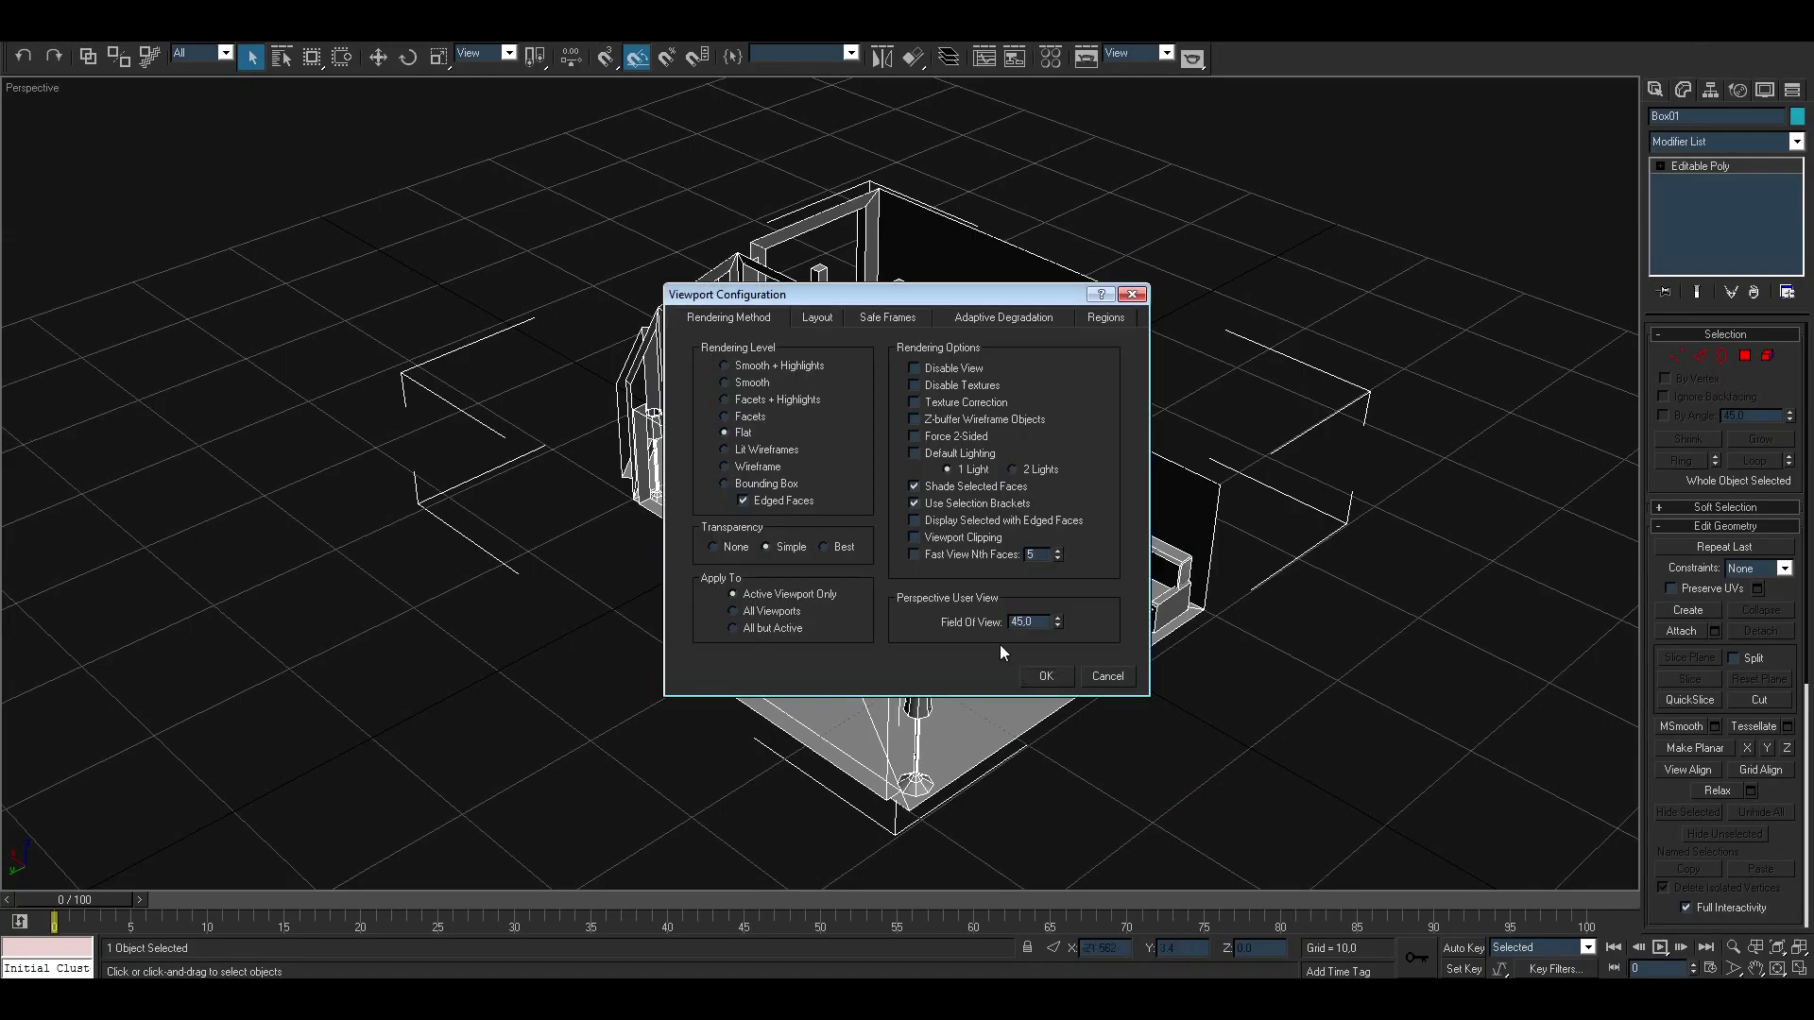
Step: Assign Box01 a material with Box01LightingMap as diffuse bitmap, shown in the viewport
click(1045, 676)
click(1051, 57)
click(327, 372)
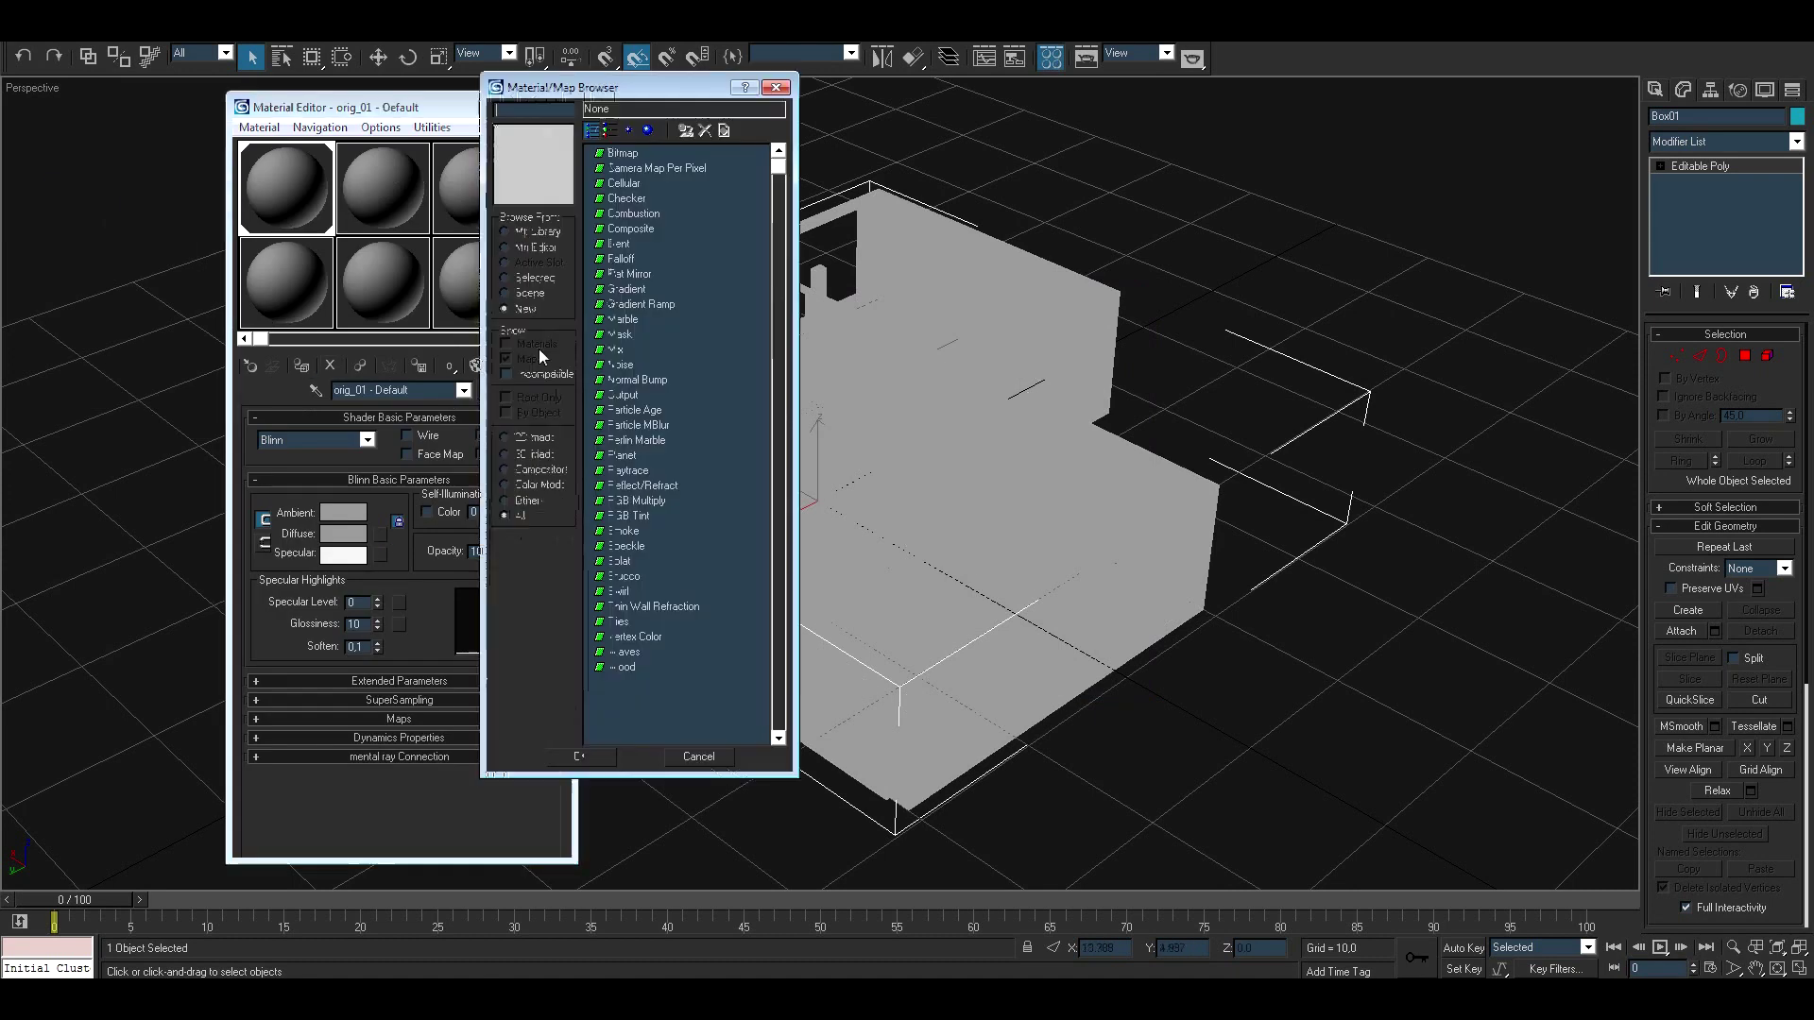
double_click(622, 153)
double_click(191, 304)
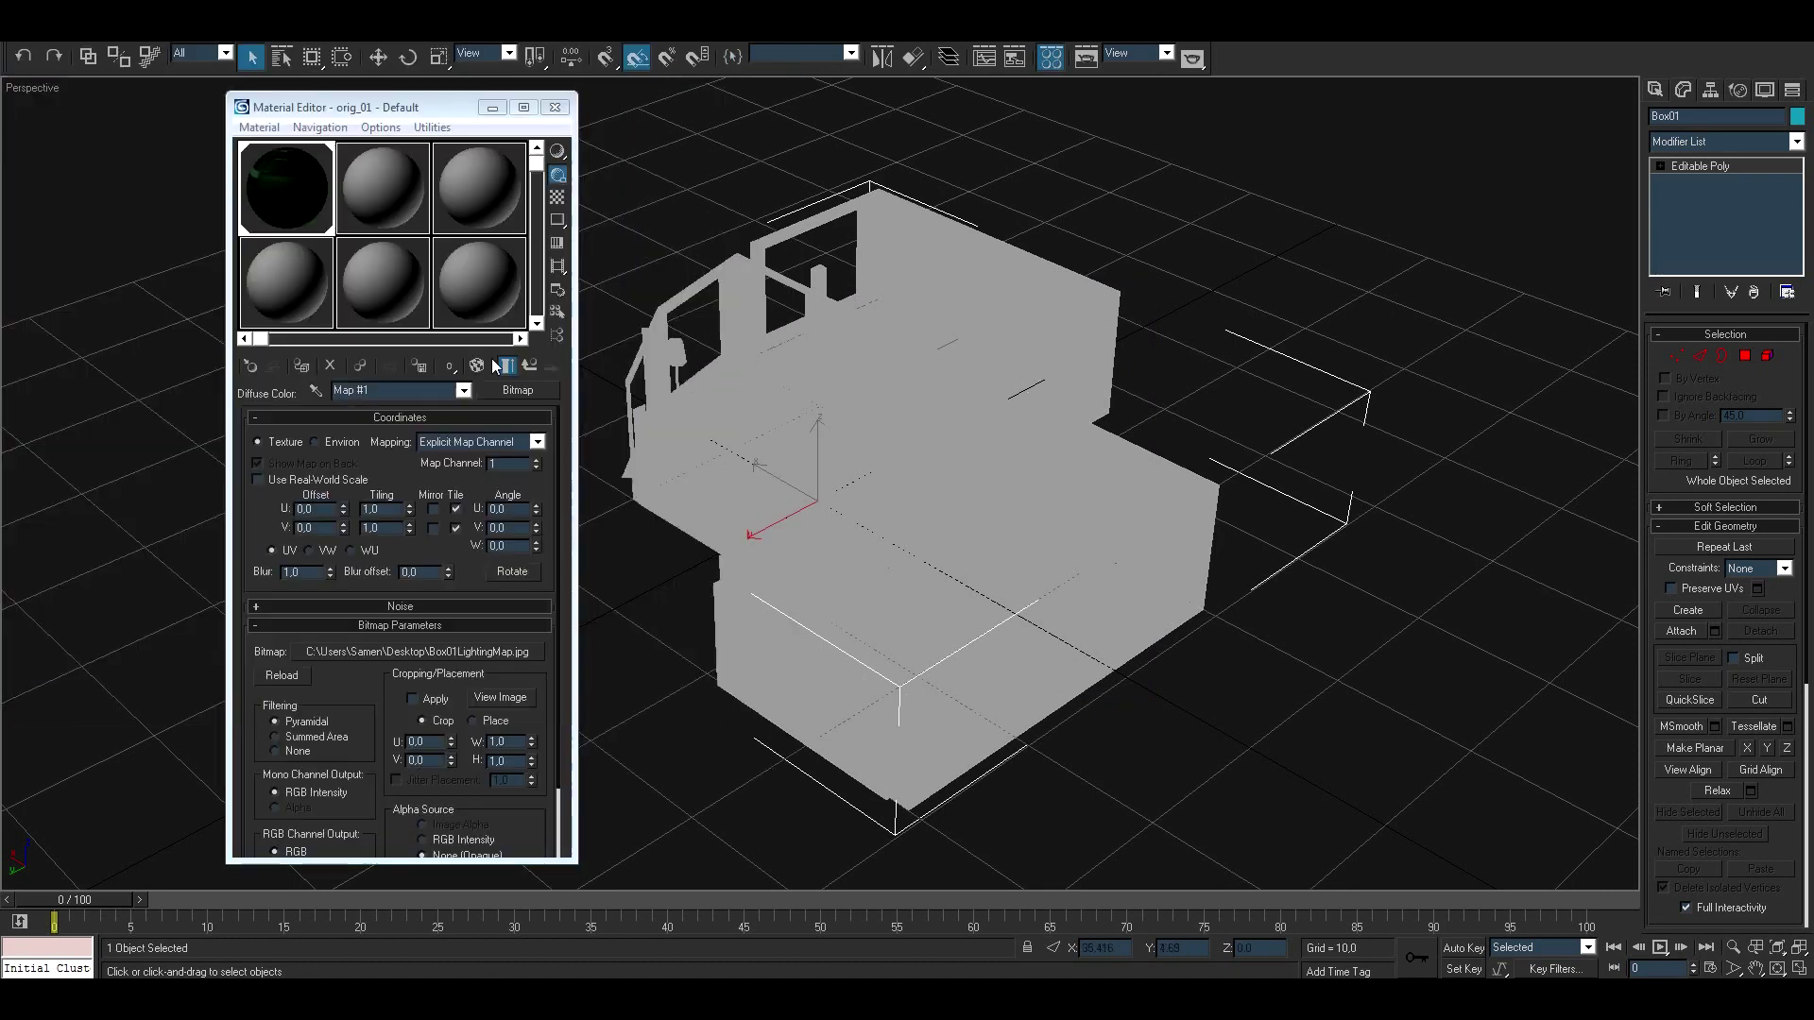
click(304, 359)
click(567, 98)
click(1276, 500)
Step: Orbit to a low side view of the room and select Box01 in border mode
click(1797, 948)
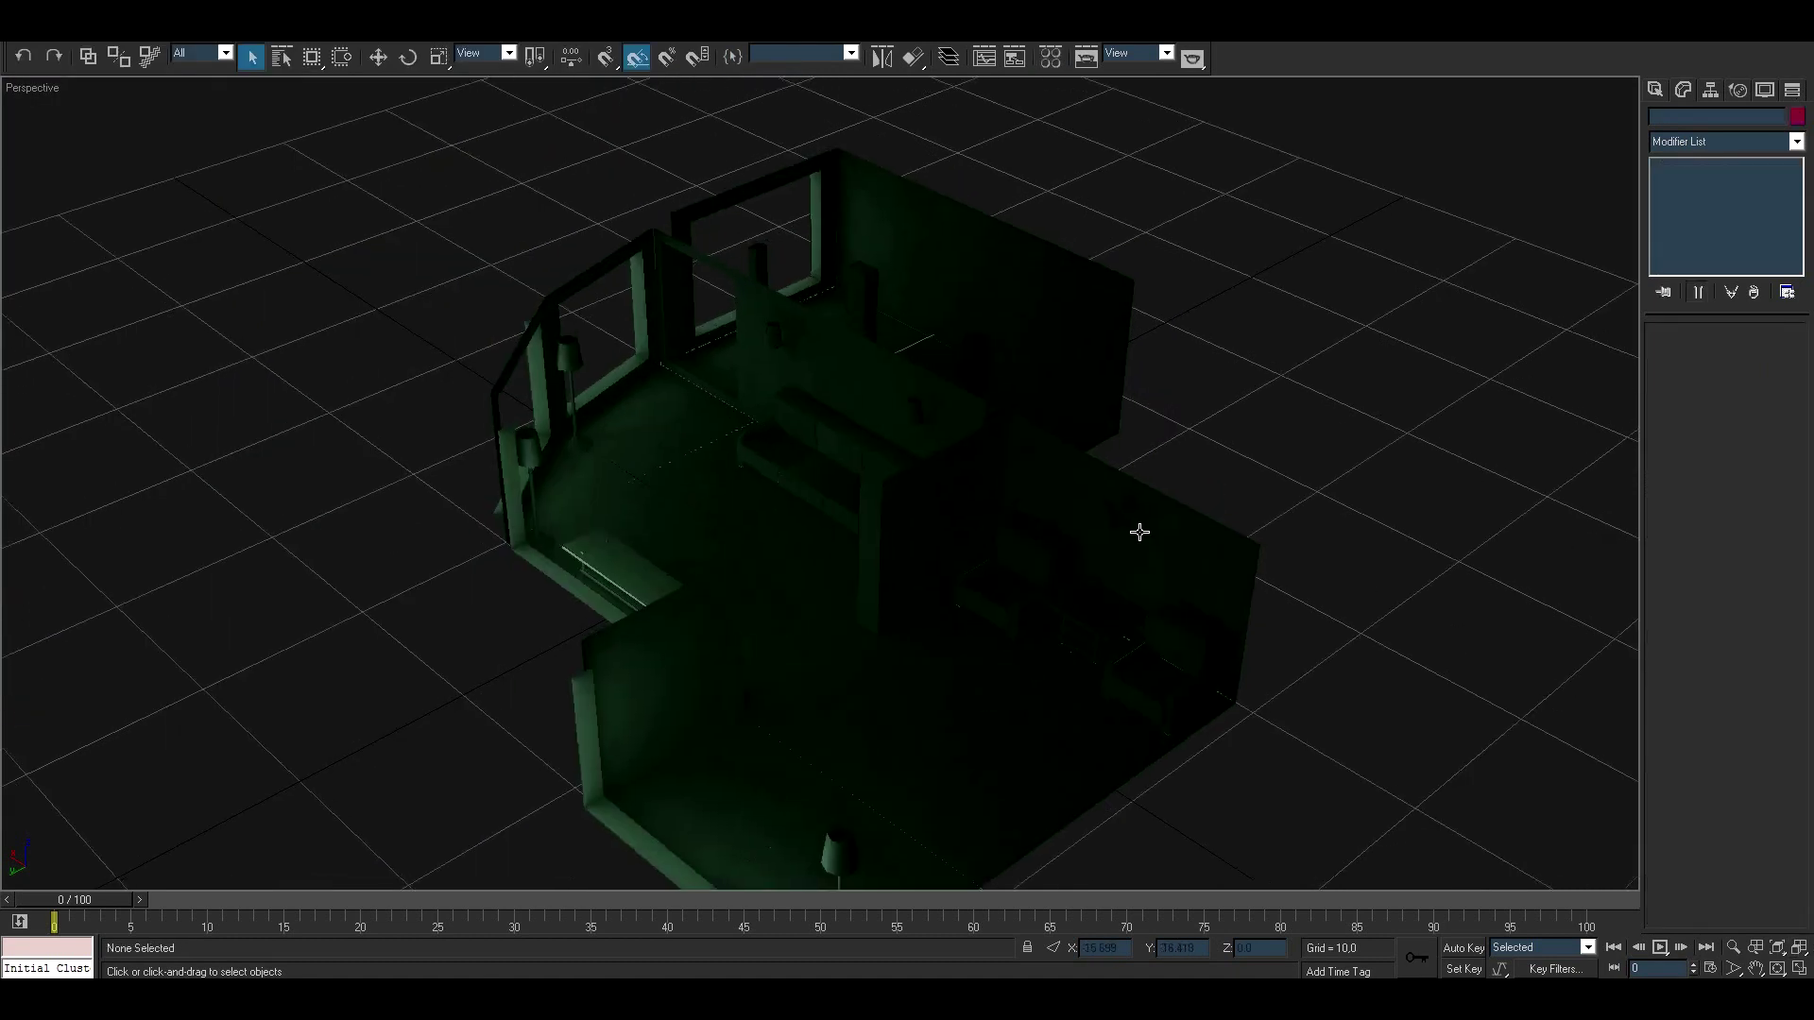
mouse_move(1139, 526)
alt+middle_down()
mouse_move(1202, 568)
mouse_move(960, 611)
mouse_move(739, 571)
mouse_move(595, 405)
alt+middle_up()
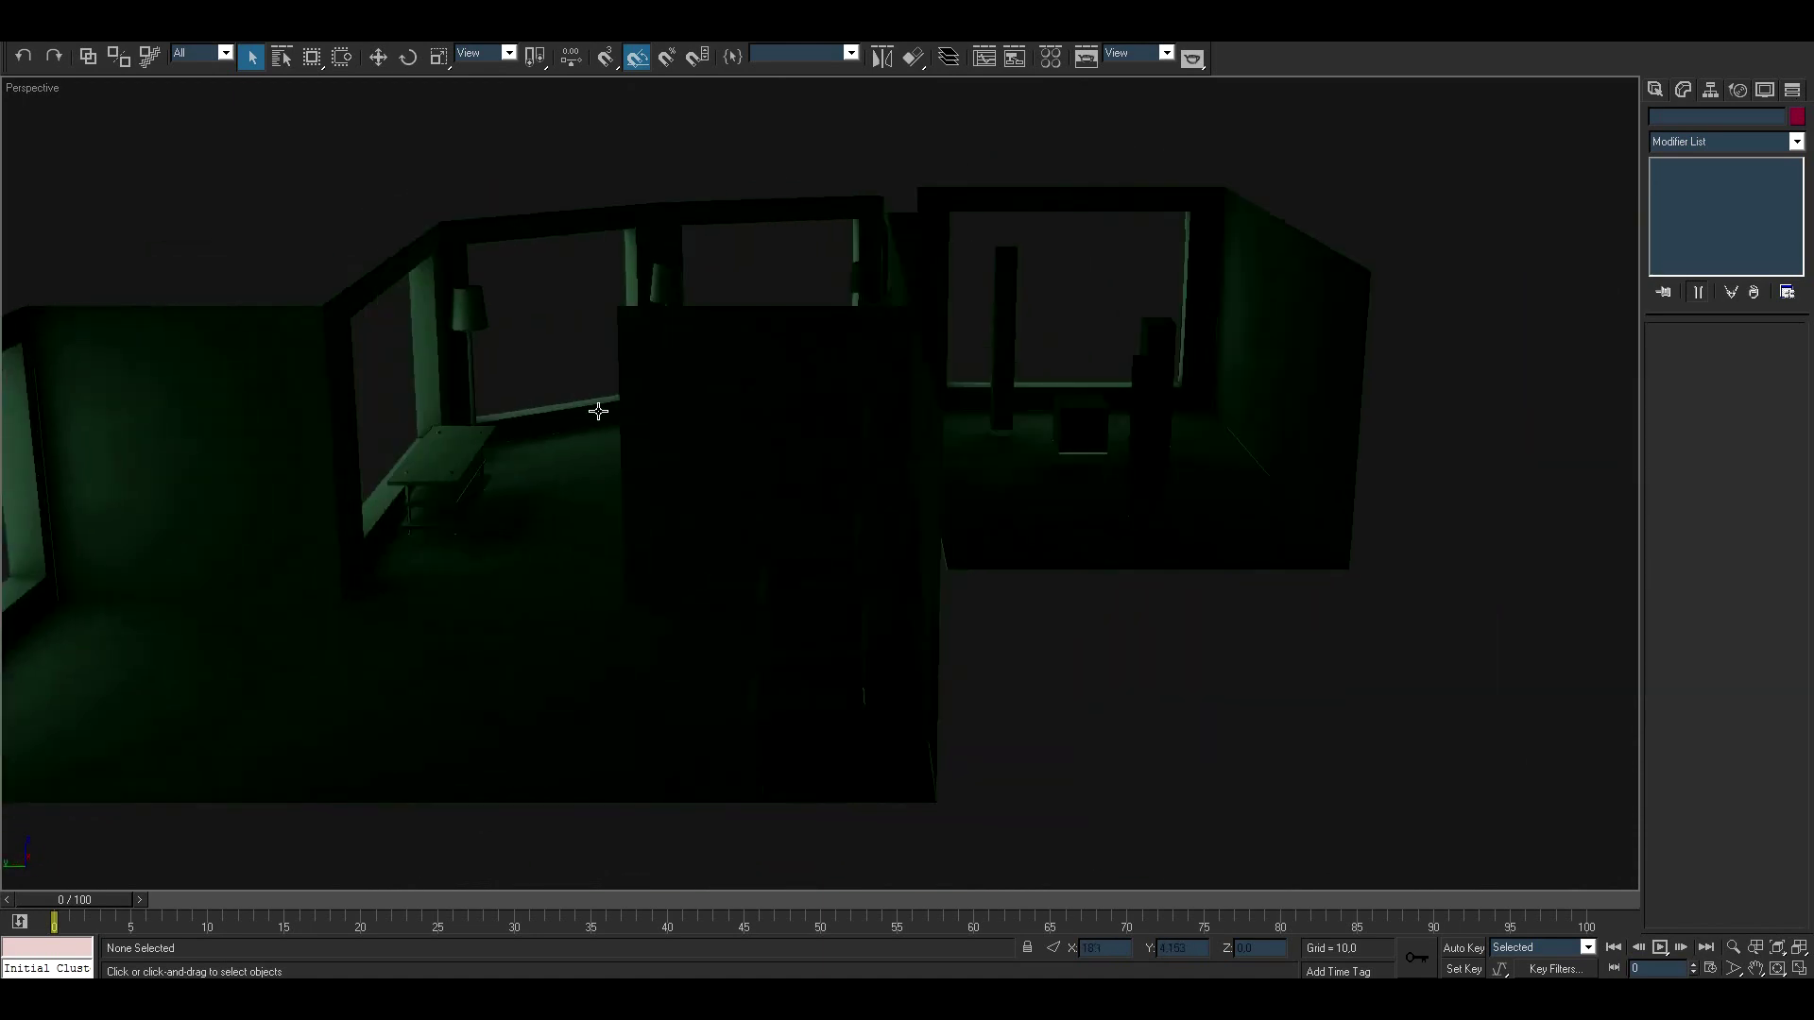
click(605, 398)
key(3)
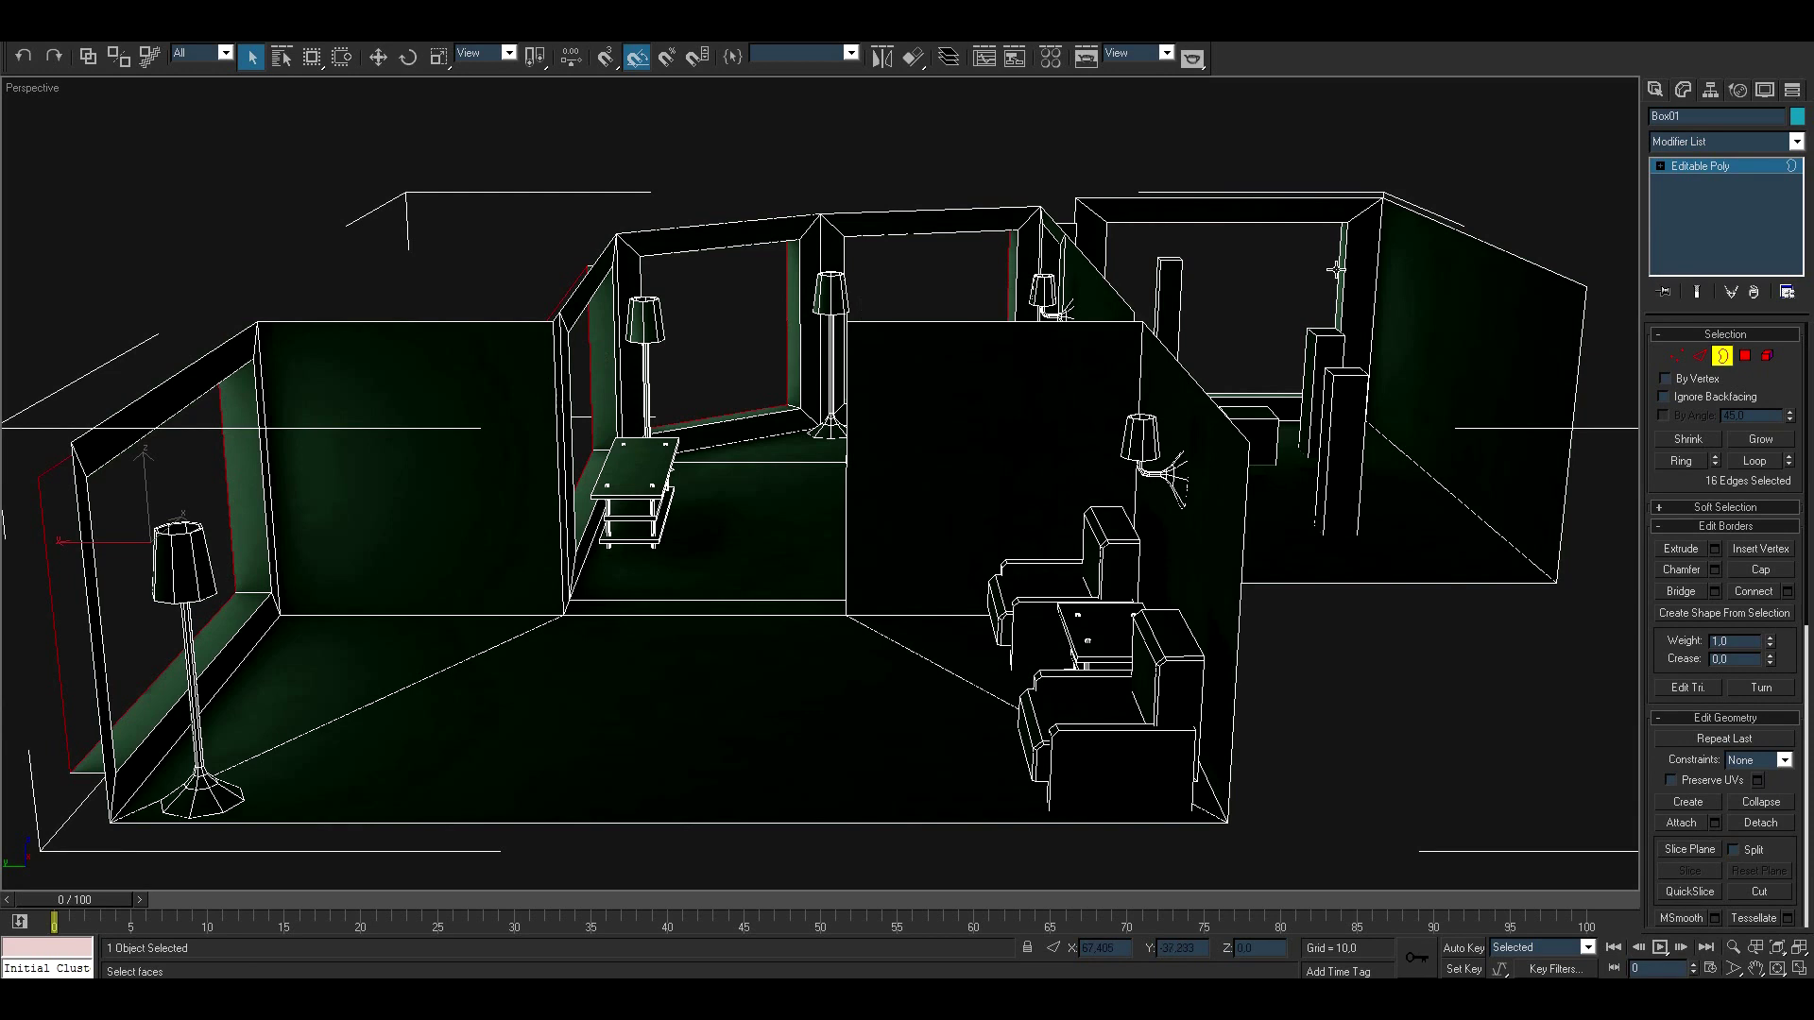
Step: Add Unwrap UVW to Box01 and flatten the selected wall polygons' UVs
click(1797, 141)
click(1743, 818)
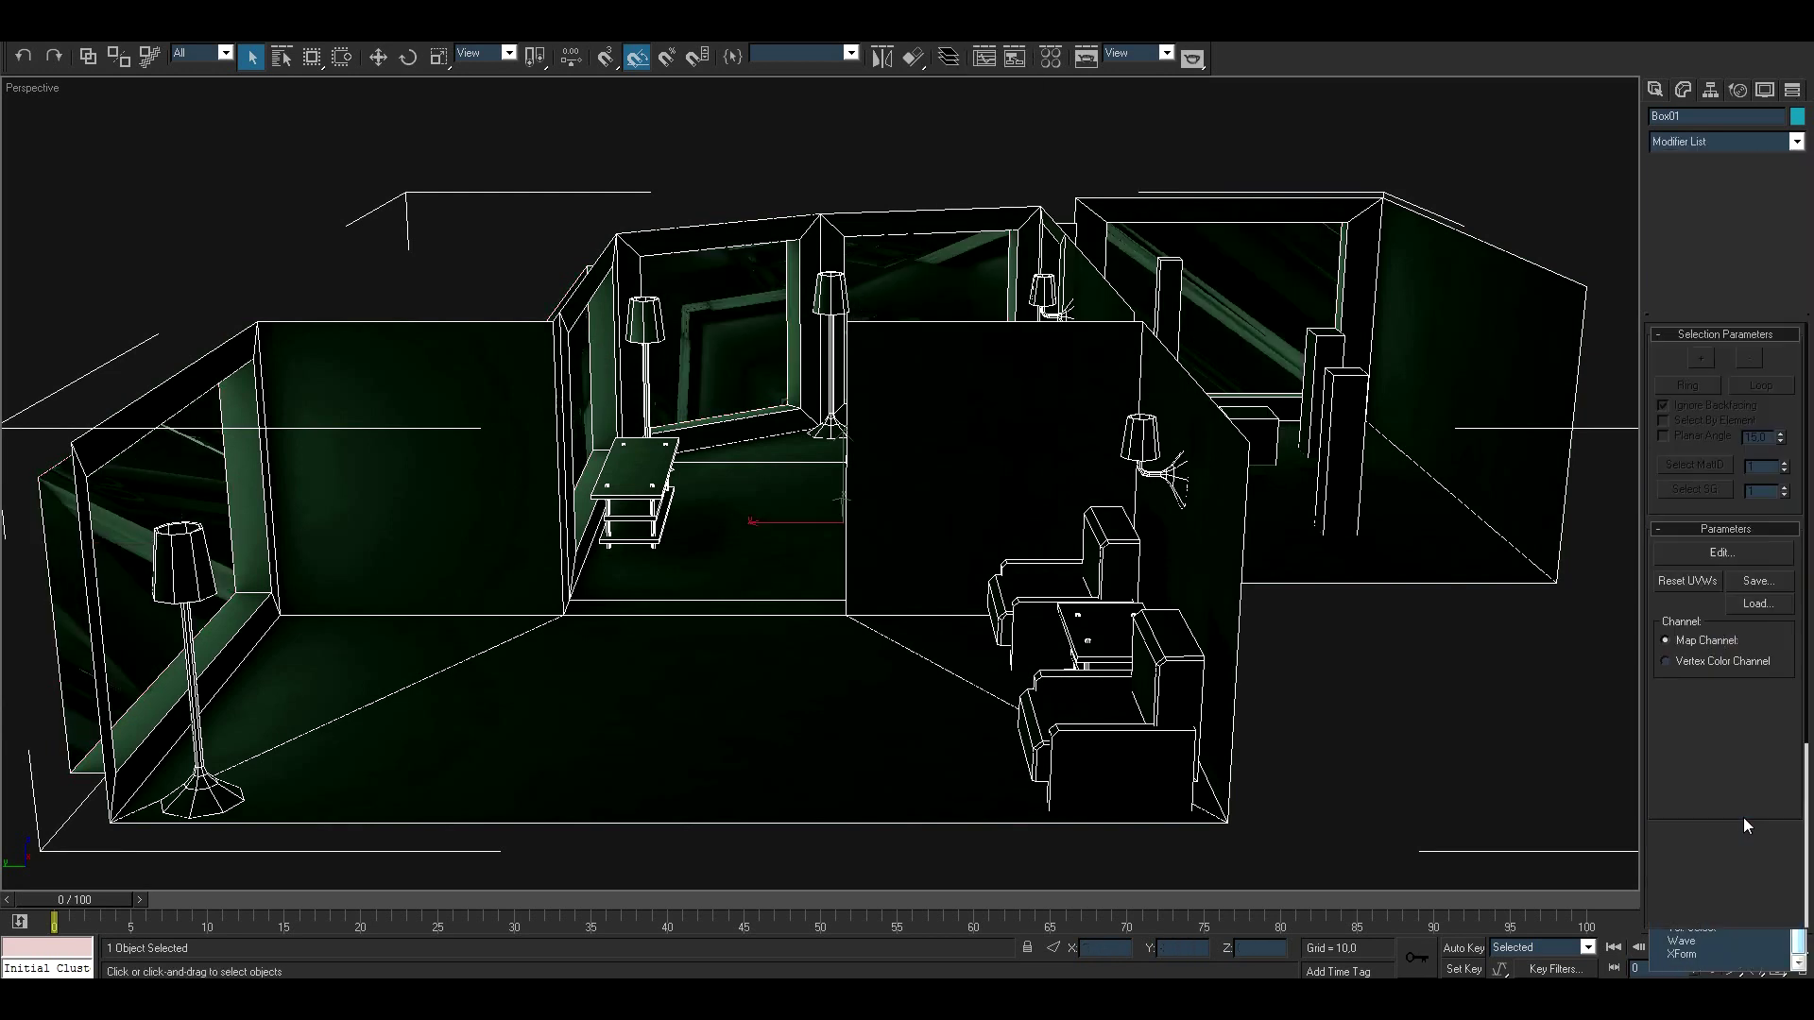
click(1721, 553)
key(3)
click(1272, 269)
mouse_move(1272, 269)
alt+middle_down()
mouse_move(785, 303)
mouse_move(804, 387)
alt+middle_up()
ctrl+click(804, 387)
click(182, 111)
click(213, 130)
click(274, 79)
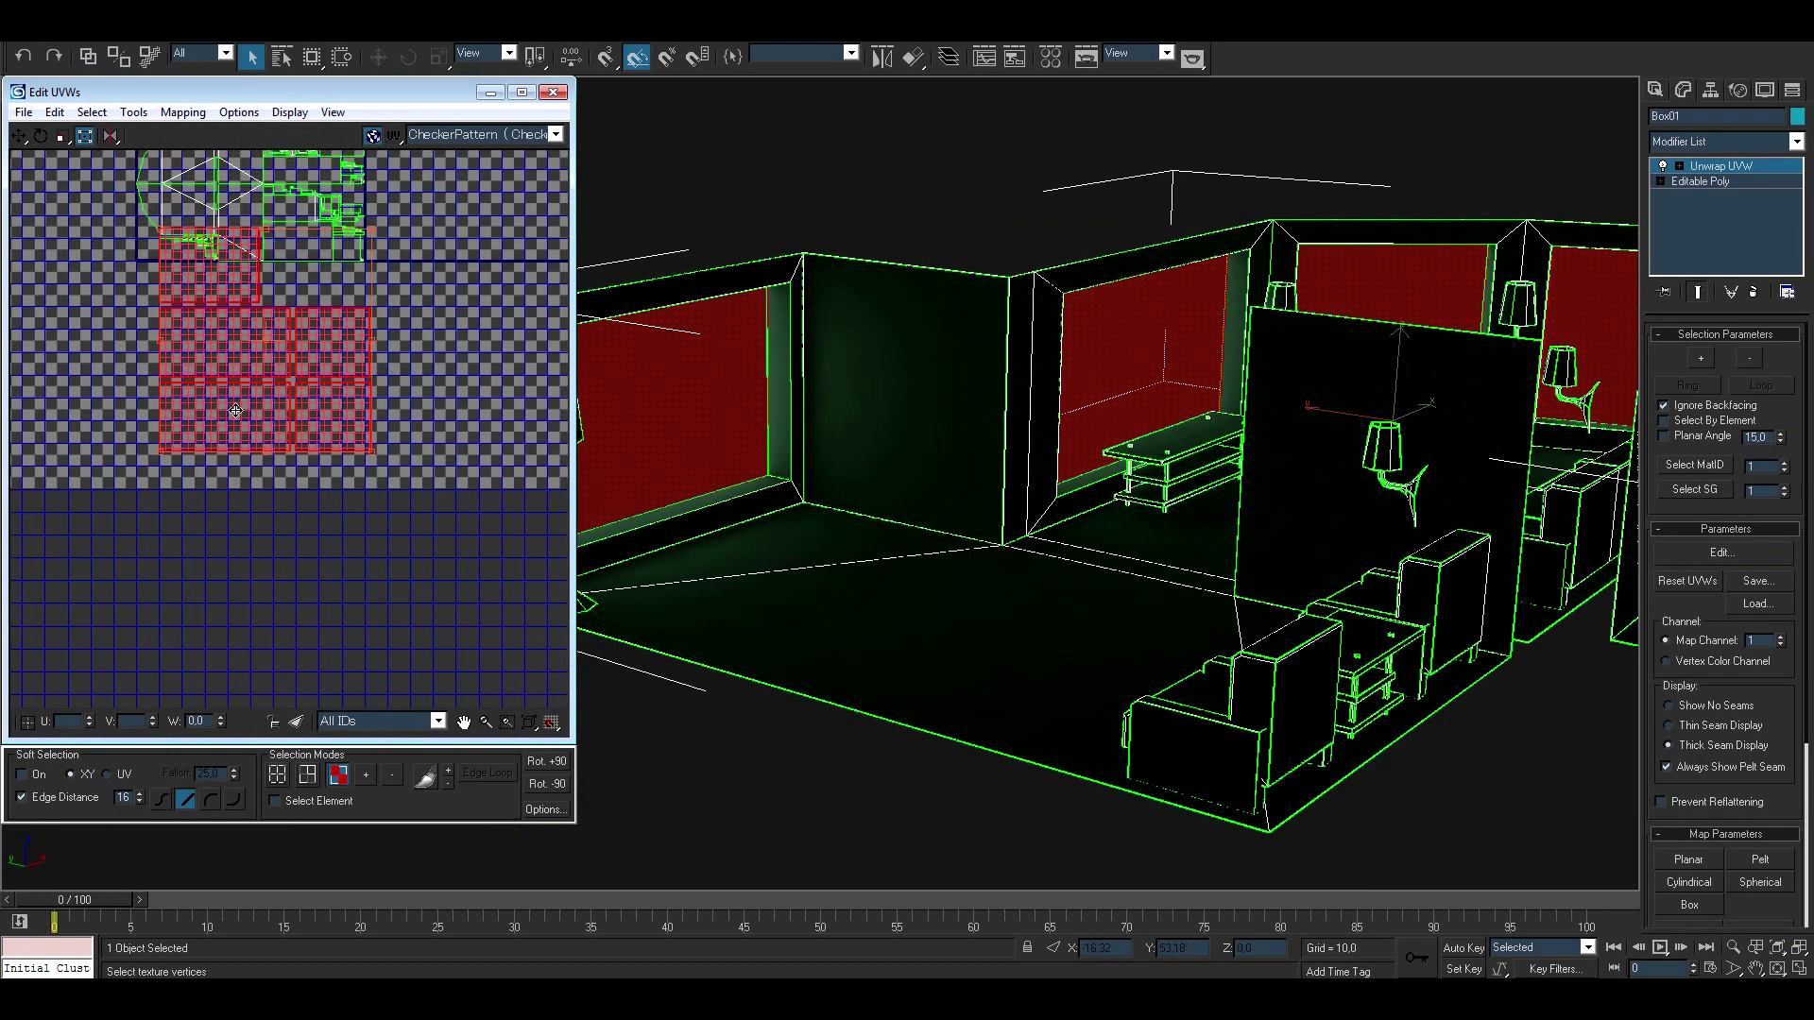
Step: Move the lower wall UV clusters up onto the upper area in Edit UVWs
scroll(120, 272, up, 5)
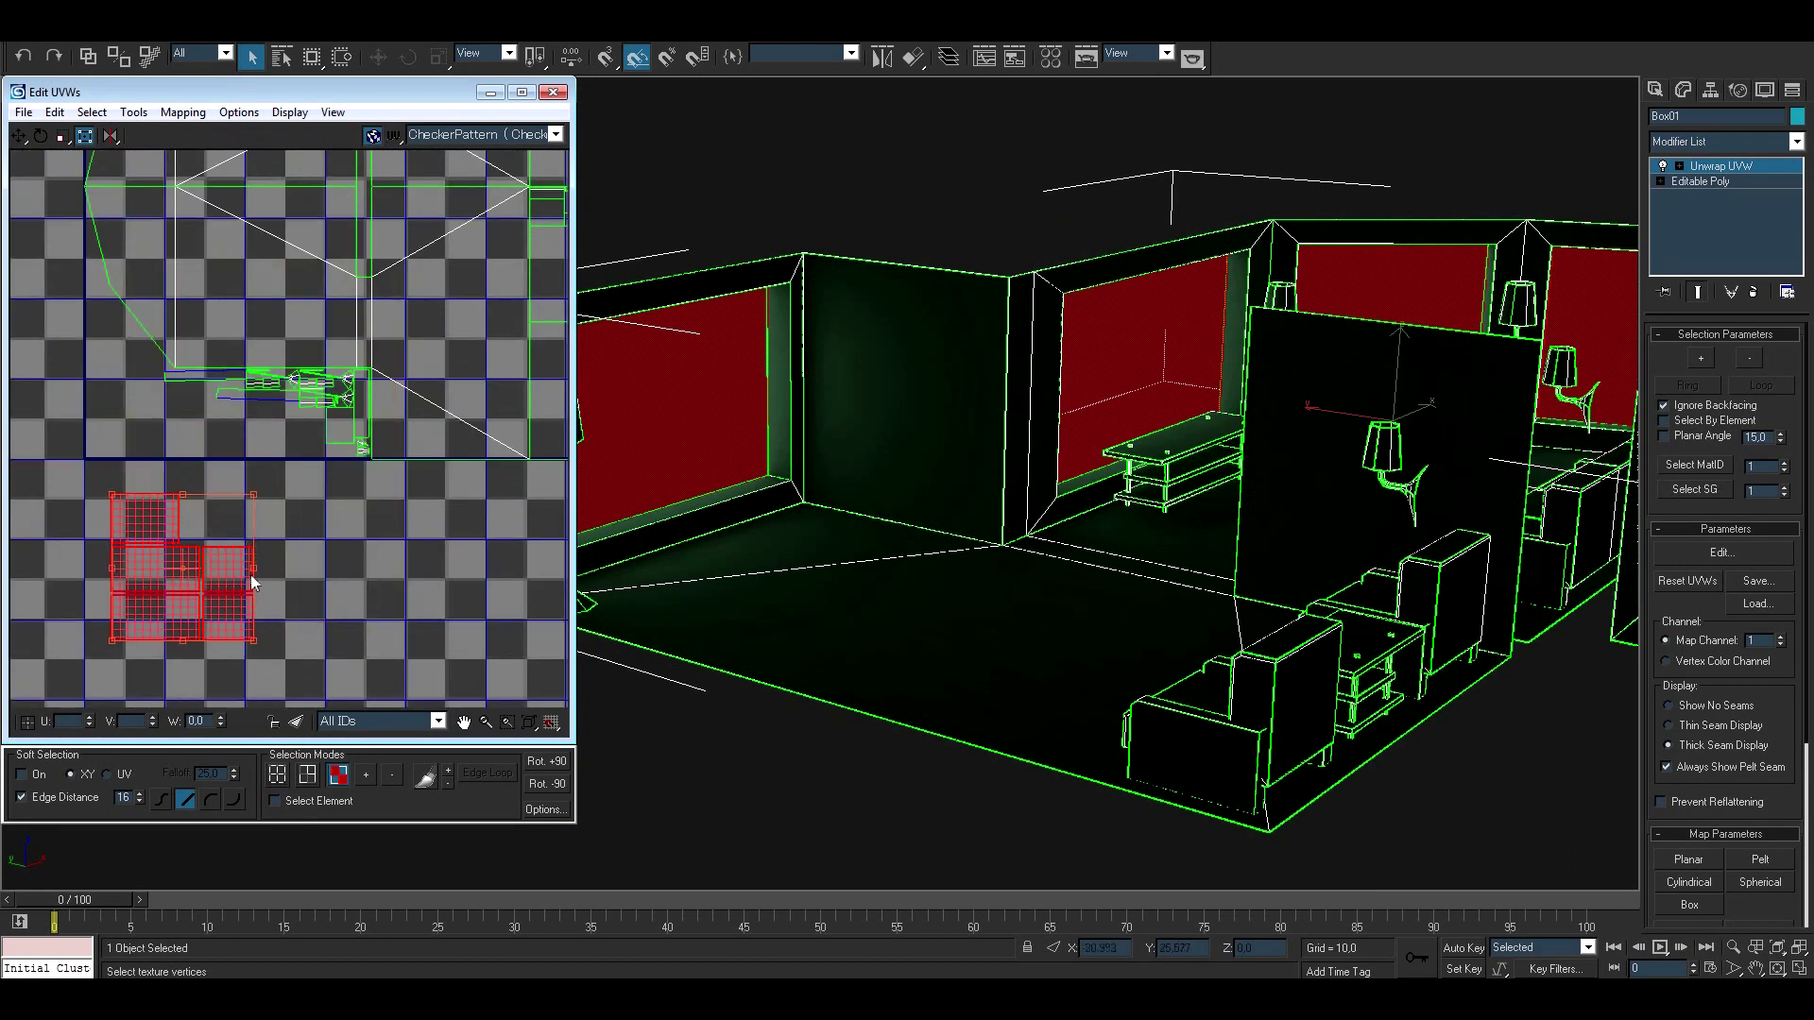
scroll(149, 367, up, 2)
click(148, 367)
scroll(150, 378, up, 2)
scroll(134, 359, up, 1)
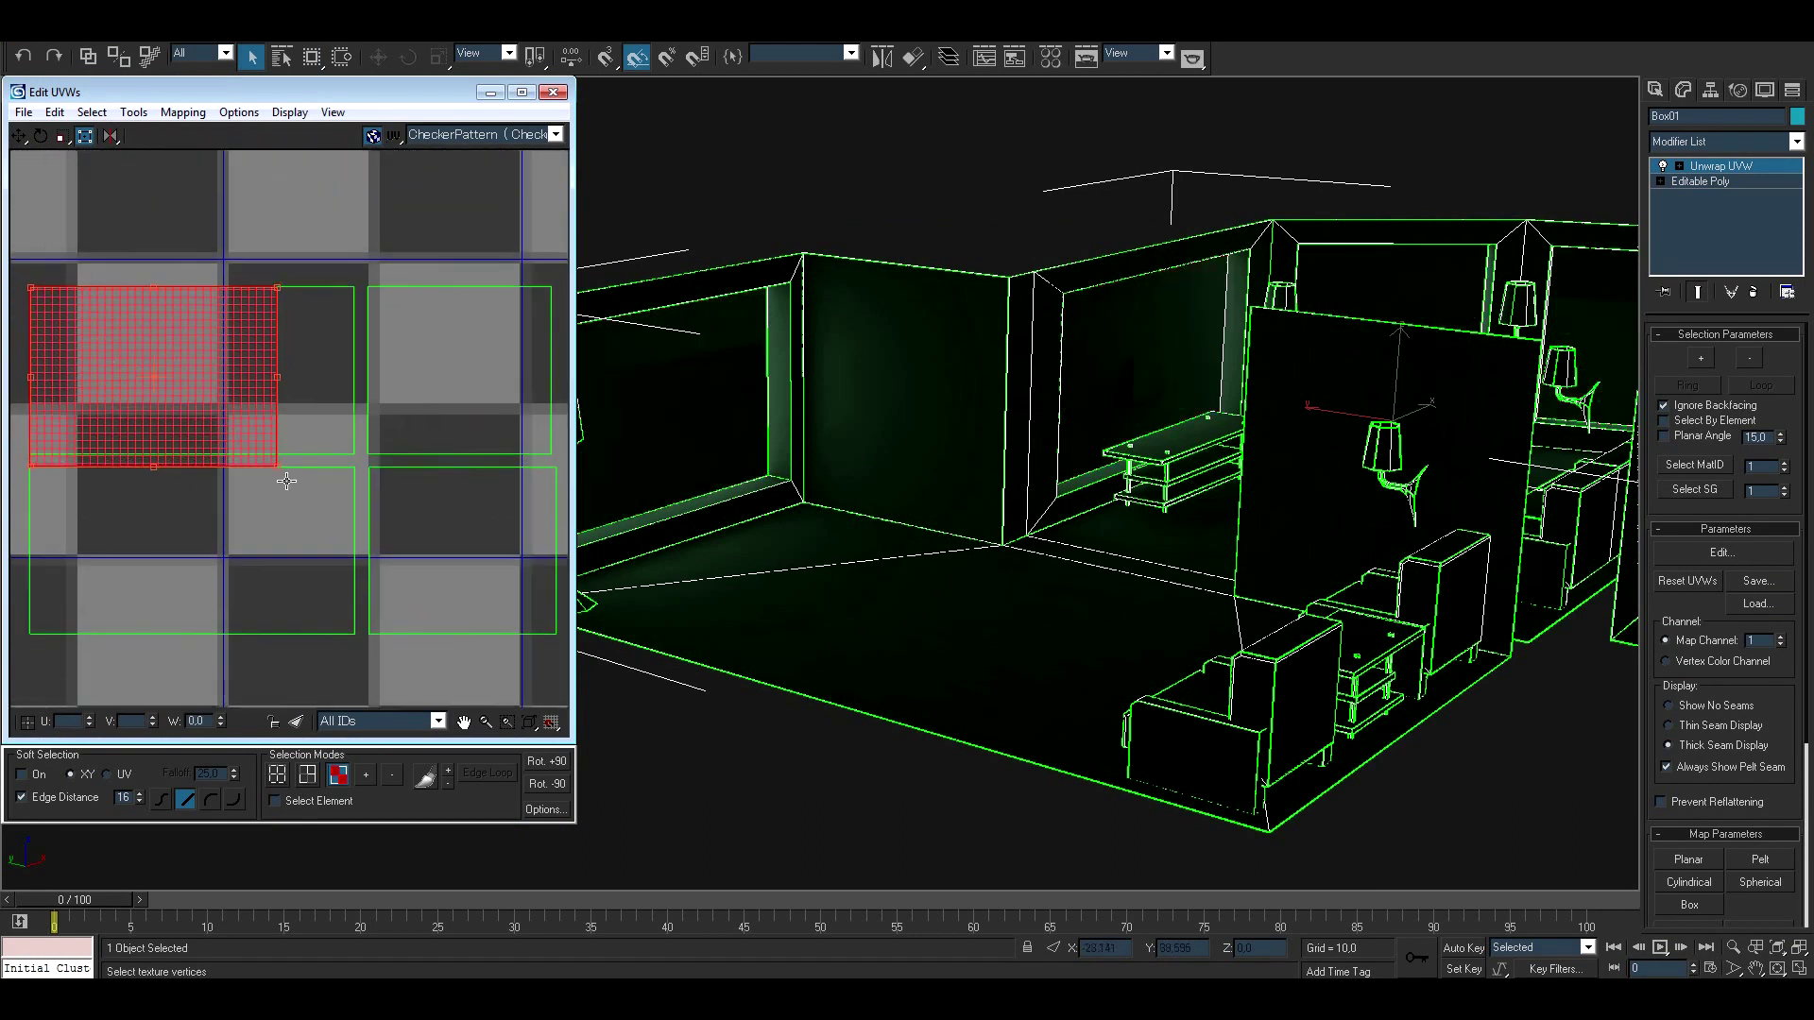
drag(55, 477, 52, 298)
click(94, 337)
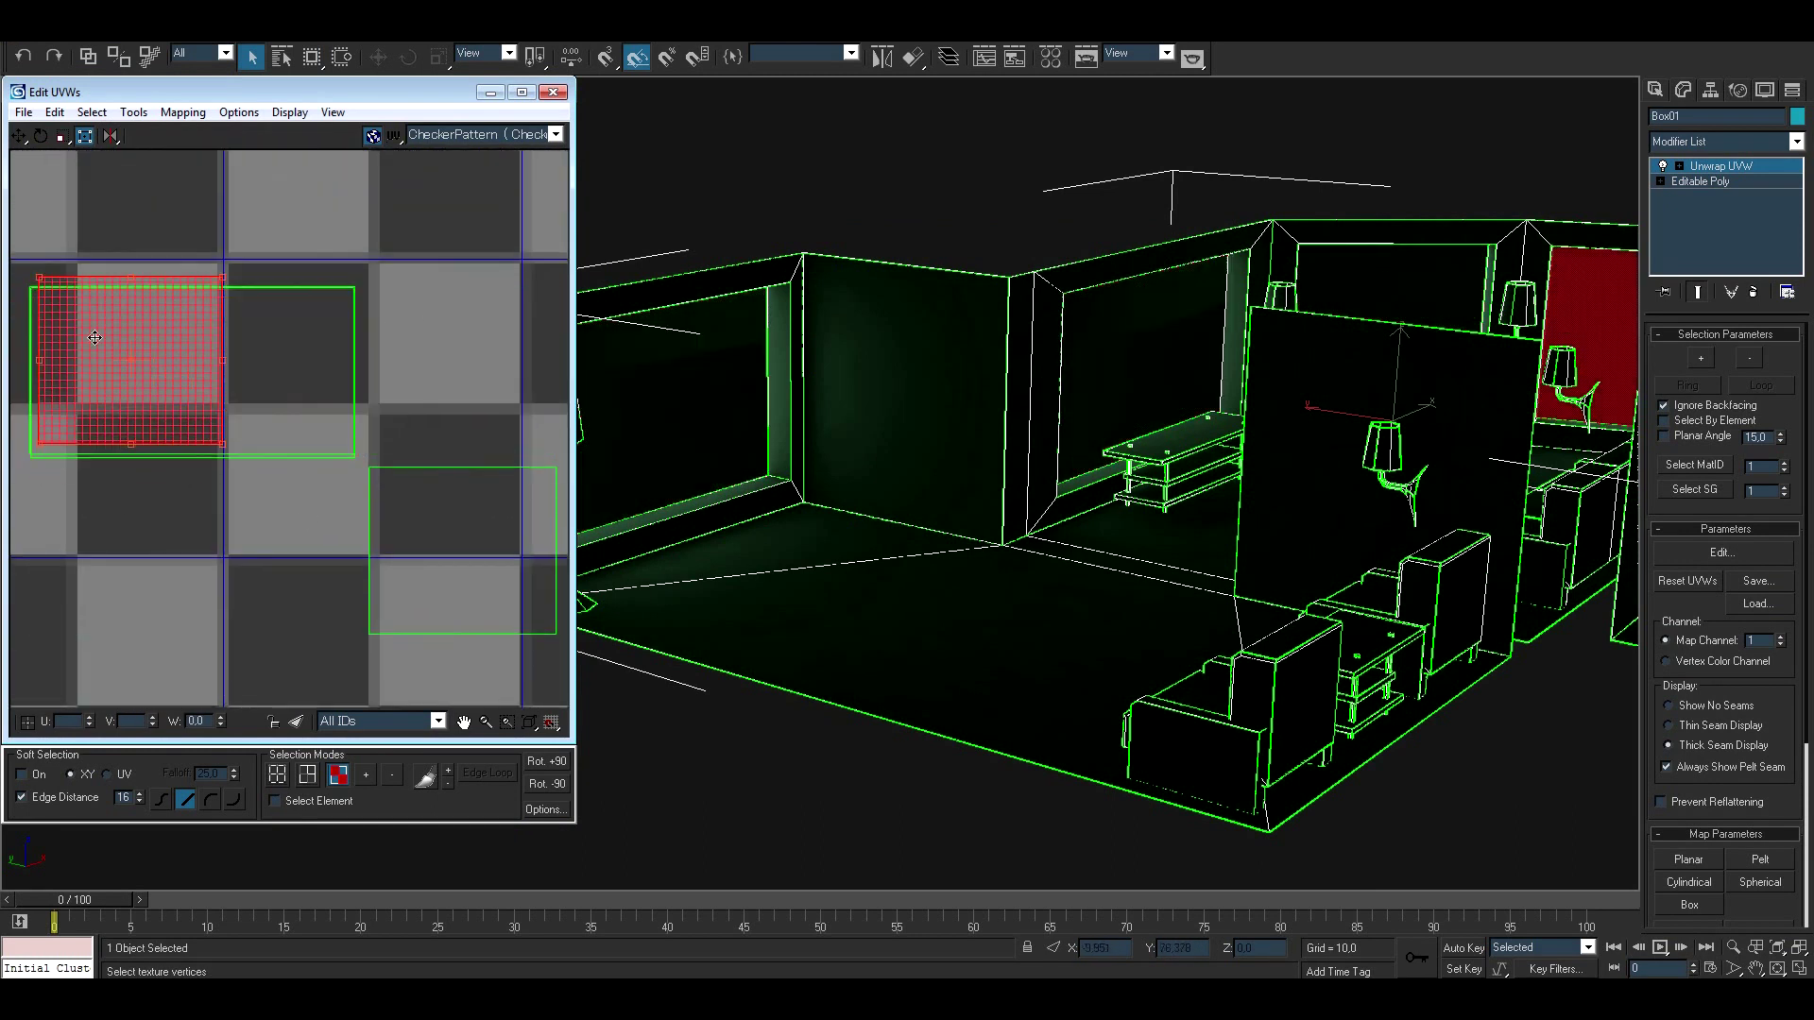
drag(441, 511, 185, 397)
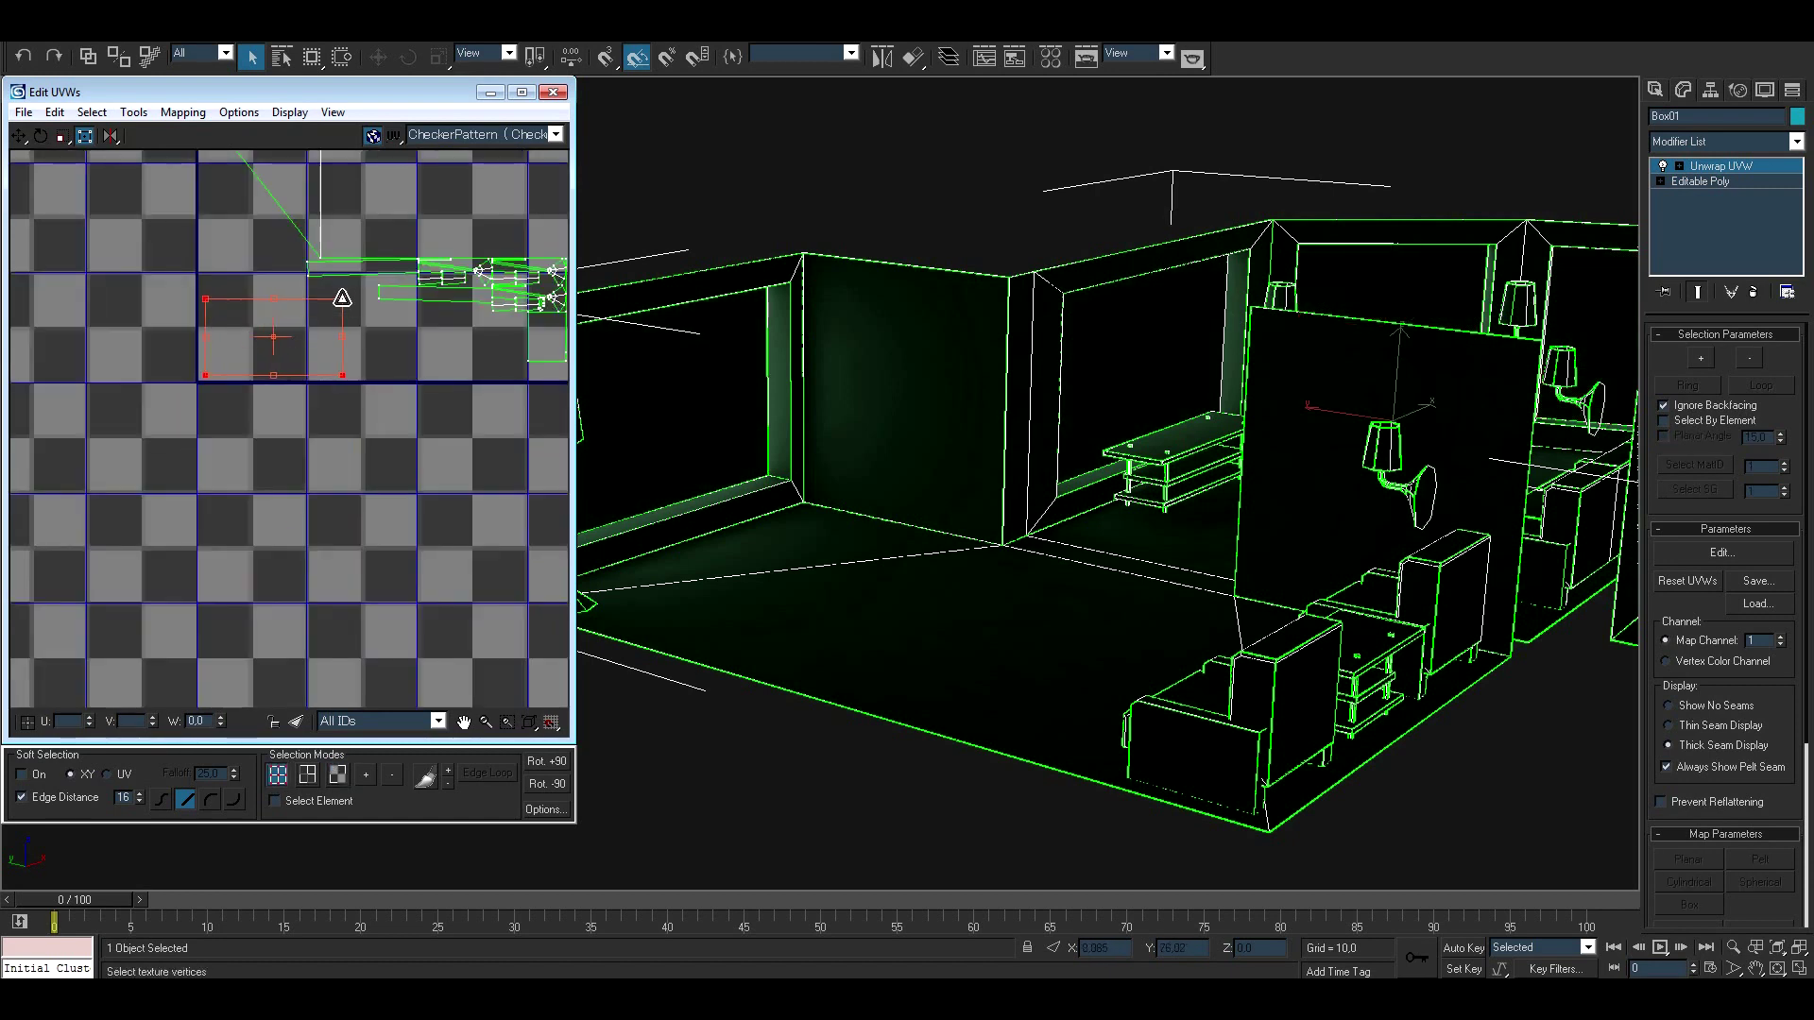
Step: Render the UV template and save it over Box01LightingMap.tga
click(133, 112)
click(202, 430)
click(83, 465)
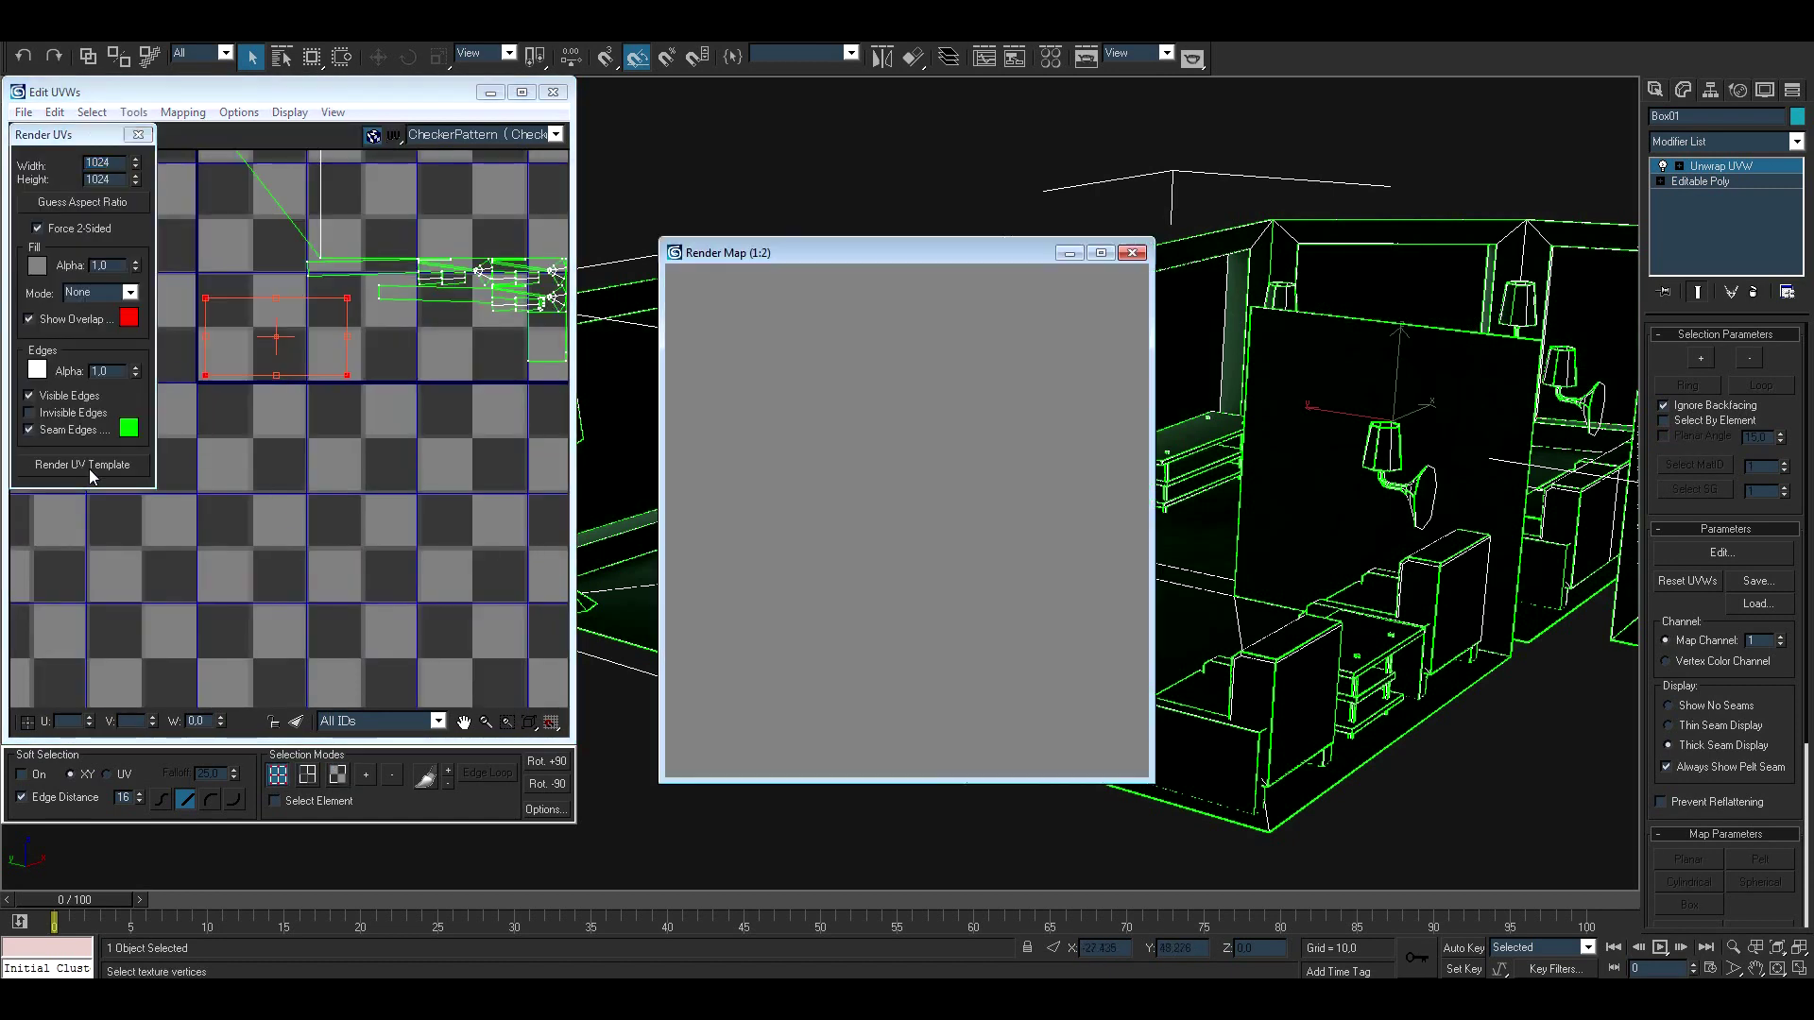
click(676, 269)
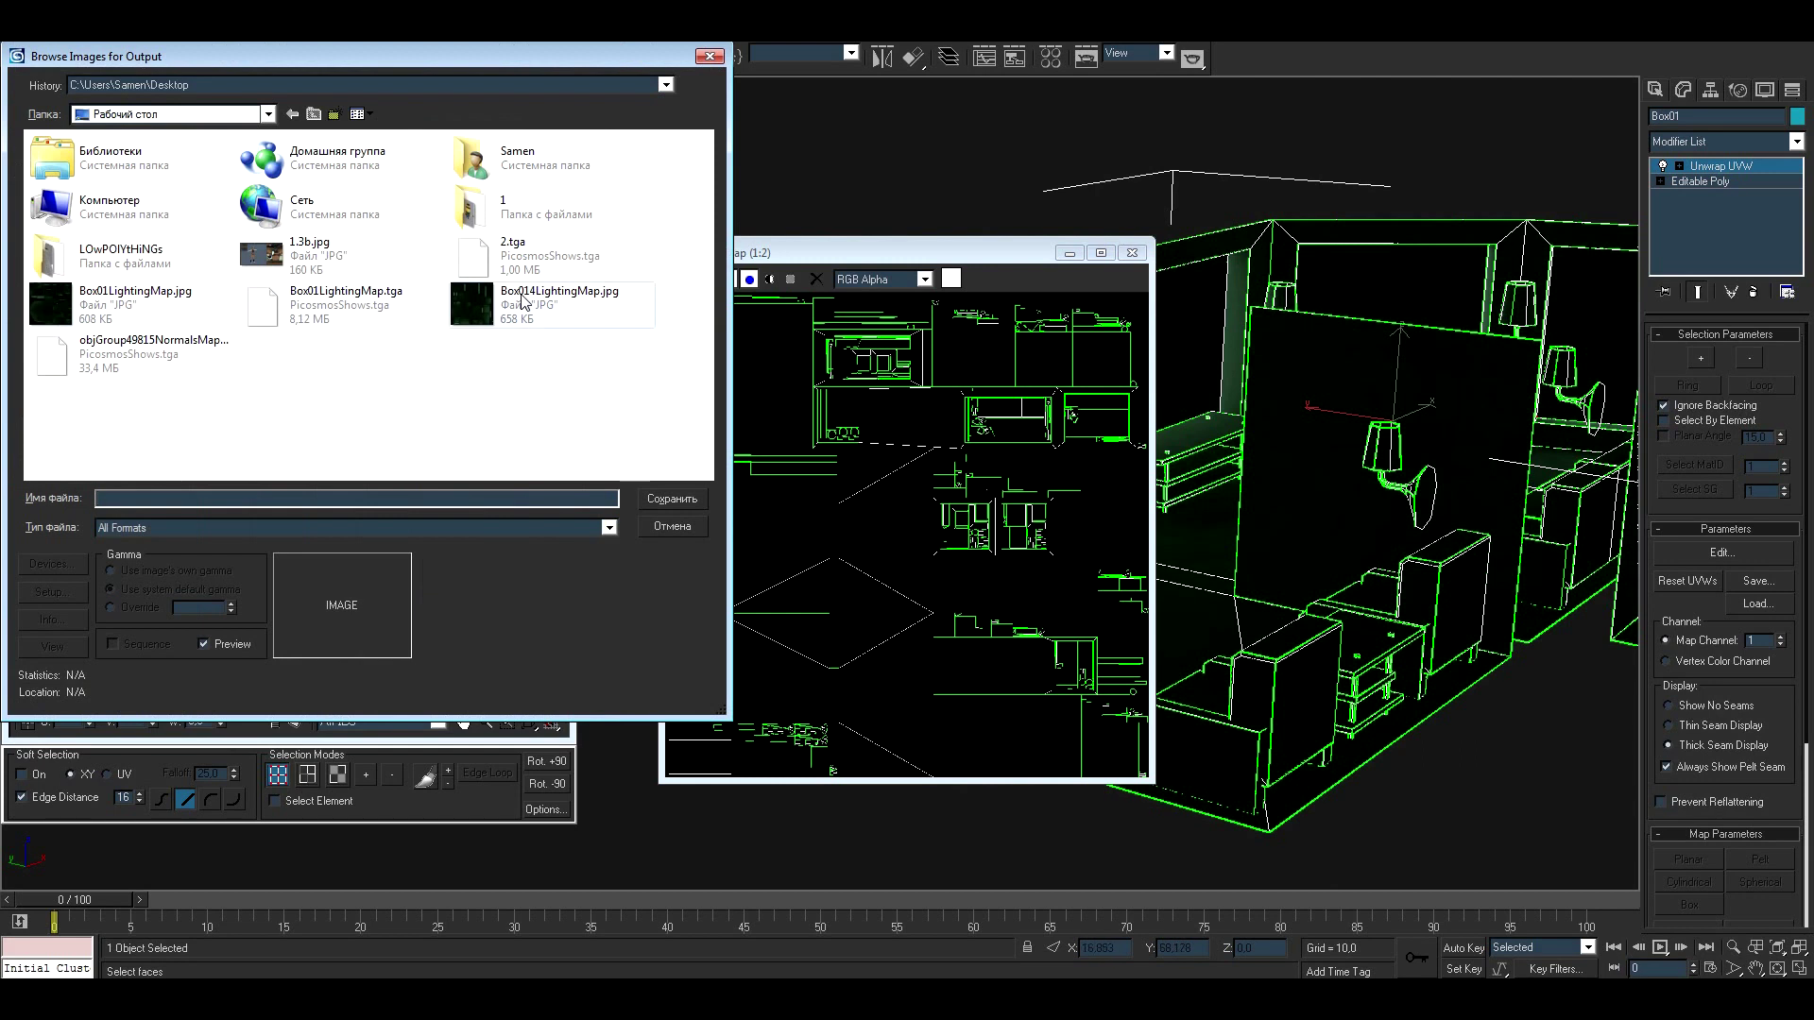
double_click(329, 311)
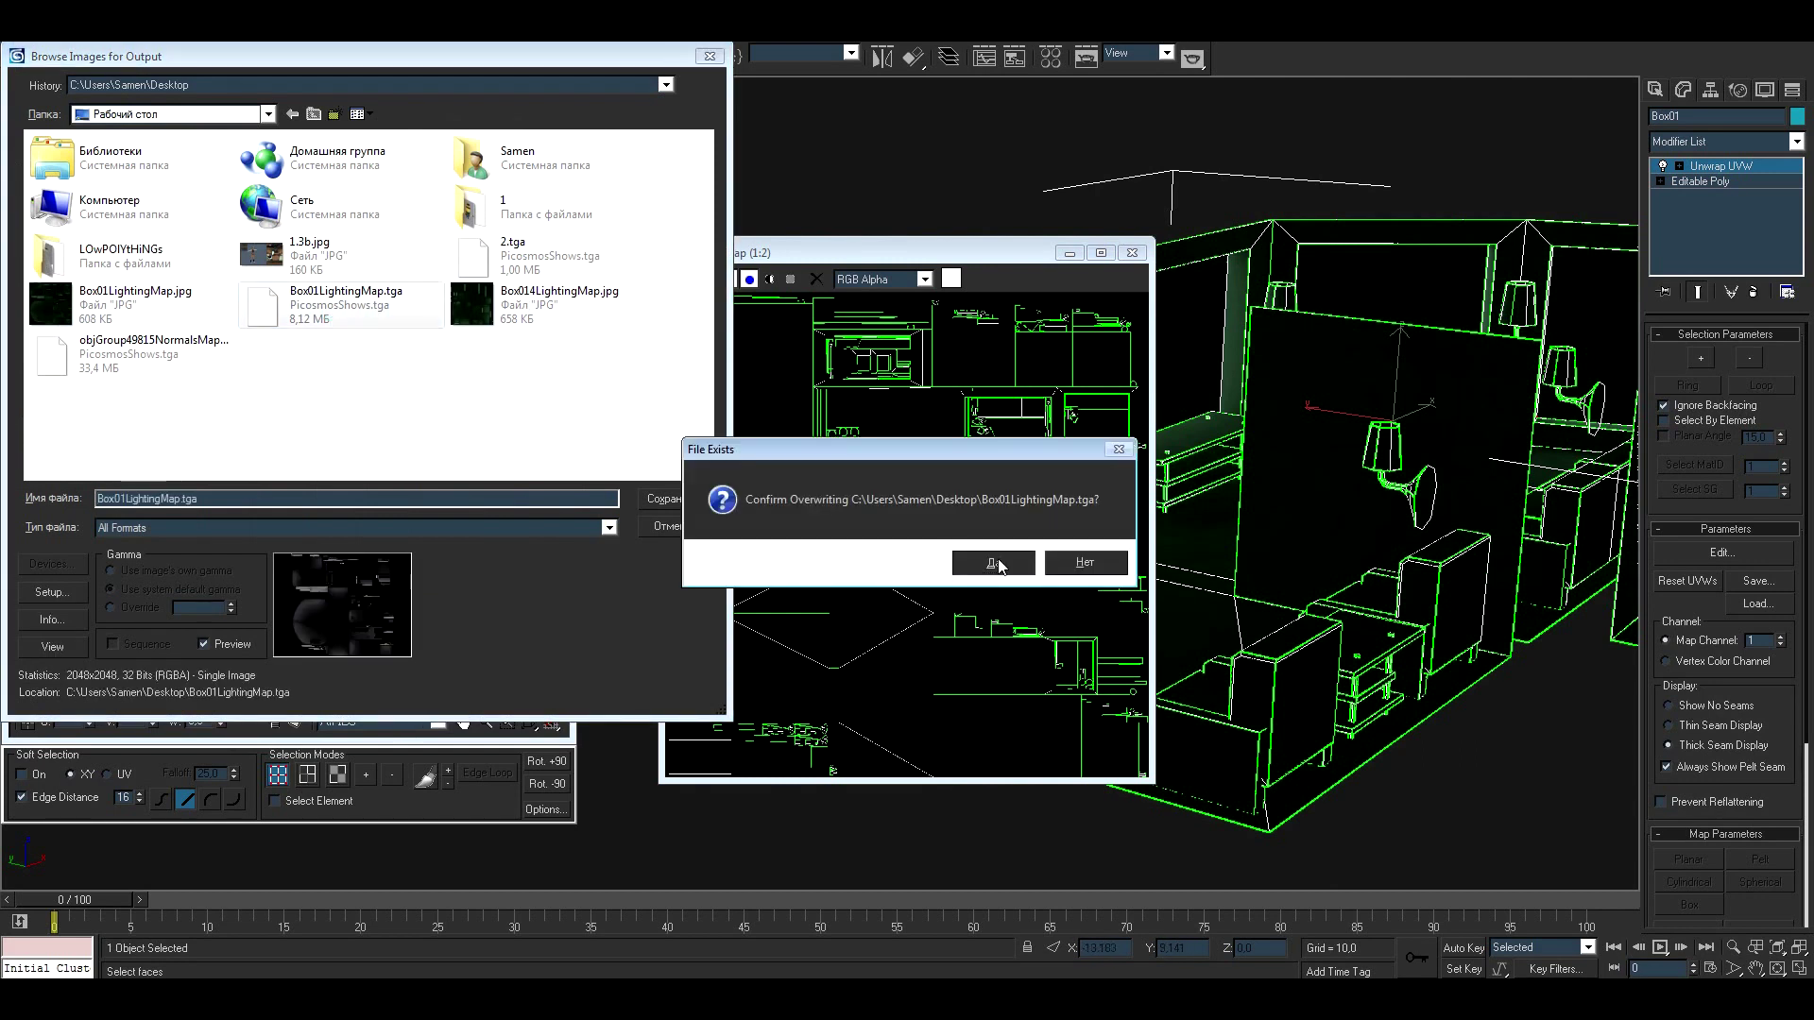
click(991, 563)
click(1132, 253)
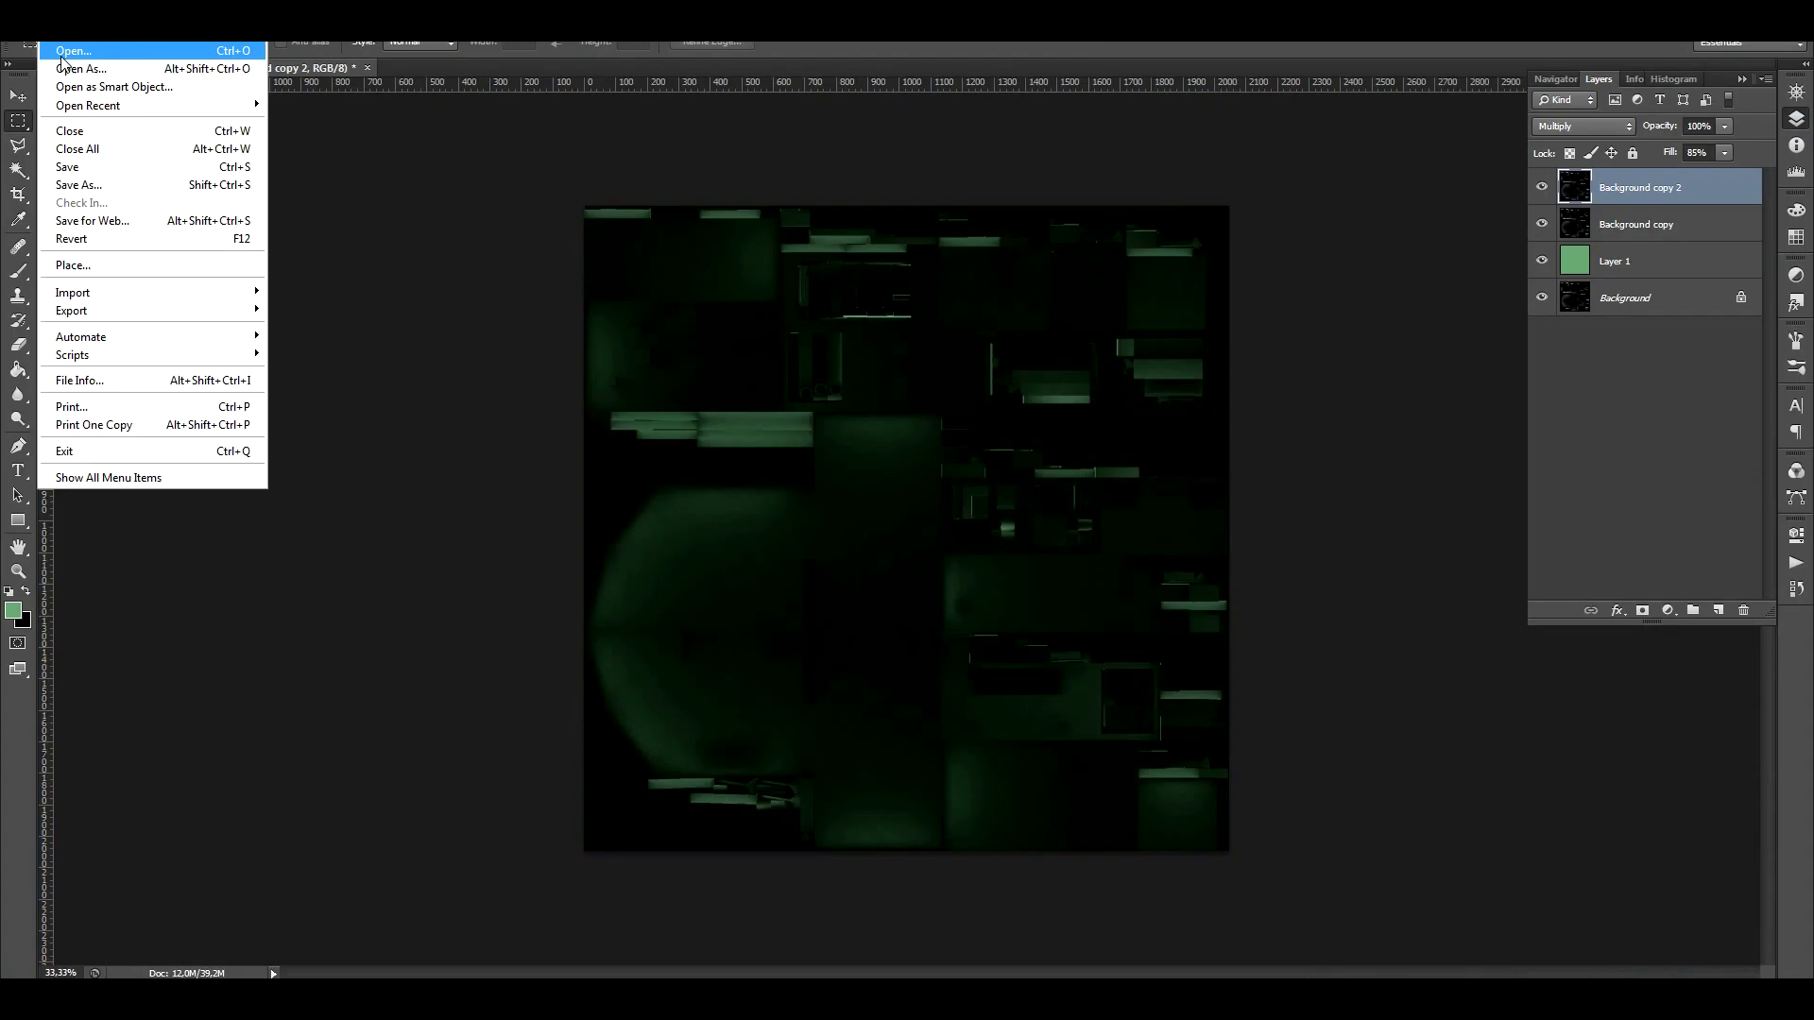
Step: Reopen the updated Box01LightingMap.tga and flatten its layers into one background
click(62, 54)
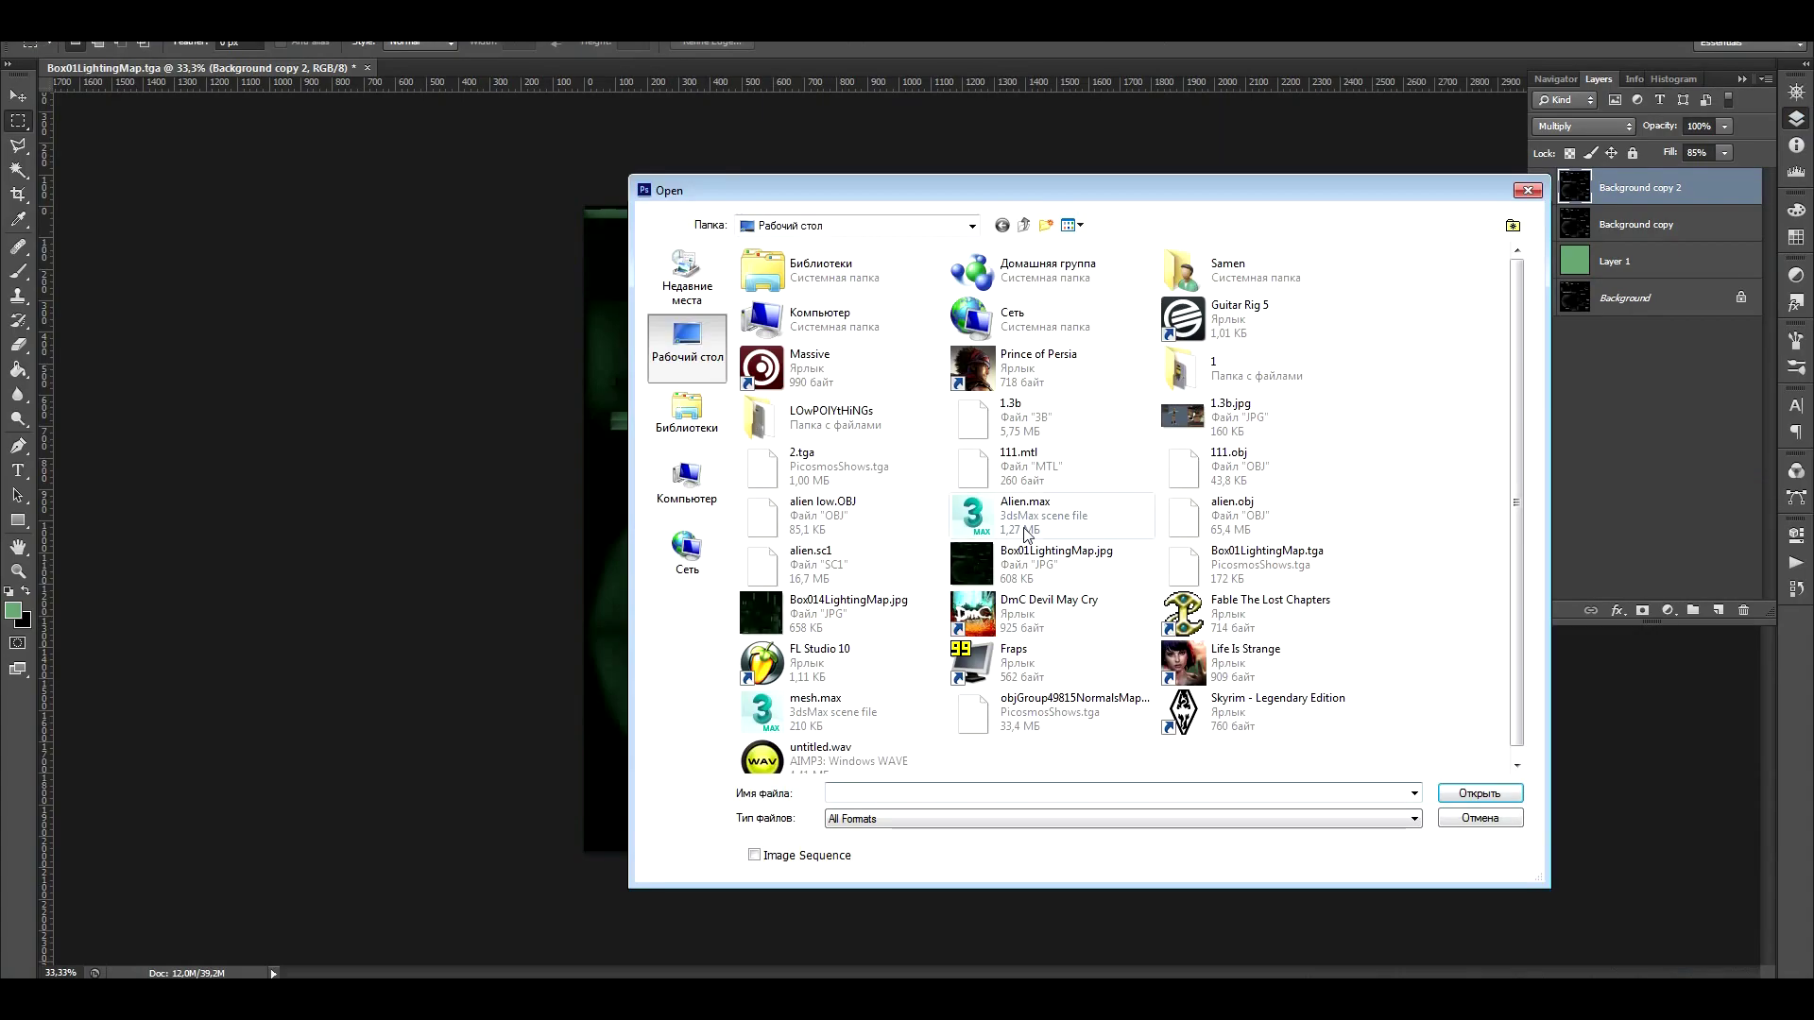
double_click(1254, 570)
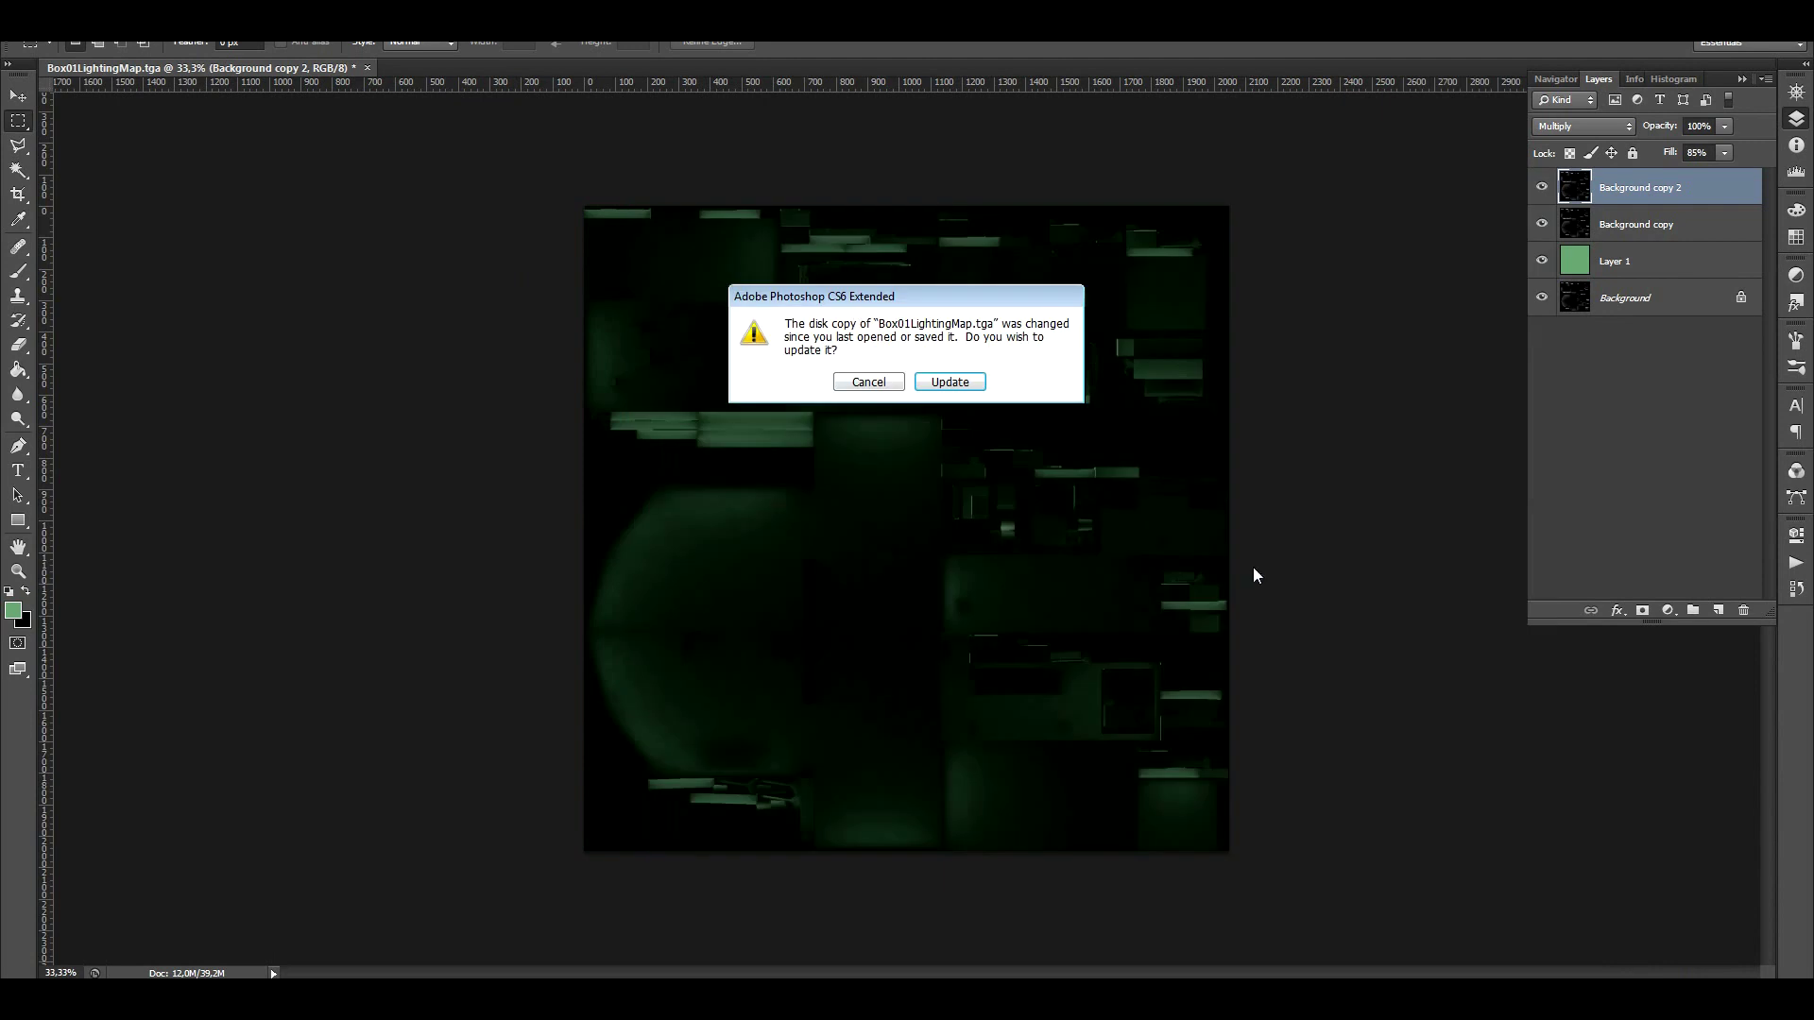
right_click(1642, 308)
click(1681, 444)
click(45, 28)
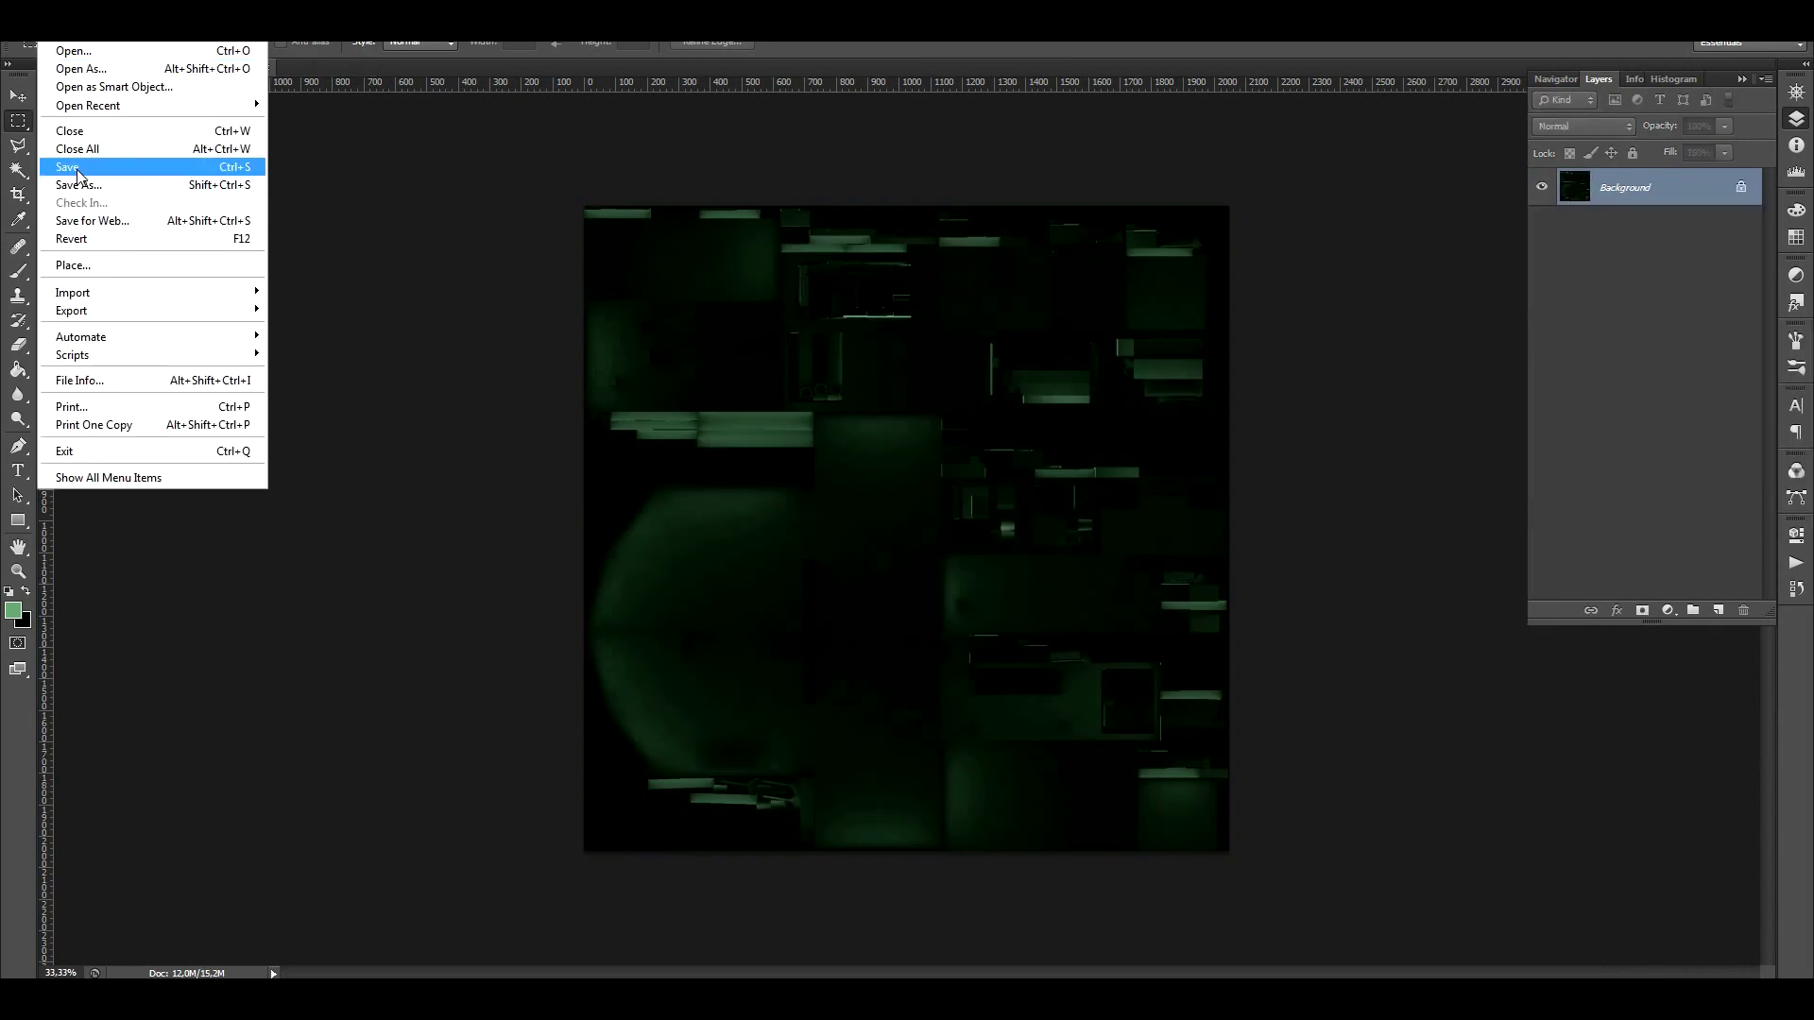
Step: Save the flattened lighting map as a maximum-quality JPEG
click(122, 166)
click(1124, 655)
click(871, 753)
double_click(1235, 378)
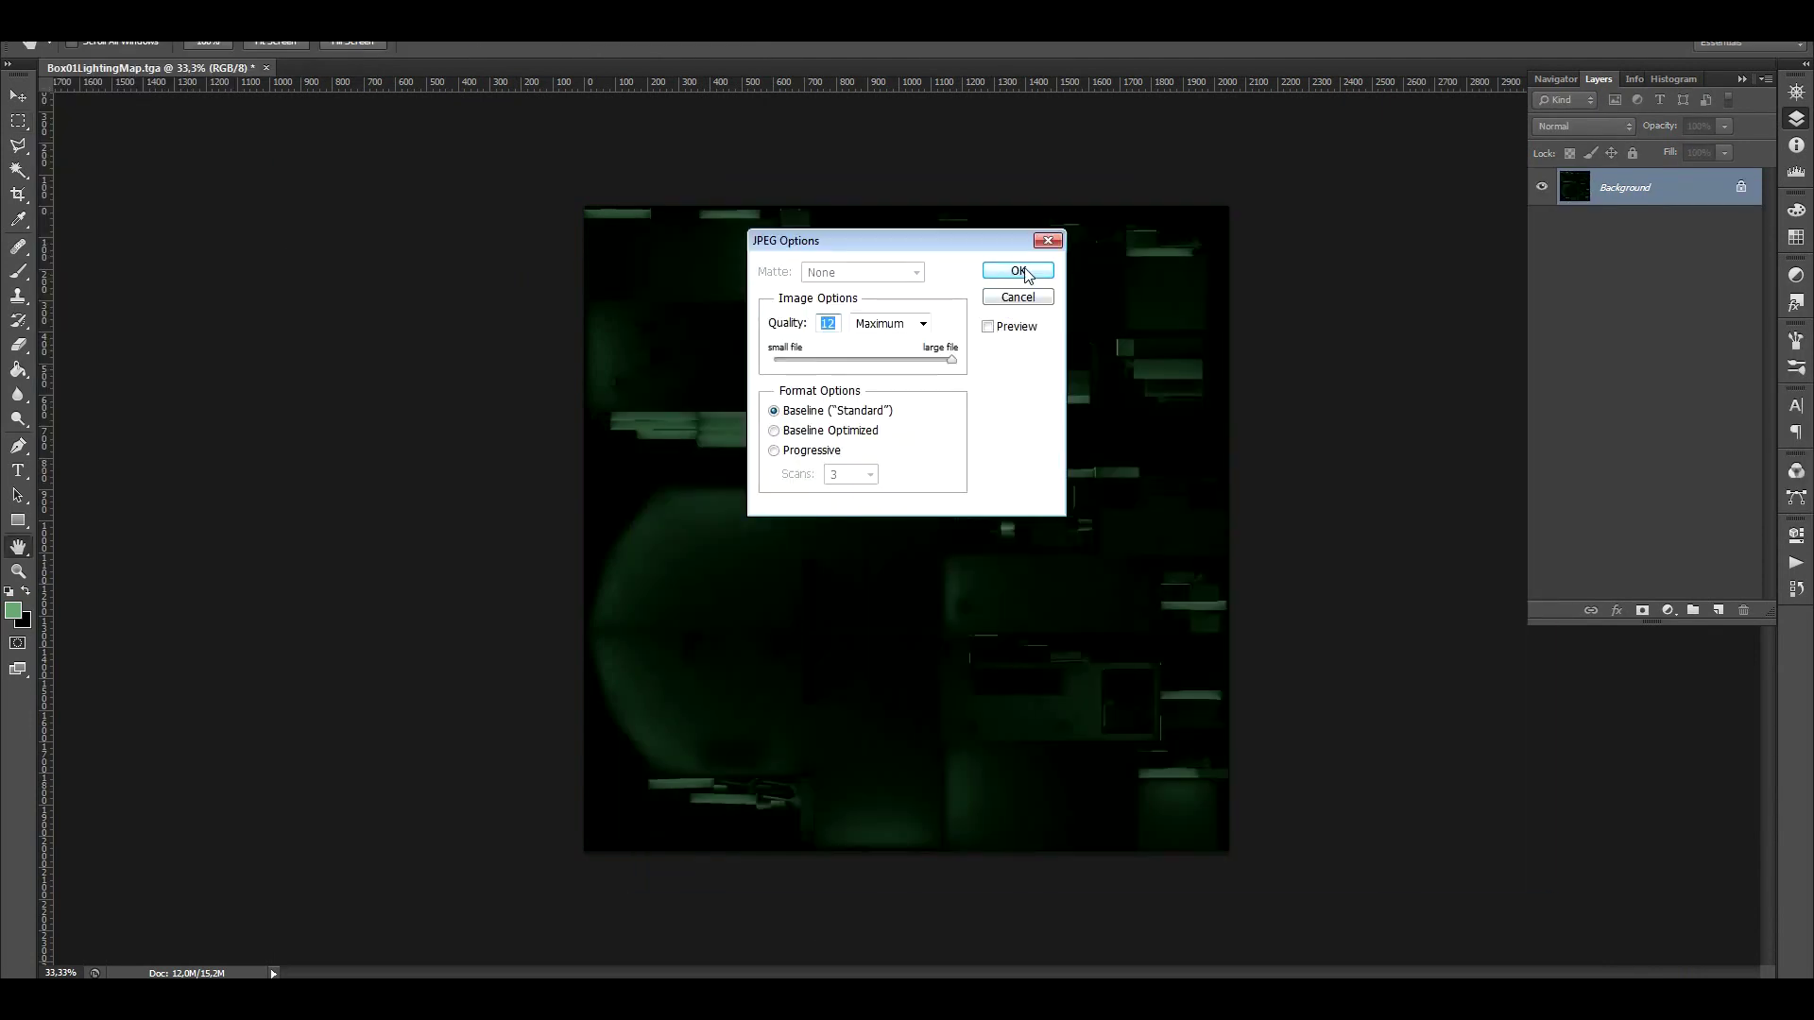
click(1017, 267)
Step: Open the Box01LightingMap.jpg lighting map
click(45, 29)
click(61, 54)
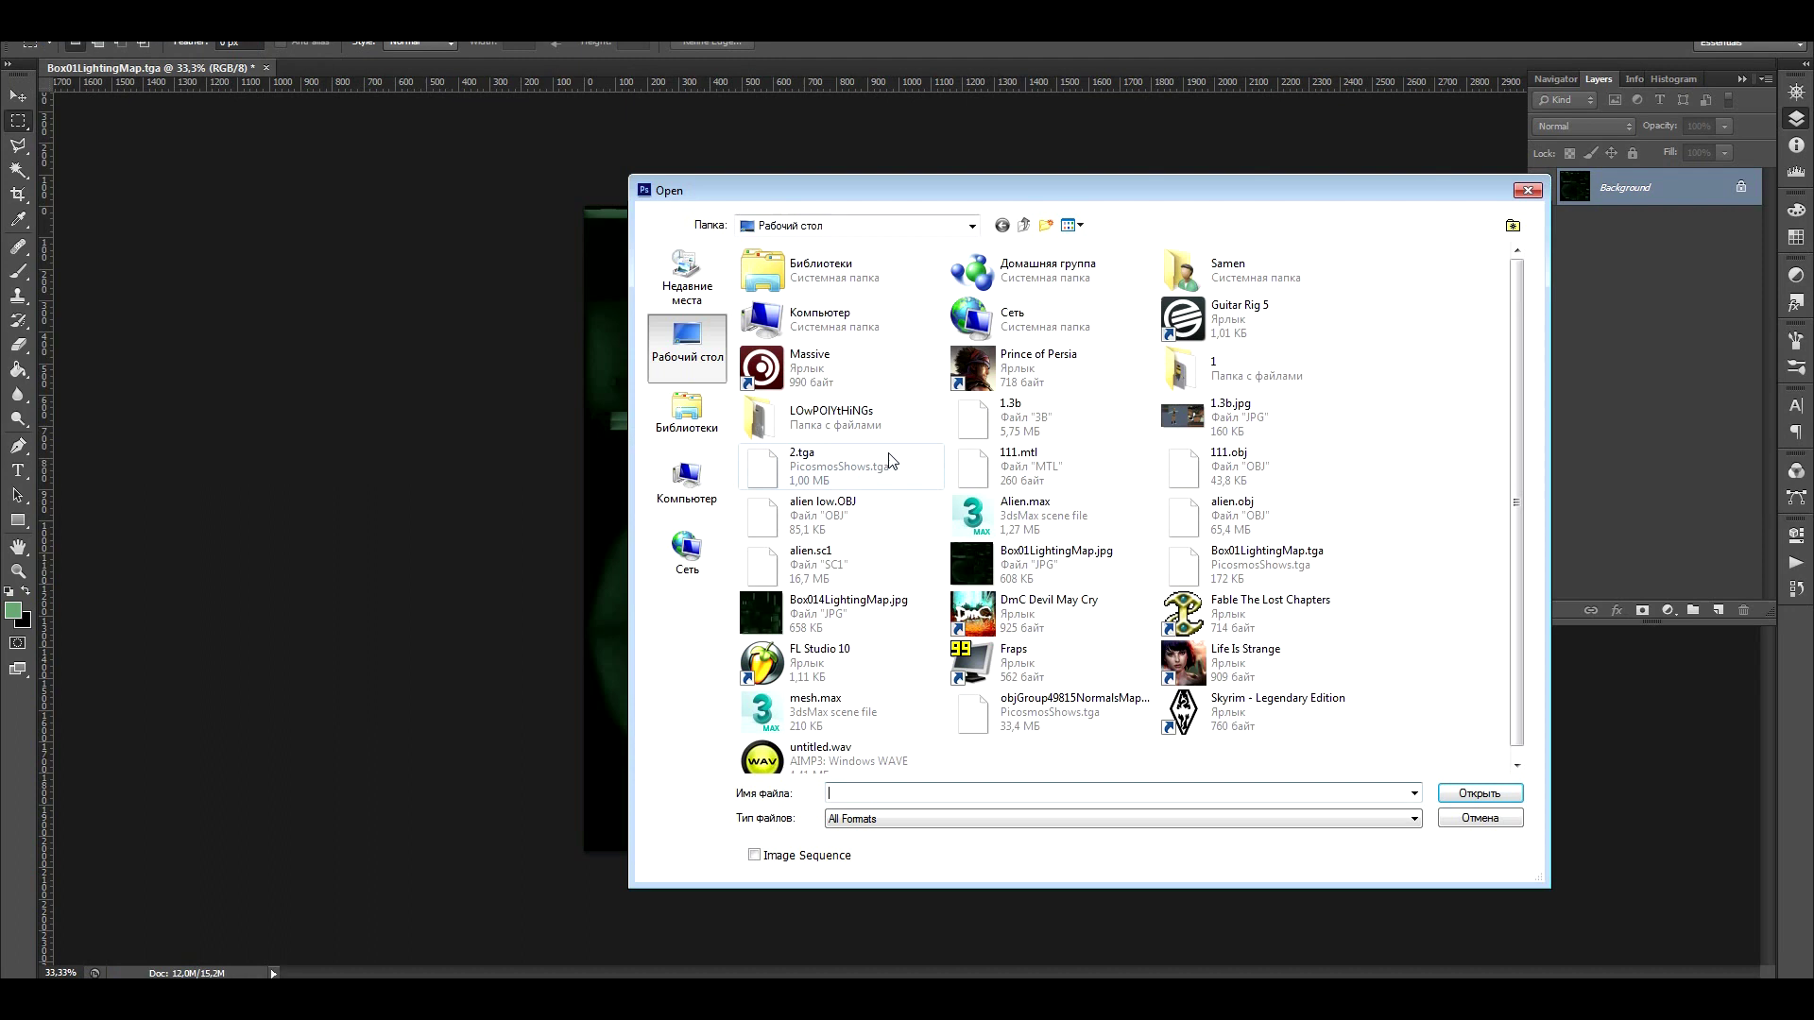
double_click(1234, 559)
click(45, 28)
double_click(1039, 558)
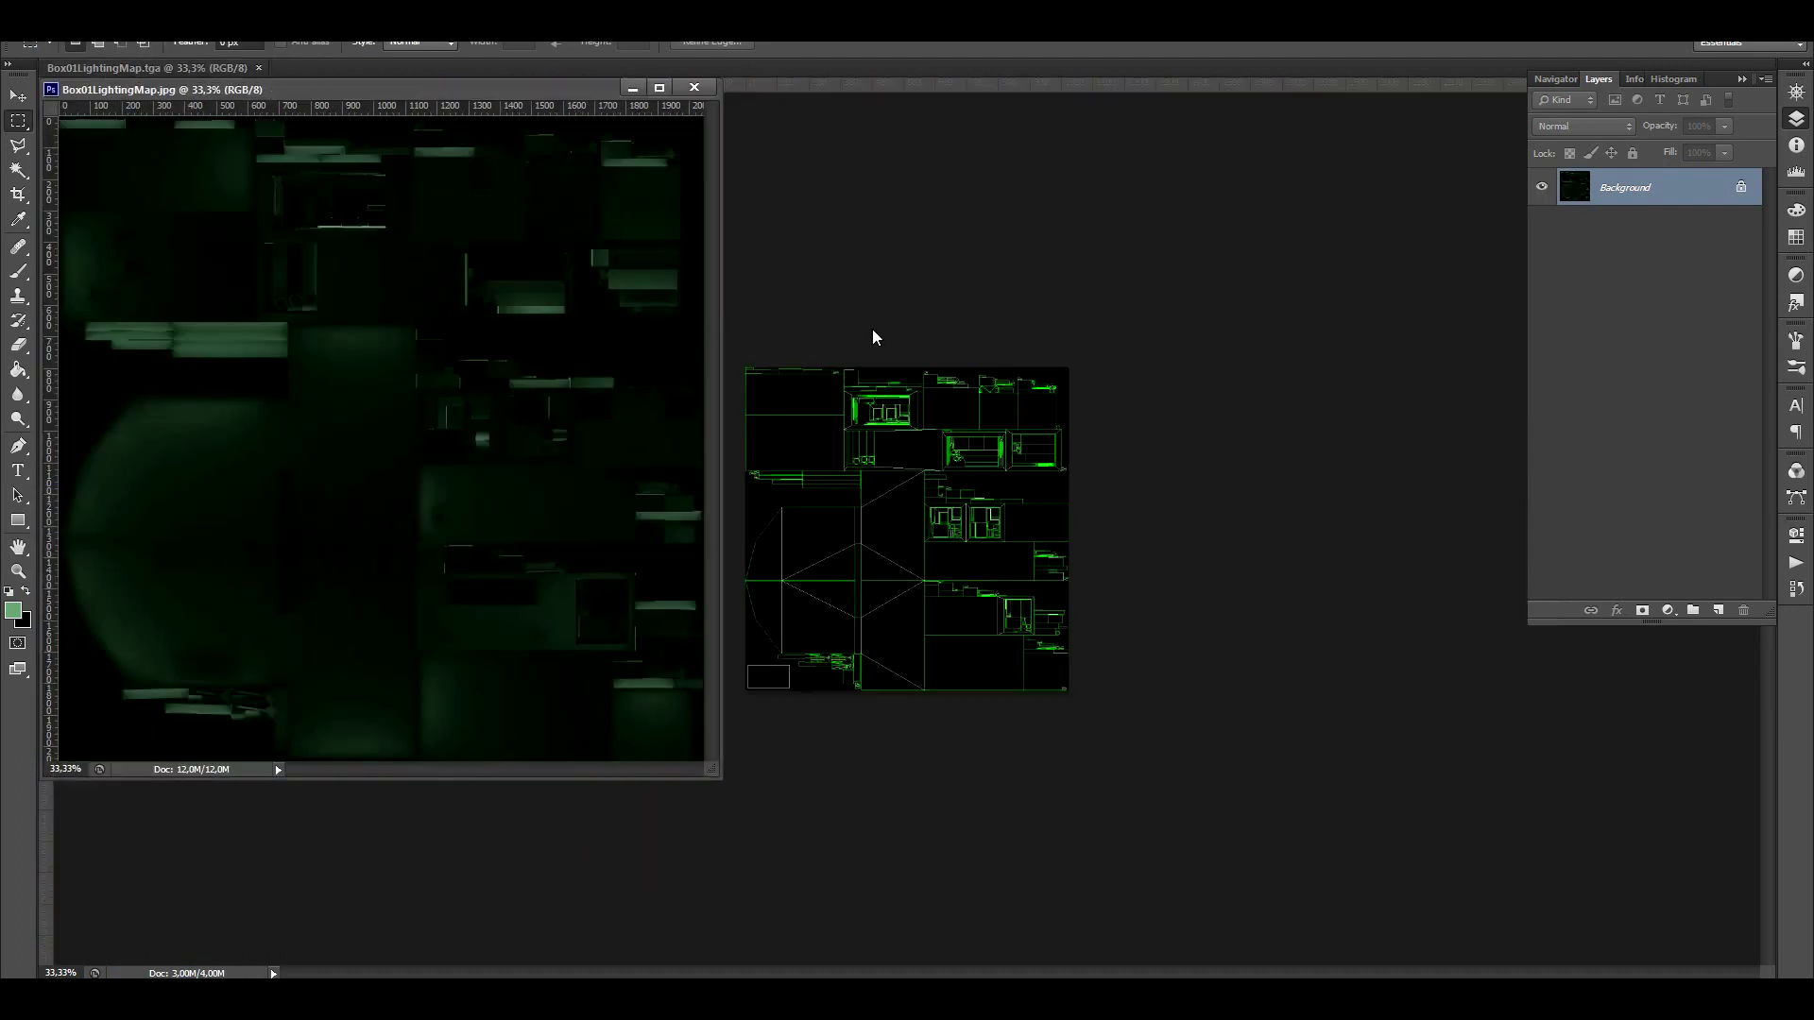
Step: Paste the UV wireframe and scale it to cover the whole canvas
key(ctrl+v)
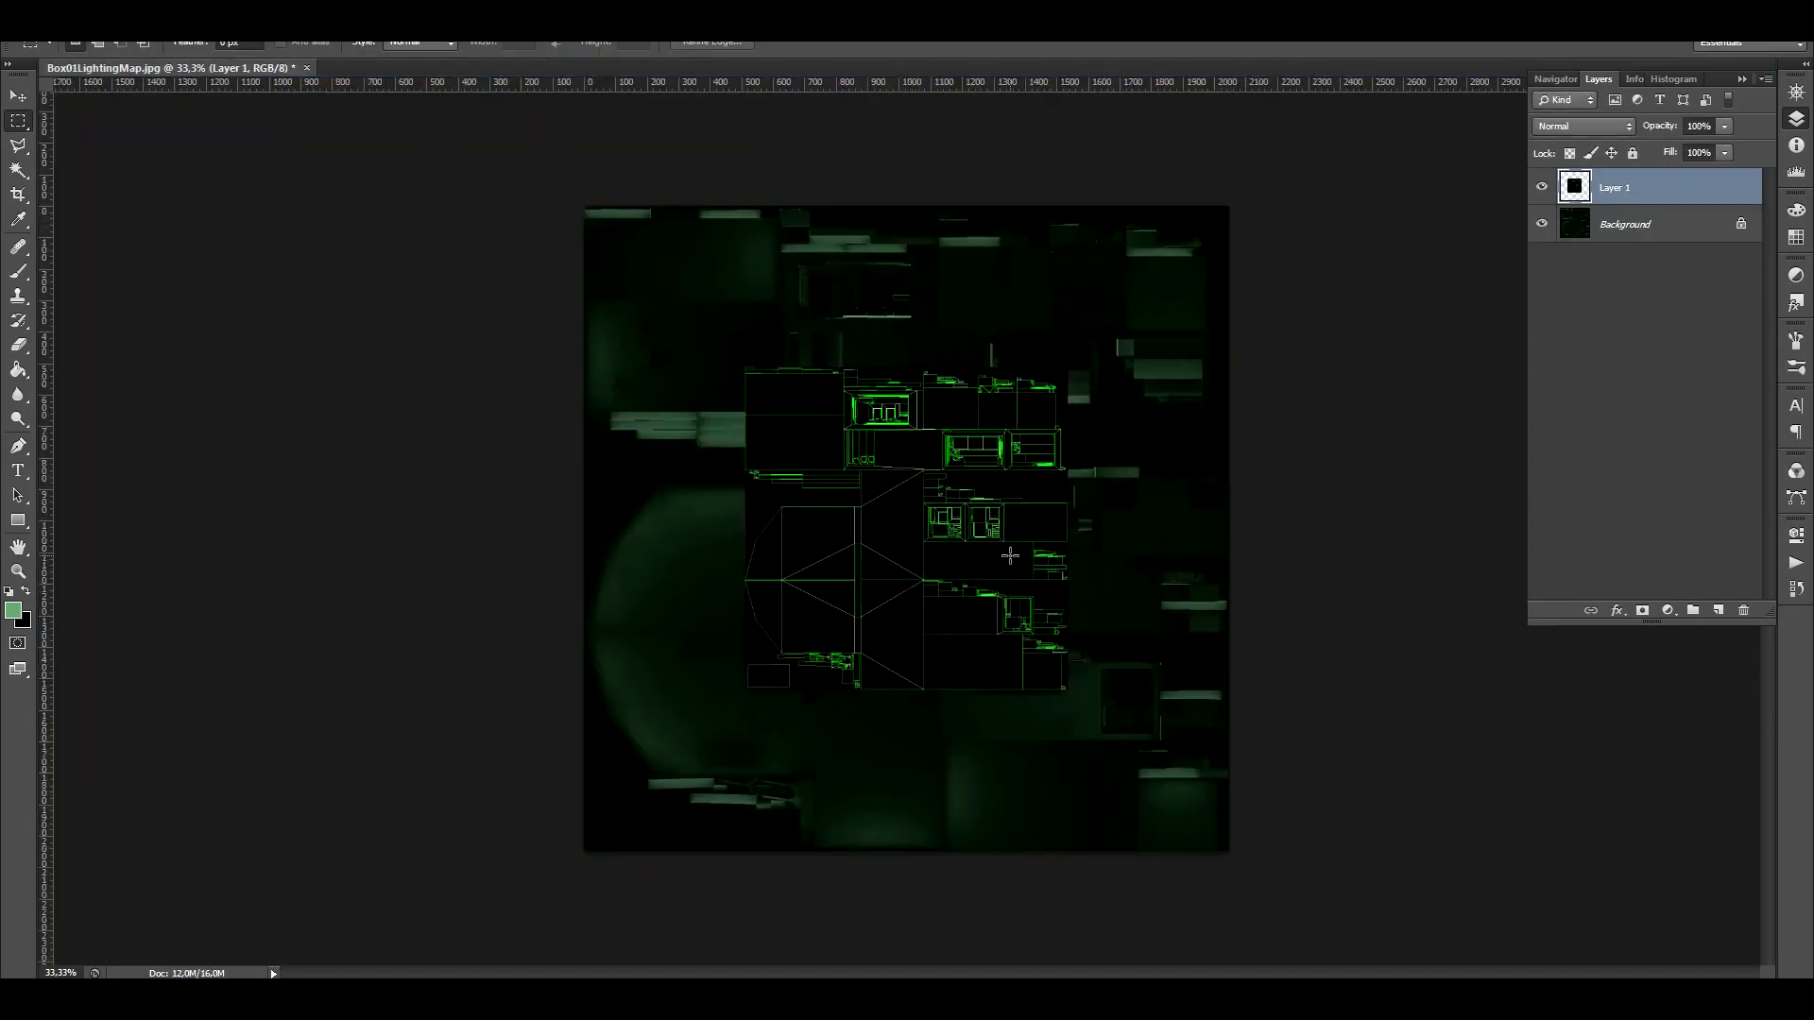
key(ctrl+t)
drag(857, 459, 718, 310)
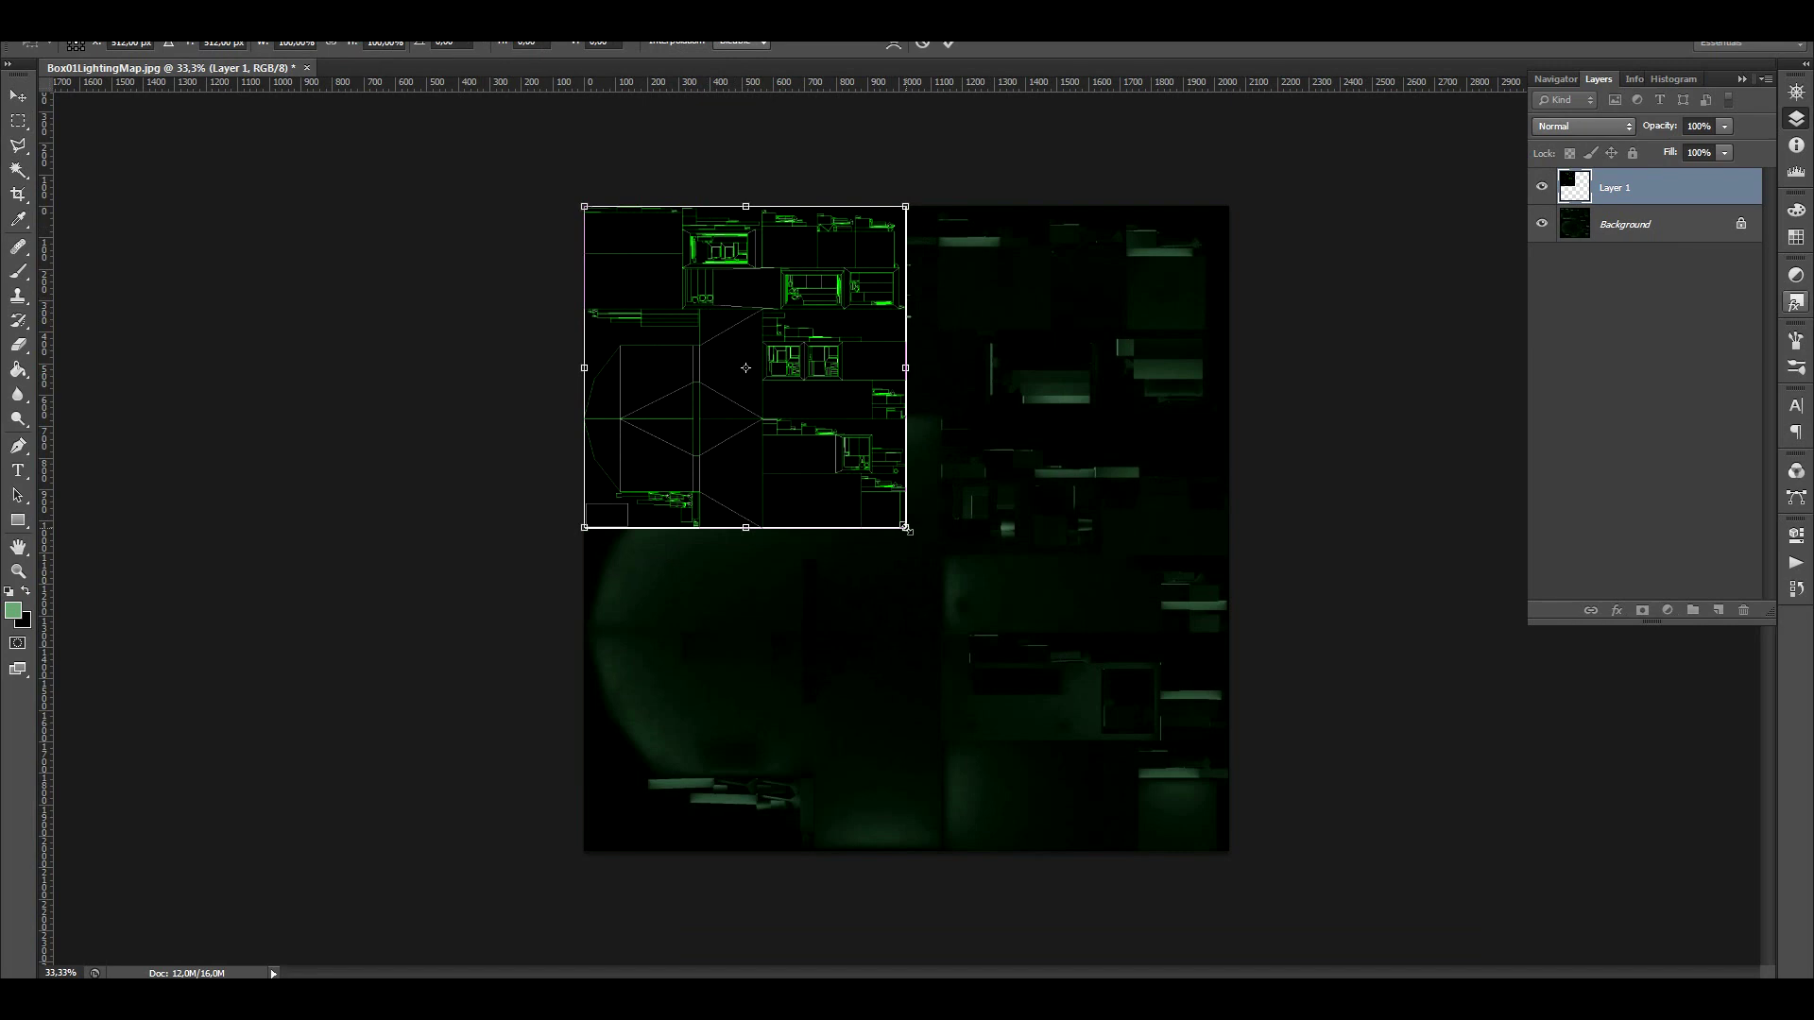
shift+drag(906, 528, 1230, 851)
alt+scroll(608, 648, up, 3)
alt+scroll(539, 765, up, 5)
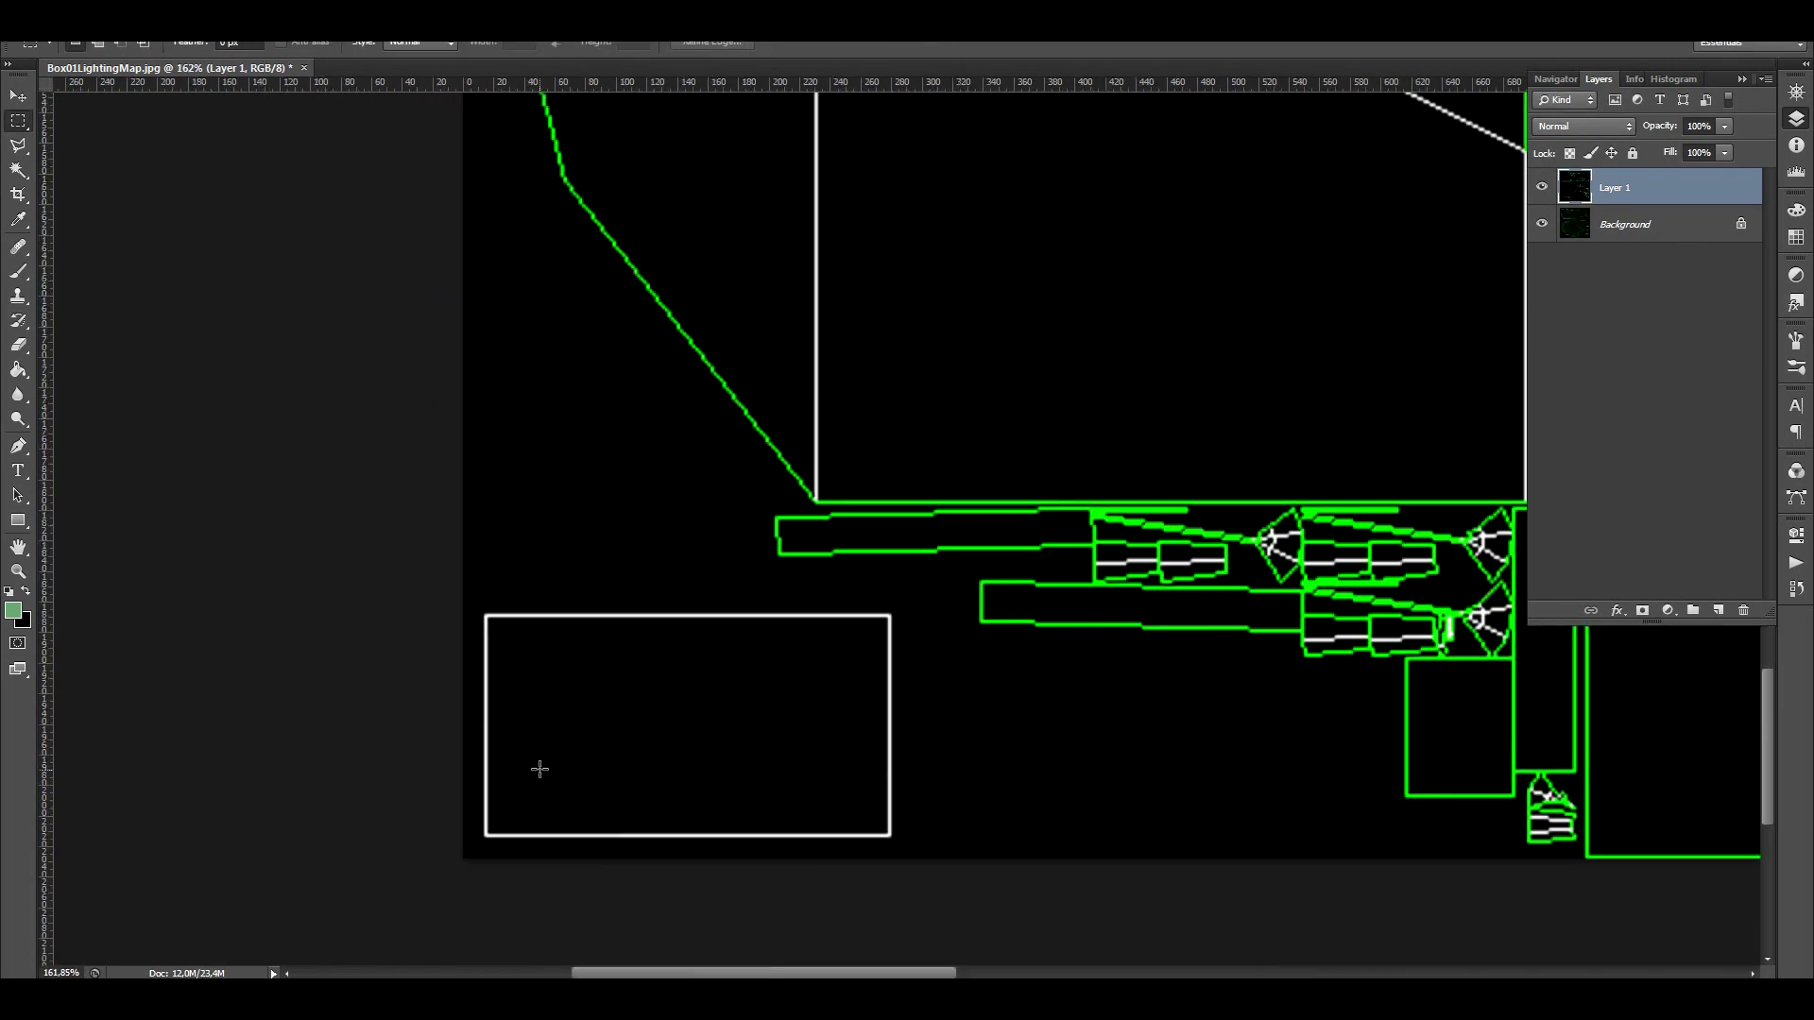
alt+scroll(468, 602, up, 2)
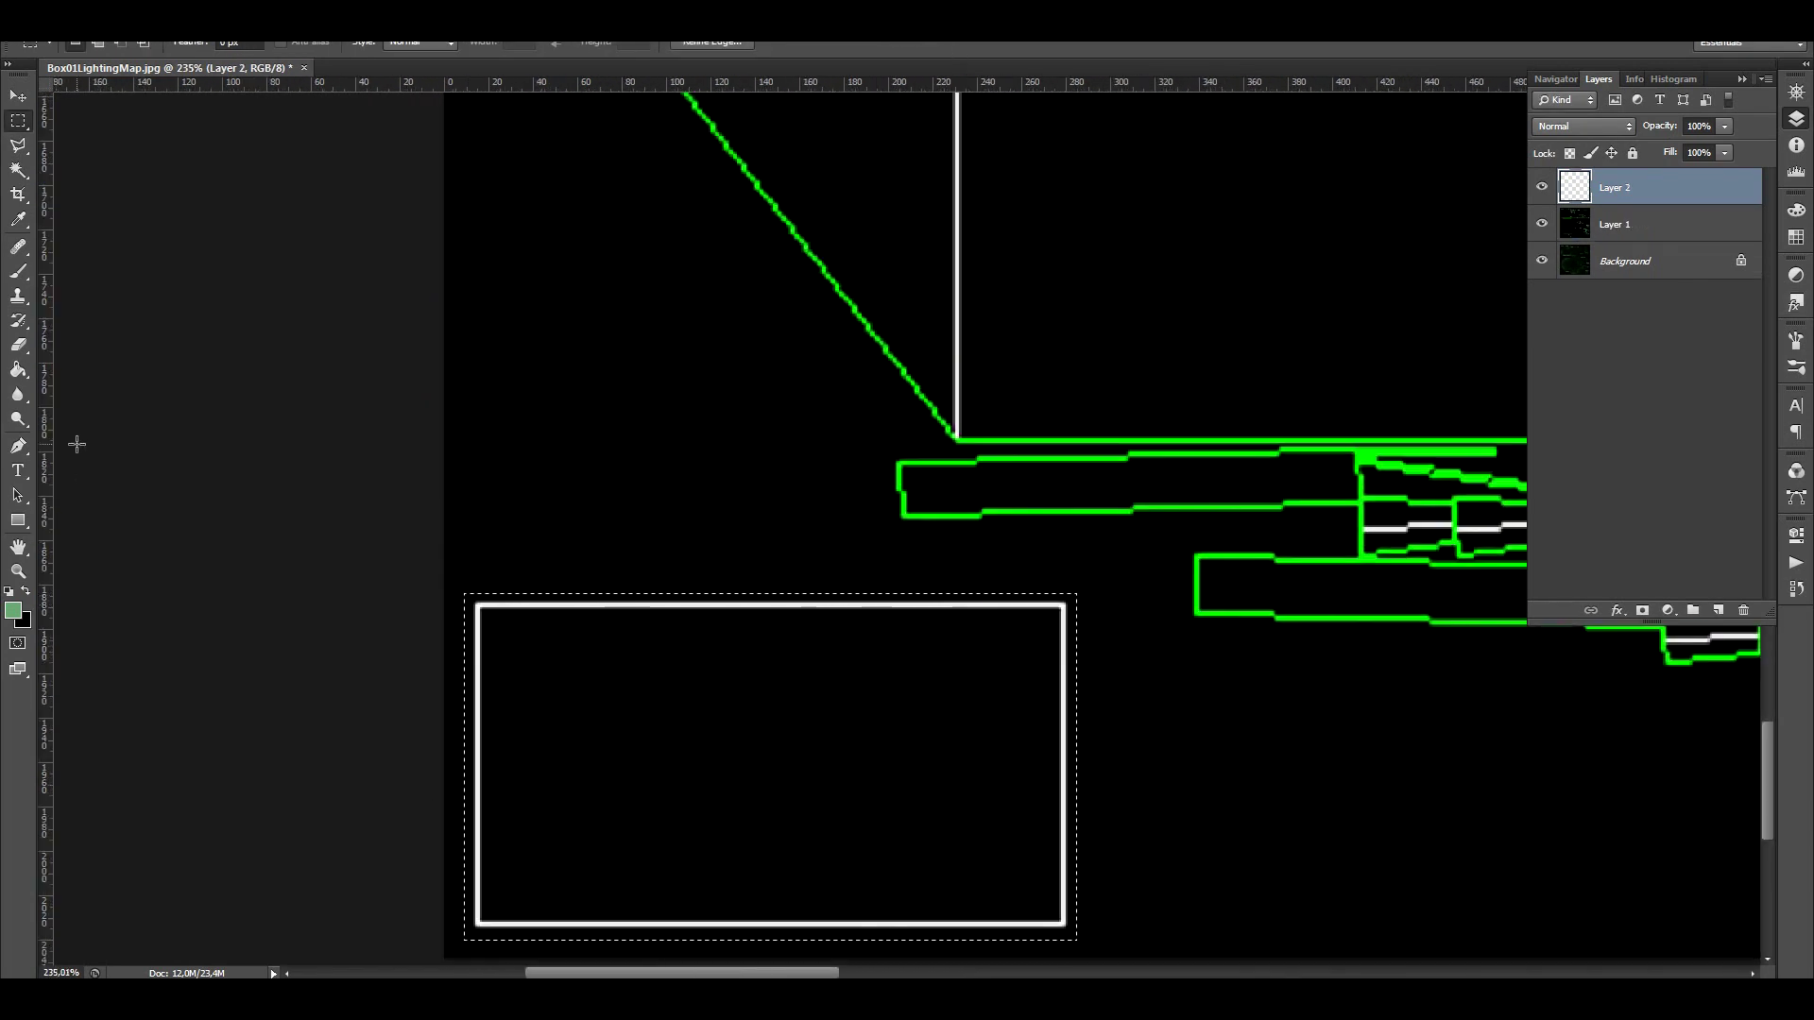
Step: Fill the selected rectangle with green and hide the wireframe layer
key(g)
key(alt+BackSpace)
alt+scroll(831, 420, down, 3)
click(1542, 224)
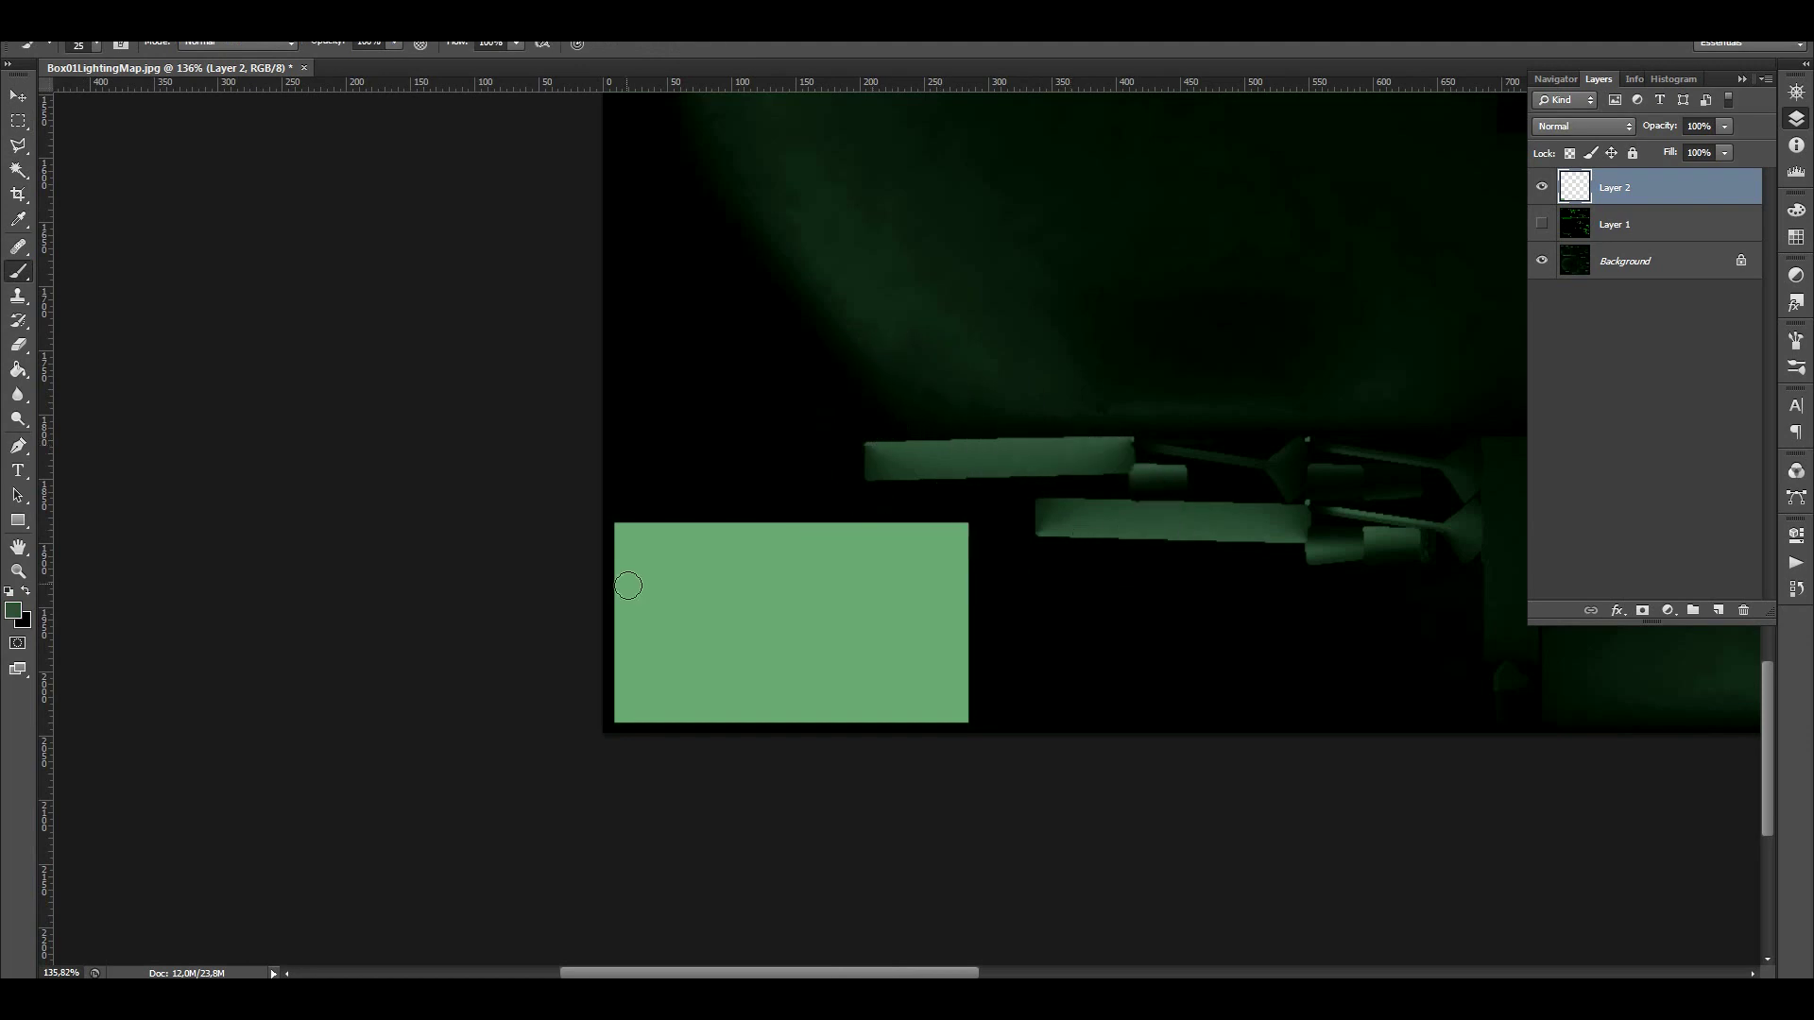
Step: Paint a soft light-green glow across the rectangle with a soft brush
key(b)
right_click(813, 635)
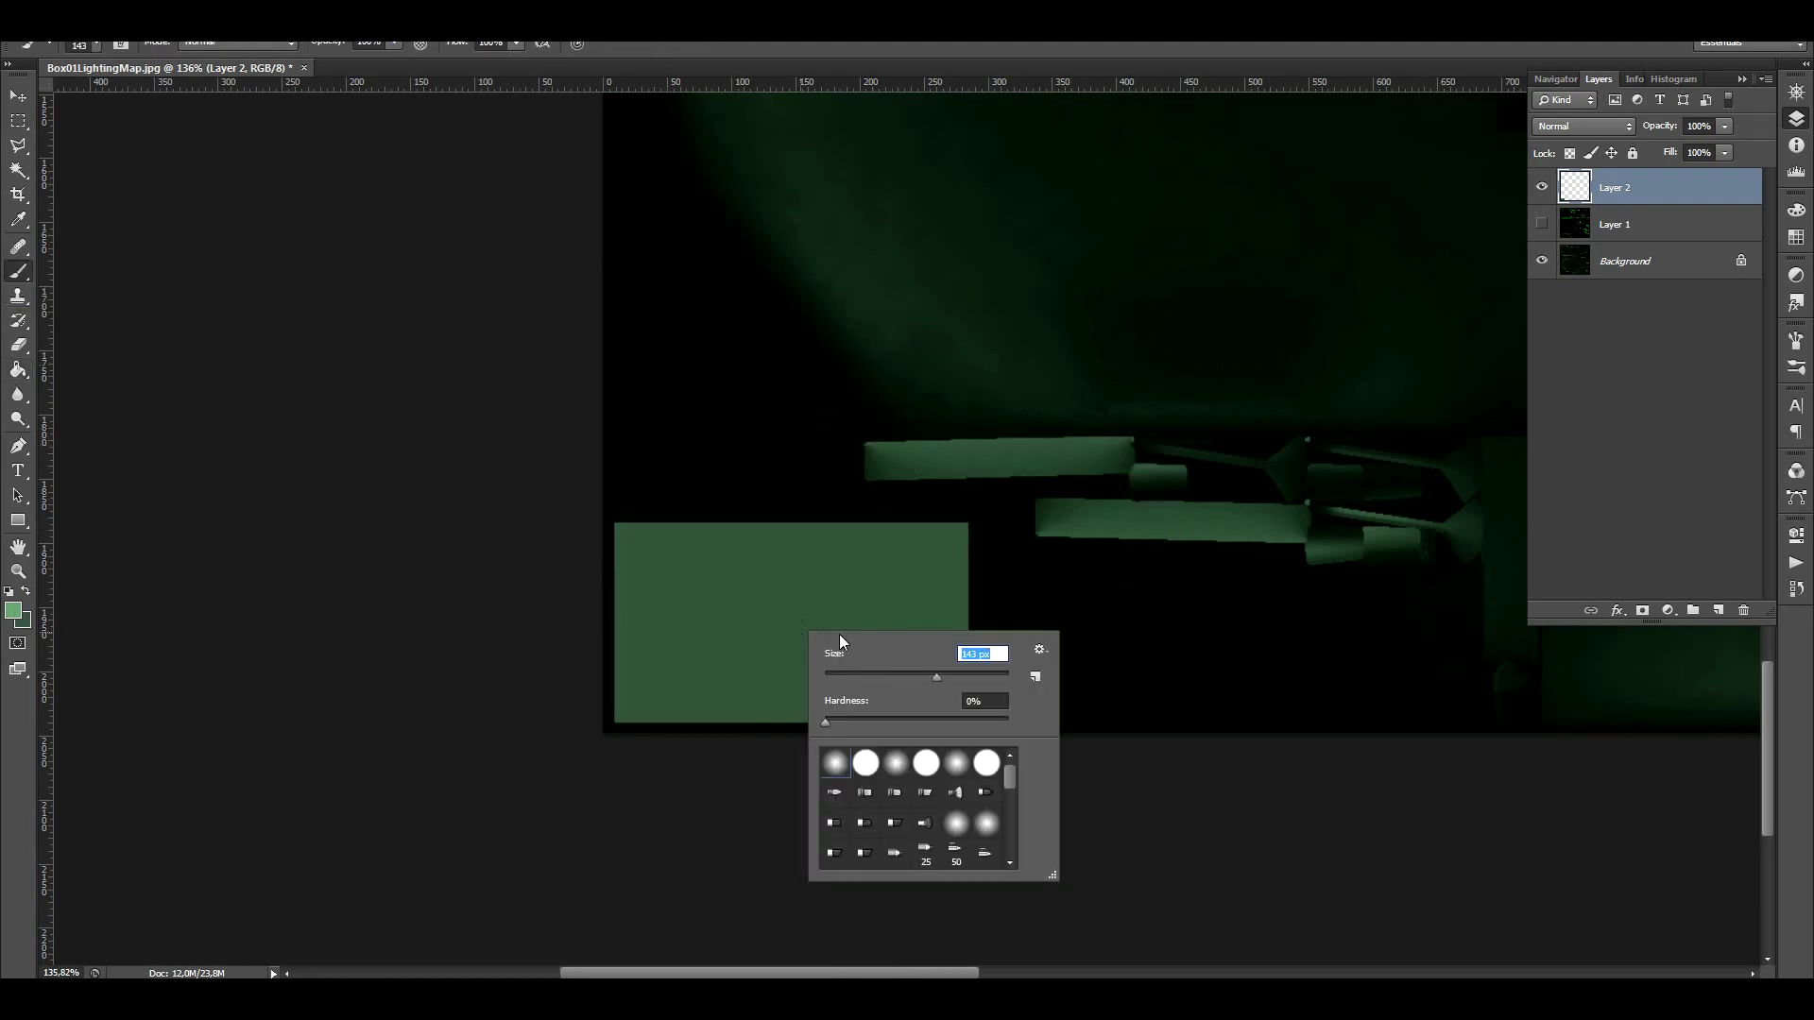
key(Return)
drag(699, 618, 866, 642)
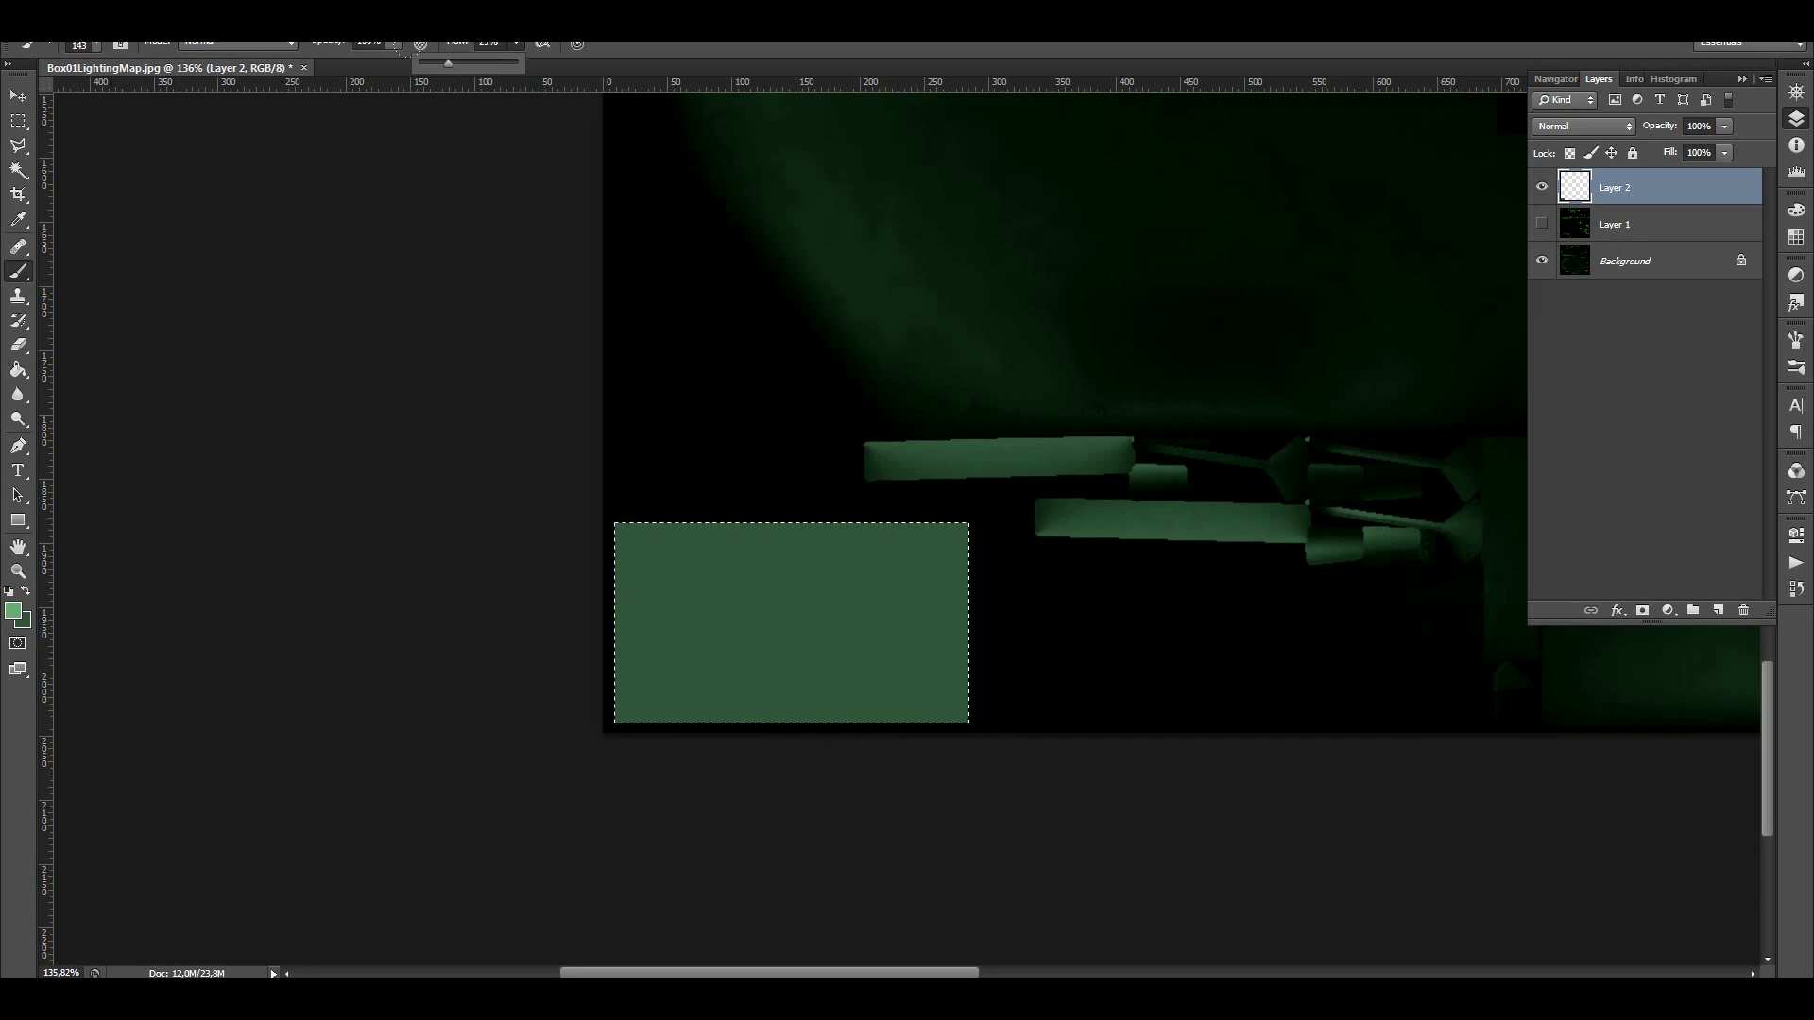
drag(727, 635, 897, 623)
drag(680, 605, 907, 661)
alt+scroll(599, 478, down, 3)
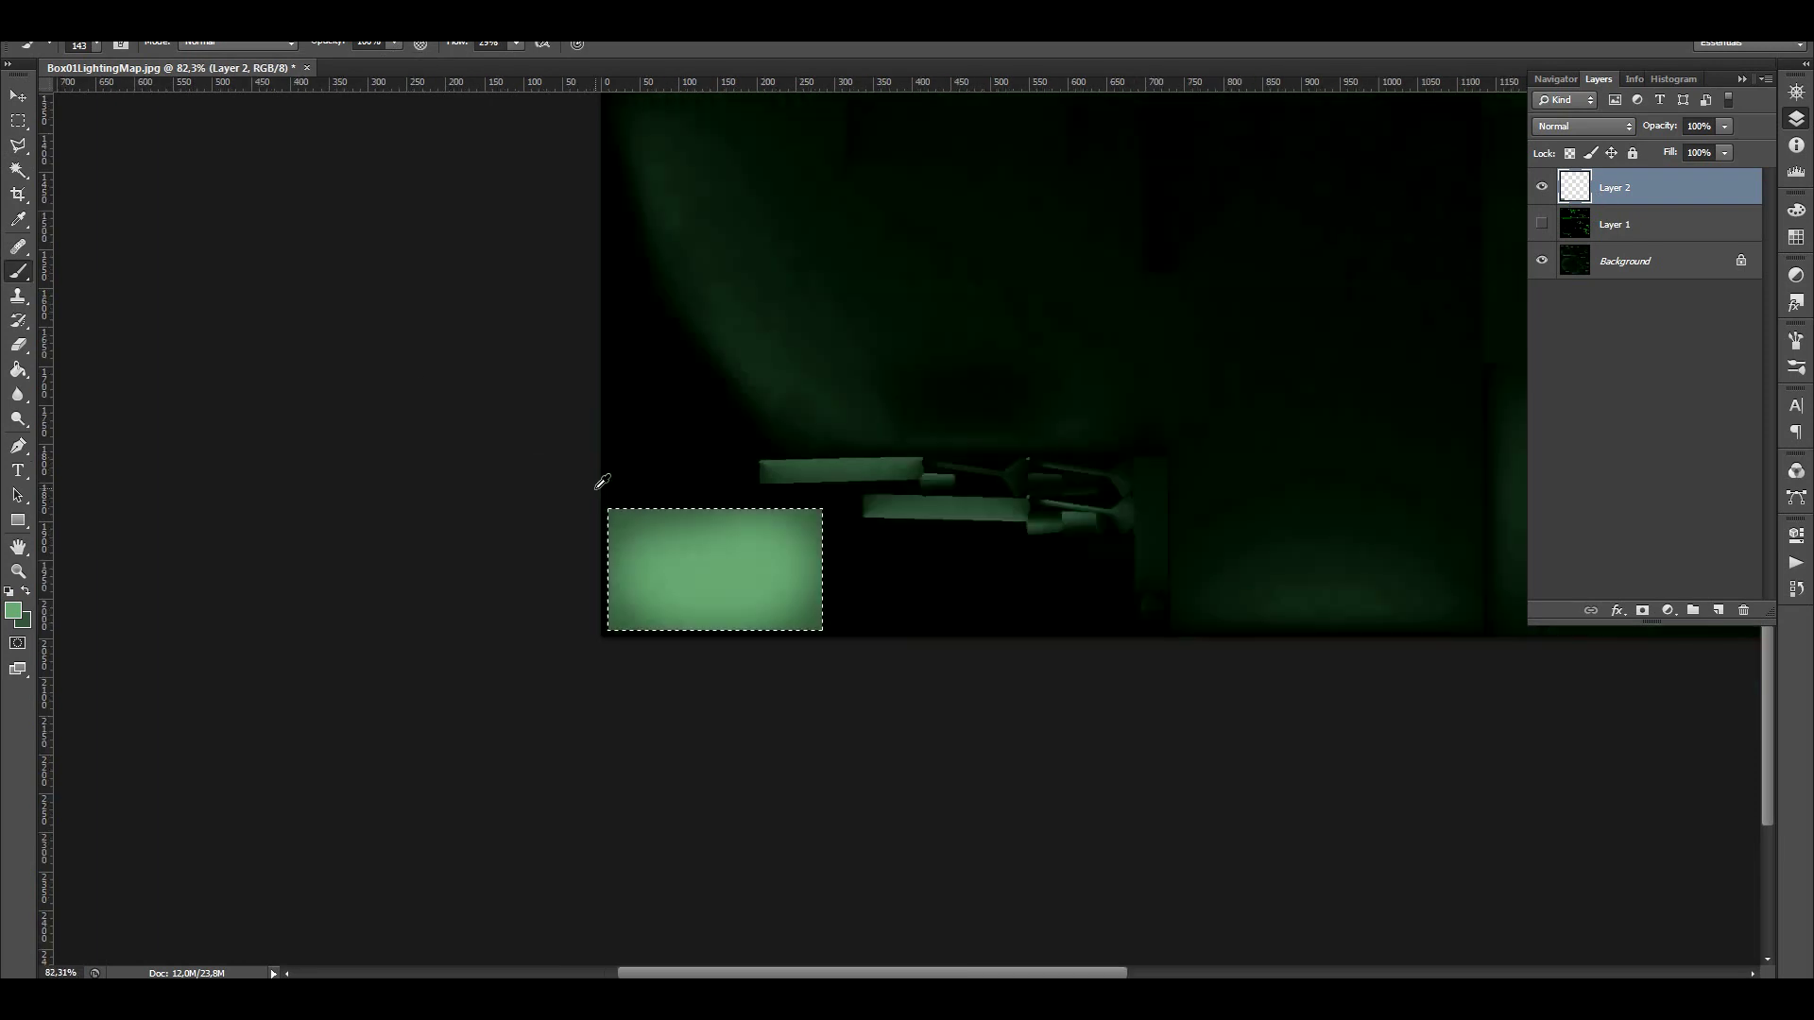
Step: Save the edited lighting map as JPEG and view the lit room
key(ctrl+shift+s)
click(935, 656)
click(935, 754)
key(Return)
key(Return)
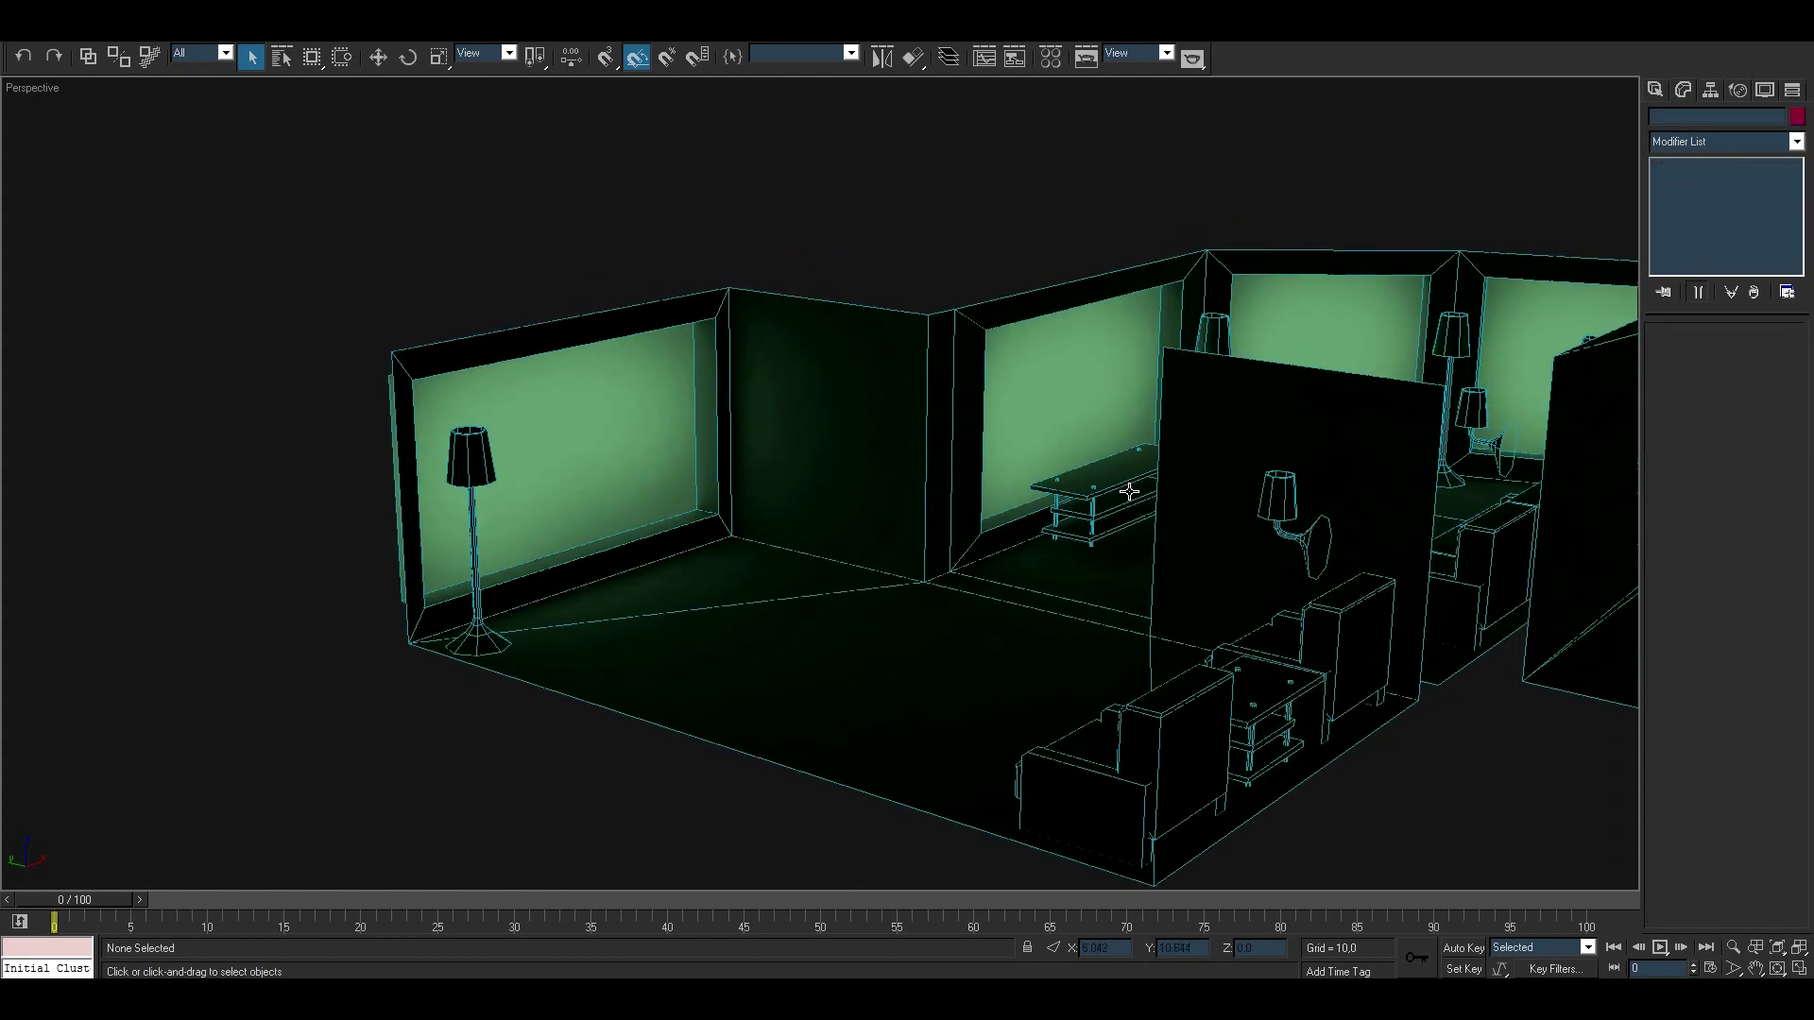
mouse_move(264, 205)
alt+middle_down()
mouse_move(983, 421)
mouse_move(1142, 506)
mouse_move(907, 526)
mouse_move(691, 487)
mouse_move(762, 478)
alt+middle_up()
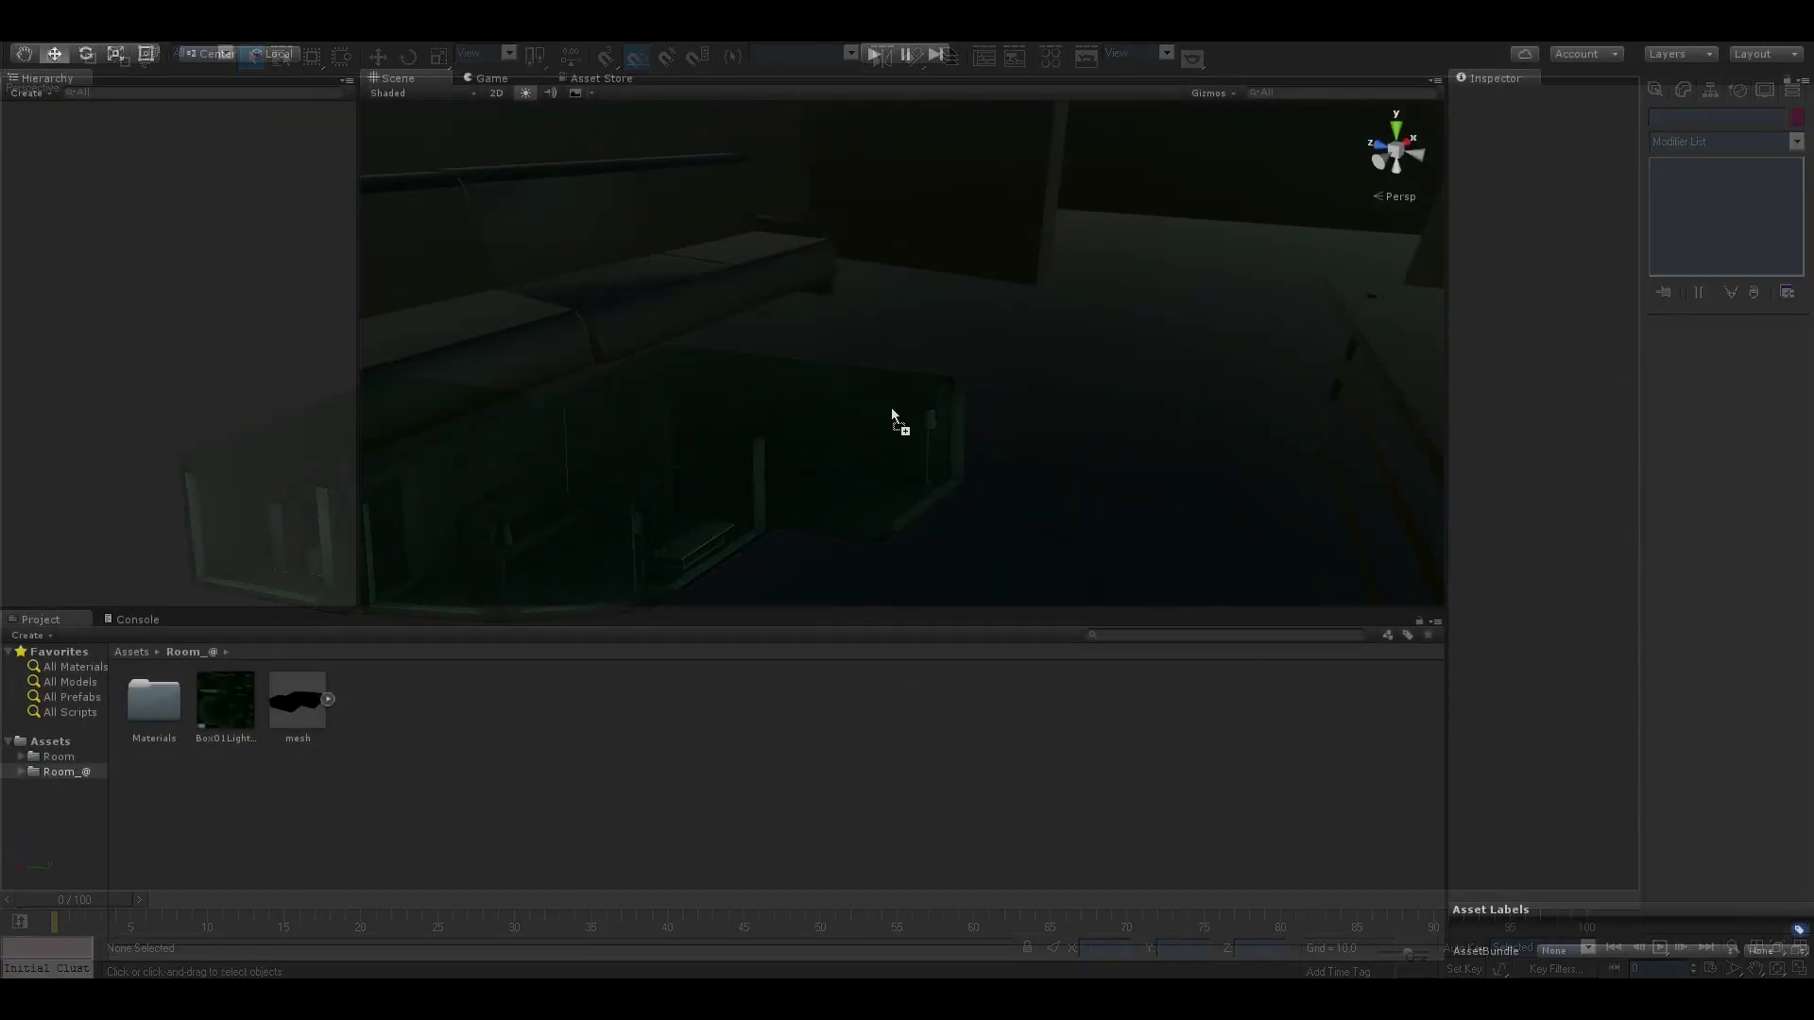
Step: Set the material shader to Unlit/Texture and reset the mesh Position to 0,0,0
click(1569, 407)
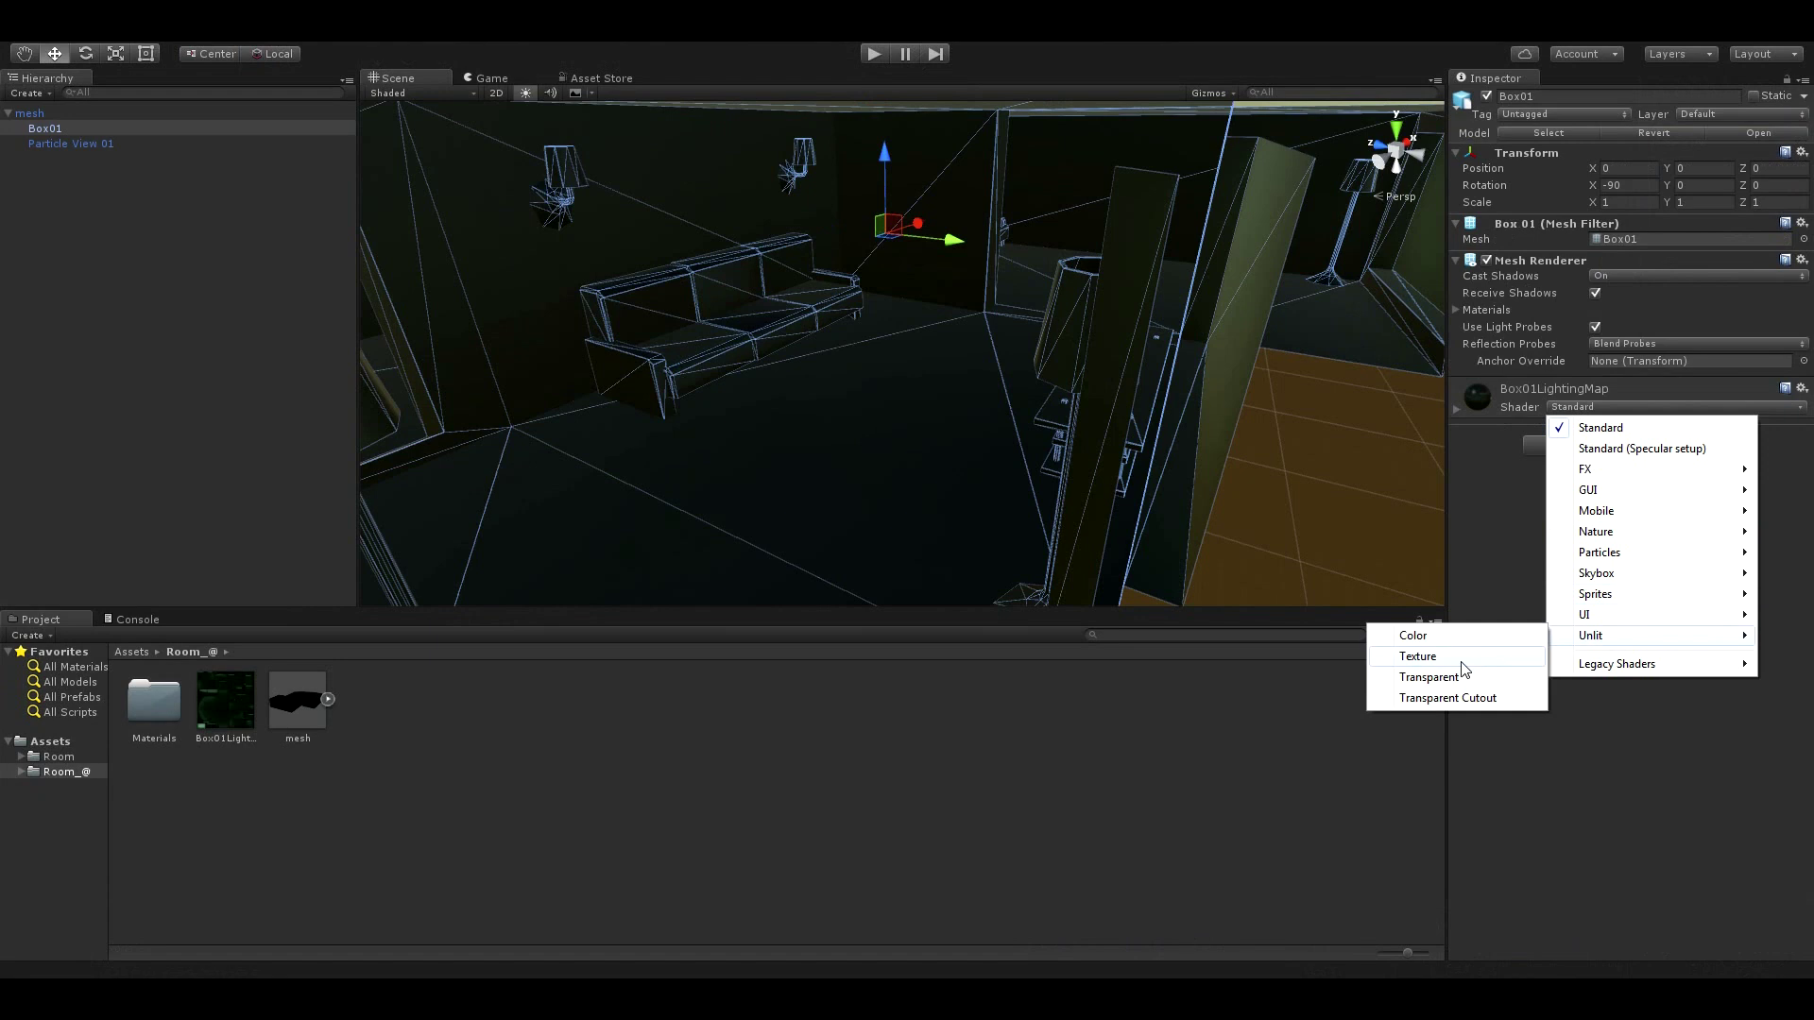
click(1463, 661)
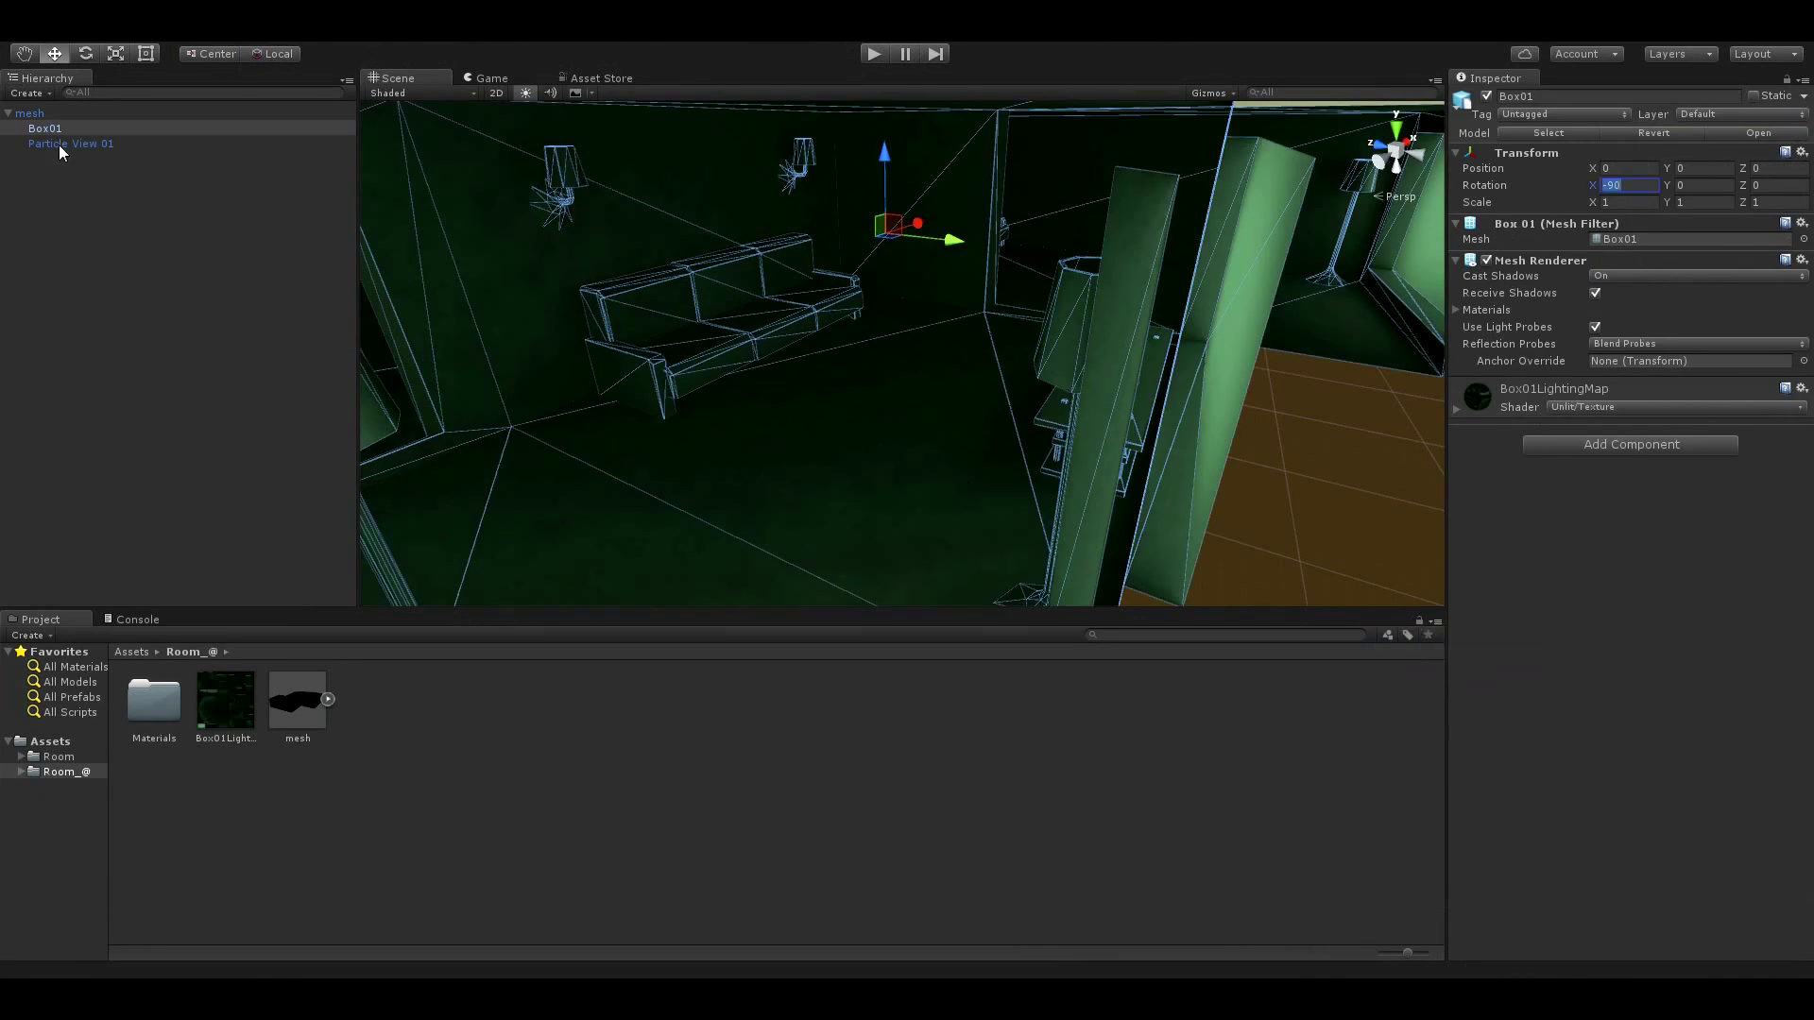
click(29, 114)
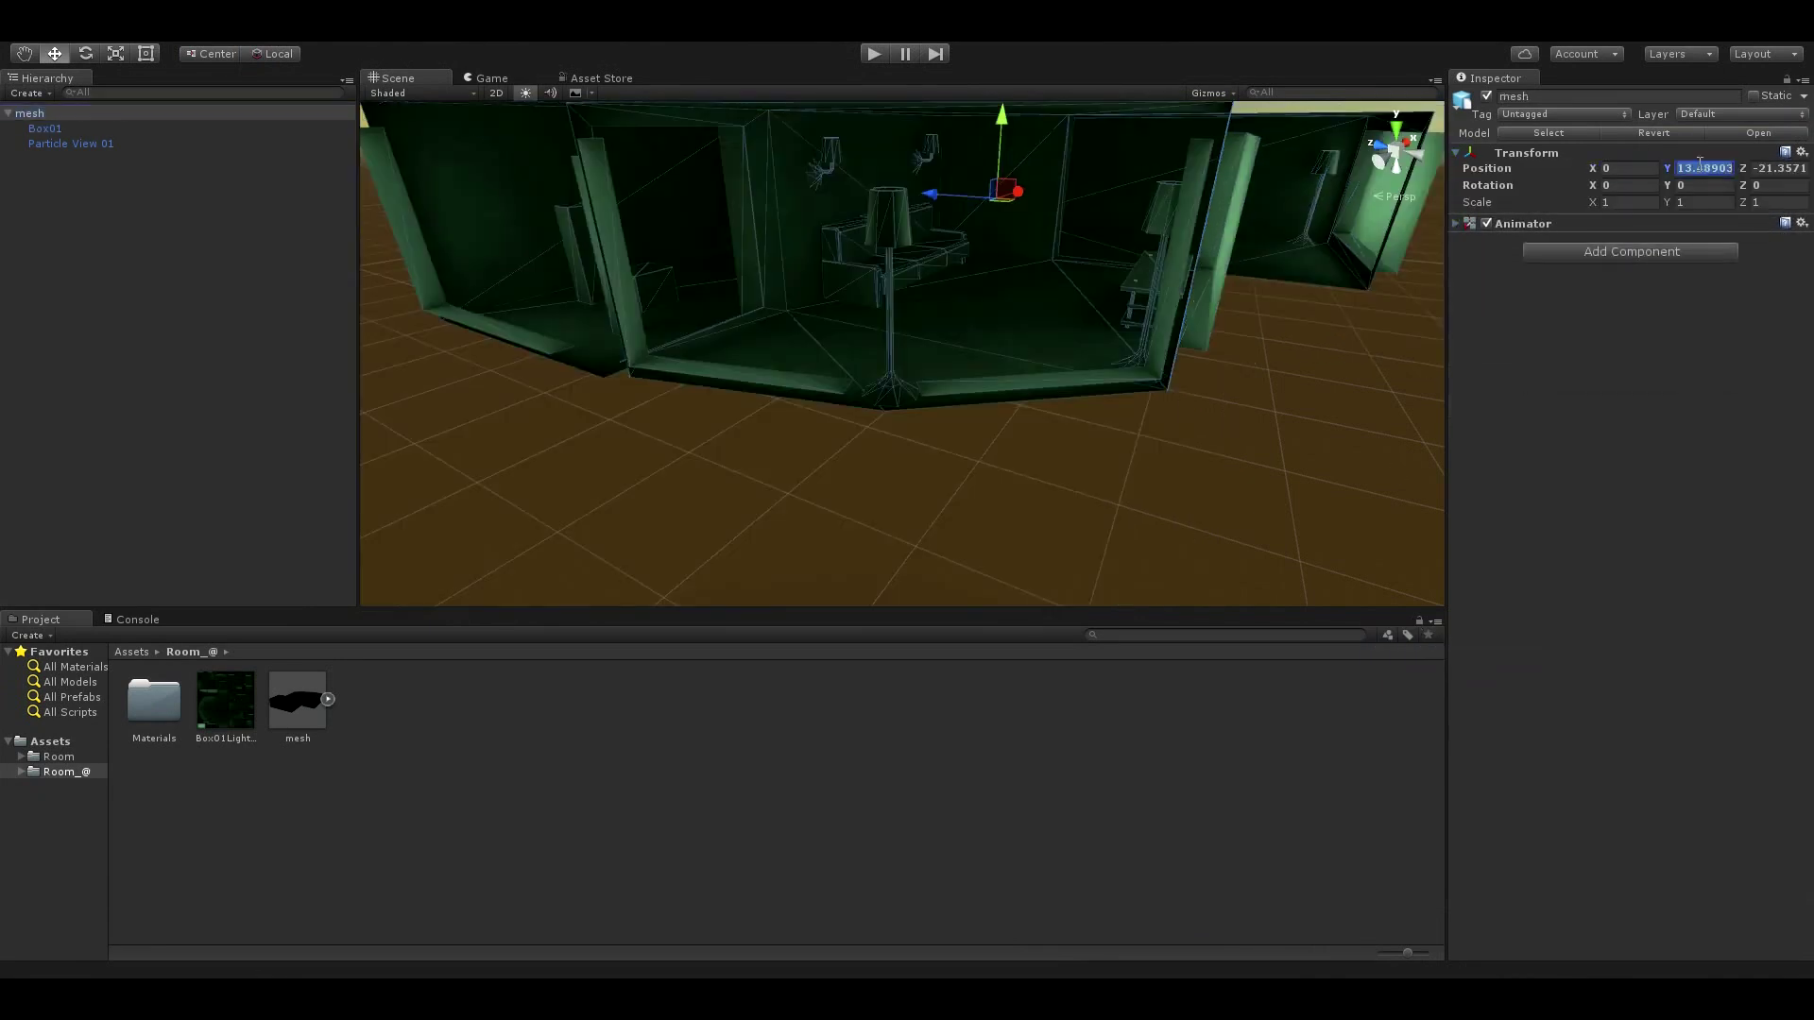
click(734, 385)
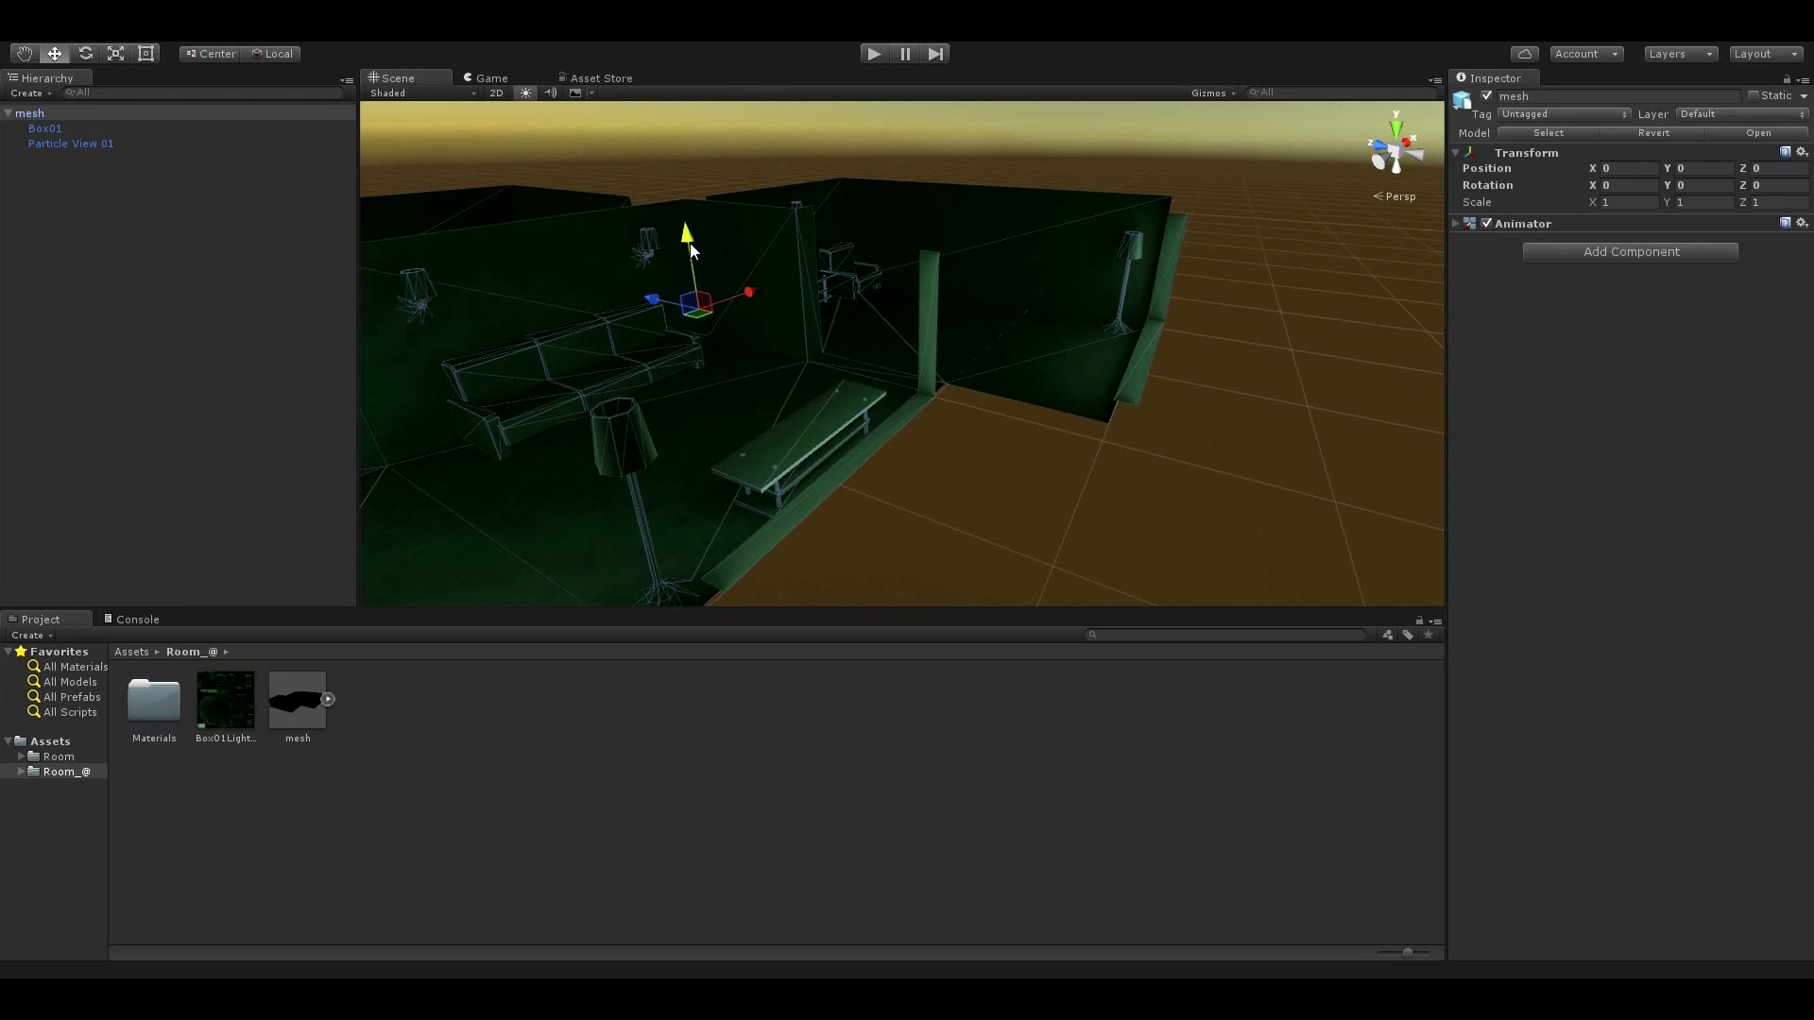
mouse_move(689, 242)
right_down()
mouse_move(779, 434)
mouse_move(1101, 442)
mouse_move(1000, 395)
mouse_move(1123, 401)
mouse_move(872, 418)
mouse_move(1121, 441)
mouse_move(1107, 469)
mouse_move(1064, 462)
mouse_move(1125, 494)
mouse_move(954, 460)
right_up()
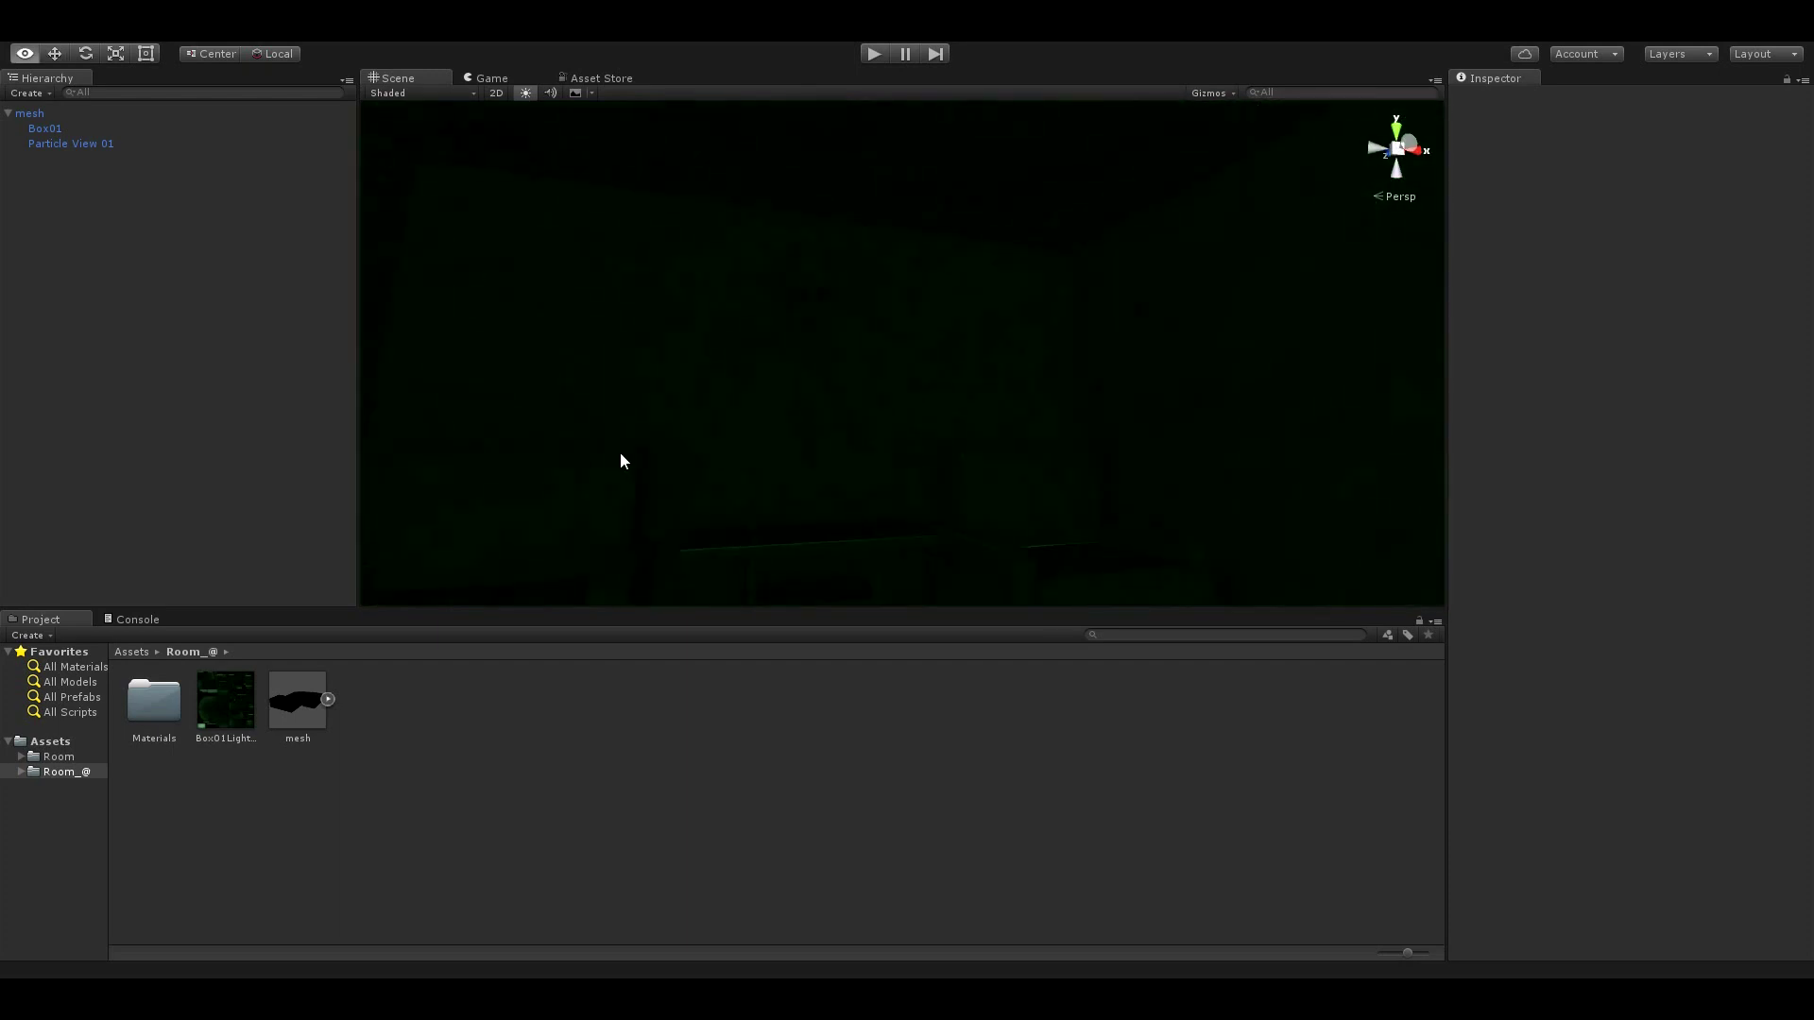
Step: Fly the camera past the sofa, lamps, bright windows and dark corners to inspect the lighting
mouse_move(866, 509)
right_down()
mouse_move(781, 486)
mouse_move(785, 466)
right_up()
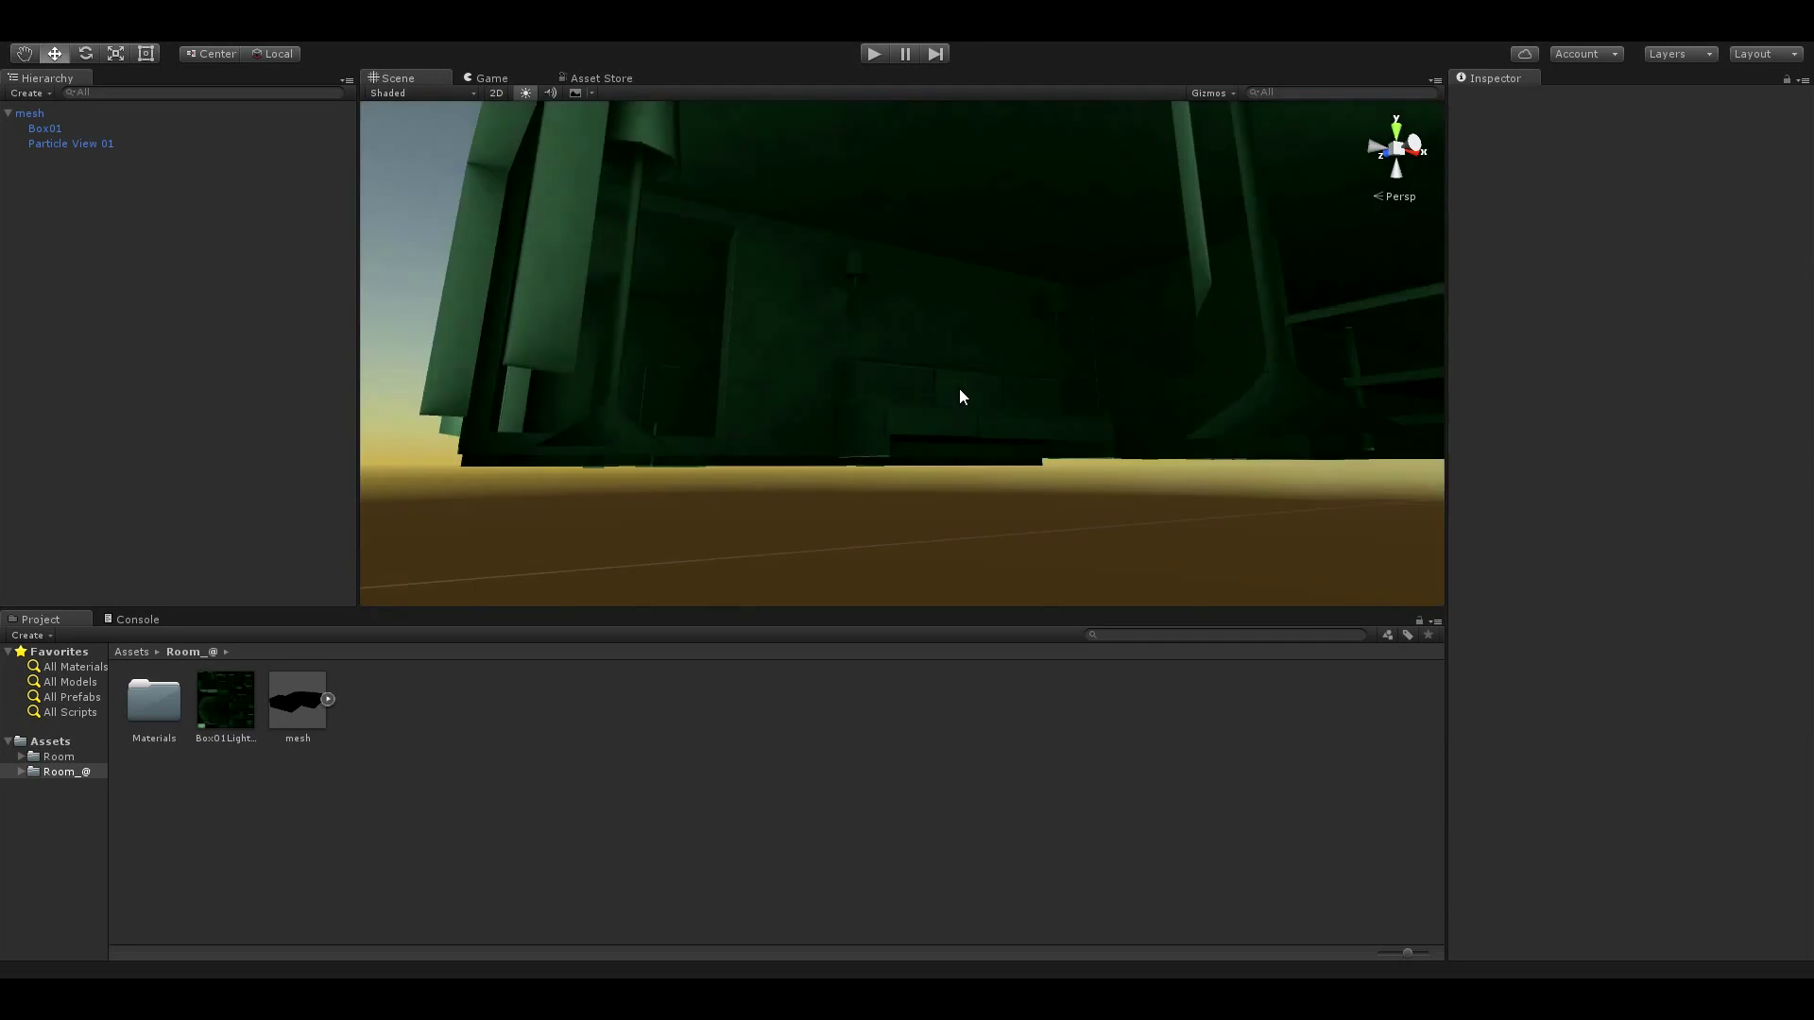
middle_drag(909, 405, 951, 405)
mouse_move(951, 404)
right_down()
mouse_move(753, 409)
mouse_move(903, 428)
mouse_move(716, 417)
mouse_move(862, 421)
mouse_move(793, 478)
mouse_move(851, 449)
mouse_move(898, 482)
mouse_move(972, 488)
mouse_move(859, 518)
mouse_move(737, 502)
mouse_move(604, 441)
mouse_move(452, 412)
mouse_move(425, 425)
mouse_move(1016, 501)
mouse_move(769, 433)
mouse_move(1357, 460)
right_up()
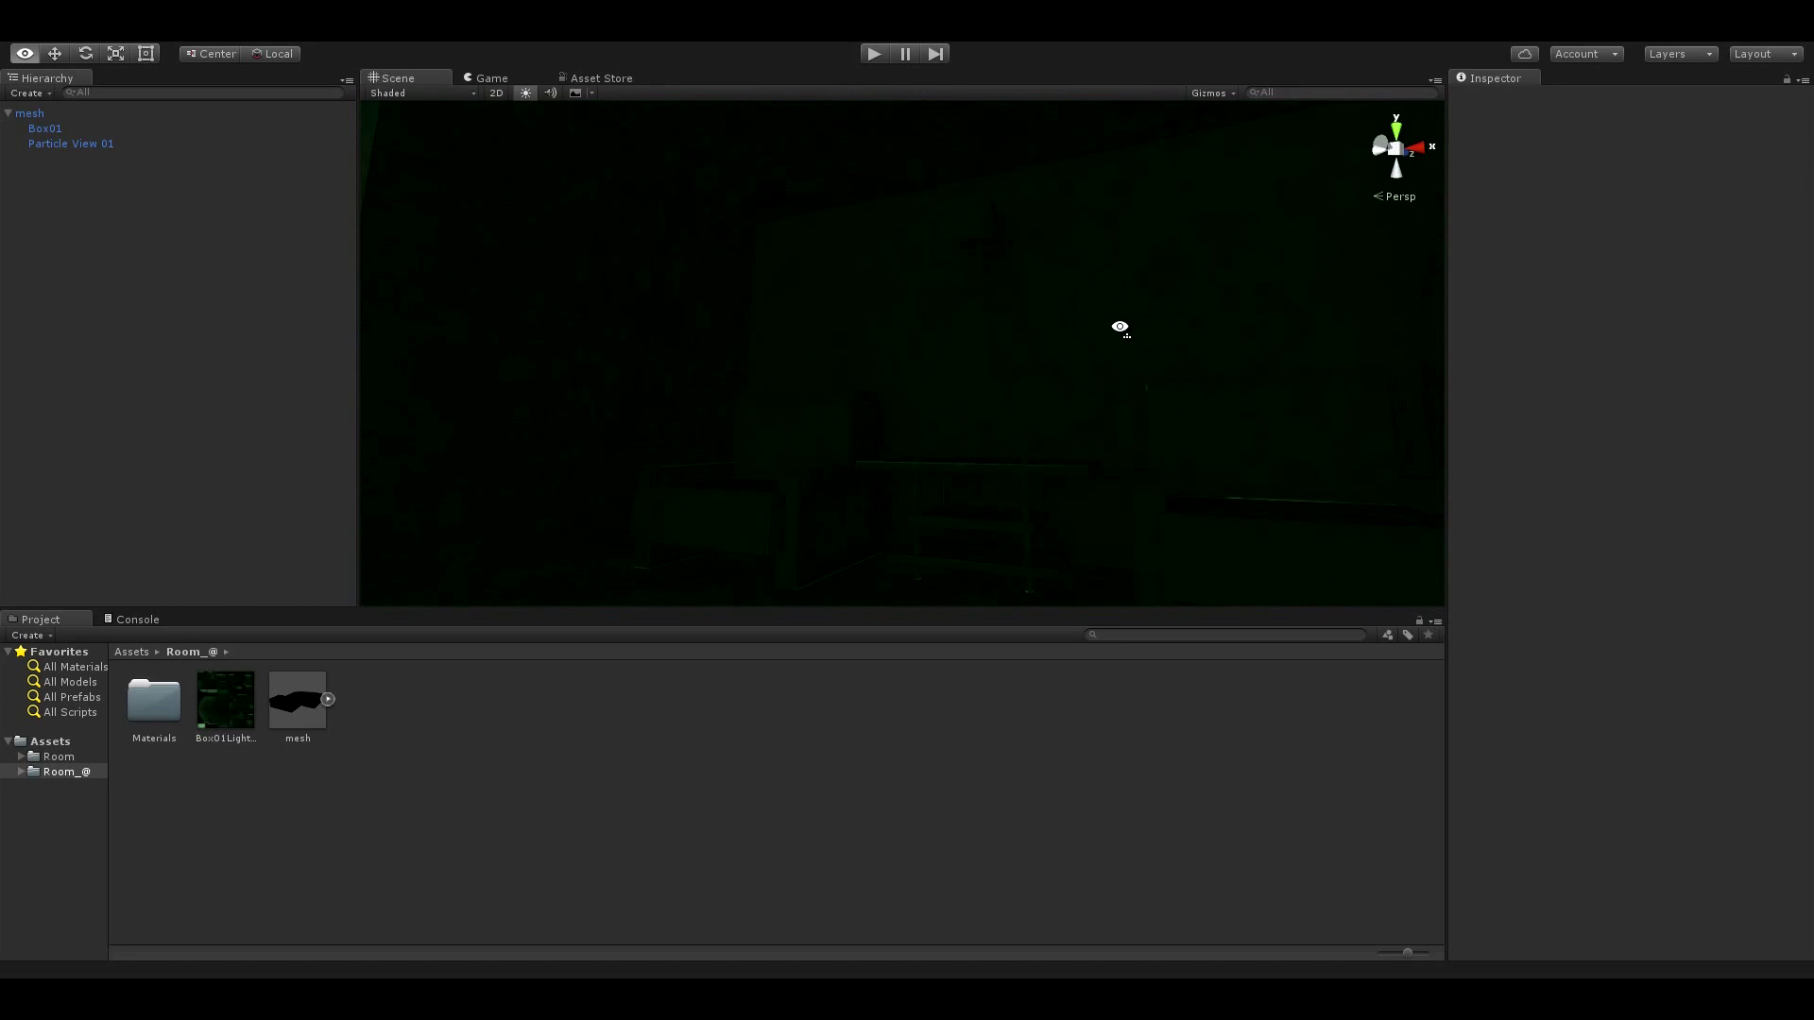
mouse_move(492, 362)
right_down()
mouse_move(591, 421)
mouse_move(602, 377)
mouse_move(609, 409)
mouse_move(923, 422)
mouse_move(740, 494)
right_up()
mouse_move(803, 437)
right_down()
mouse_move(825, 385)
mouse_move(1437, 449)
mouse_move(1579, 417)
right_up()
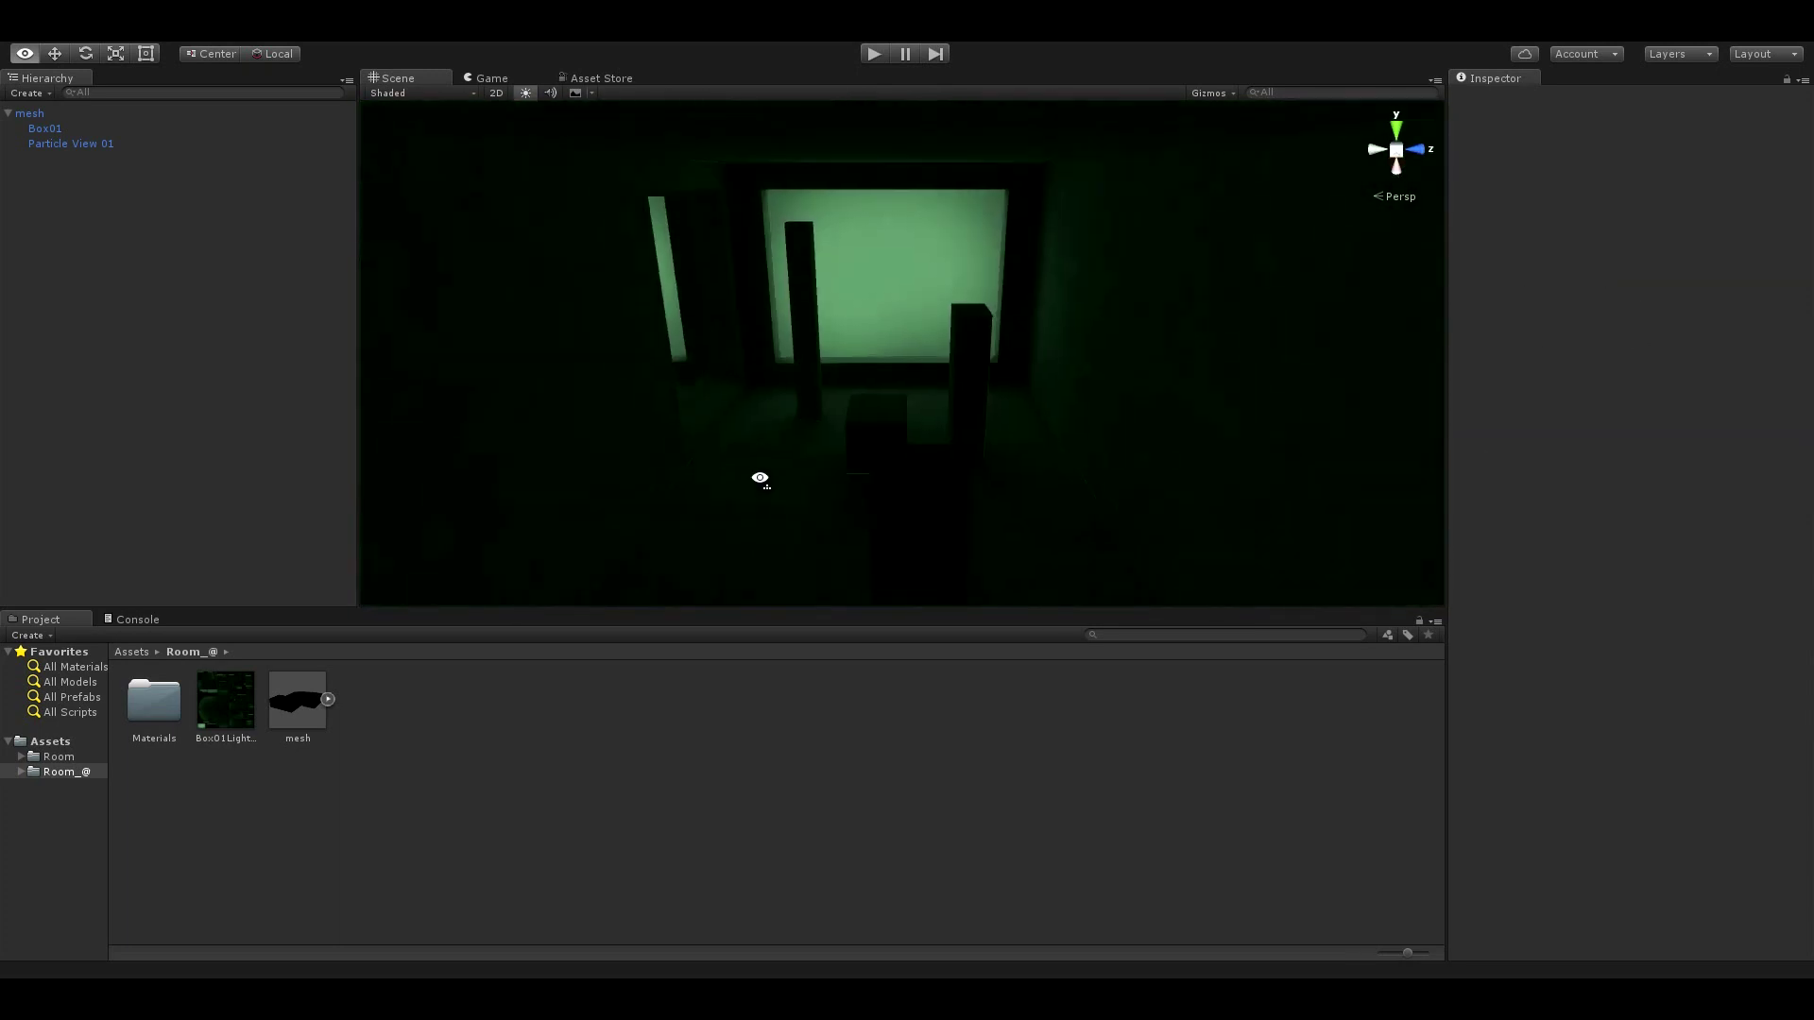
mouse_move(759, 477)
right_down()
mouse_move(765, 506)
mouse_move(822, 466)
mouse_move(1036, 434)
mouse_move(855, 462)
right_up()
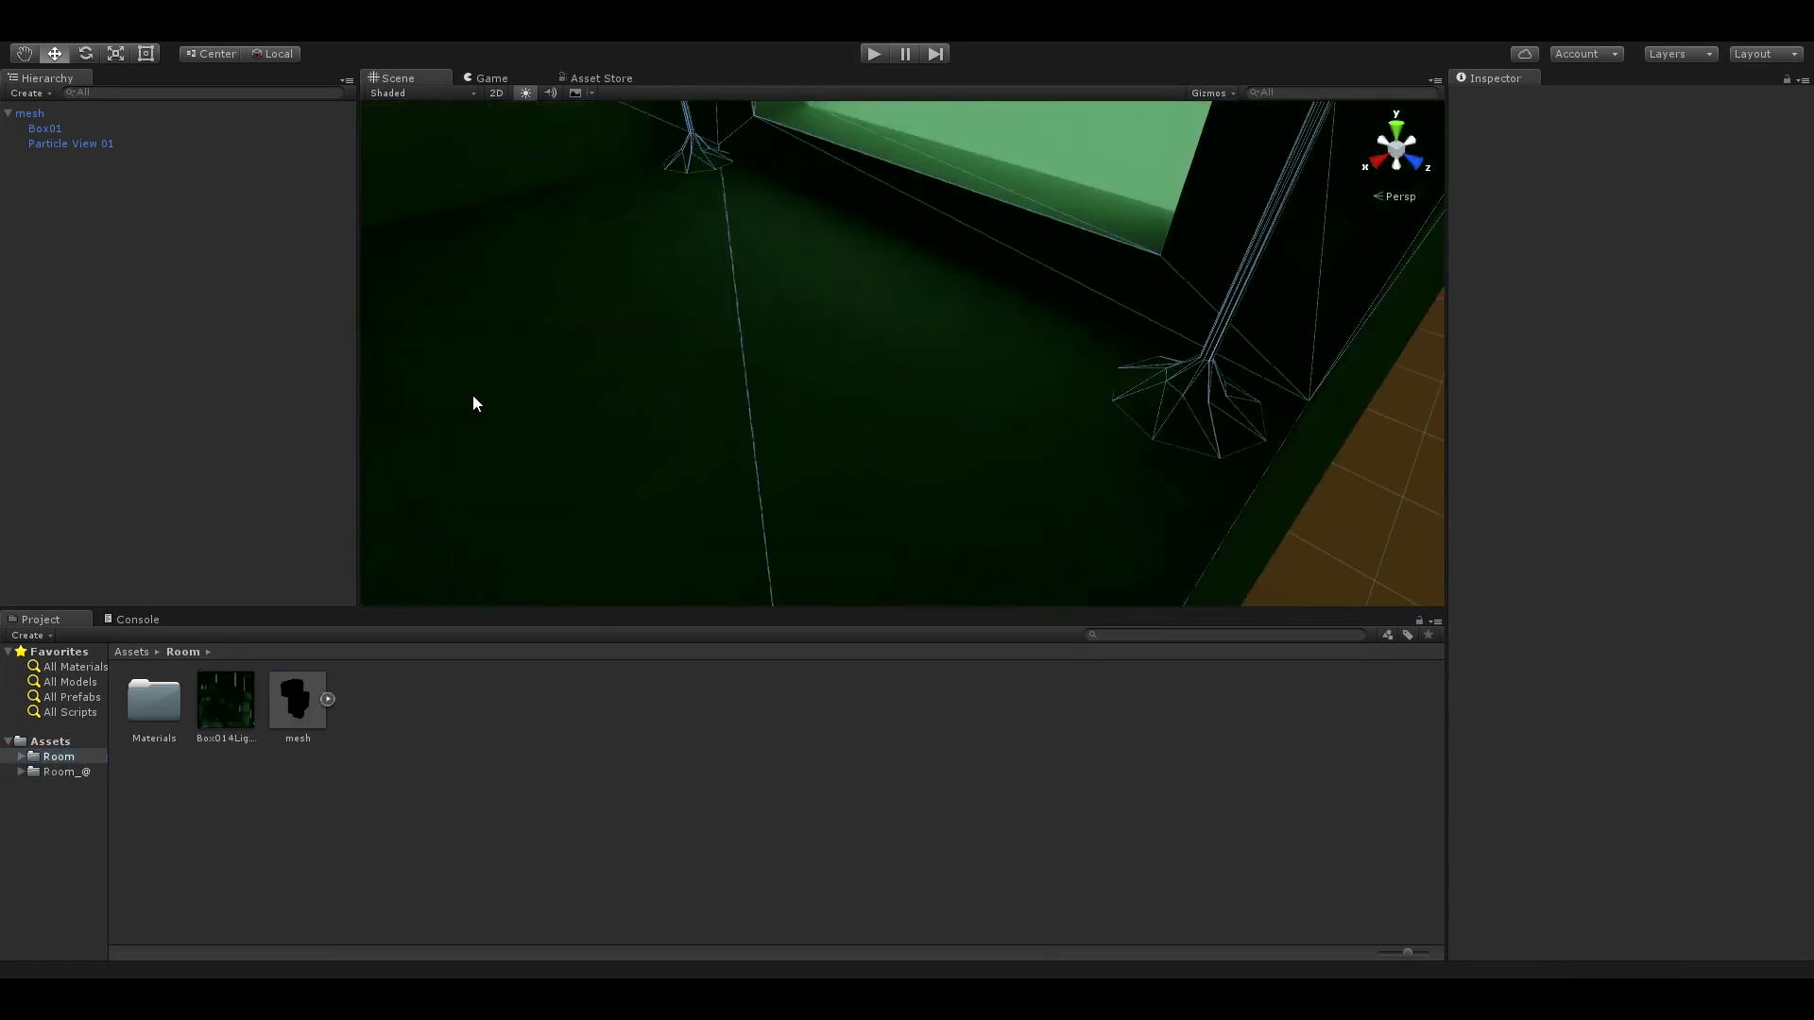
Step: Drag a second room mesh into the scene as mesh (1) and clear its Z position
drag(291, 701, 473, 400)
click(1771, 168)
key(BackSpace)
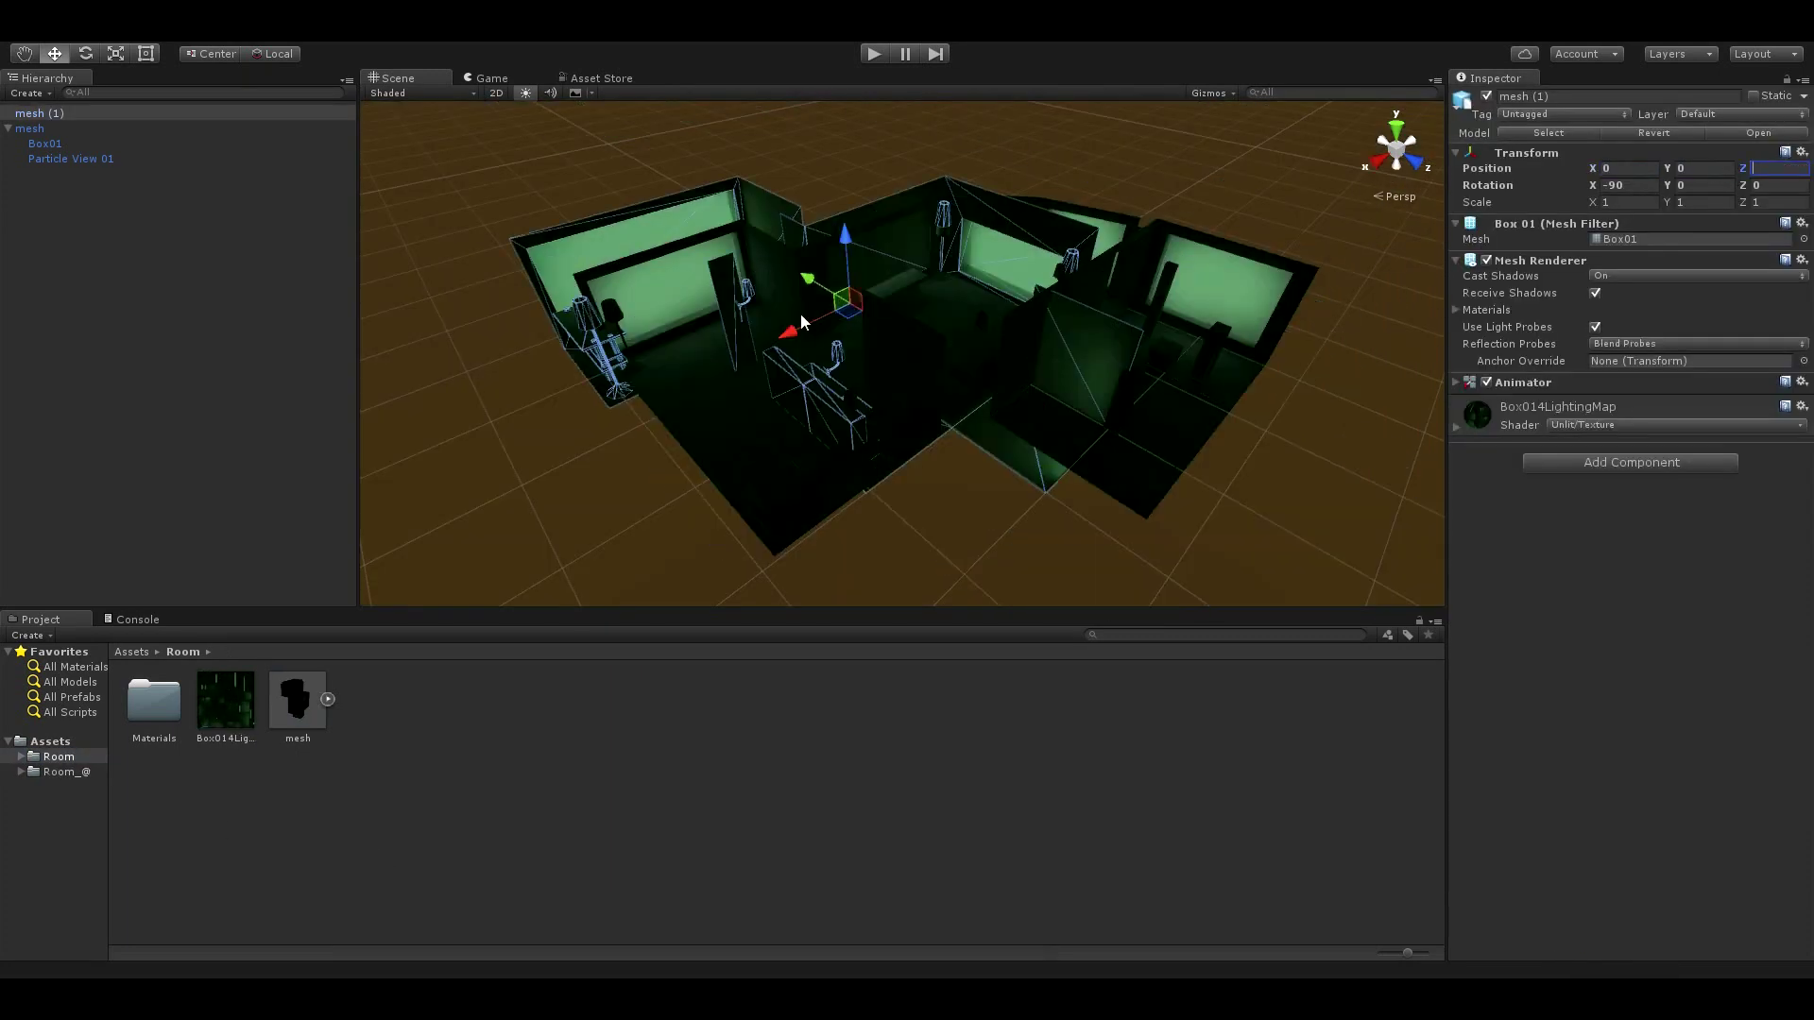
text(59.31)
mouse_move(1224, 481)
right_down()
mouse_move(781, 547)
mouse_move(1182, 352)
mouse_move(1018, 400)
mouse_move(838, 336)
mouse_move(808, 276)
right_up()
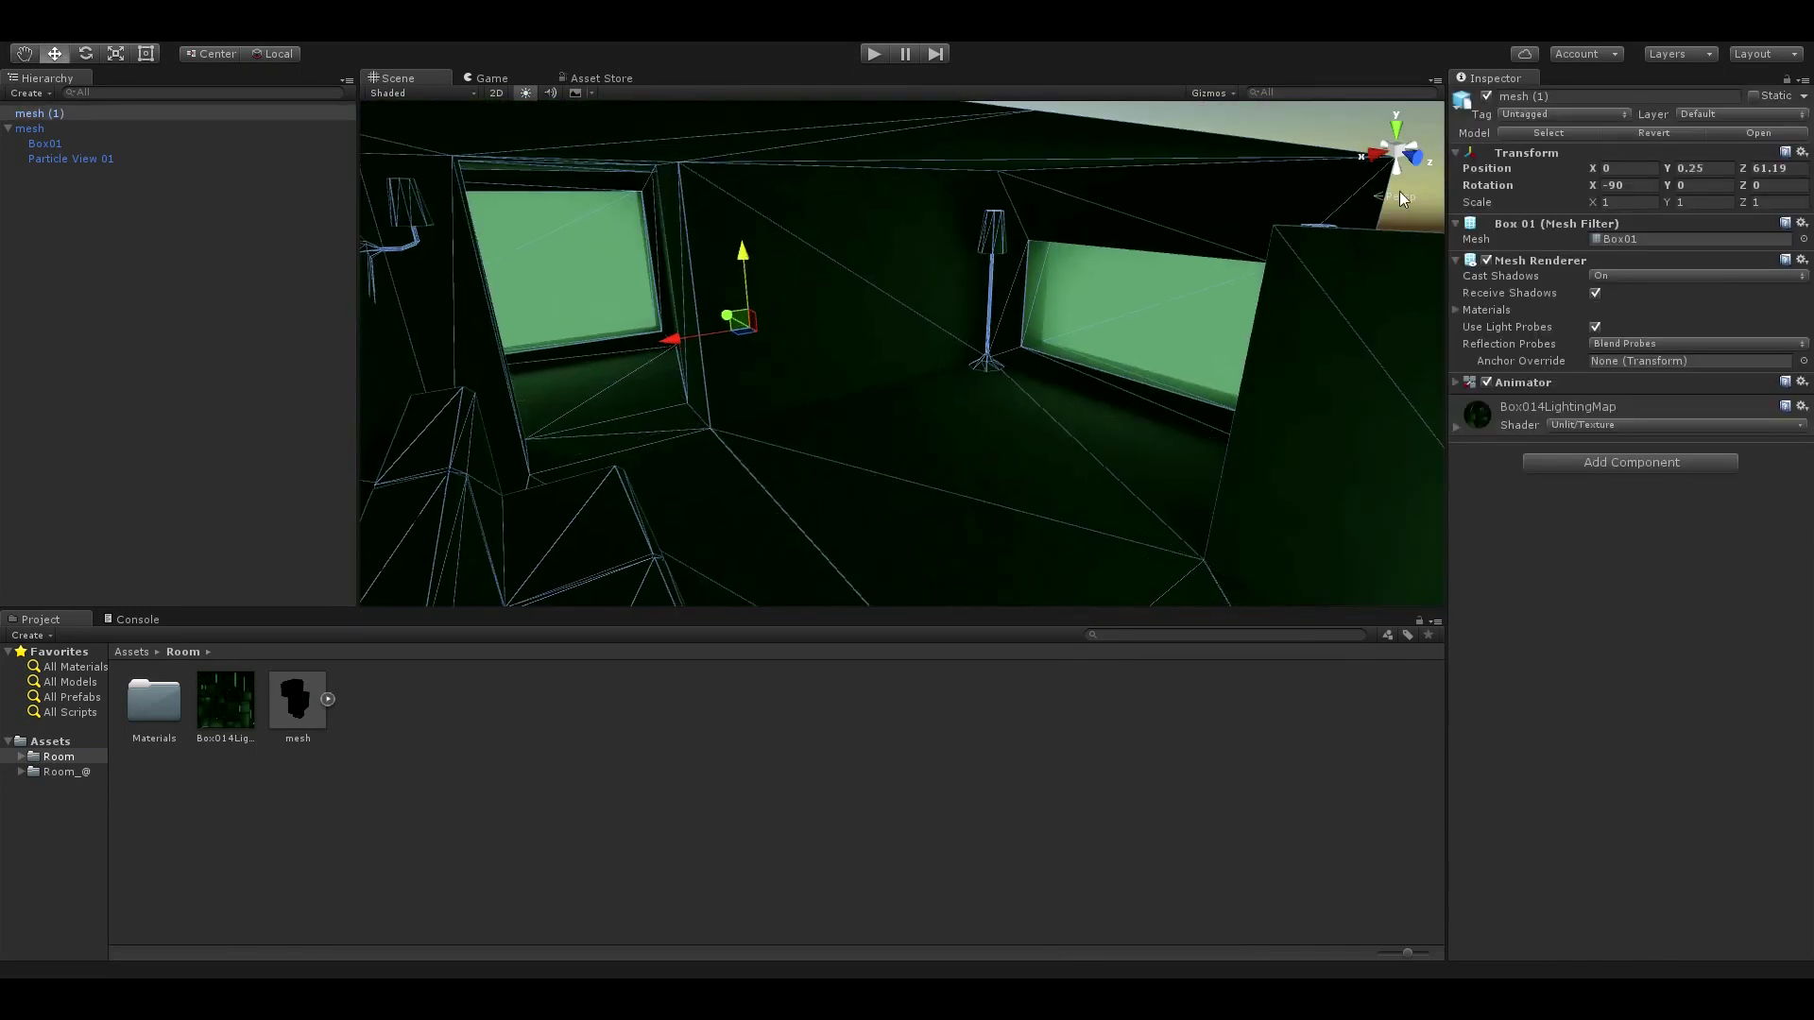
mouse_move(1402, 198)
right_down()
mouse_move(1125, 259)
mouse_move(1064, 332)
mouse_move(903, 340)
mouse_move(848, 372)
right_up()
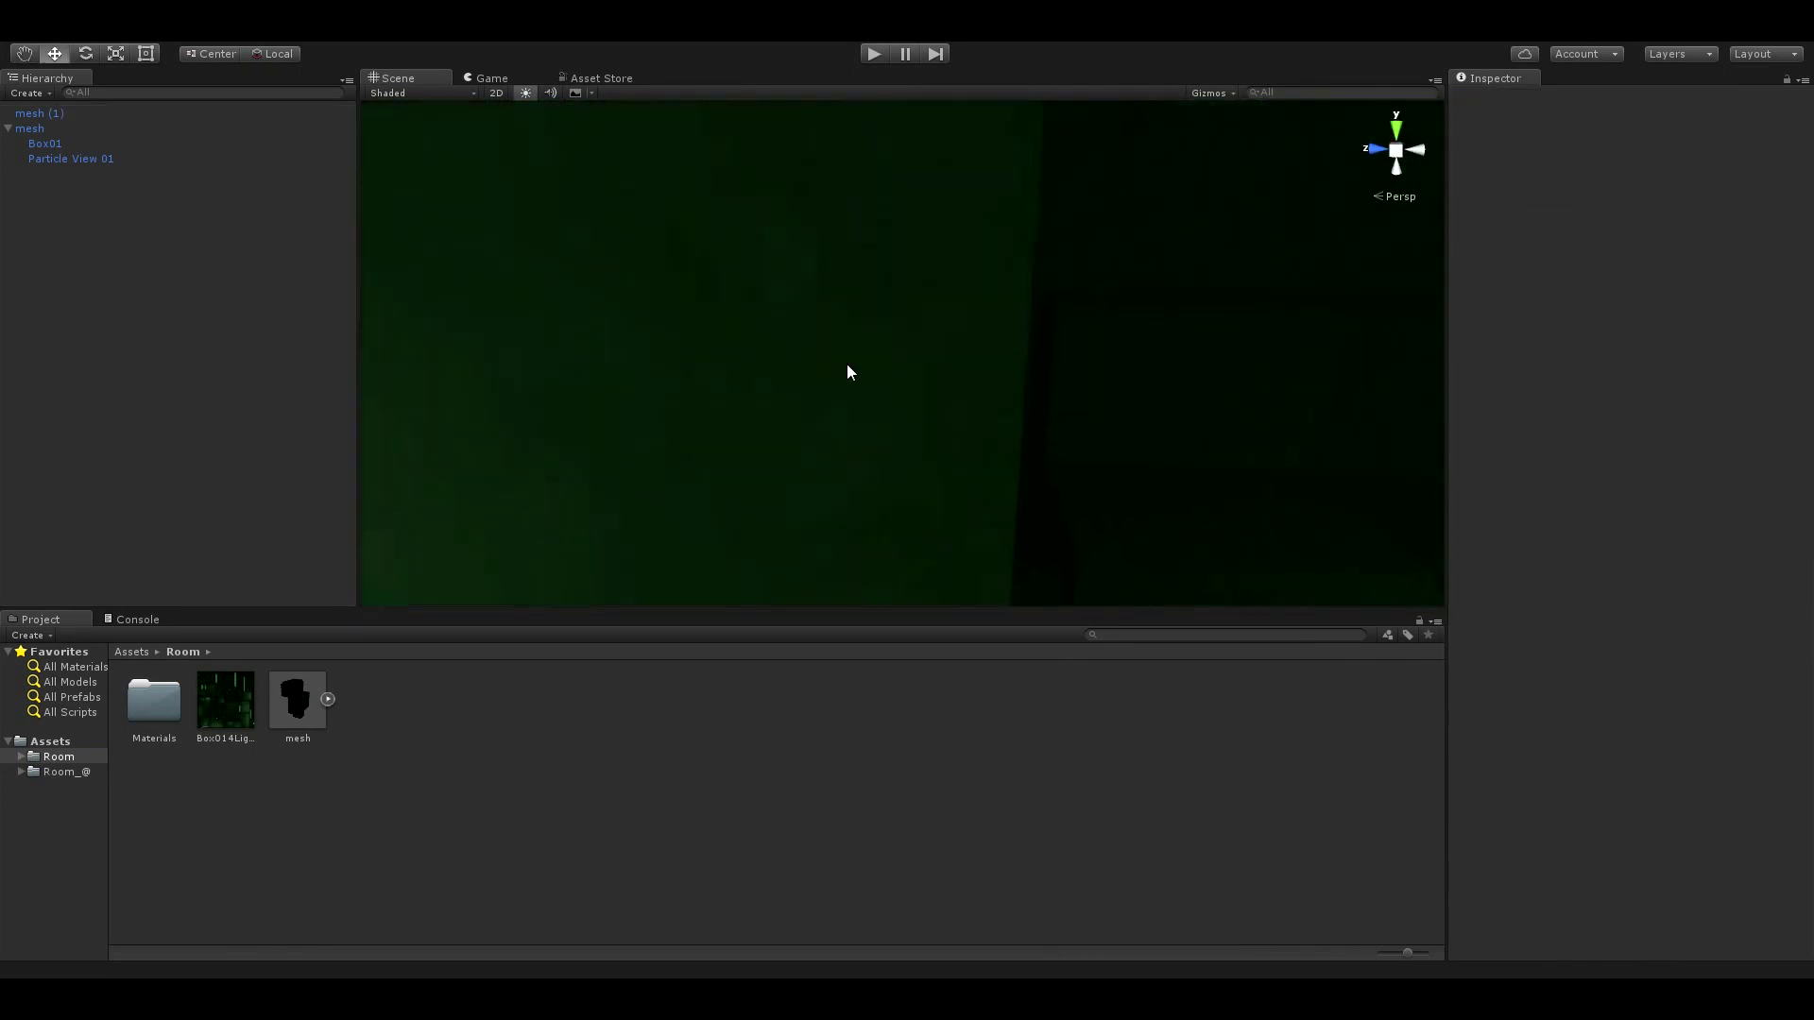
mouse_move(1070, 367)
right_down()
mouse_move(904, 352)
mouse_move(790, 372)
mouse_move(1012, 449)
mouse_move(676, 459)
mouse_move(539, 340)
mouse_move(793, 372)
mouse_move(632, 364)
mouse_move(638, 452)
mouse_move(960, 474)
mouse_move(1024, 343)
mouse_move(530, 429)
mouse_move(828, 378)
mouse_move(597, 326)
right_up()
right_drag(746, 334, 621, 320)
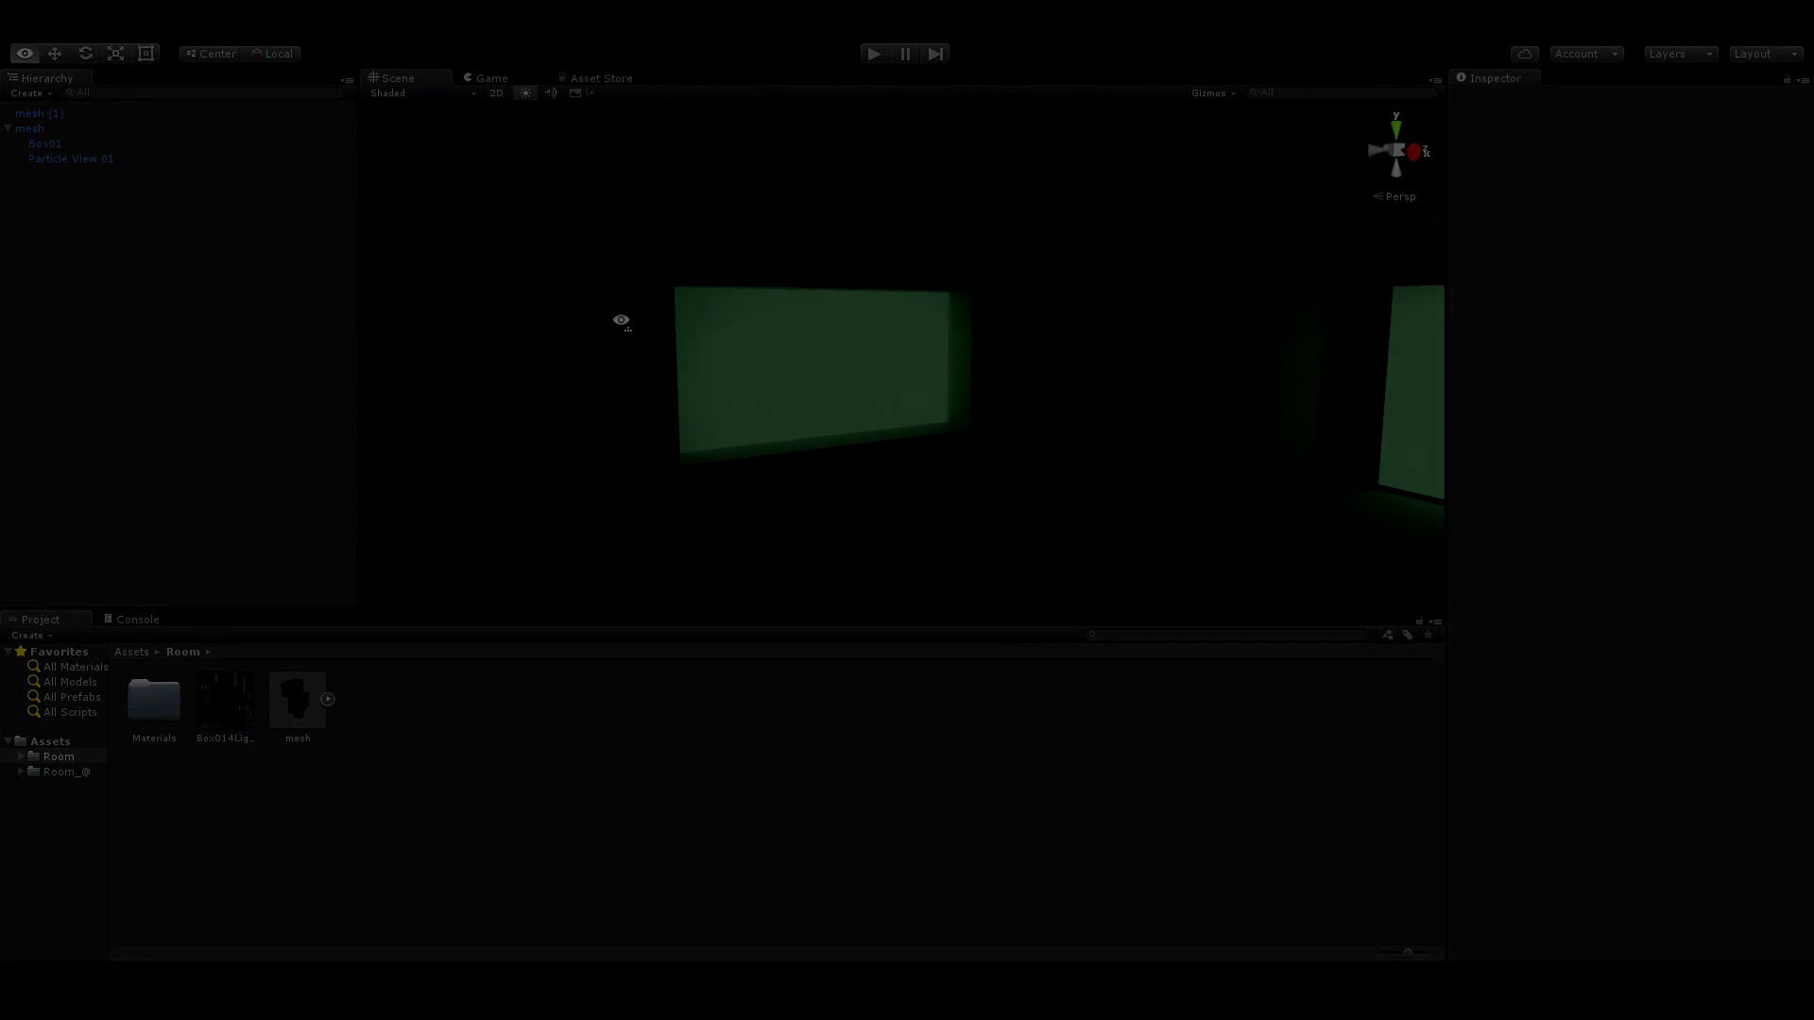